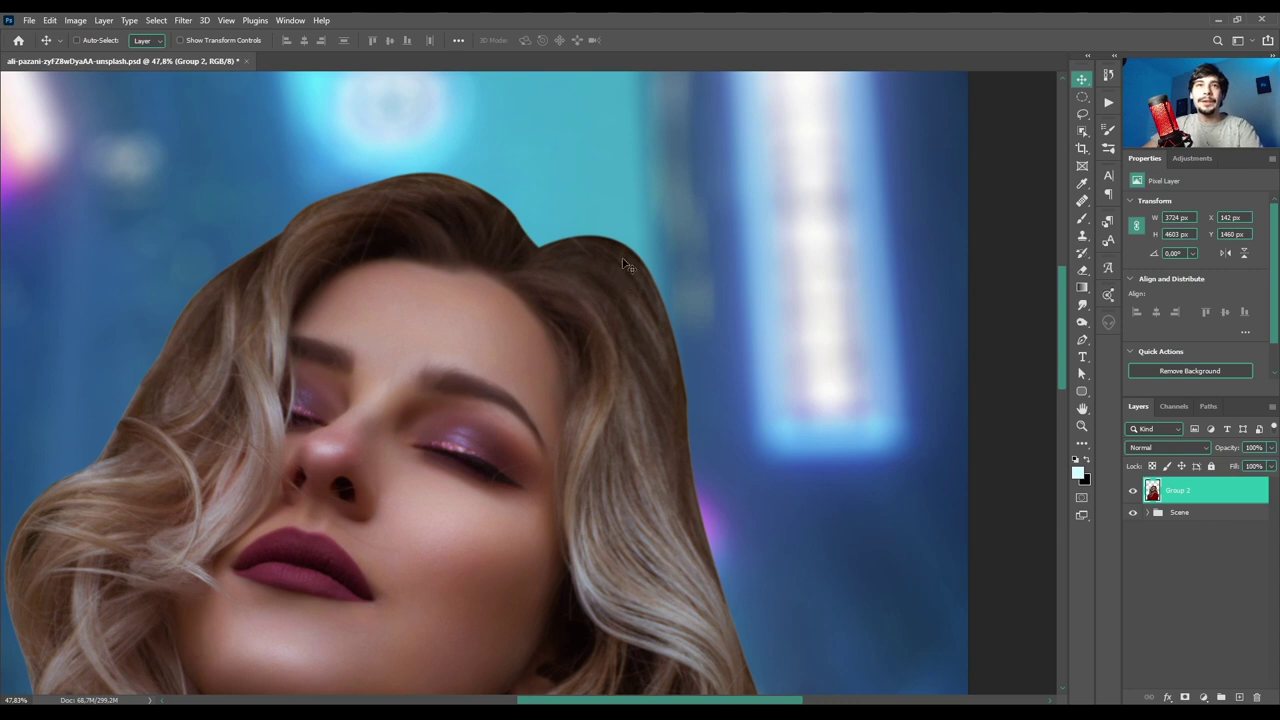
- Trace a closed Pen tool path around the strip of hair beside the woman's closed eye, and discard it
key("p")
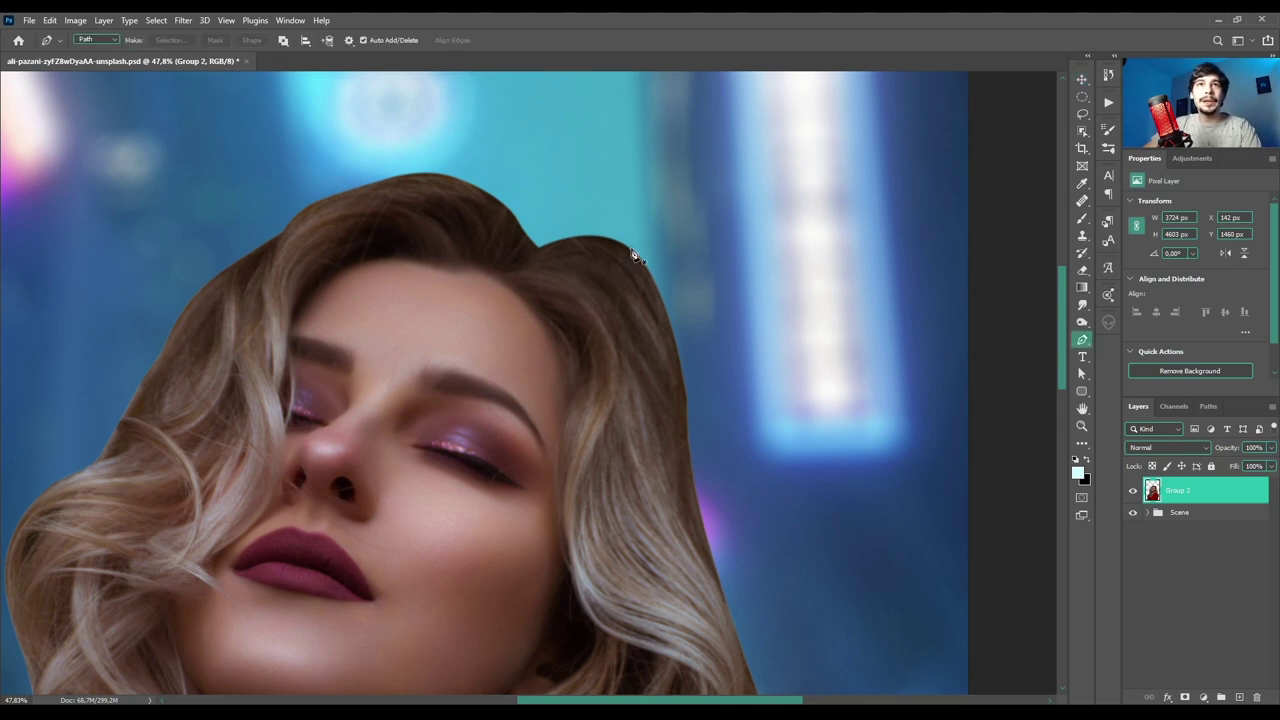
left_click(631, 248)
left_click(668, 299)
left_click(680, 367)
left_click(691, 443)
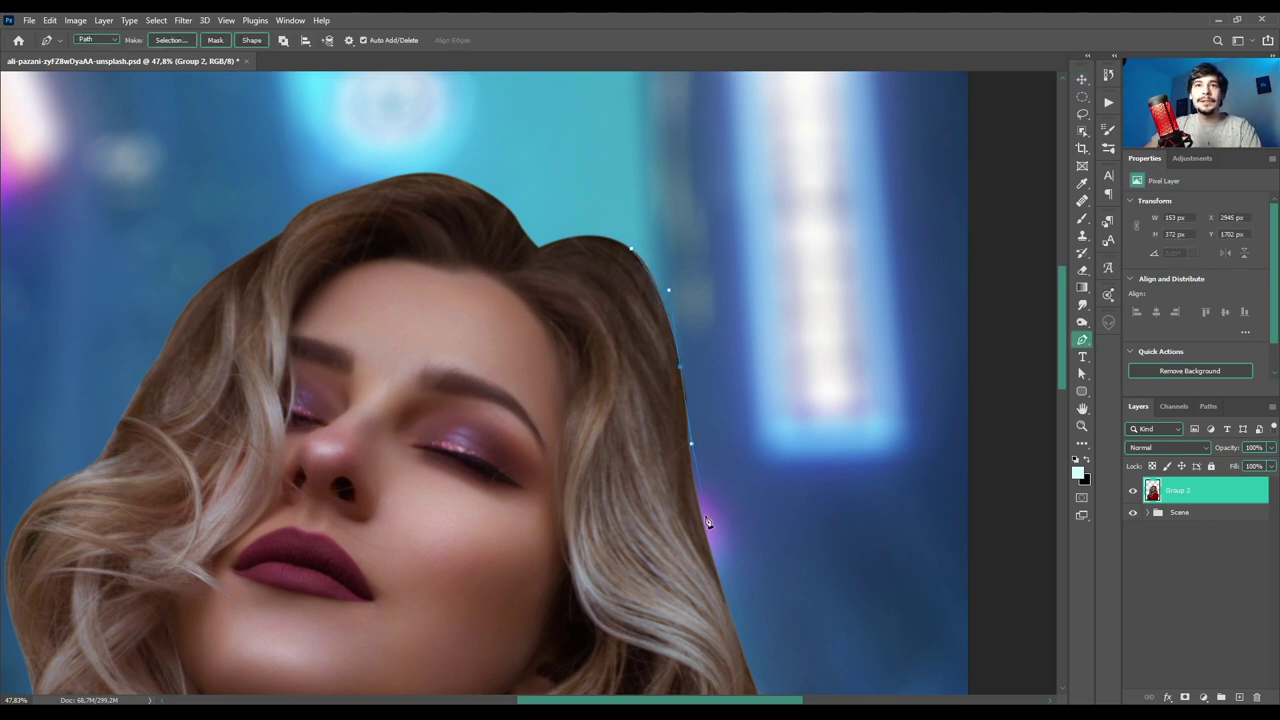
left_click(692, 513)
left_click(725, 597)
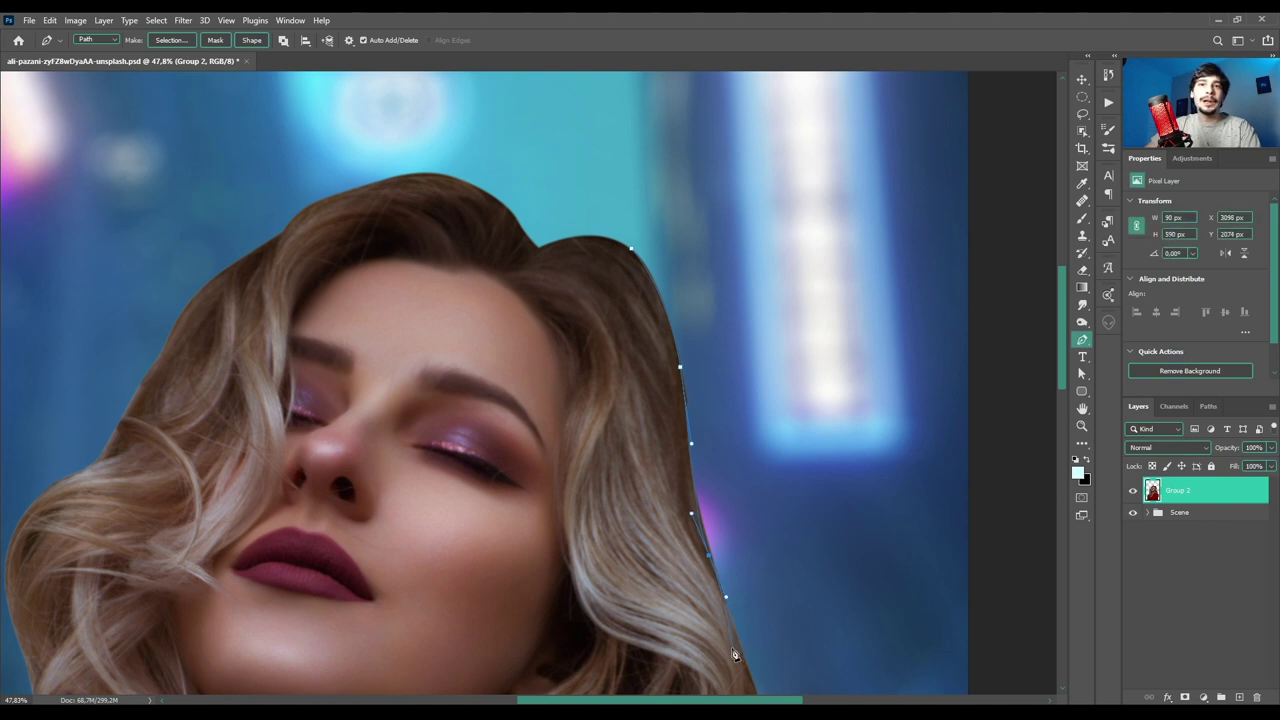
left_click(665, 632)
left_click(592, 342)
left_click(615, 262)
left_click(632, 253)
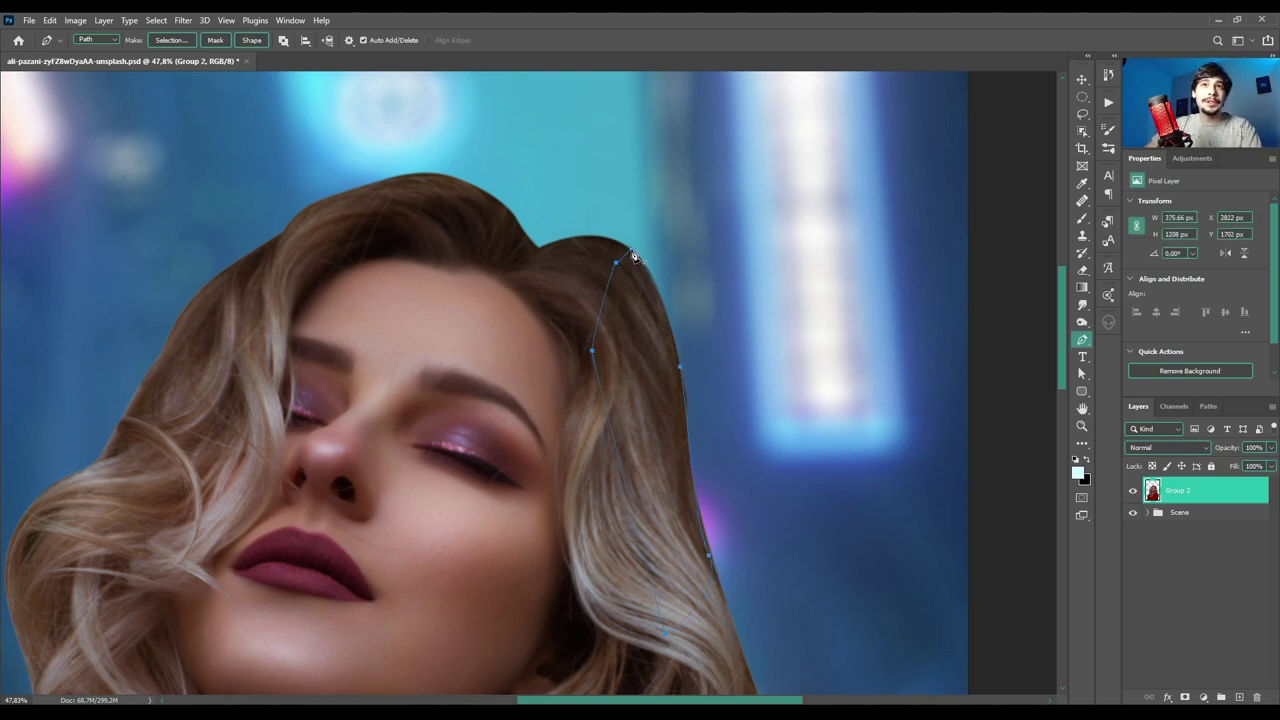
right_click(632, 252)
left_click(652, 323)
key("Escape")
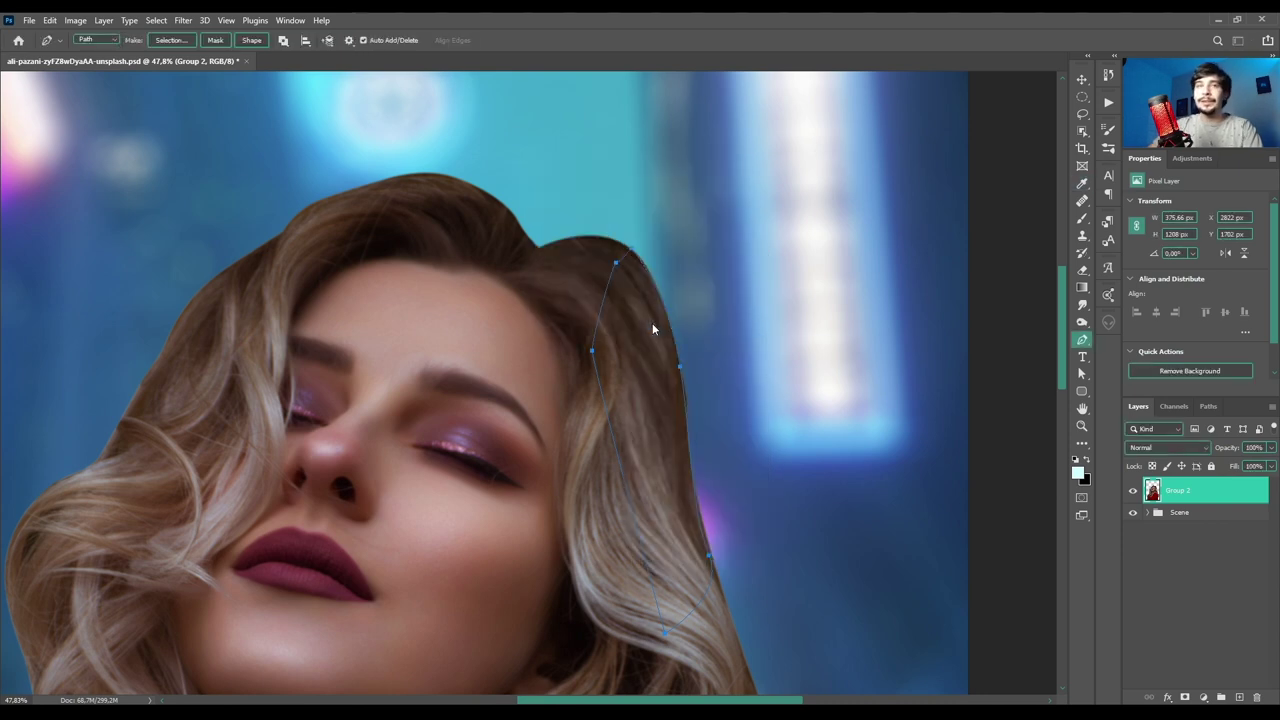
key("Escape")
key("v")
- Examine the woman's cutout edges along the hair and the red sweater's sleeve
scroll(579, 219, "down", 9)
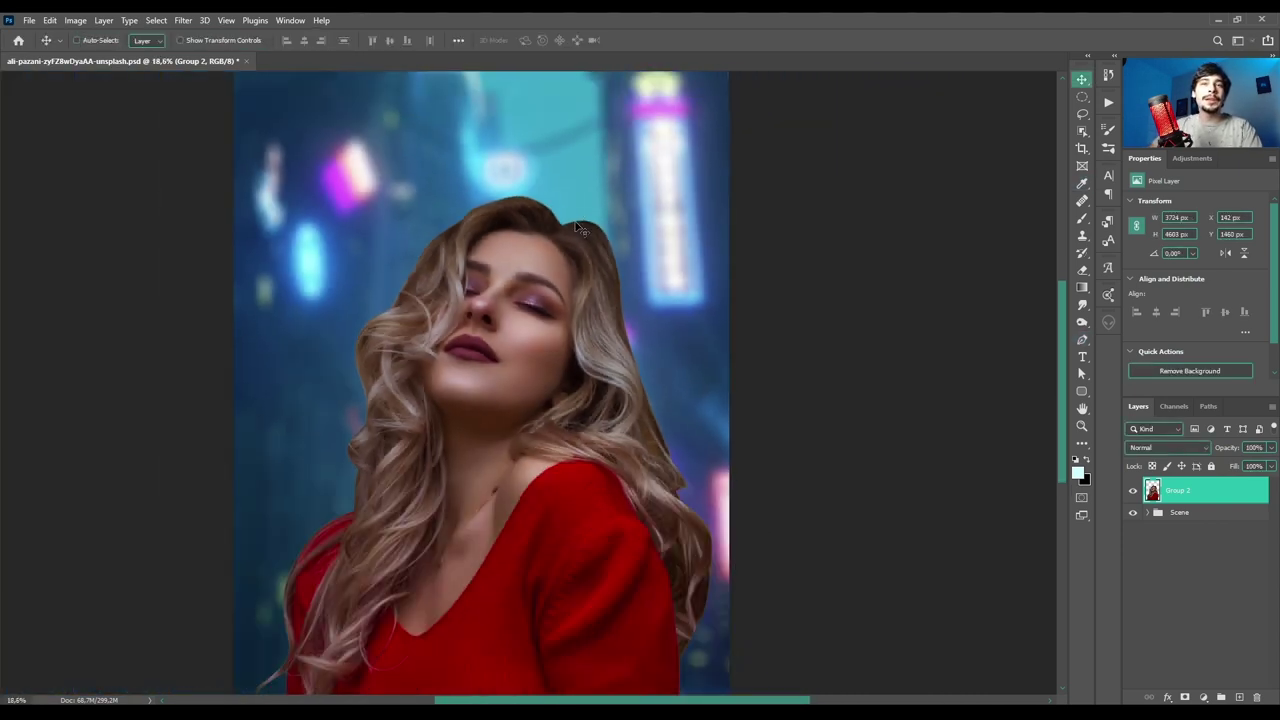
scroll(547, 257, "up", 1)
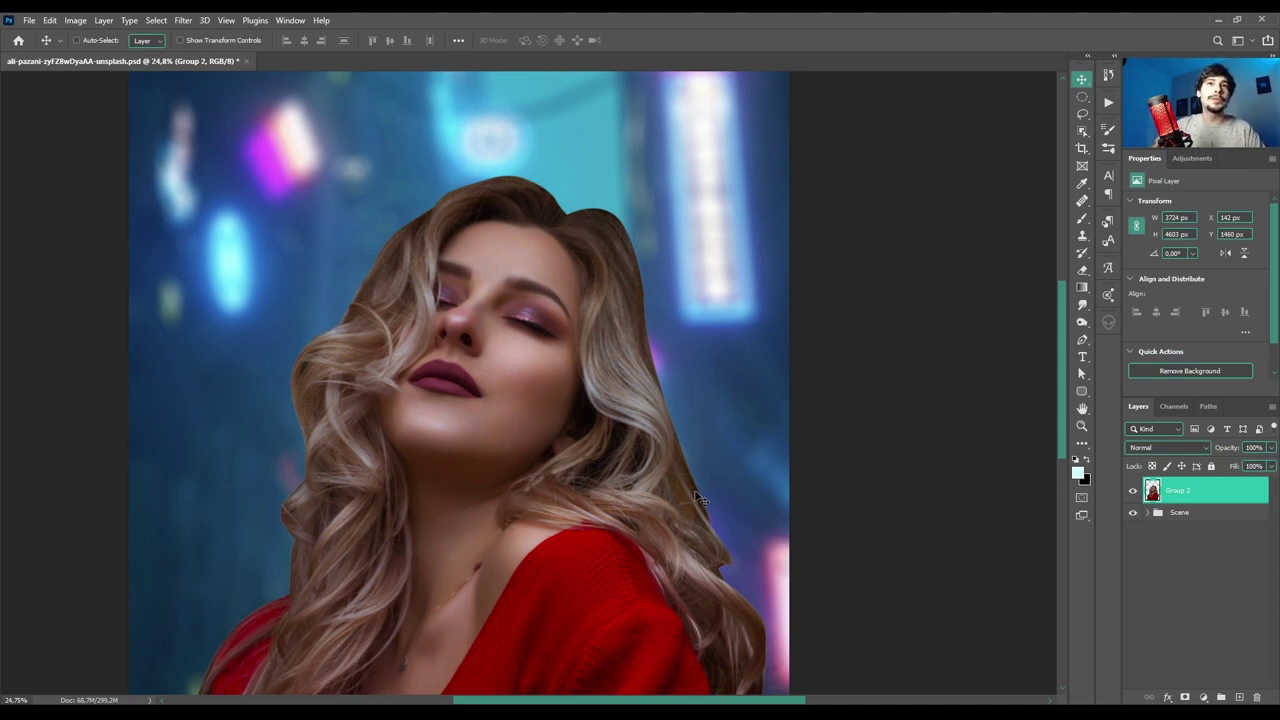
scroll(650, 411, "down", 3)
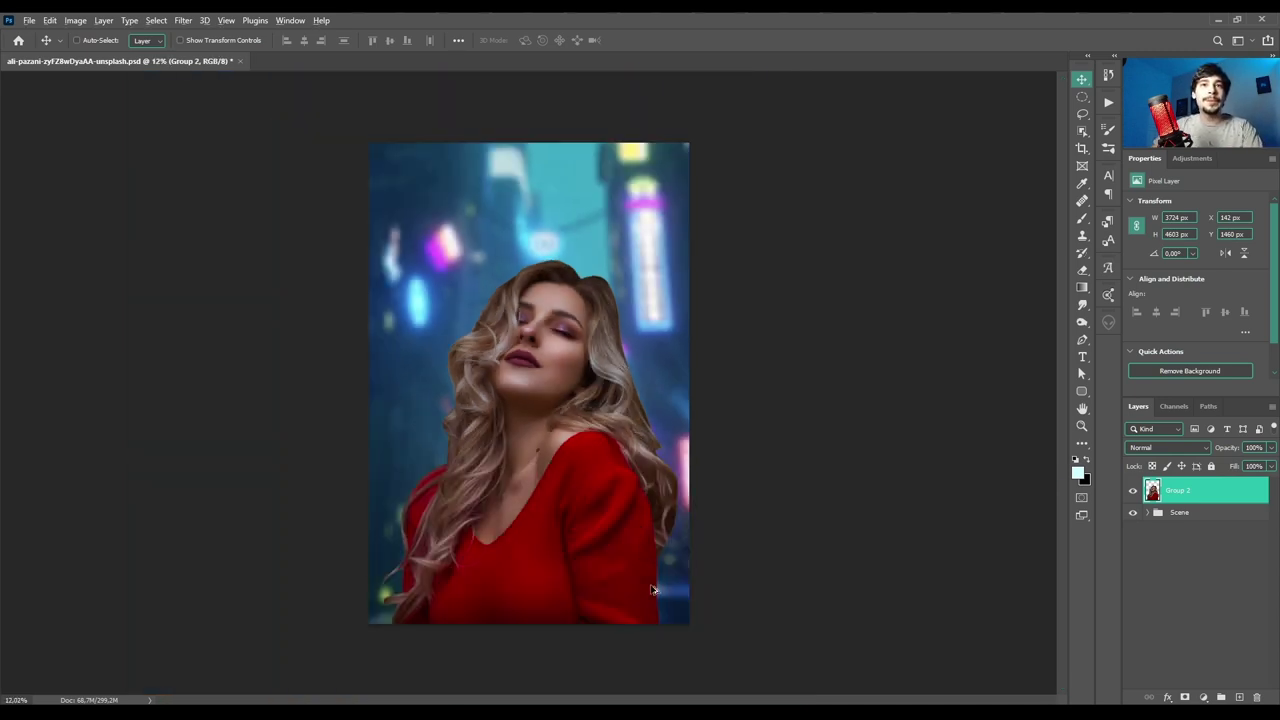
scroll(652, 590, "up", 6)
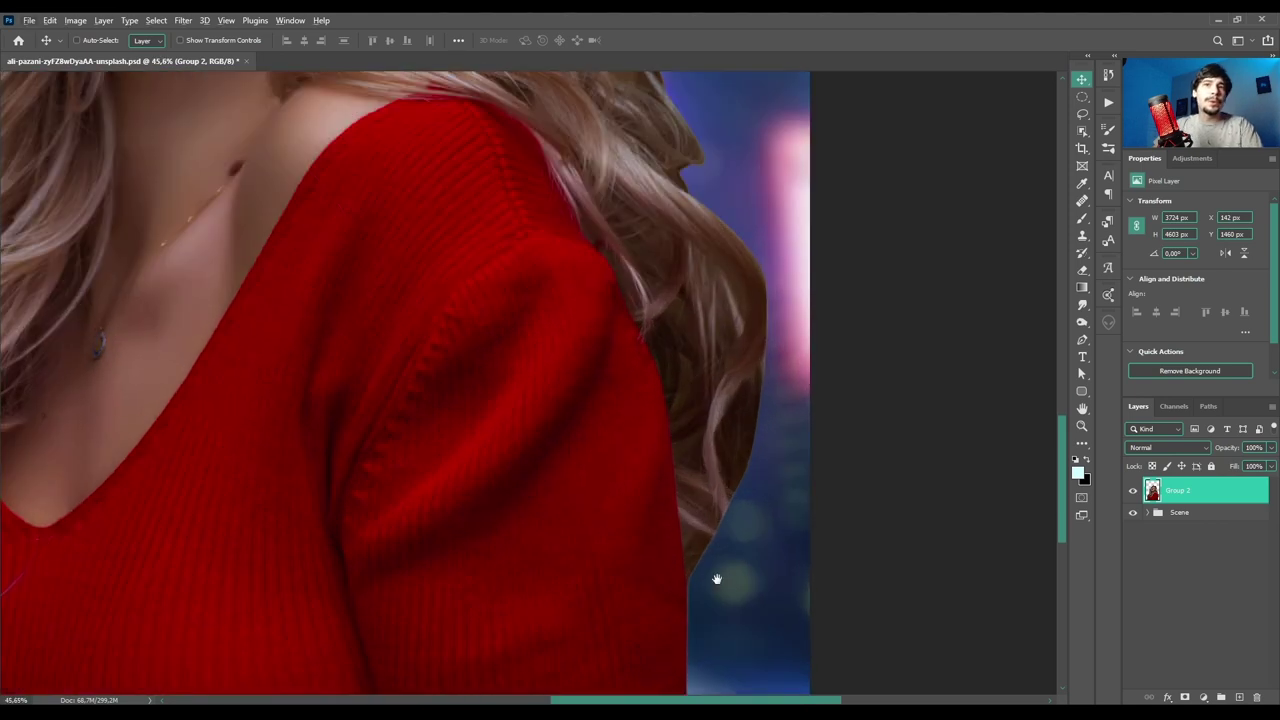
scroll(708, 490, "down", 2)
scroll(695, 505, "up", 2)
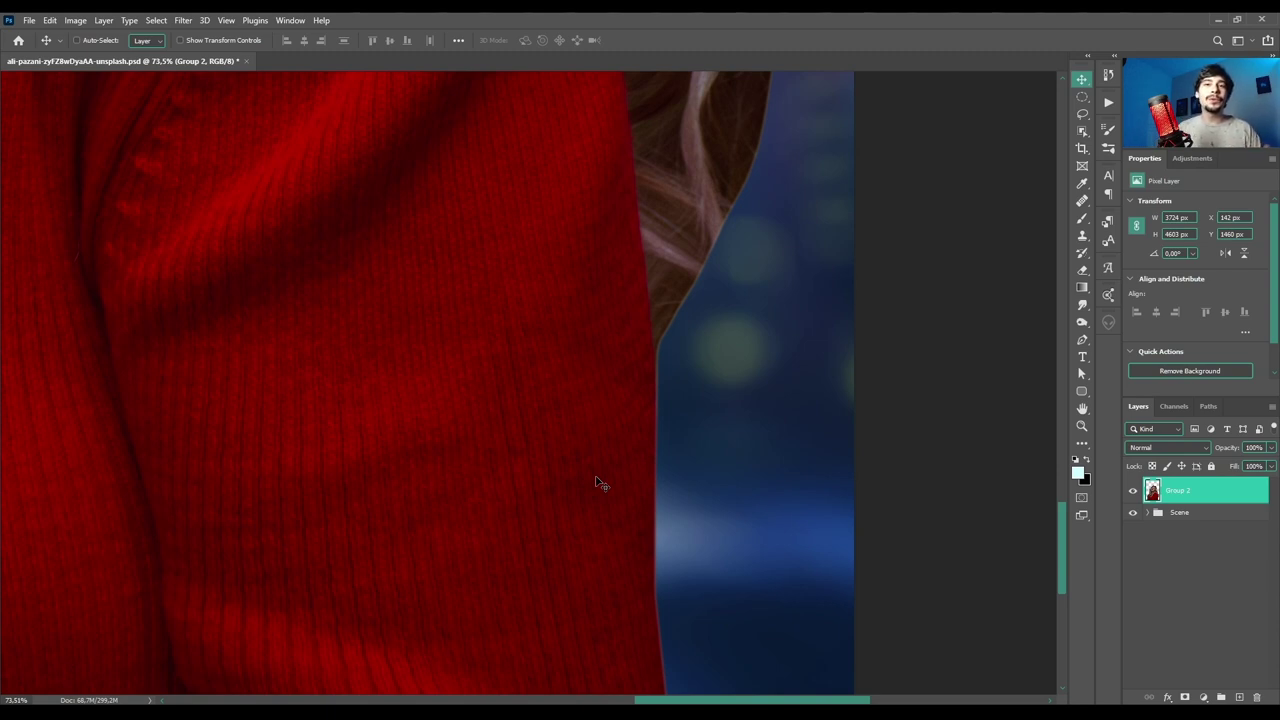
key("p")
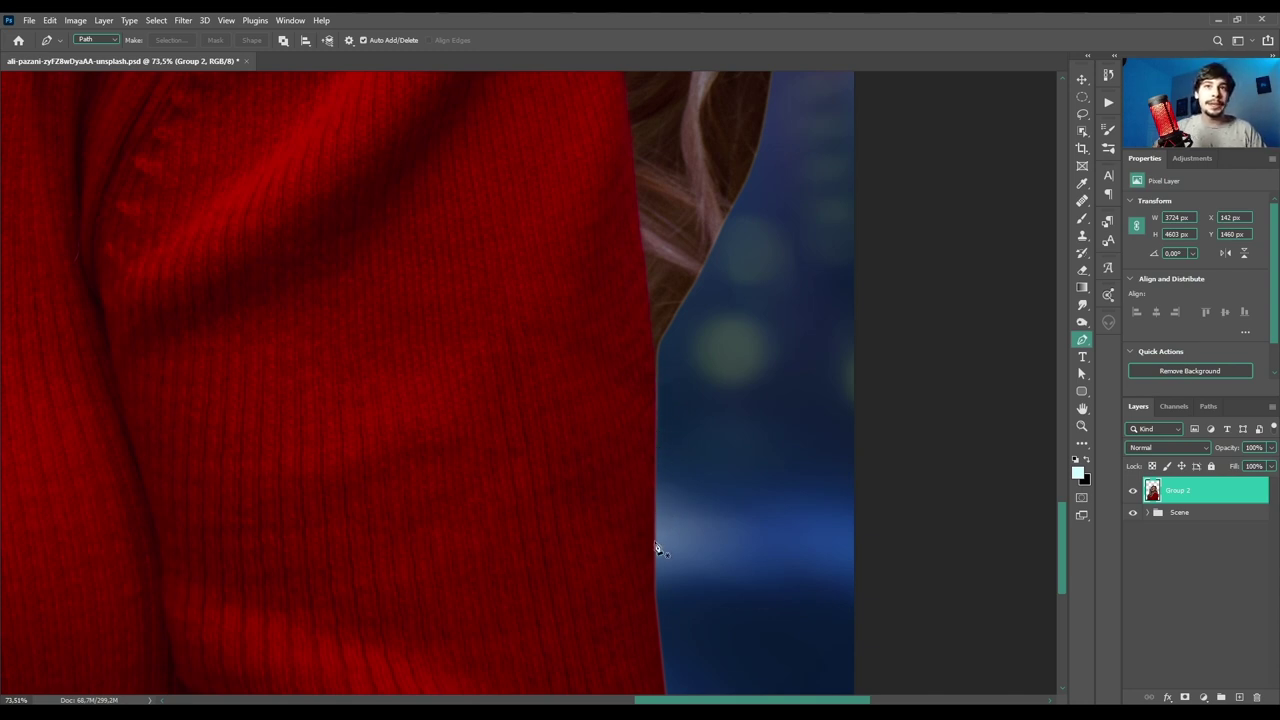
key("v")
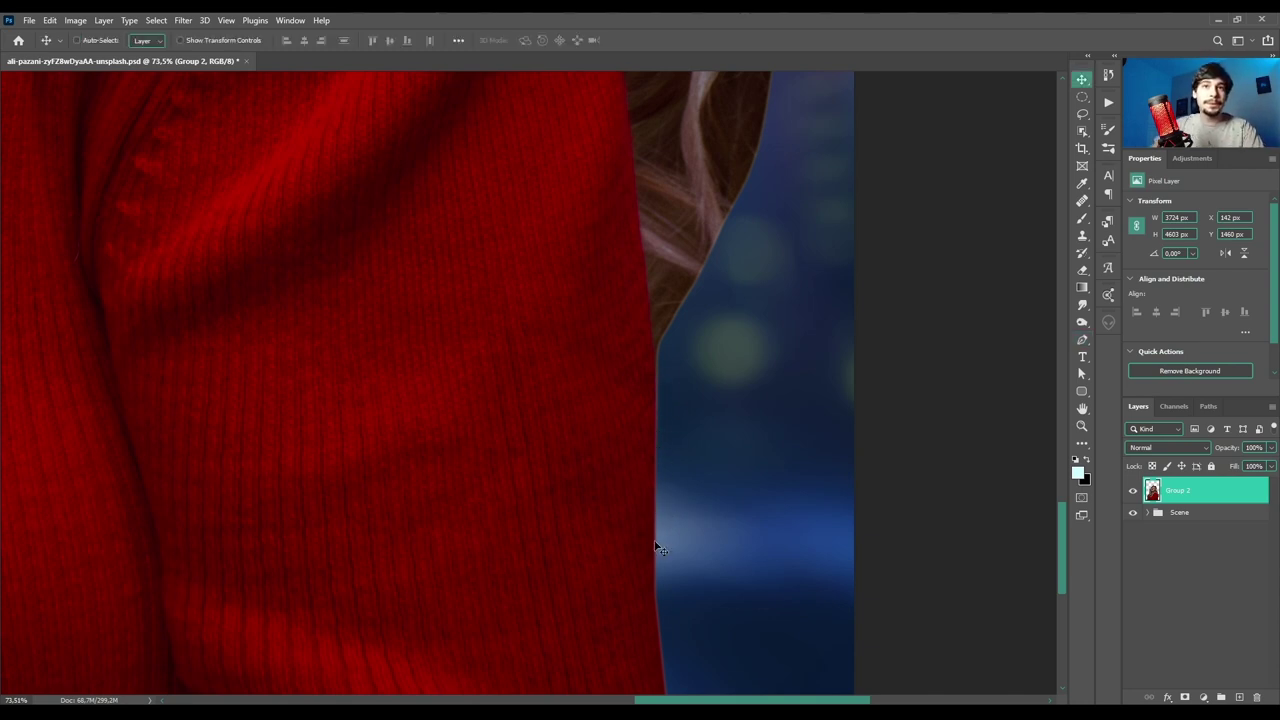
scroll(690, 485, "down", 3)
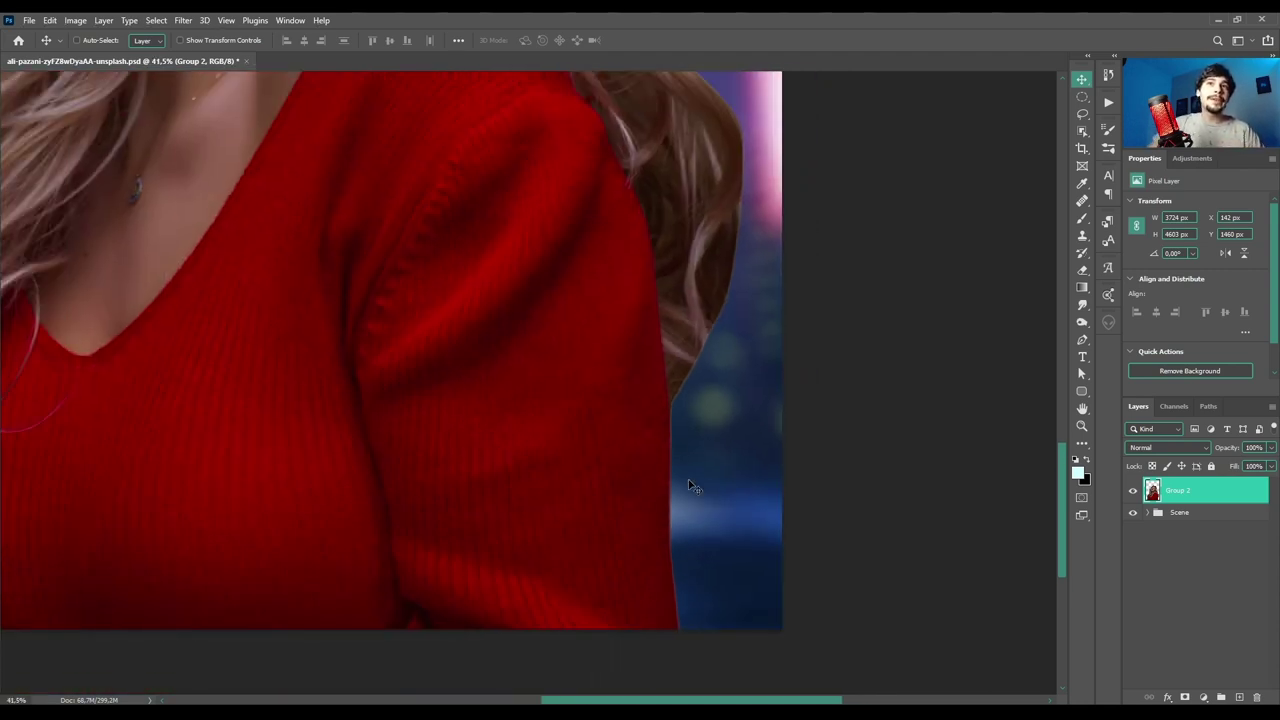
scroll(690, 485, "down", 4)
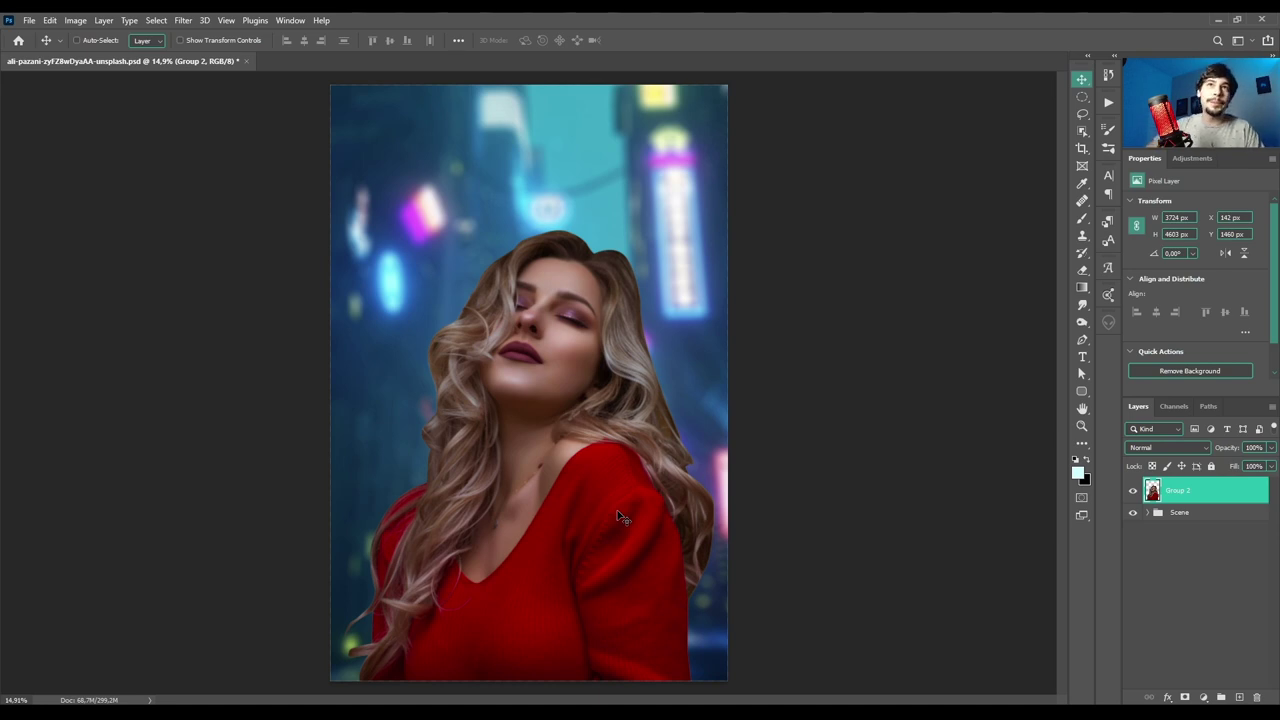
- Hide the Group 2 layer and compare the Scene group's background image with its smart filters off and on
left_click(1133, 490)
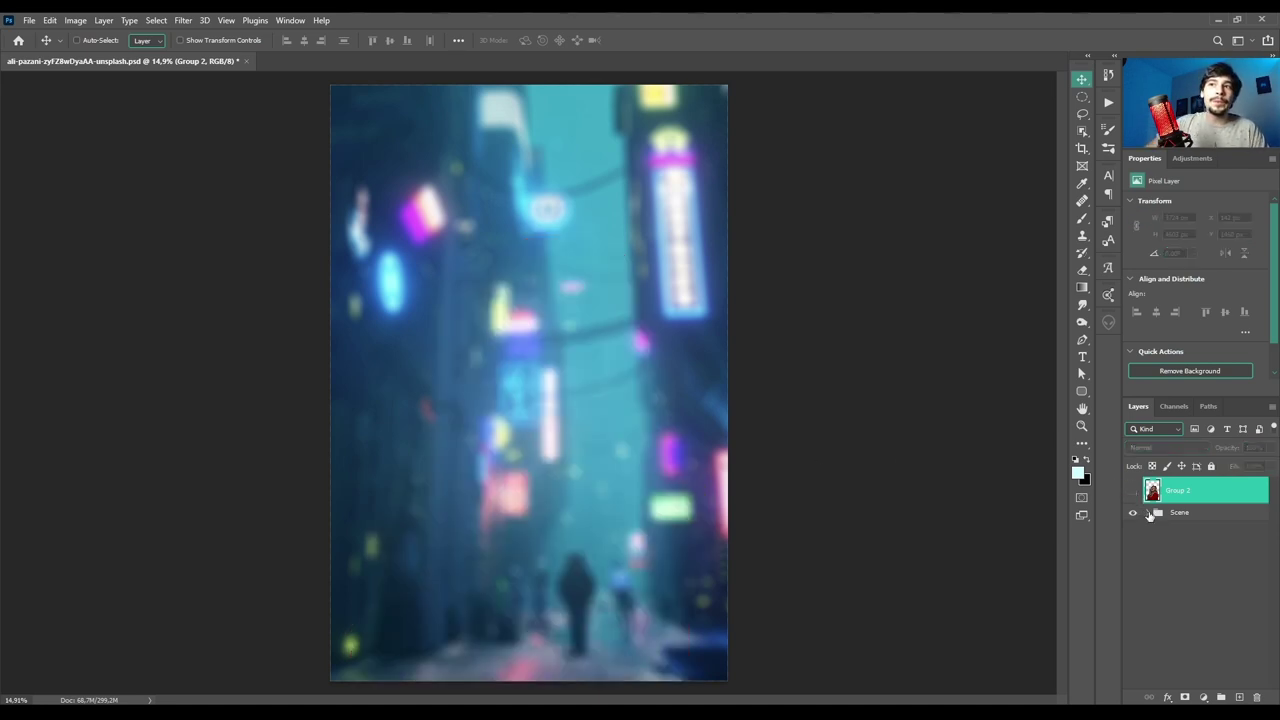
left_click(1148, 512)
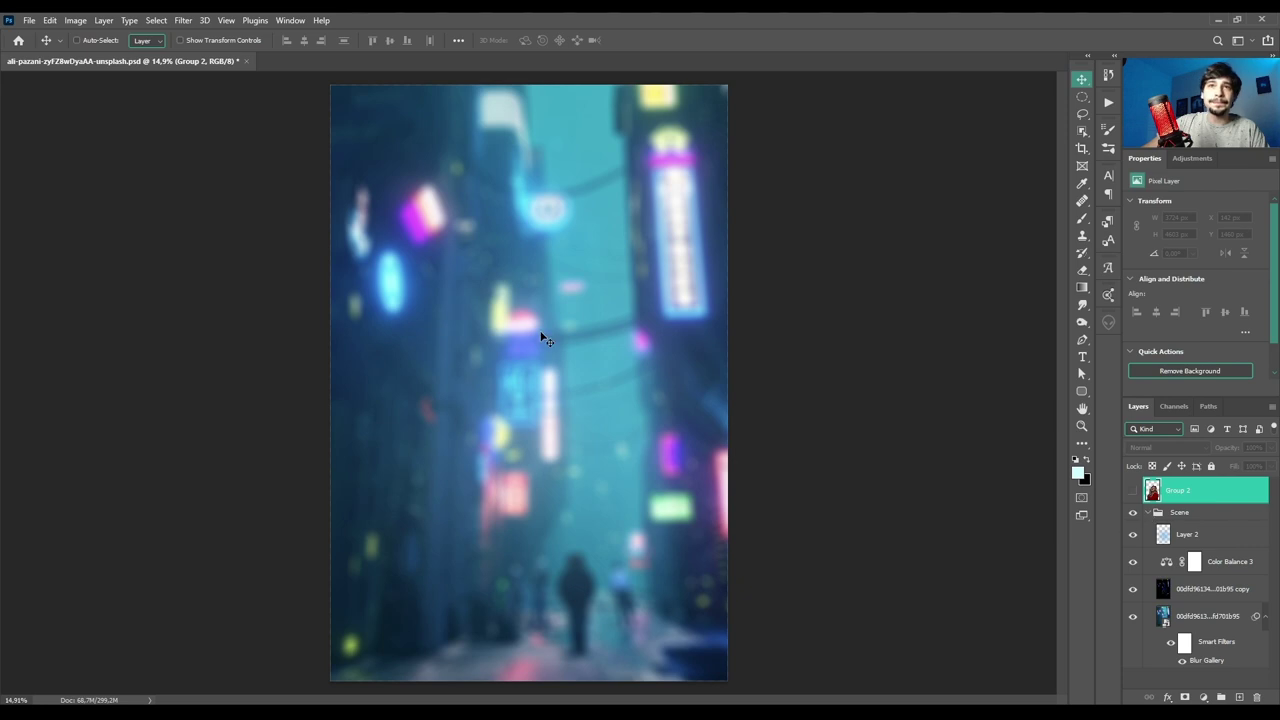
left_click(1170, 645)
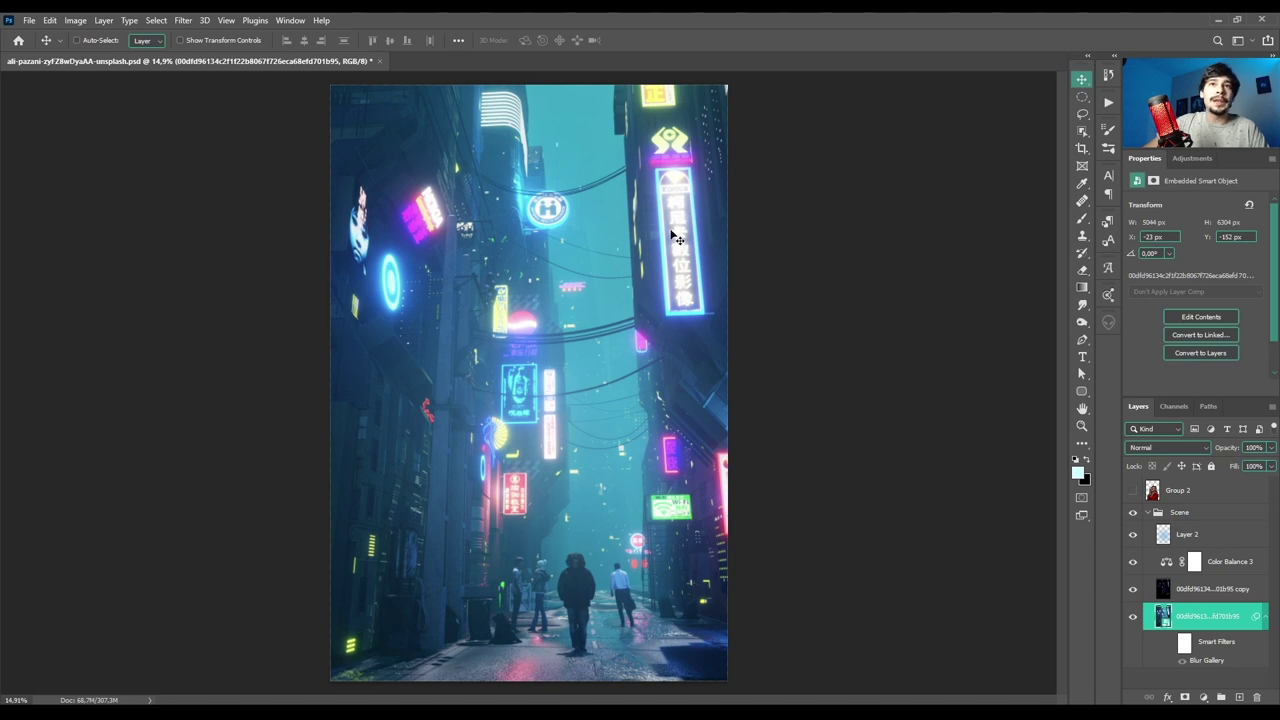
left_click(1169, 647)
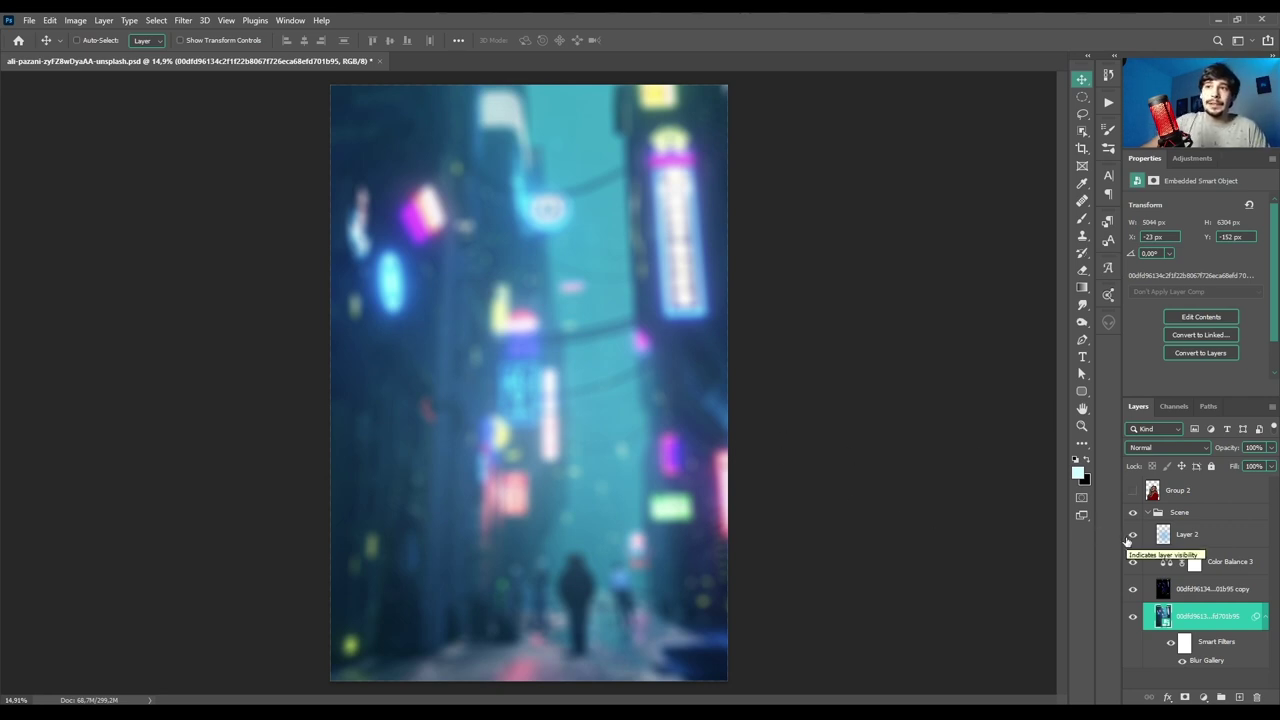
- Hide Layer 2 and Color Balance 3, and compare the background with the Screen-mode copy layer off and on
left_click_drag(1133, 535, 1133, 562)
left_click(1178, 587)
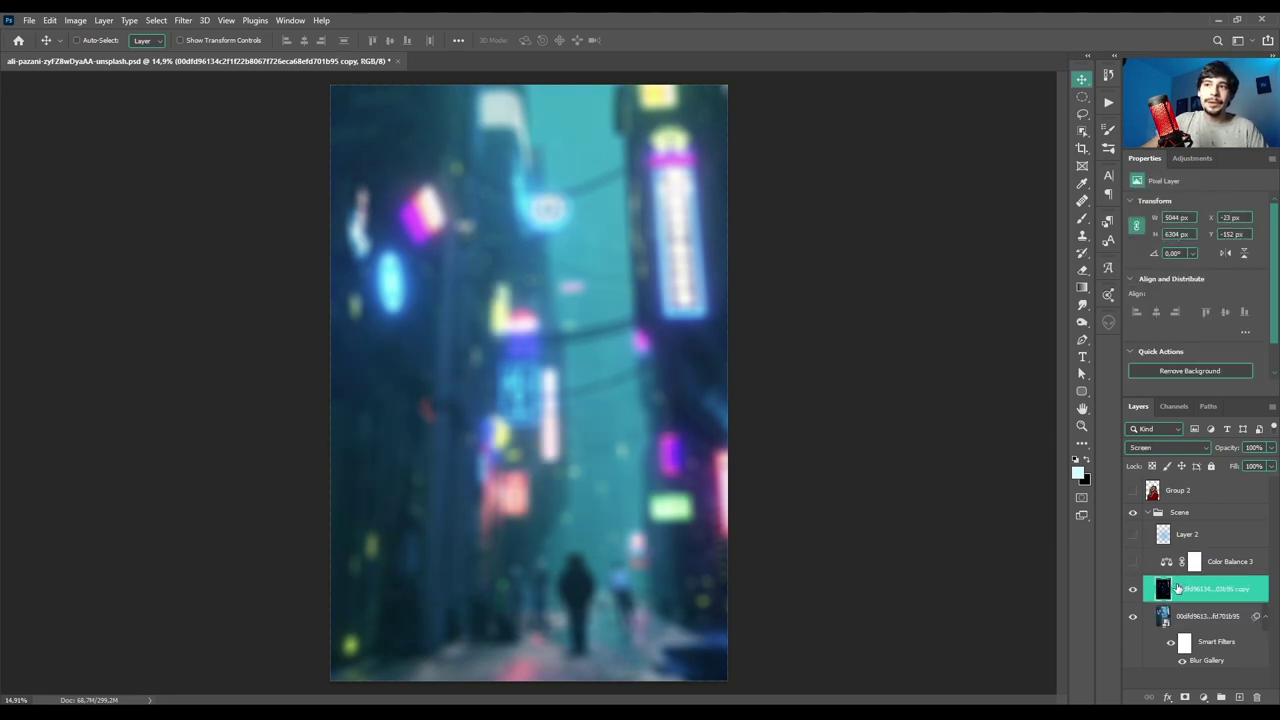
left_click(1133, 590)
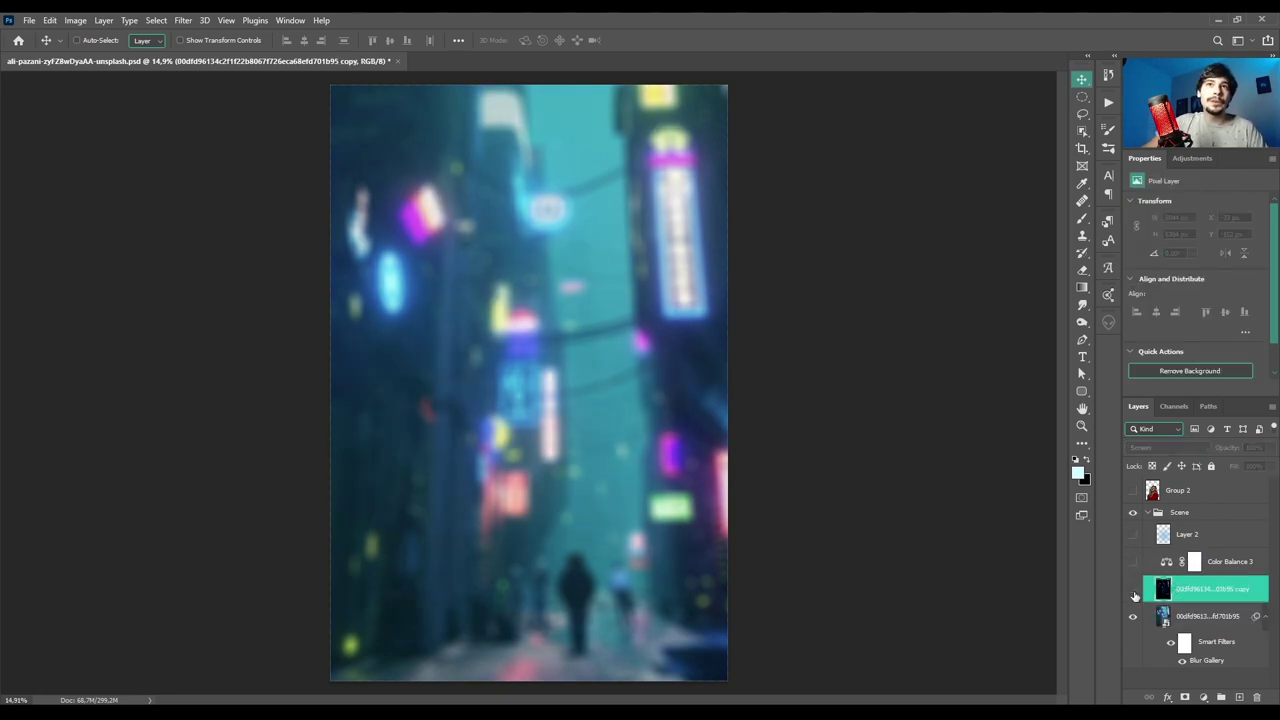
left_click(1134, 592)
left_click(1134, 592)
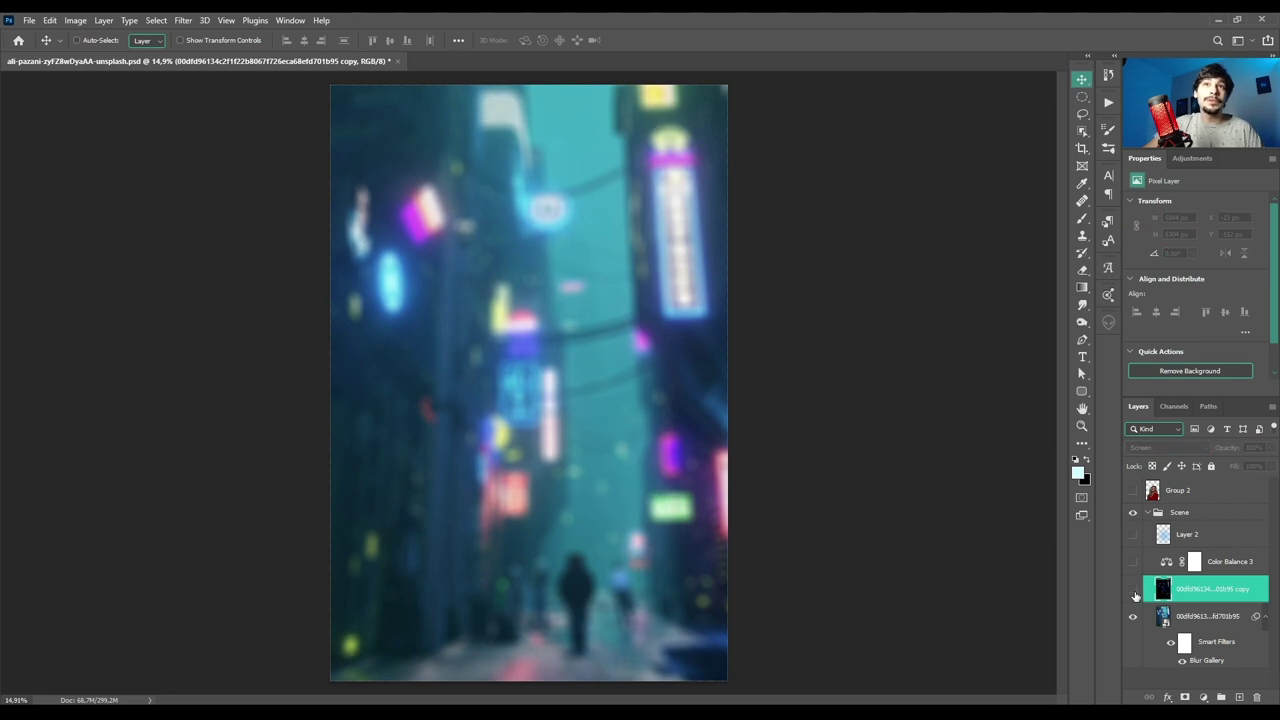
left_click(1134, 592)
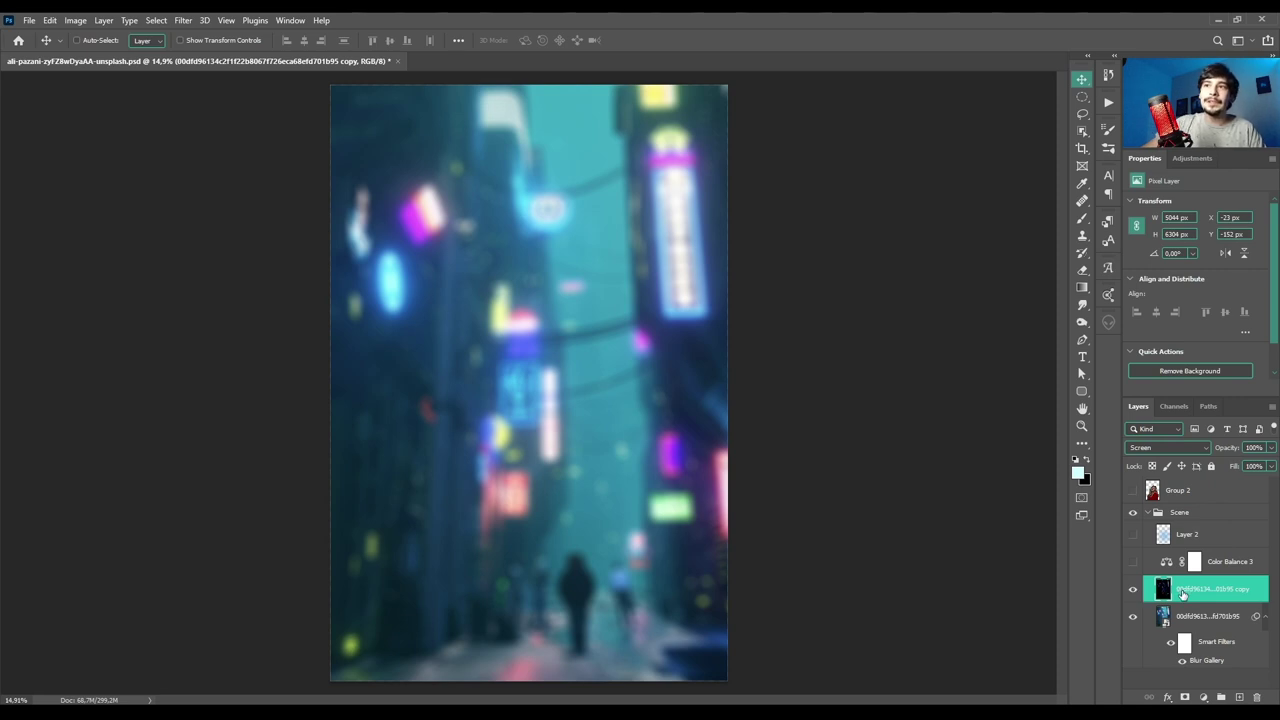
- Show the Color Balance 3 adjustment and compare the background with it off and on
left_click(1193, 562)
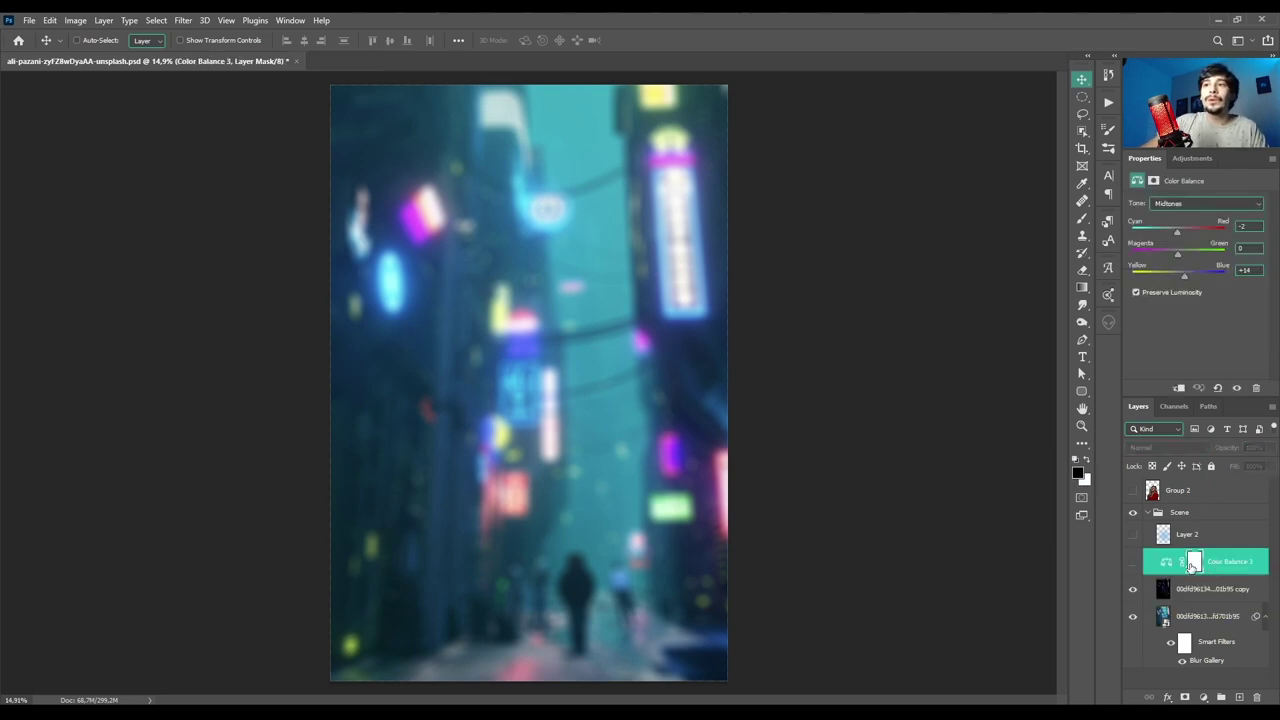
left_click(1133, 562)
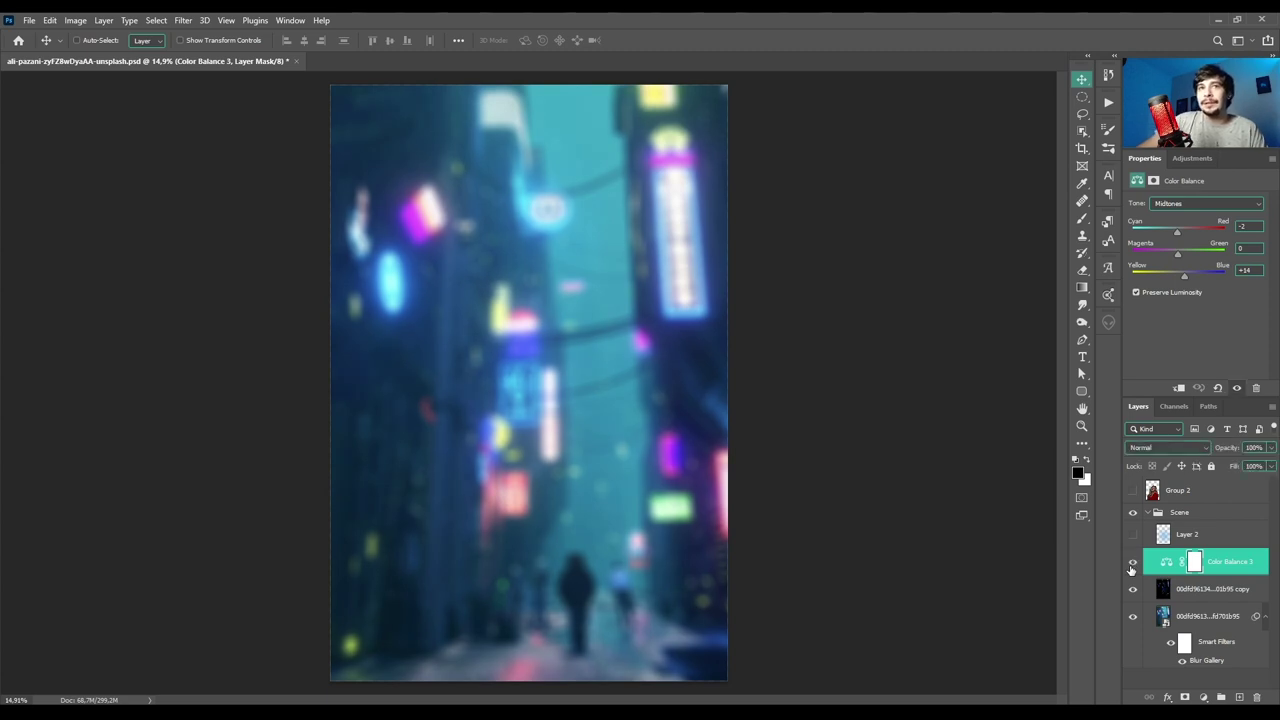
left_click(1132, 565)
left_click(1132, 566)
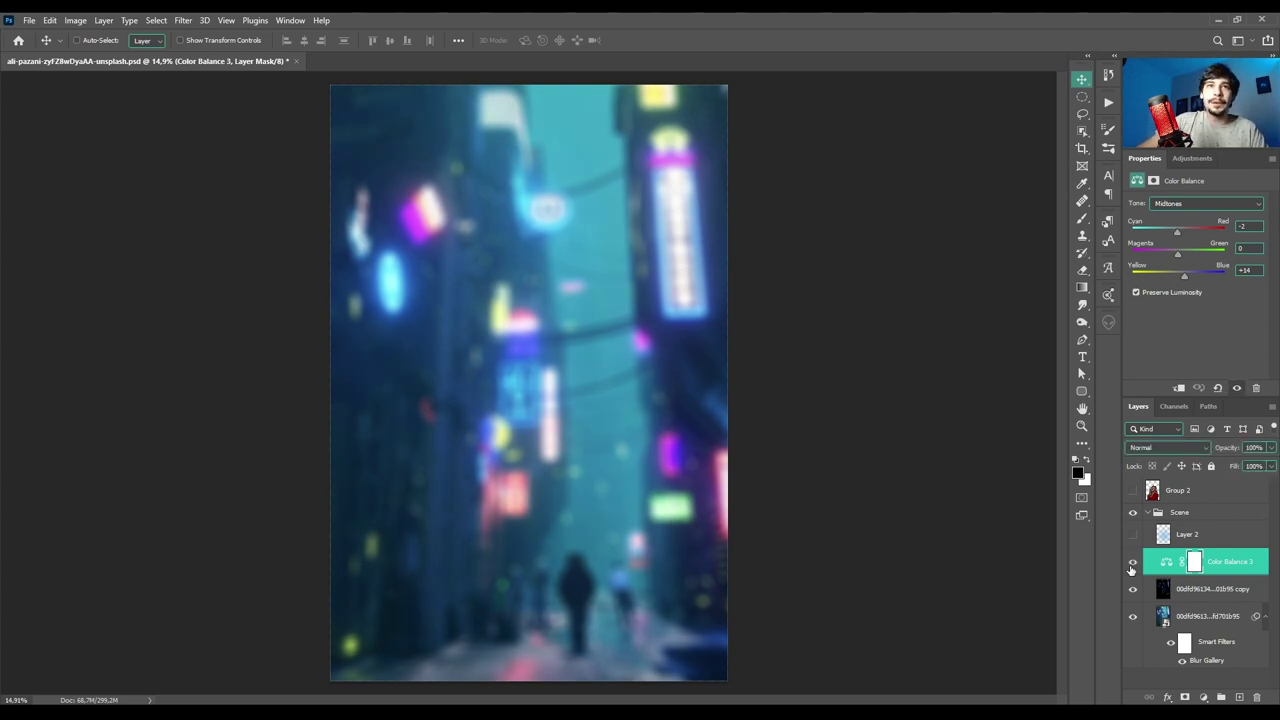
- Compare the scene with Layer 2 off and on, both with and without the woman, leaving both layers visible
left_click(1132, 490)
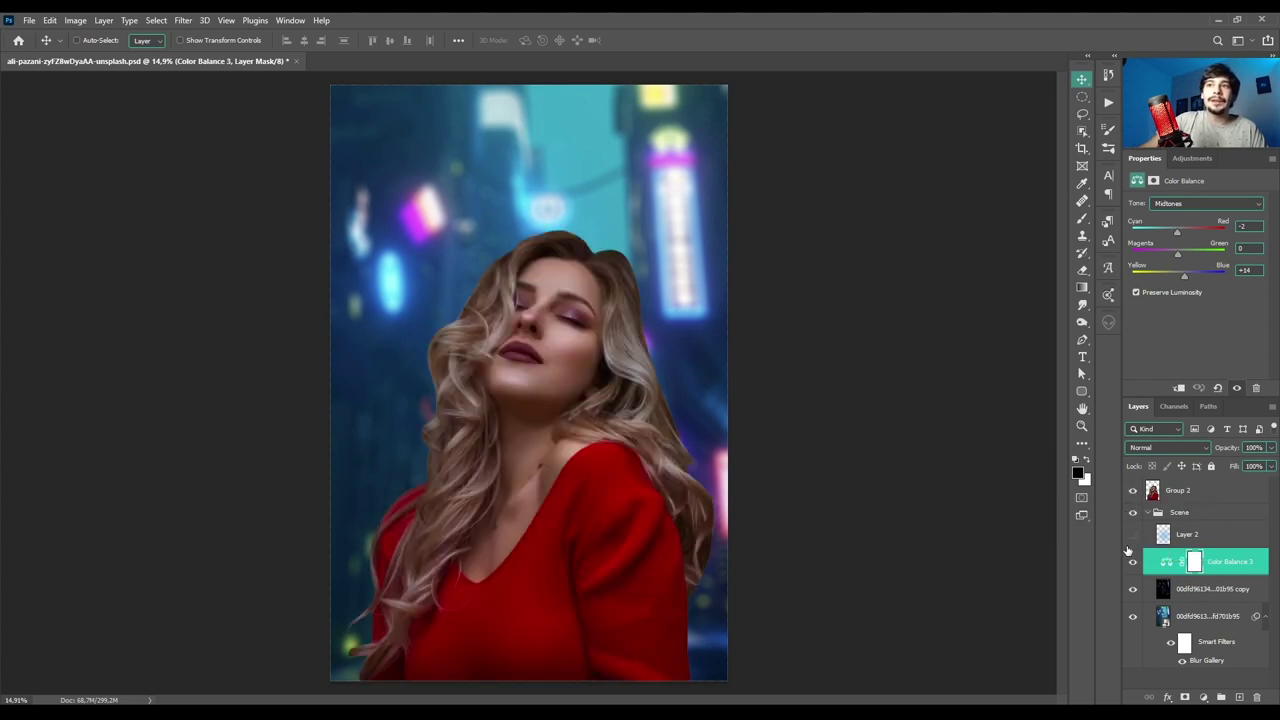
left_click(1132, 536)
left_click(1132, 536)
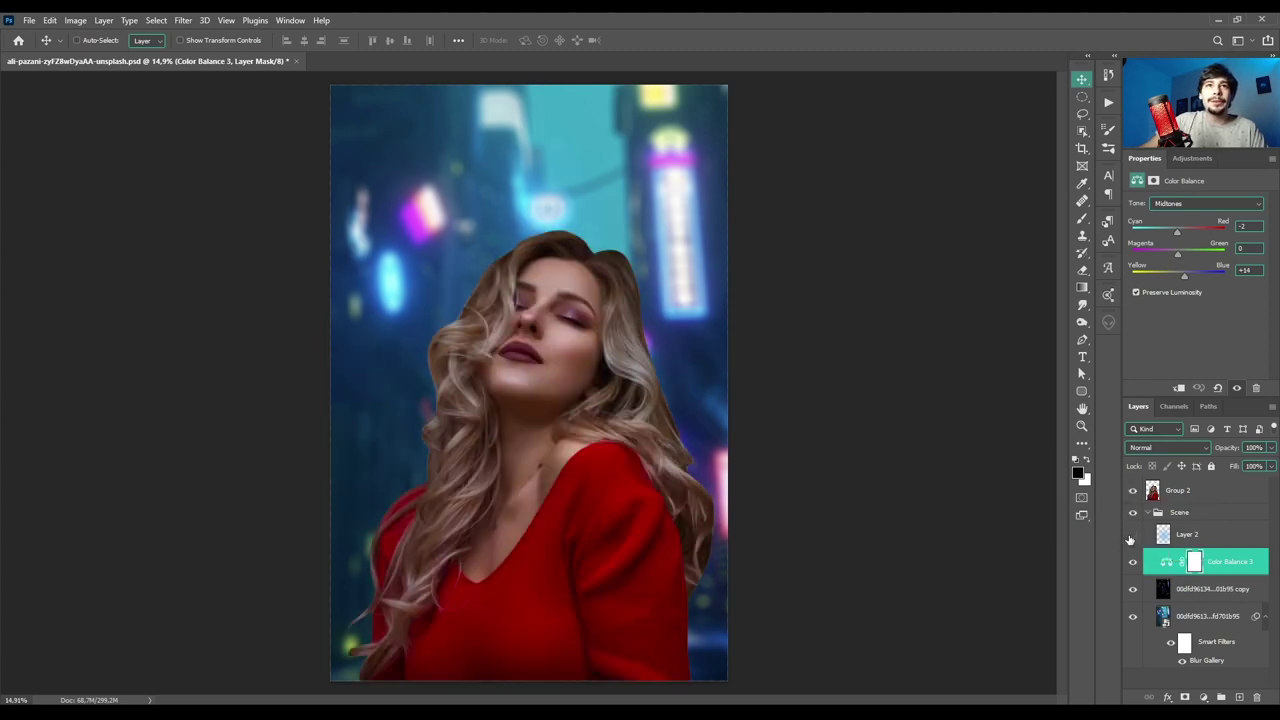
left_click(1132, 536)
left_click(1132, 491)
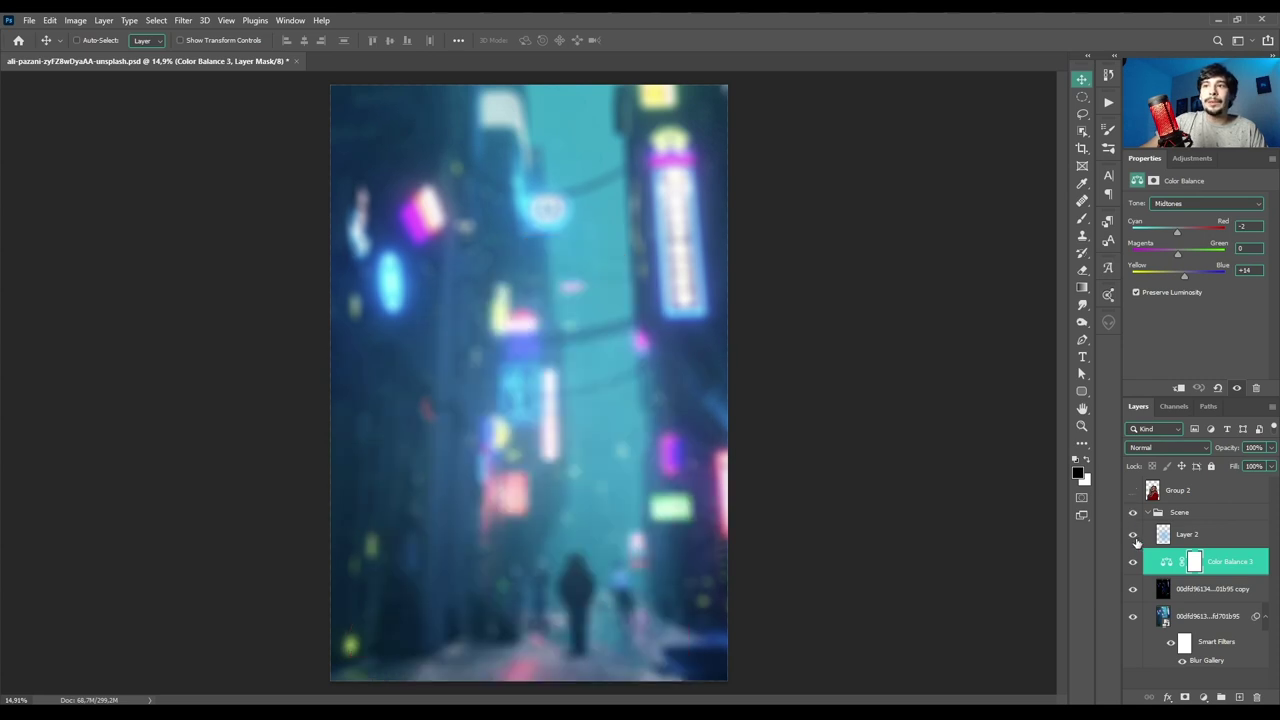
left_click(1134, 536)
left_click(1134, 536)
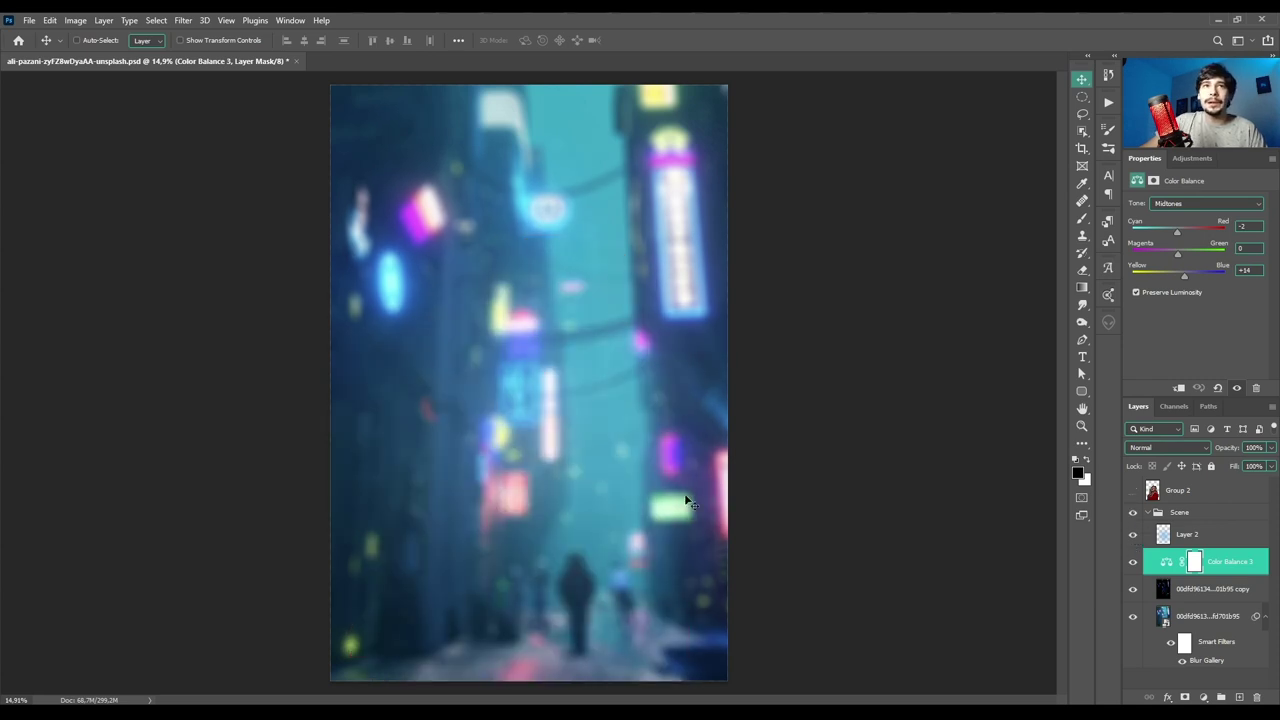
left_click(1133, 535)
left_click(1134, 534)
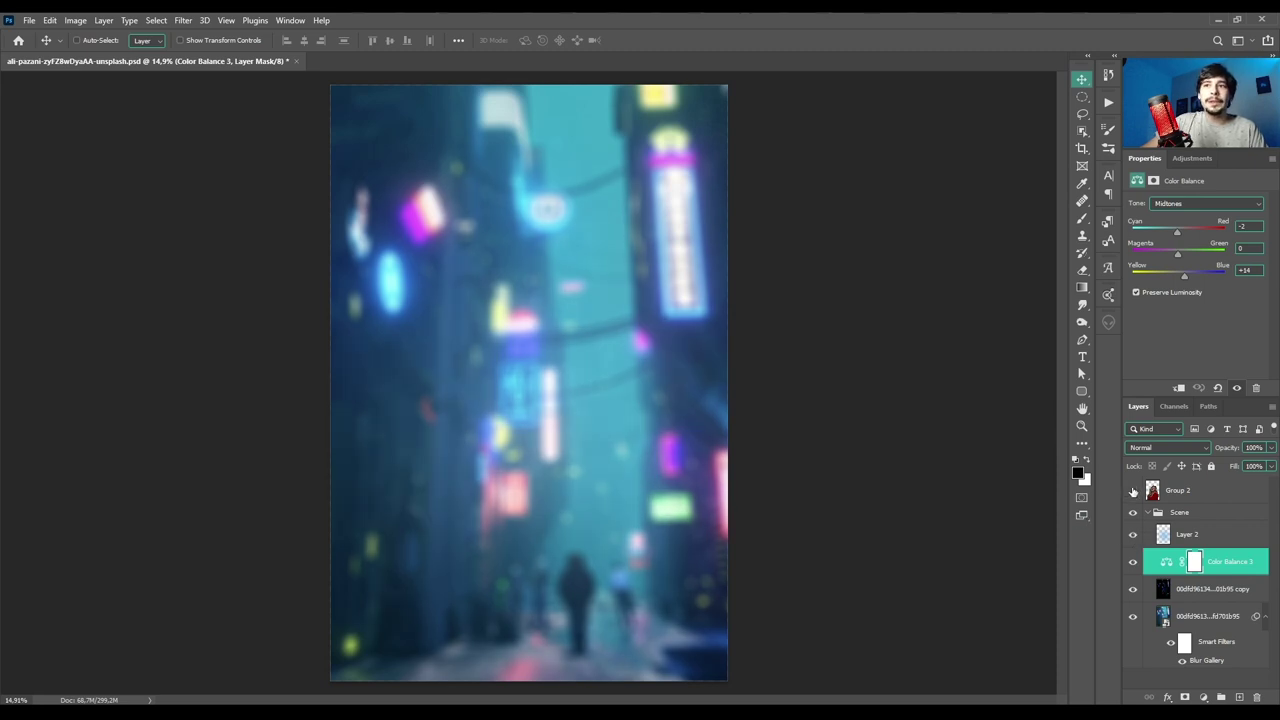
left_click(1132, 491)
left_click(1133, 535)
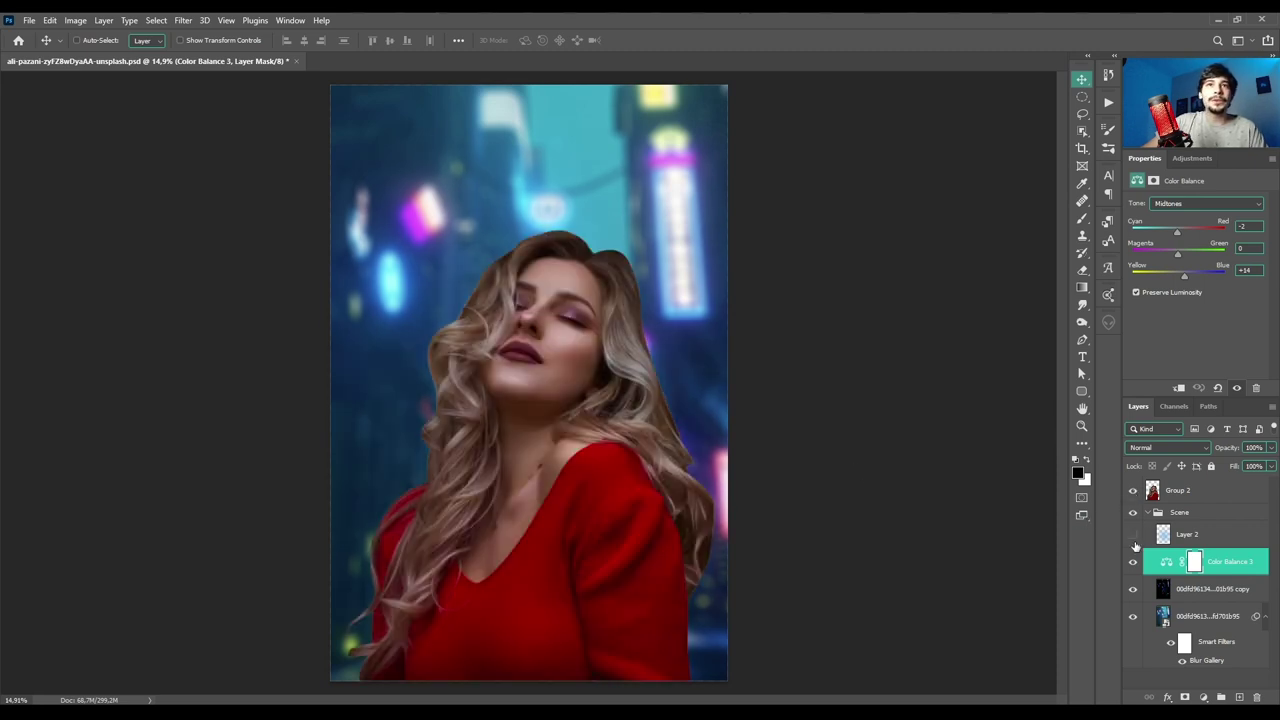
left_click(1133, 535)
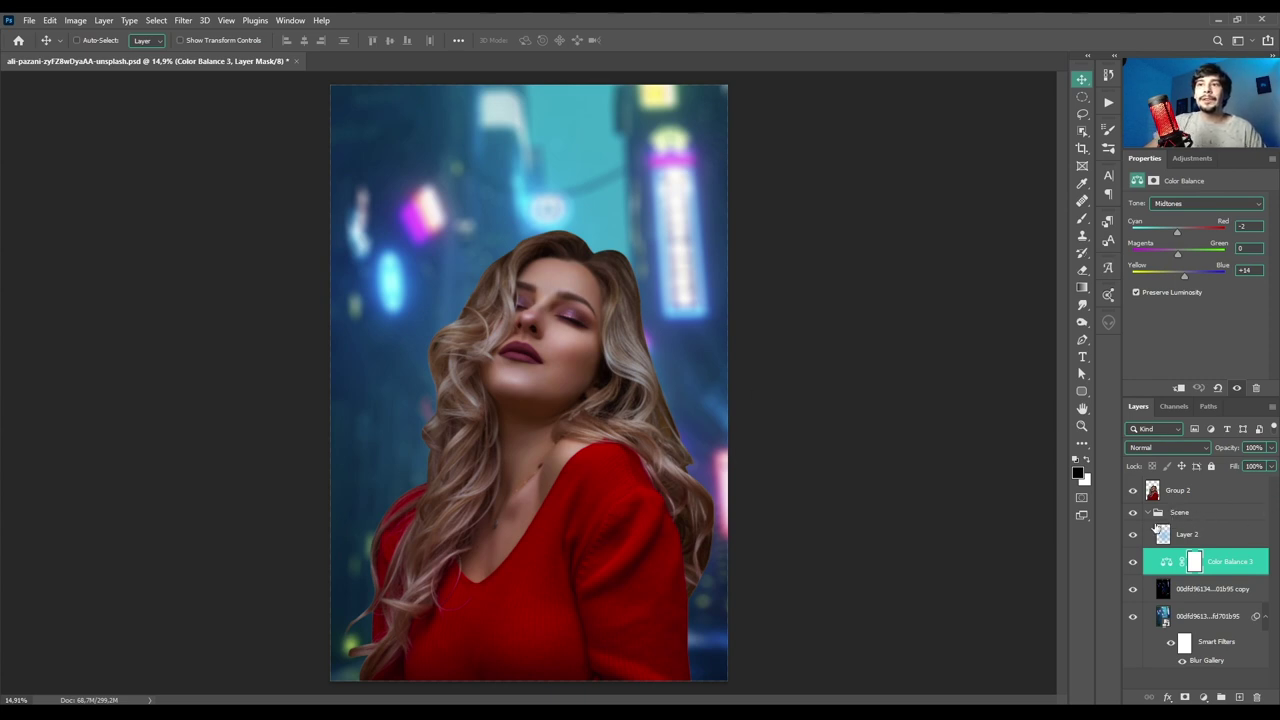
- Collapse the Scene group and select it in the layer stack
left_click(1157, 512)
left_click(1147, 512)
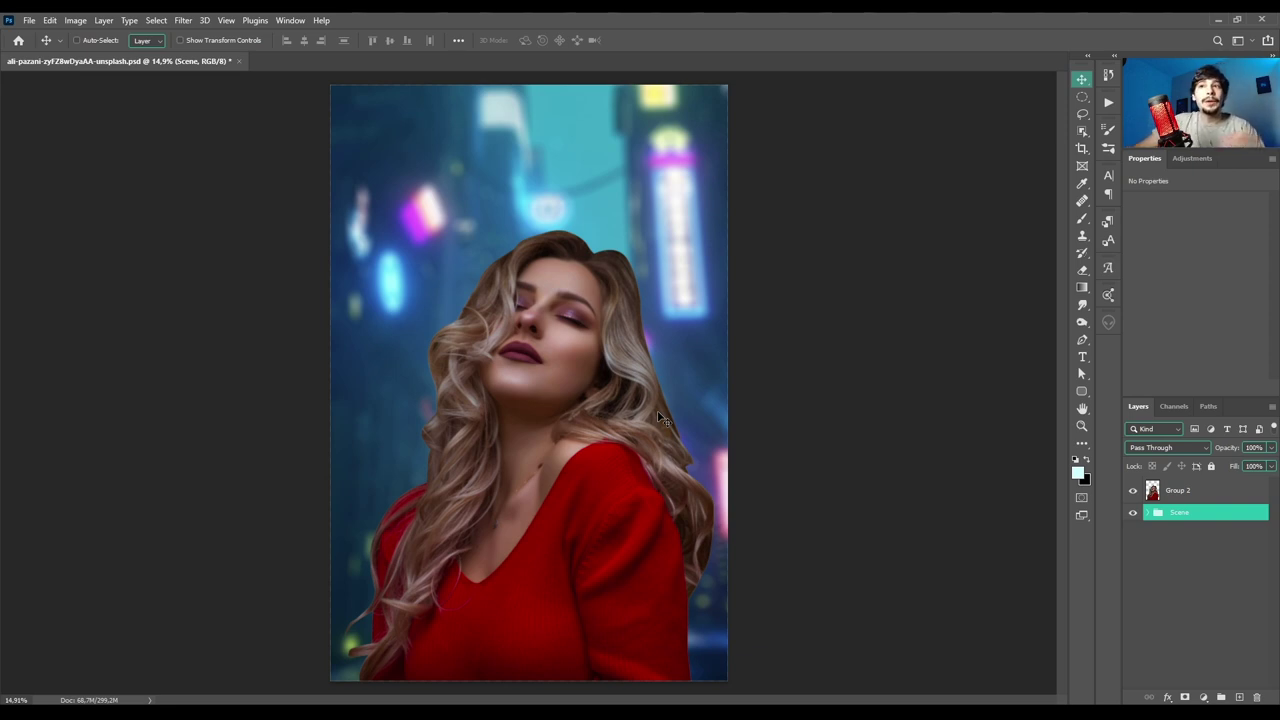
scroll(585, 393, "down", 5)
scroll(585, 393, "up", 5)
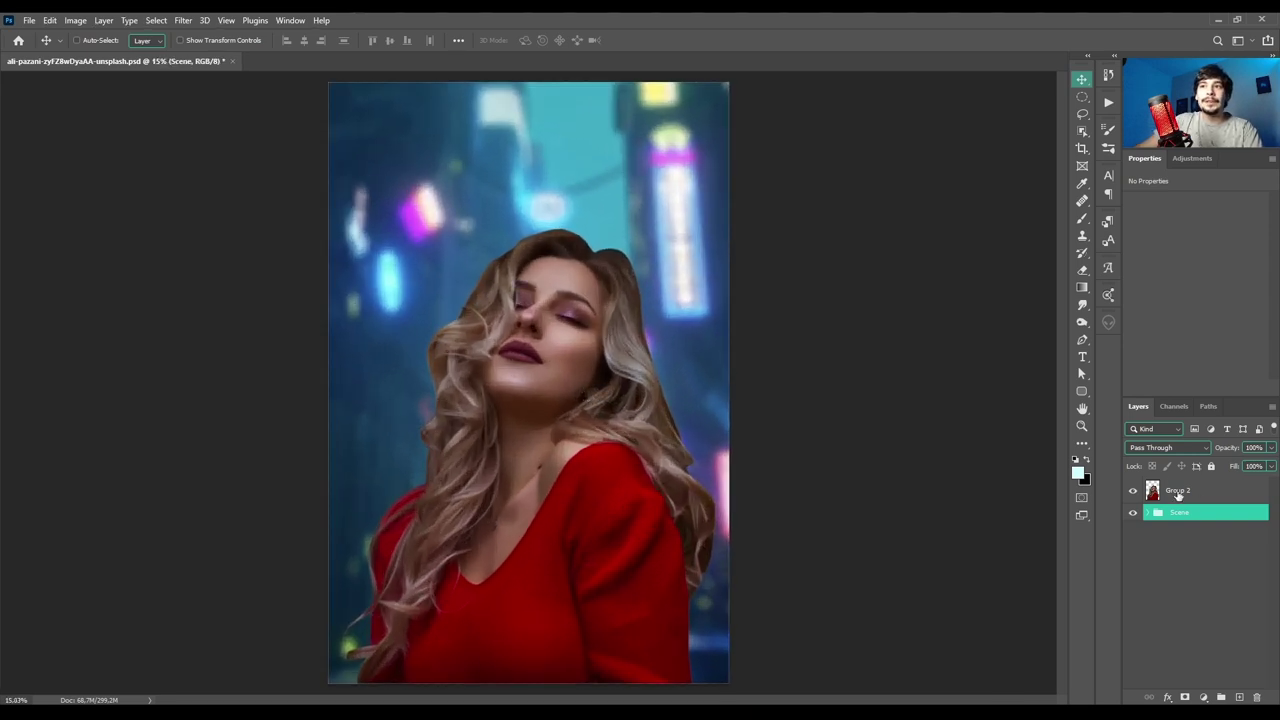
left_click(1176, 490)
left_click(1170, 513)
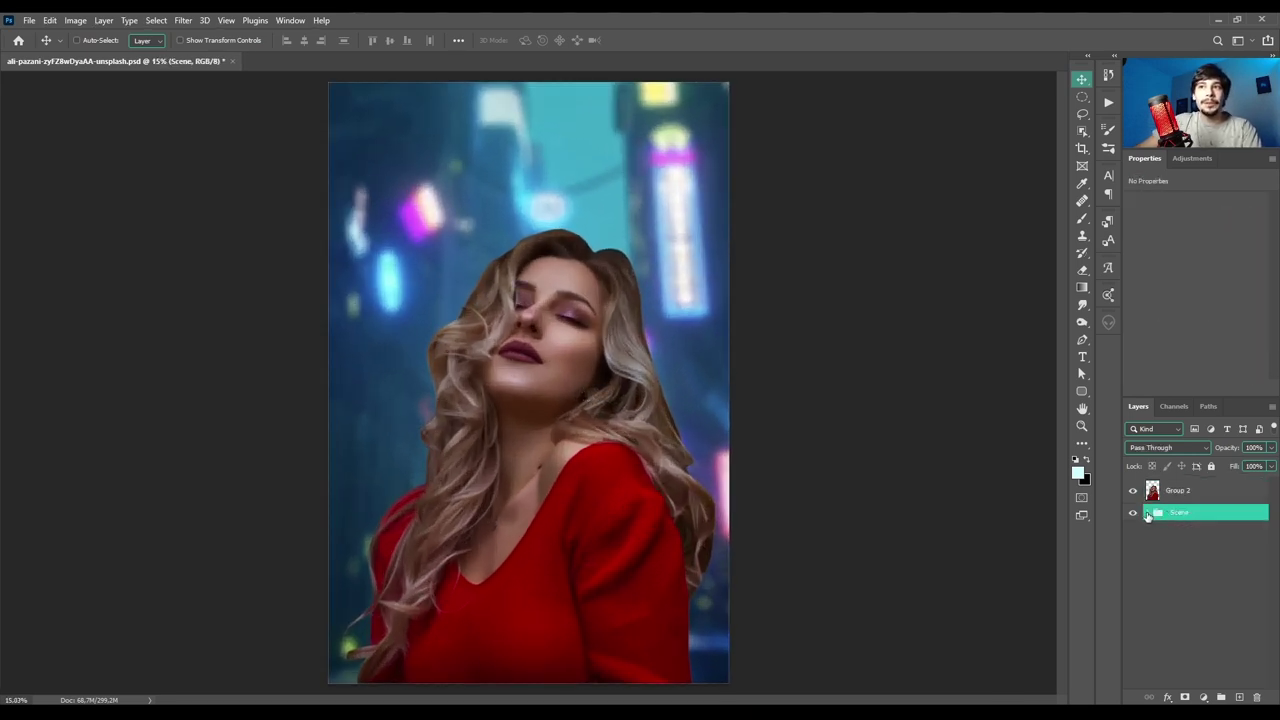
- Expand the Scene group, inspect the background's Screen-mode copy layer and Layer 2, and collapse the group
left_click(1147, 513)
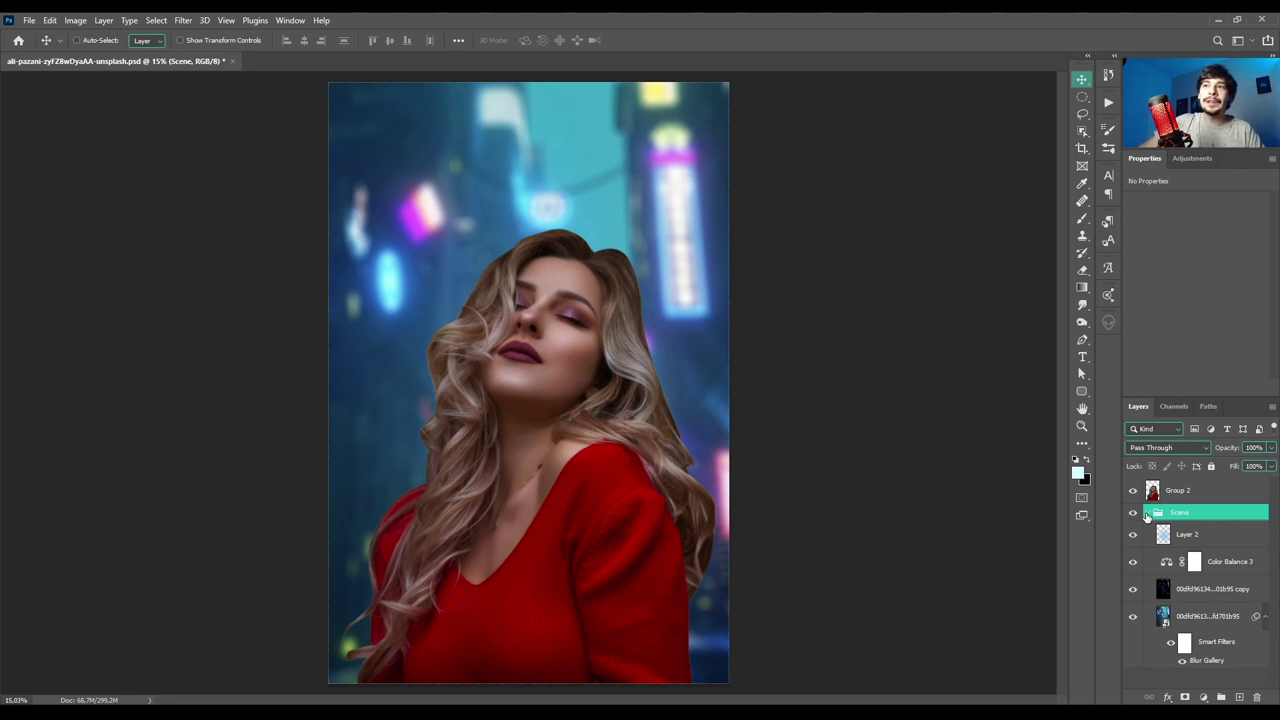
left_click(1203, 591)
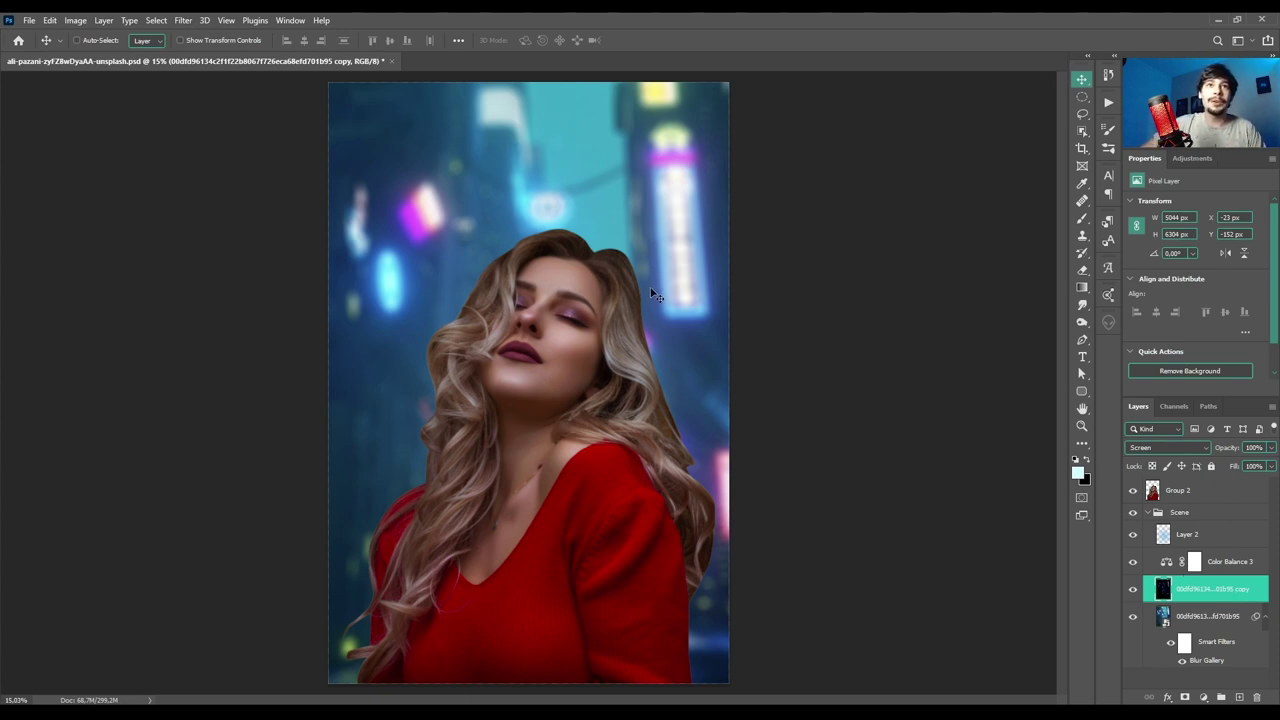
left_click(1180, 538)
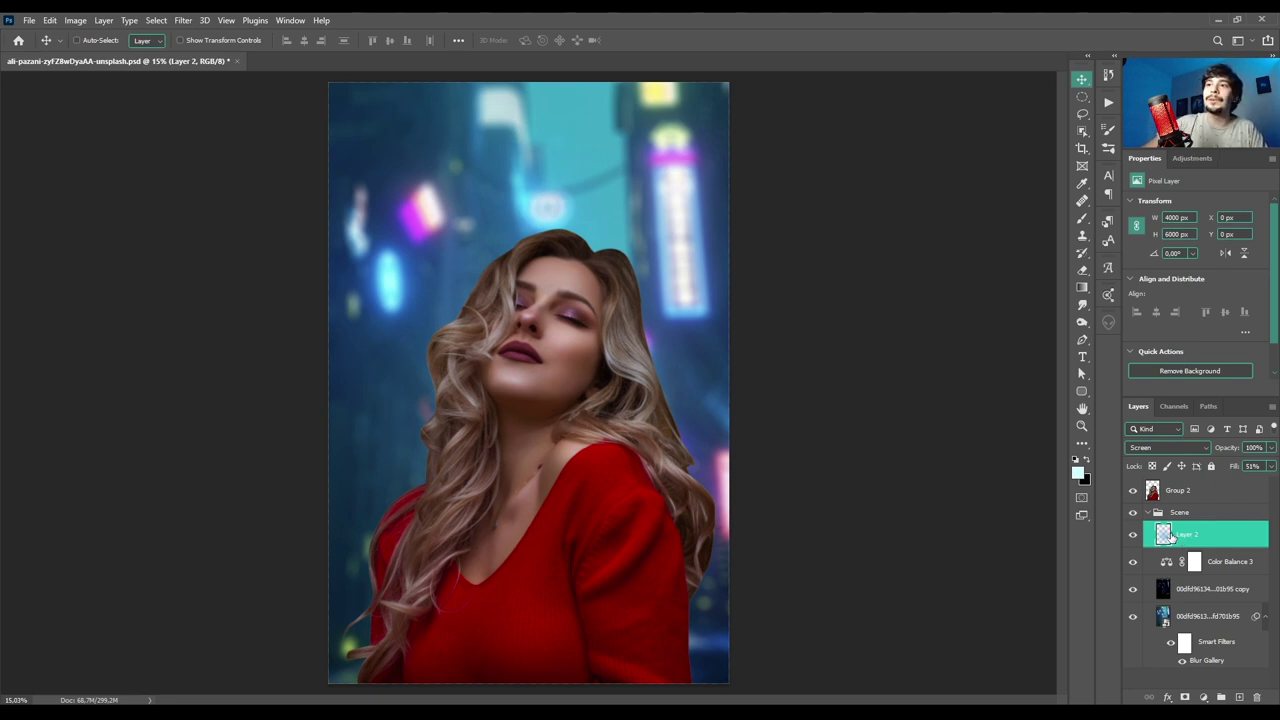
left_click(1148, 512)
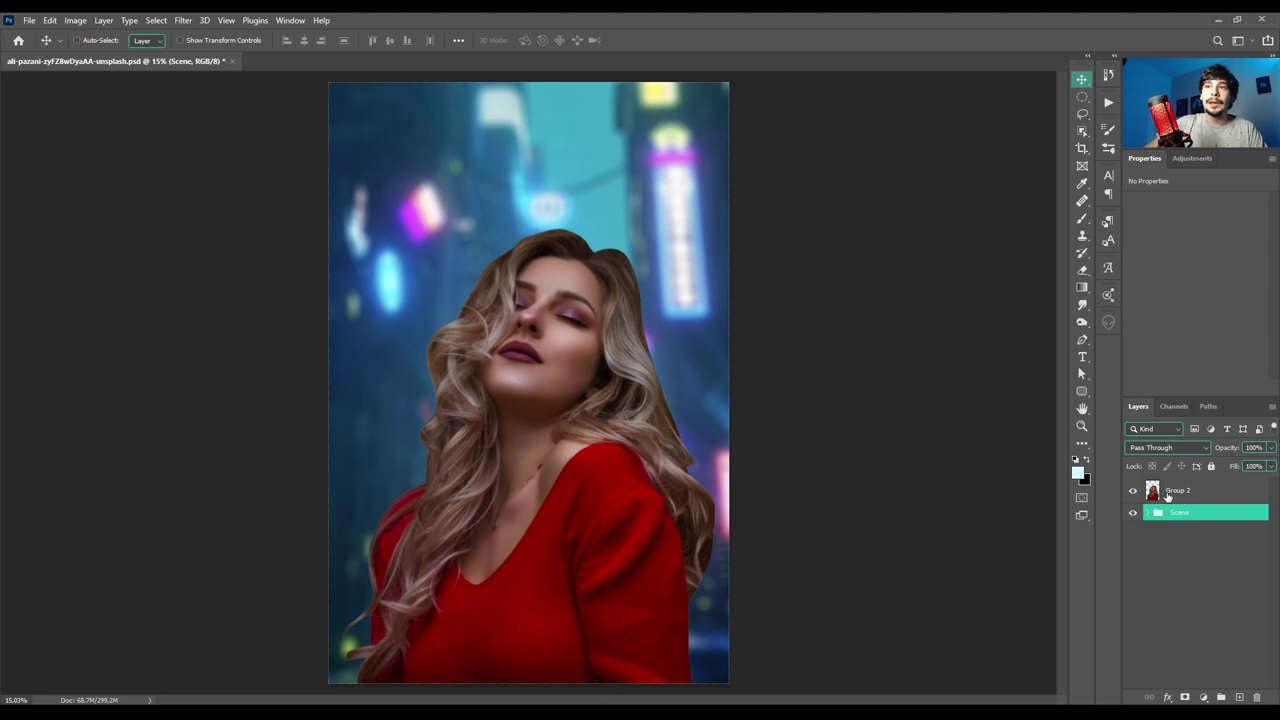
- Move Group 2 beneath the Scene group and mask Scene to hide the area inside the woman's outline
left_click(1167, 493)
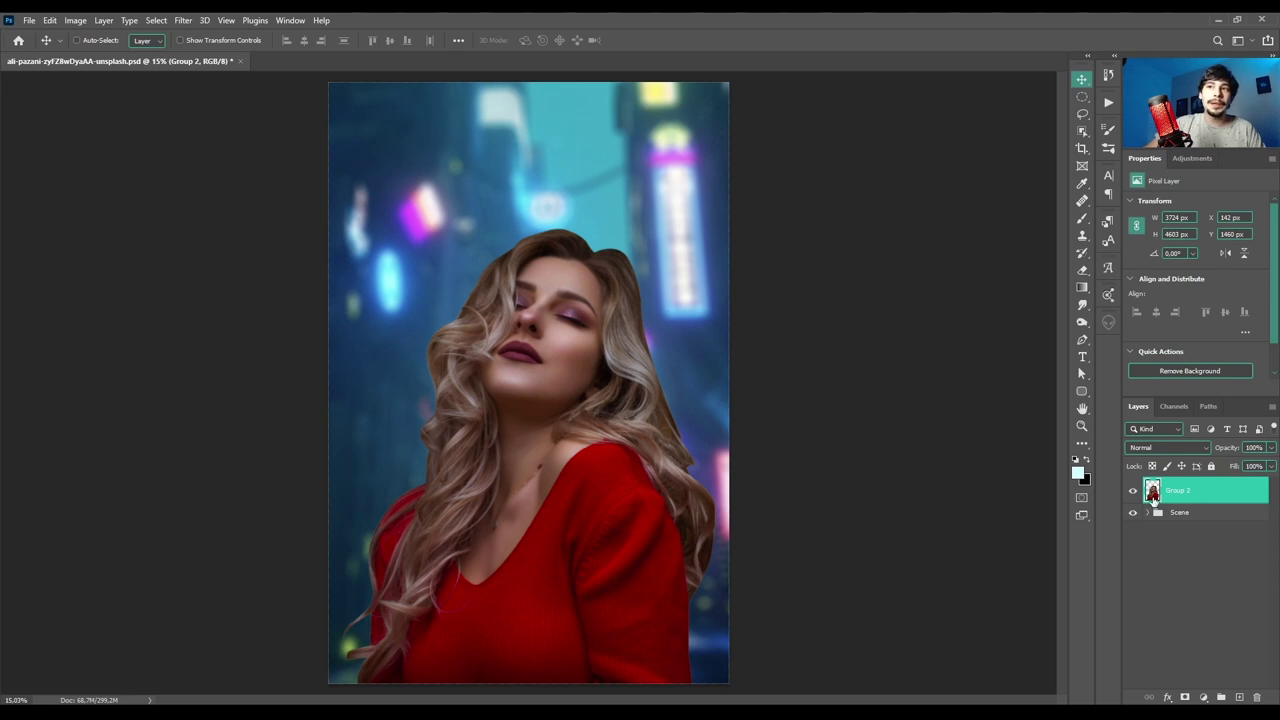
left_click_drag(1152, 490, 1190, 558)
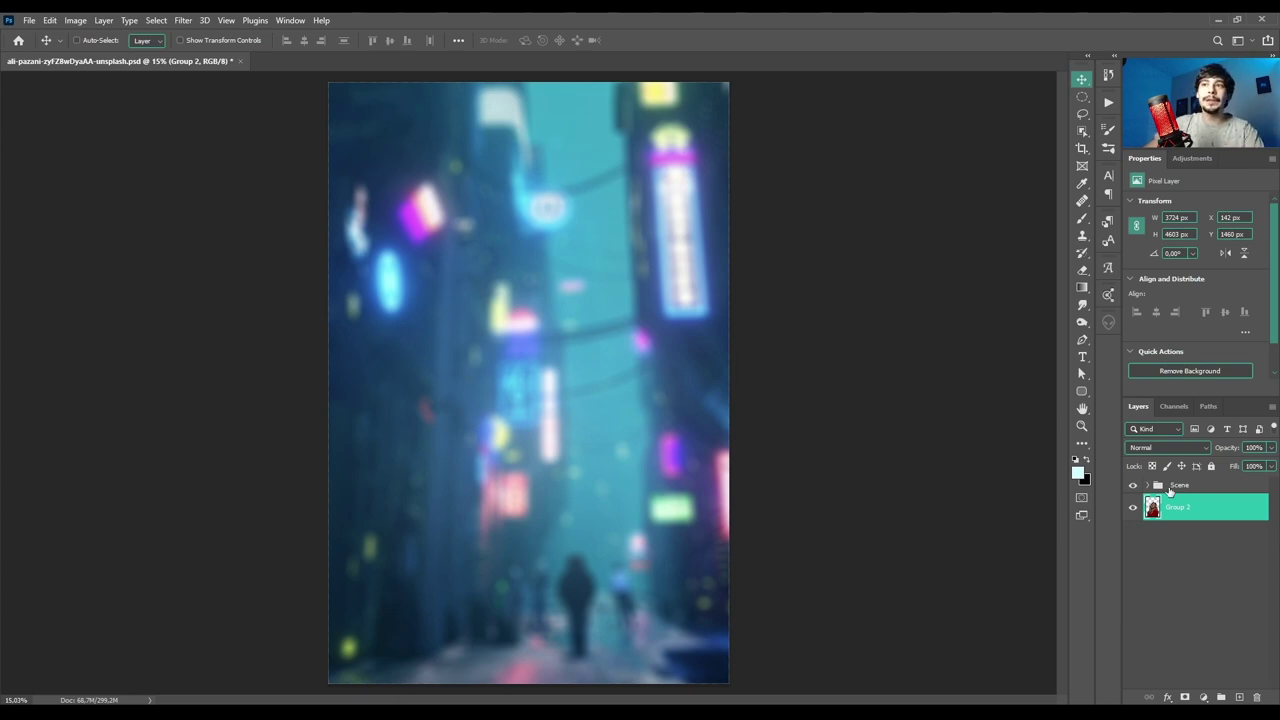
key("ctrl")
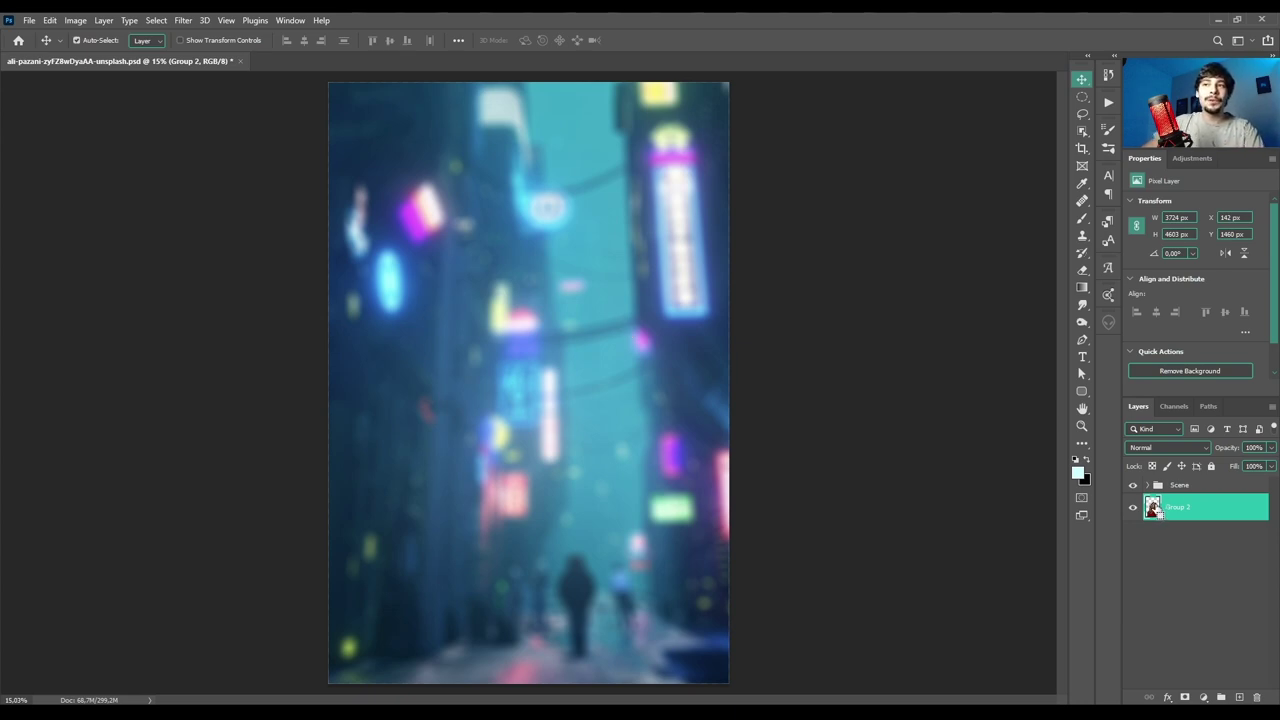
left_click(1153, 508, "ctrl")
left_click(1181, 486)
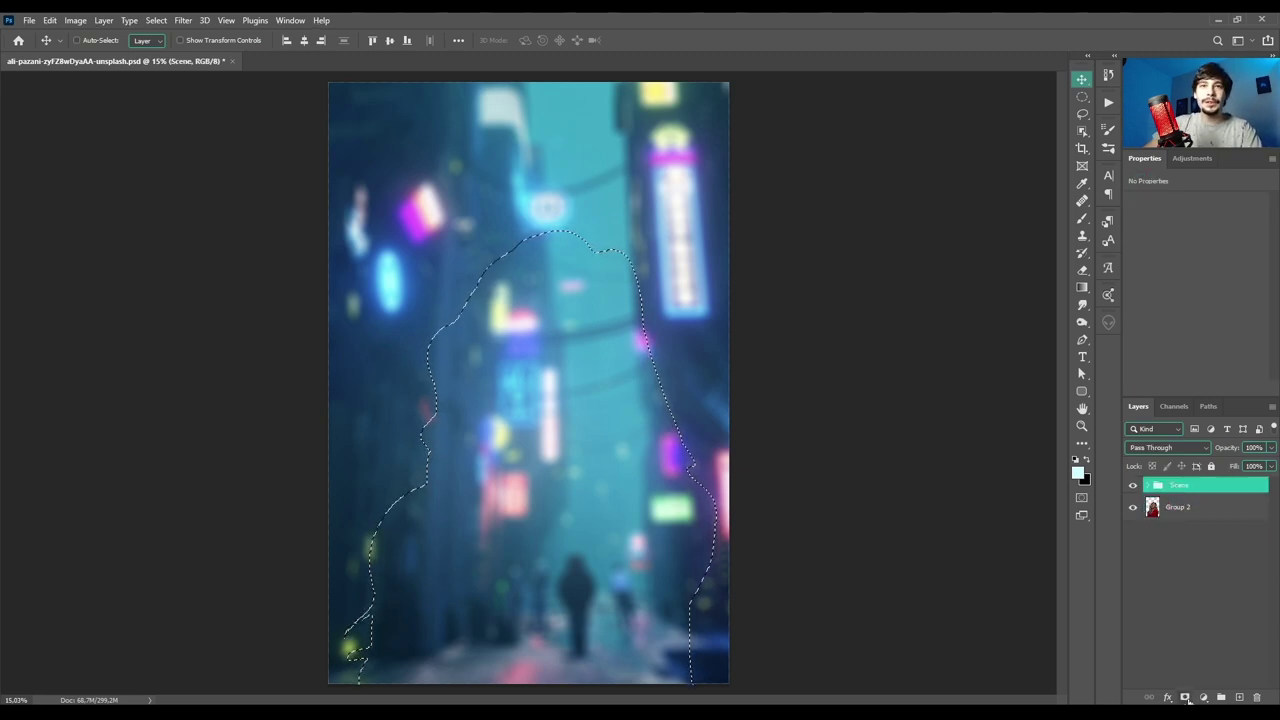
left_click(1185, 697)
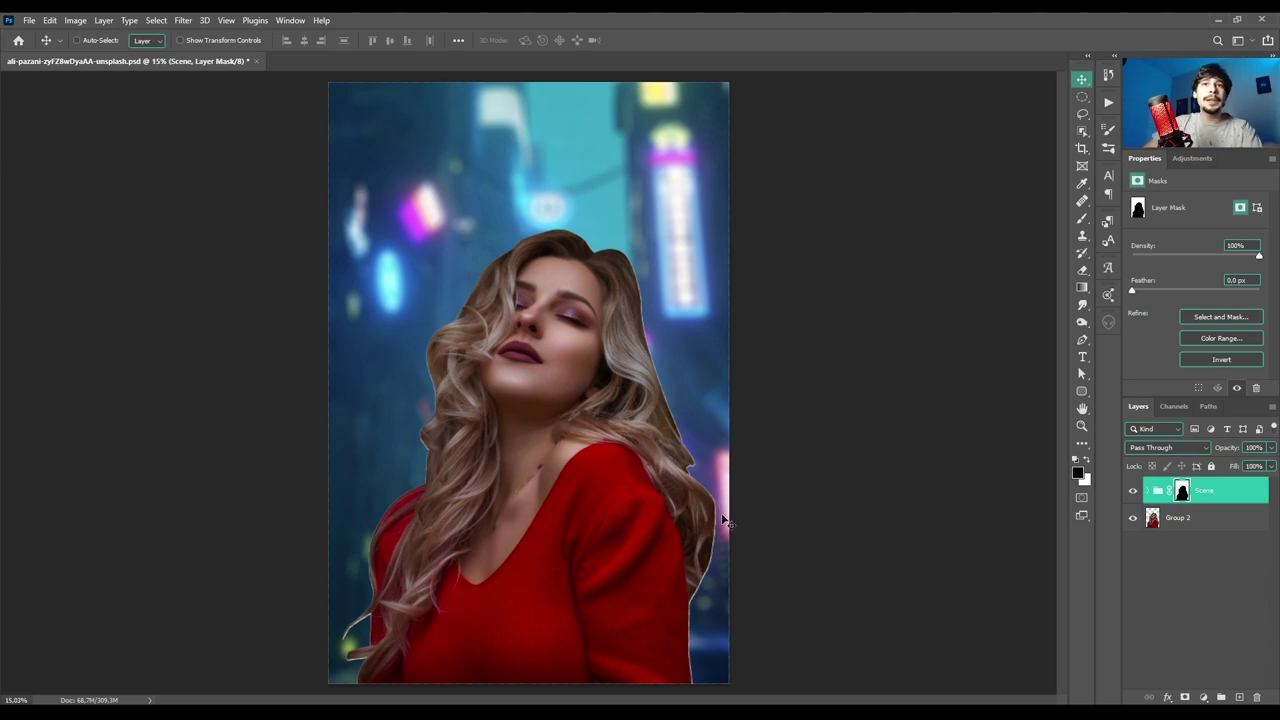
scroll(728, 507, "up", 5)
scroll(719, 503, "down", 6)
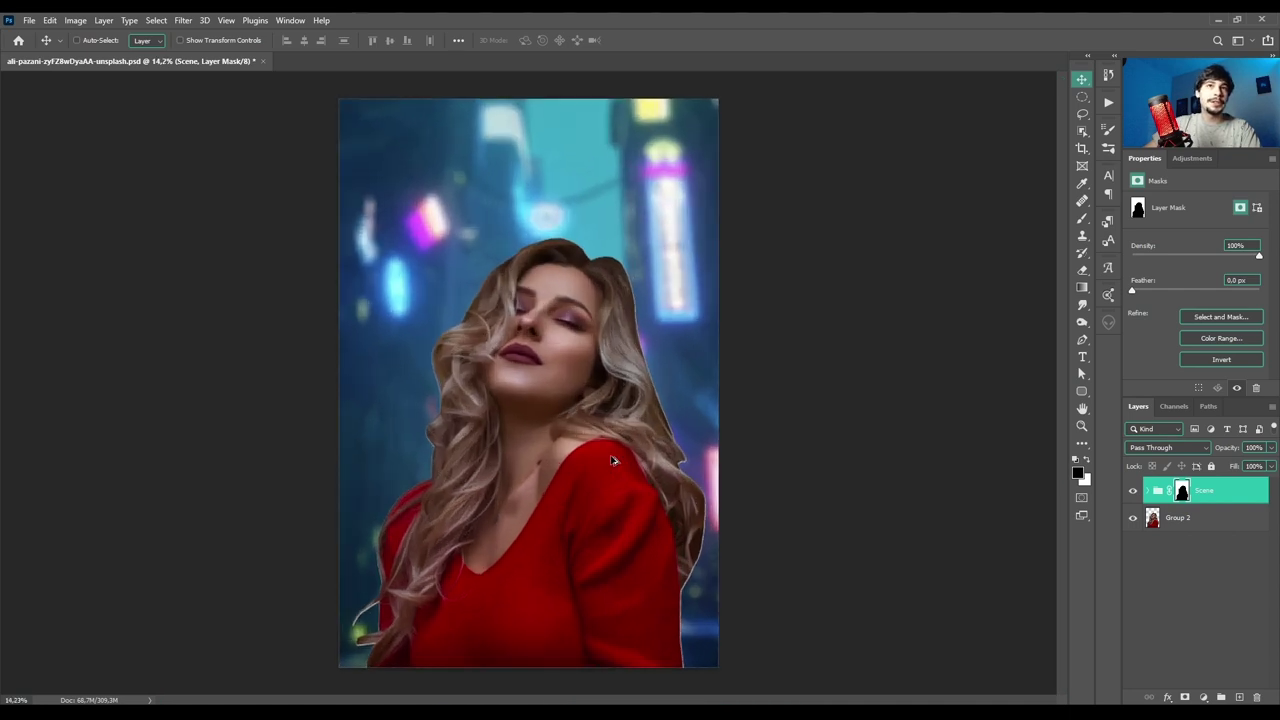
- Remove the Scene group's layer mask and move Group 2 back above the Scene group
left_click(1221, 501)
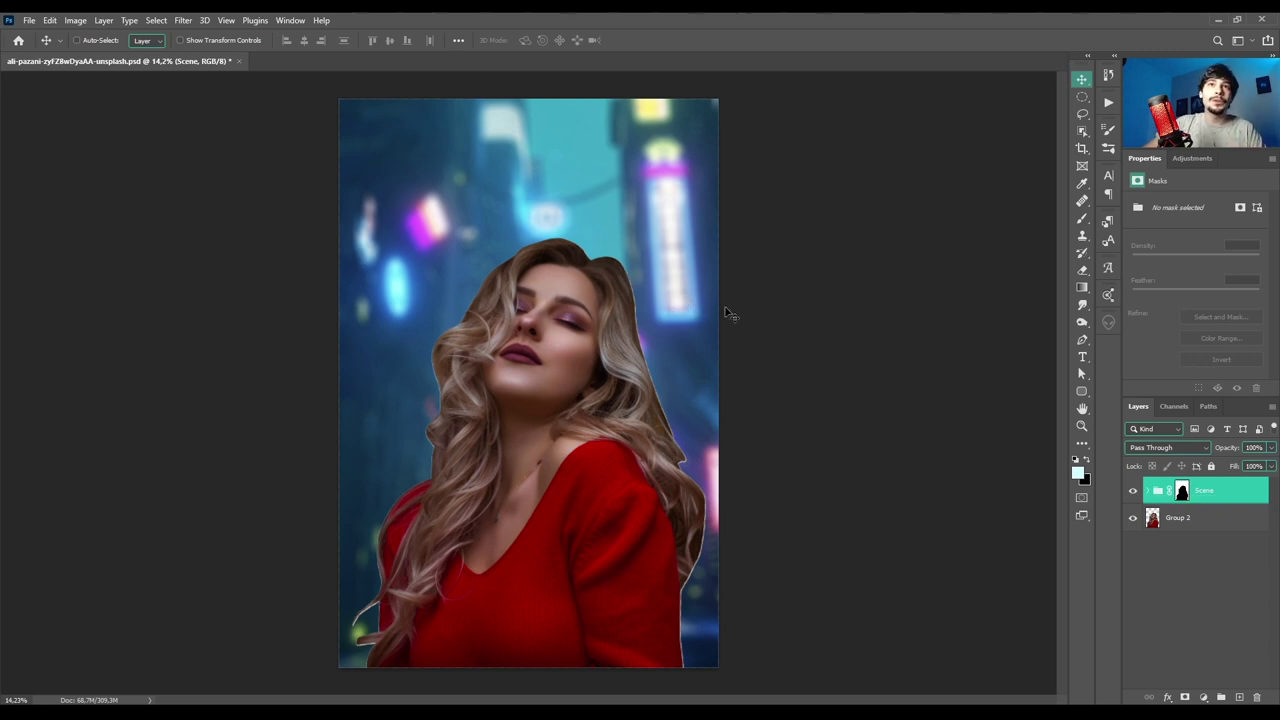
right_click(1182, 491)
left_click(1182, 518)
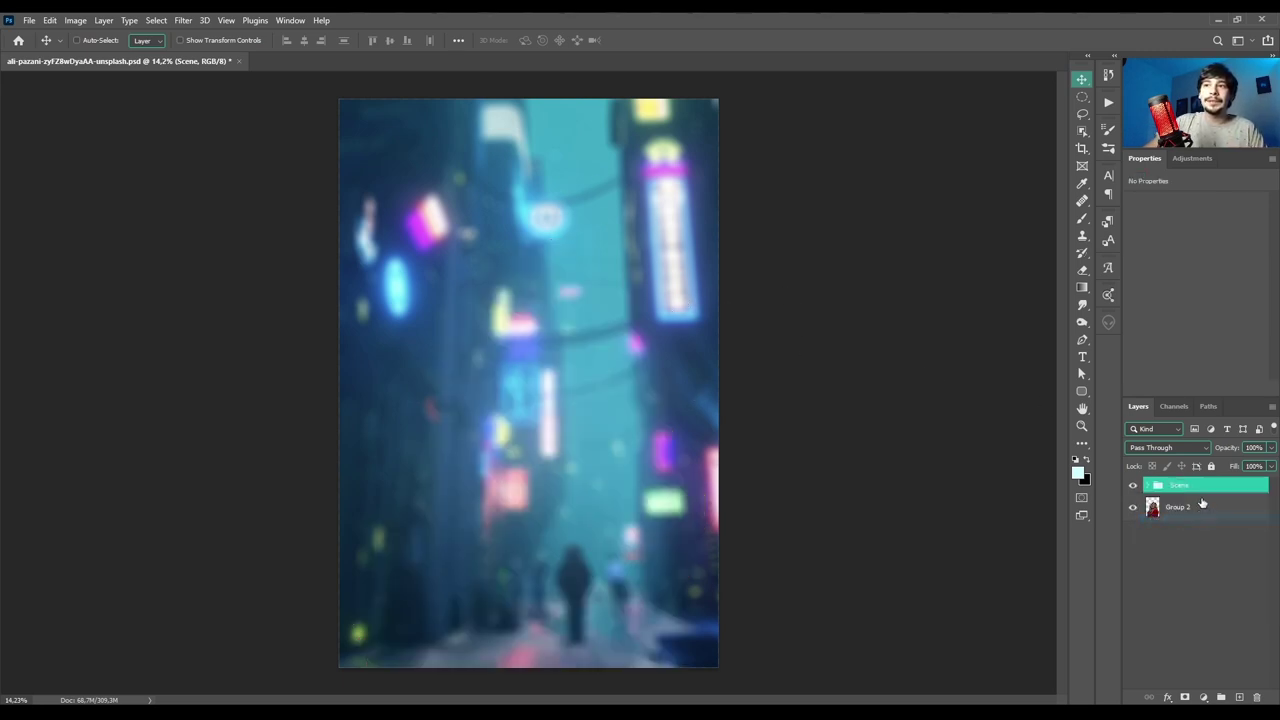
left_click(1175, 496)
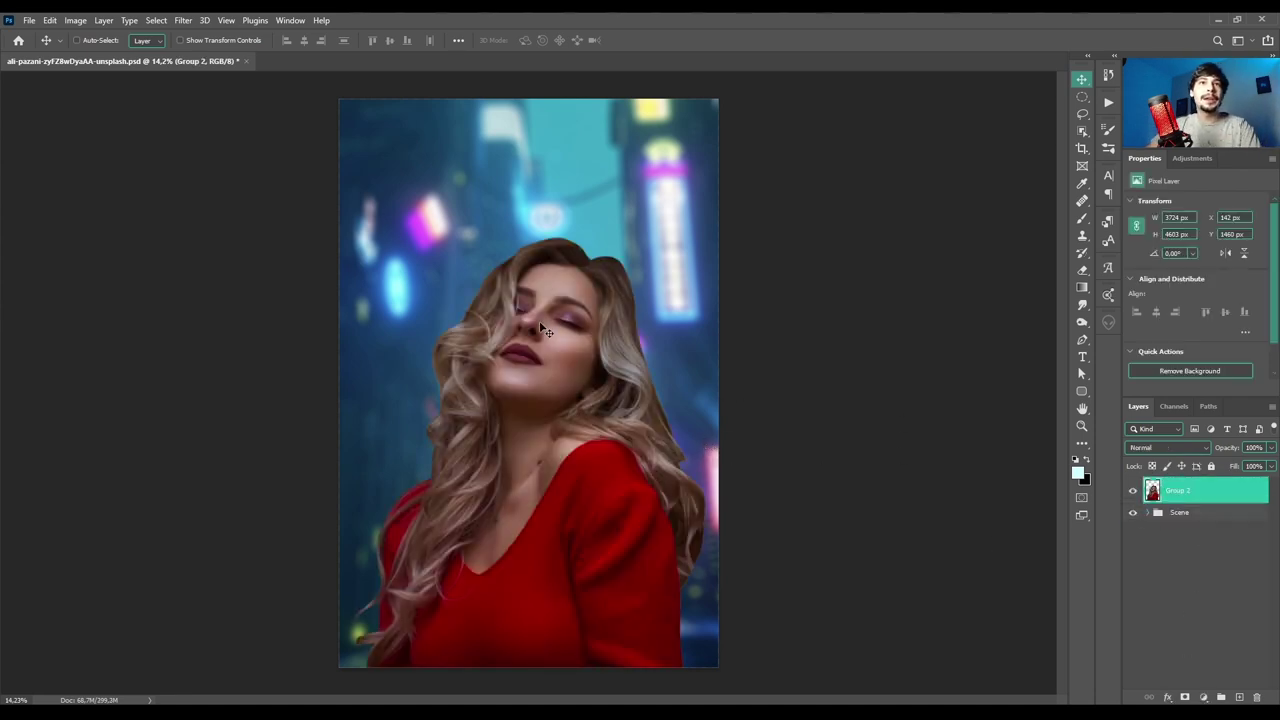
- Add a Curves adjustment above Group 2 and lower the RGB white point's output to 145
scroll(545, 328, "down", 3)
scroll(578, 390, "up", 4)
scroll(600, 391, "down", 2)
scroll(606, 398, "up", 2)
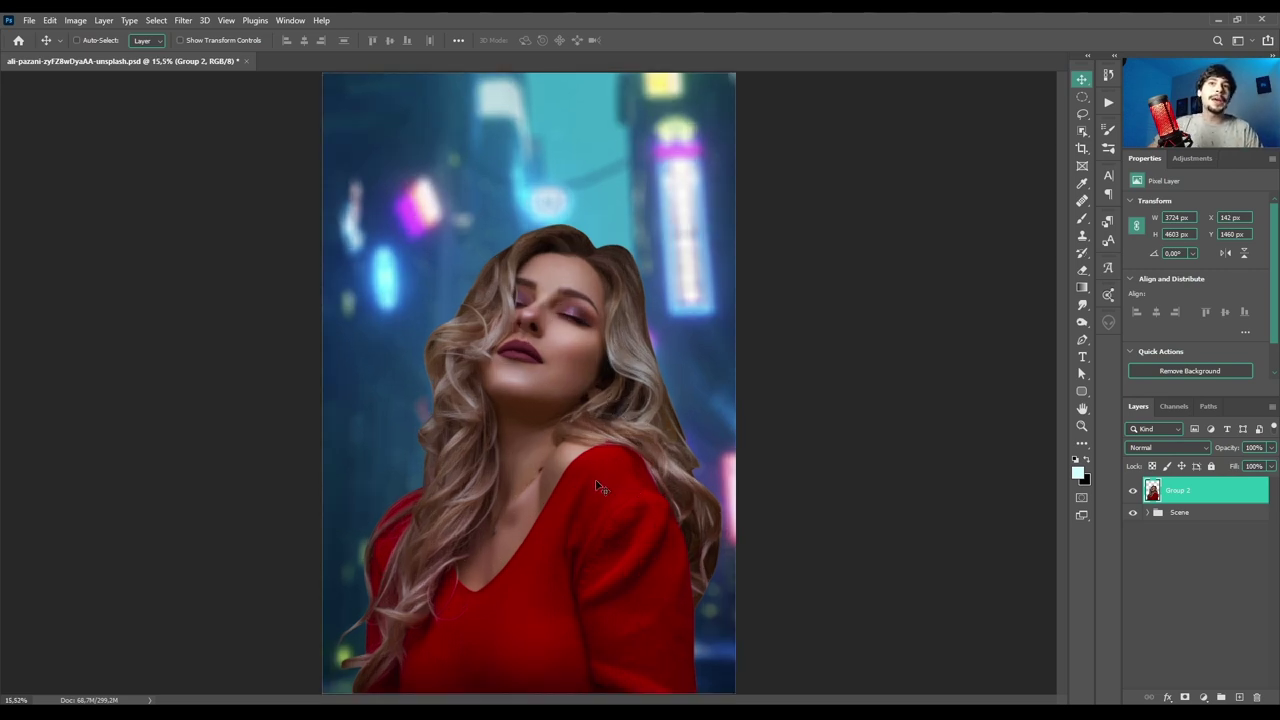
left_click(1203, 697)
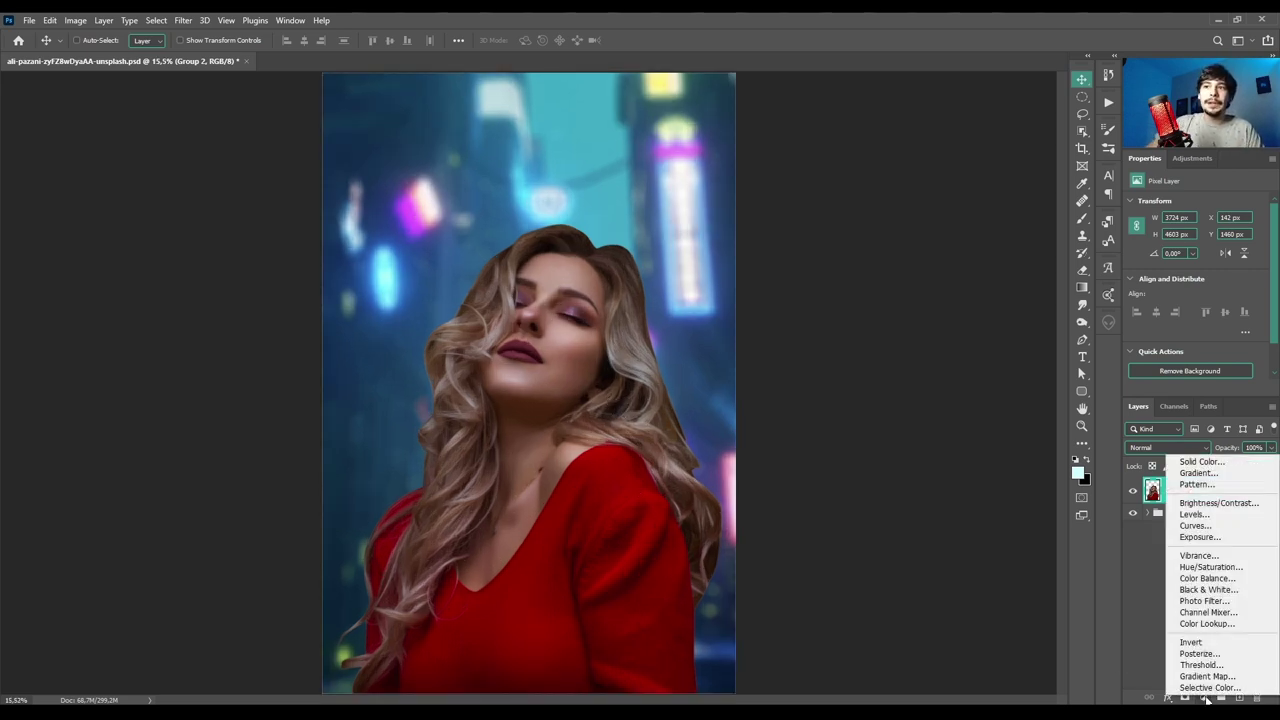
left_click(1213, 527)
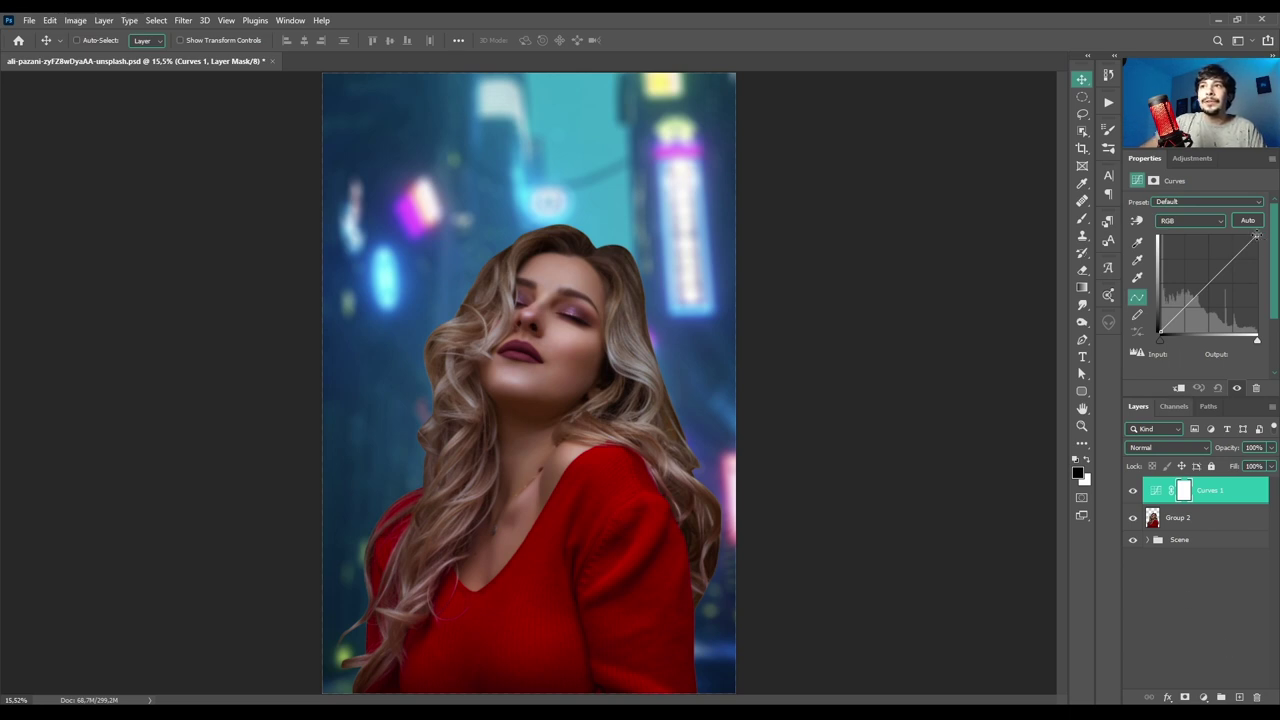
left_click(1257, 237)
left_click_drag(1257, 237, 1260, 278)
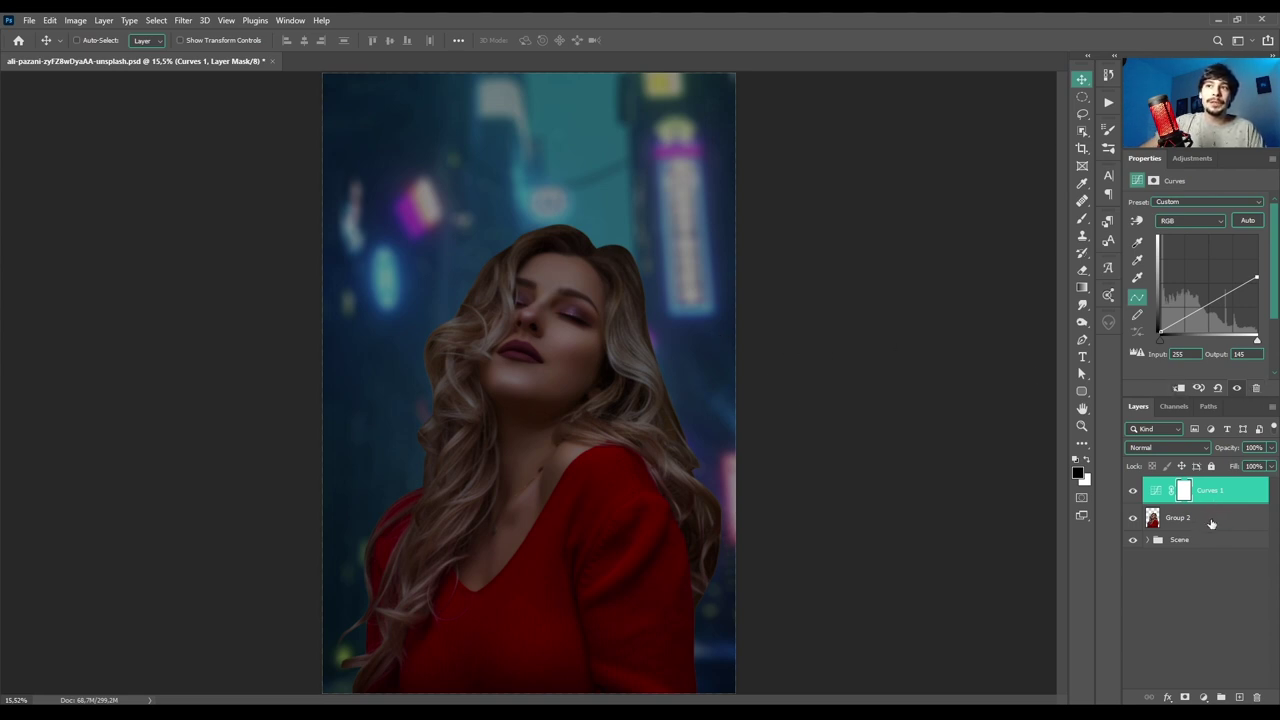
- Try clipping the Curves 1 adjustment to Group 2, and release the clipping
left_click(1178, 388)
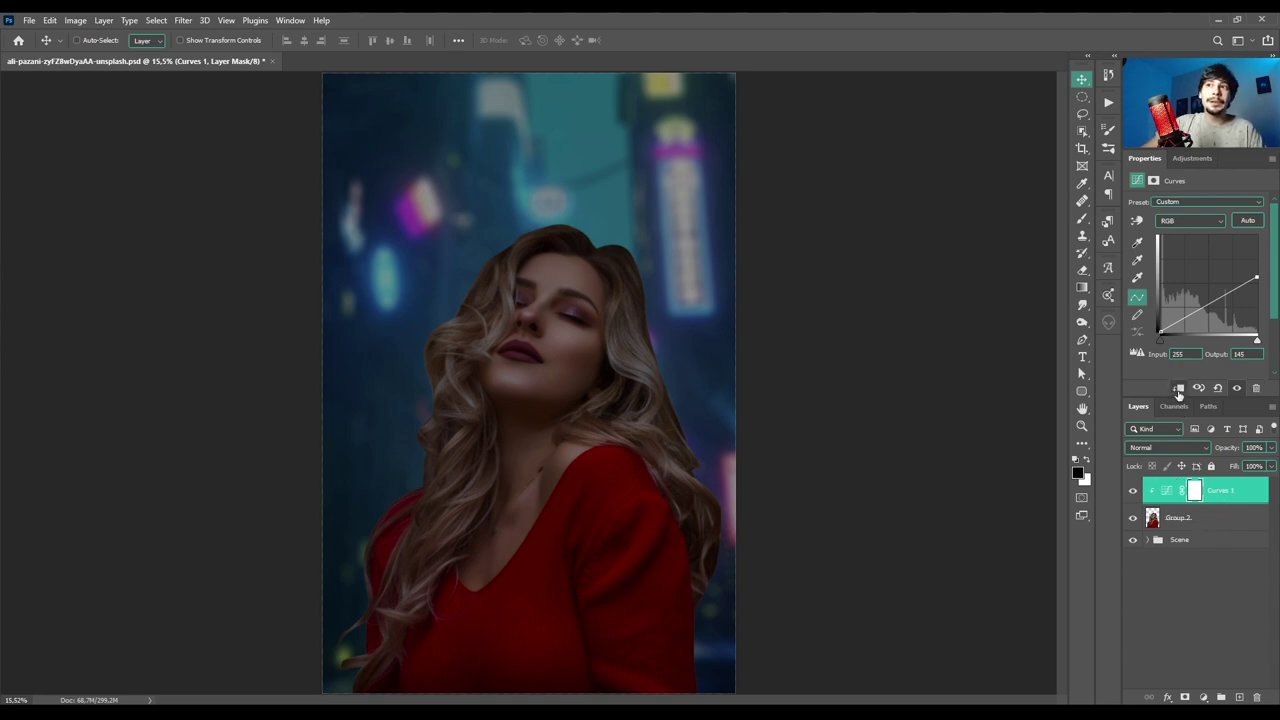
left_click(1178, 389)
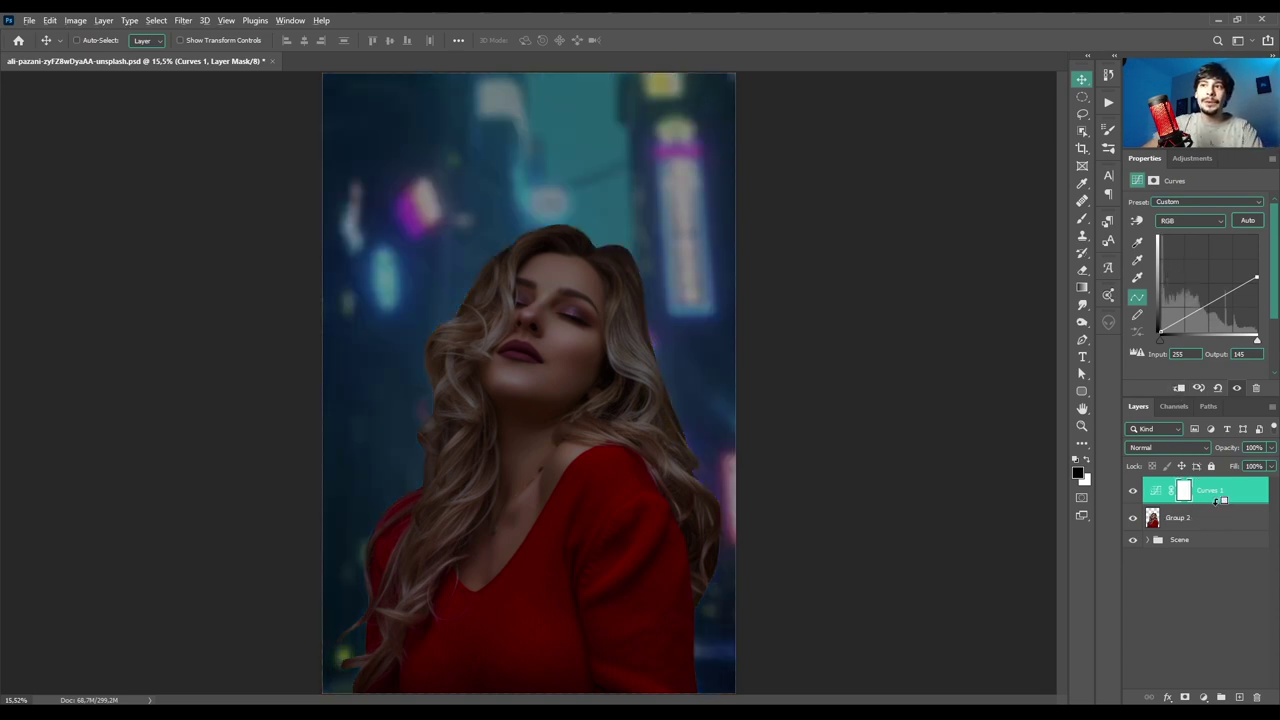
left_click(1218, 497, "alt")
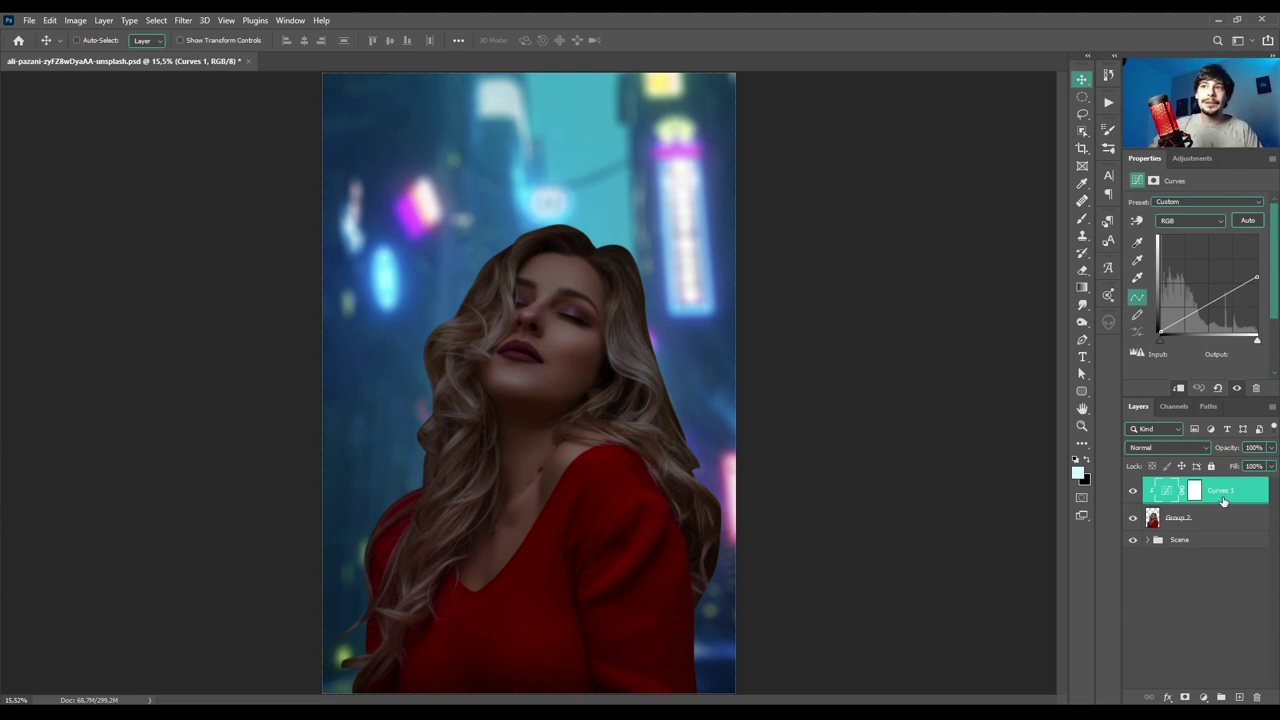
left_click_drag(1223, 504, 1236, 498)
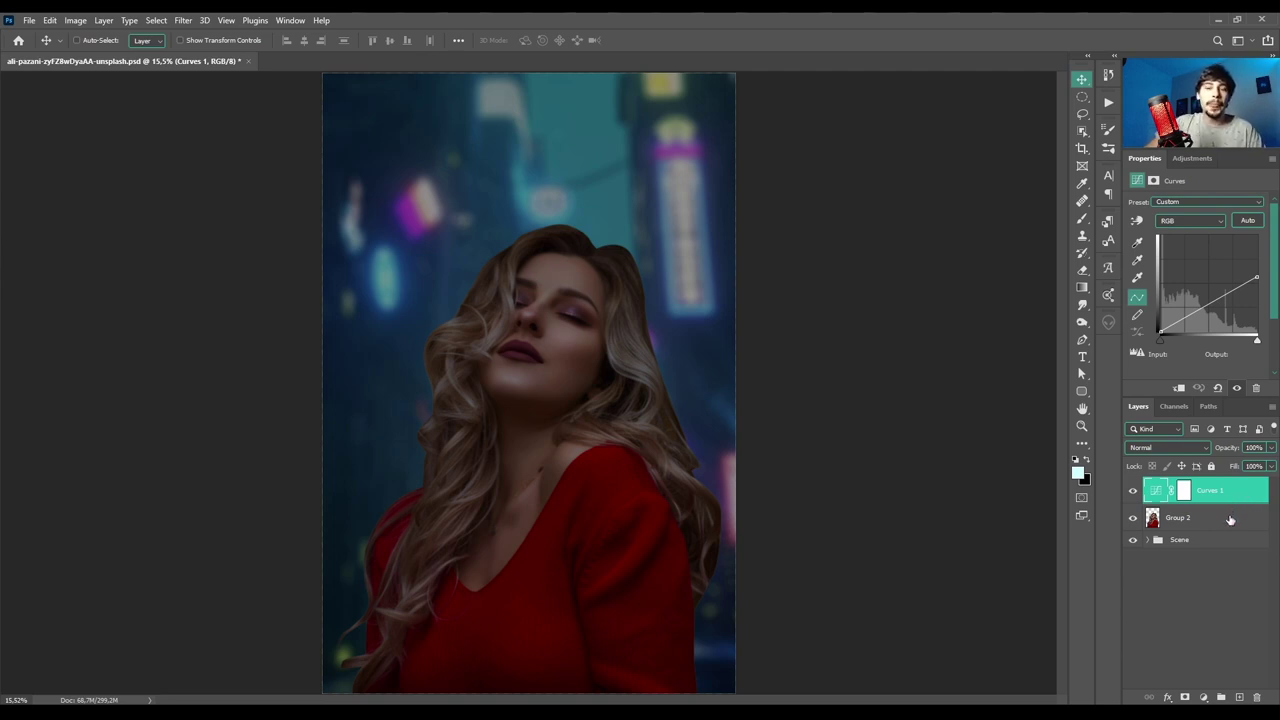
- Group the Curves 1 adjustment with the Group 2 layer and name the group Hero
left_click(1230, 520, "ctrl")
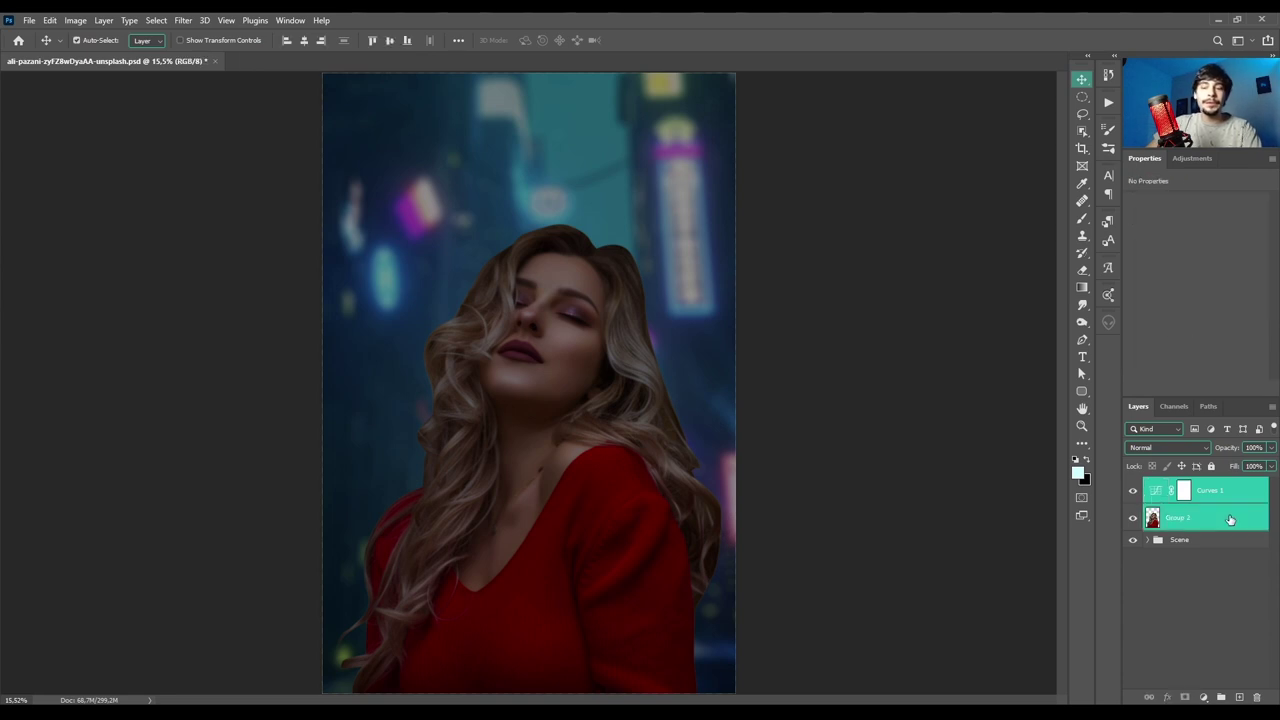
key("ctrl+g")
double_click(1184, 486)
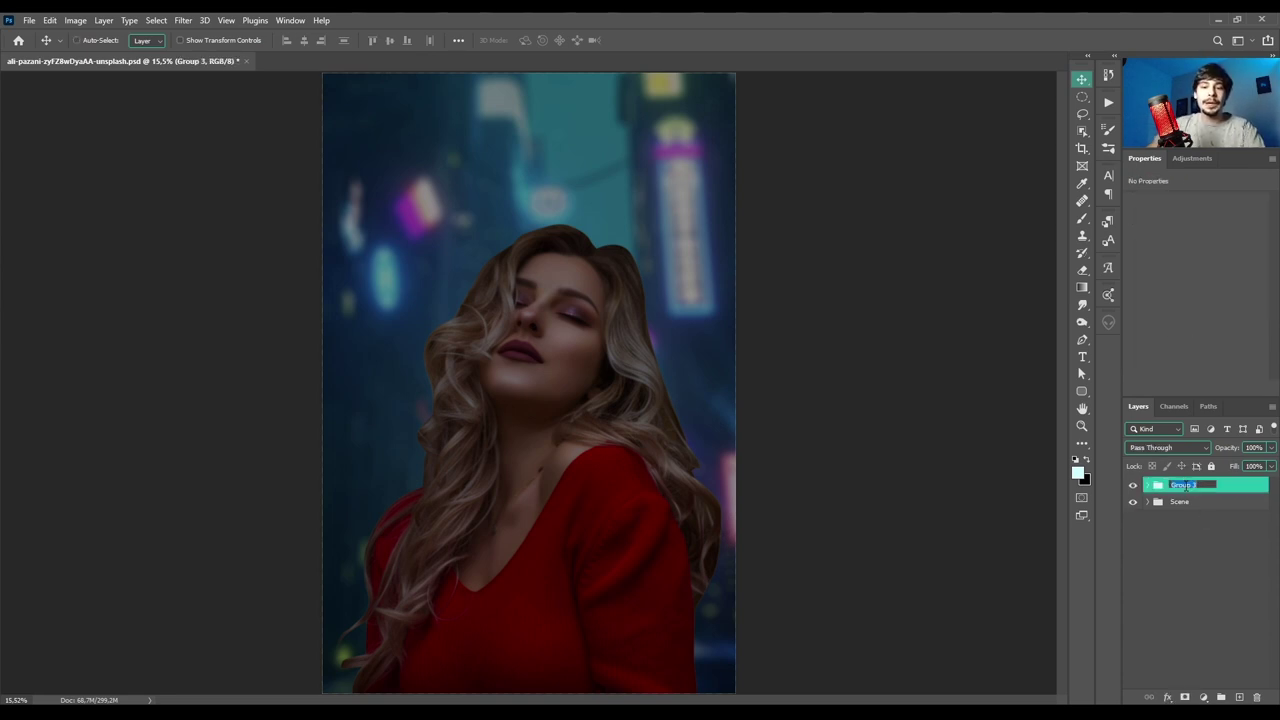
type("Hero")
key("Return")
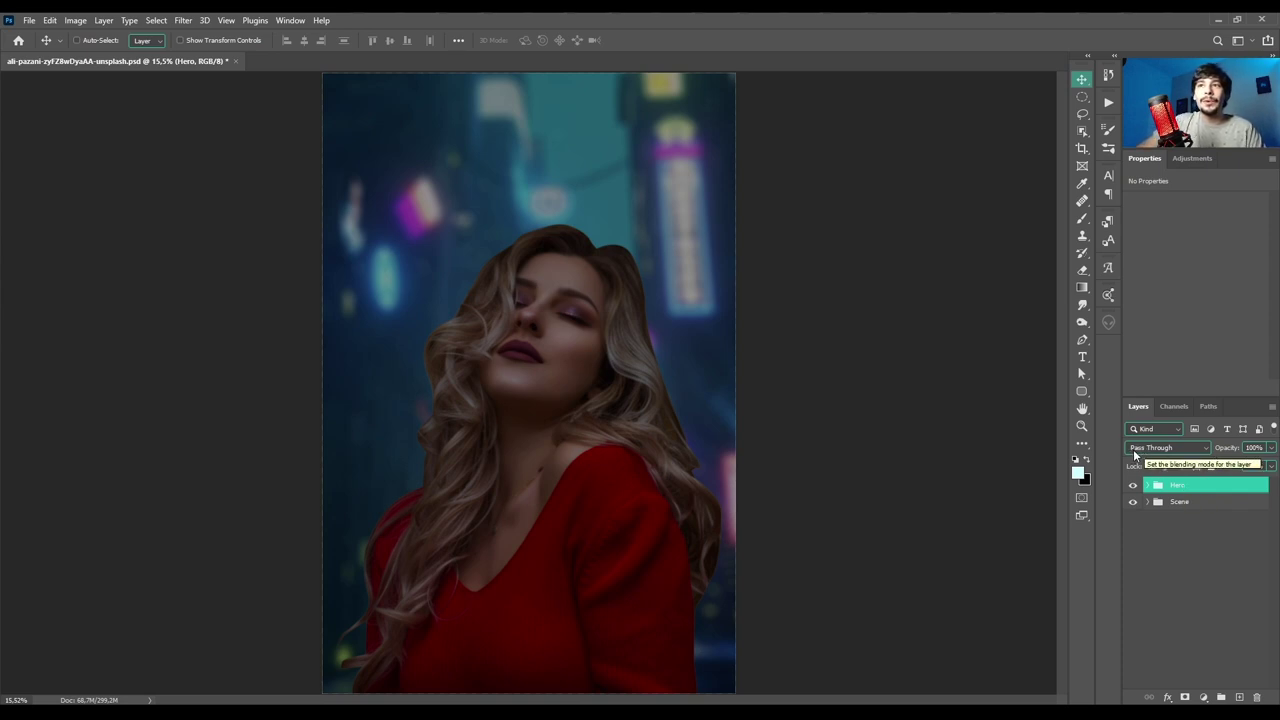
- Expand the Hero group and set its blend mode to Normal so Curves 1 affects only the woman
left_click(1148, 485)
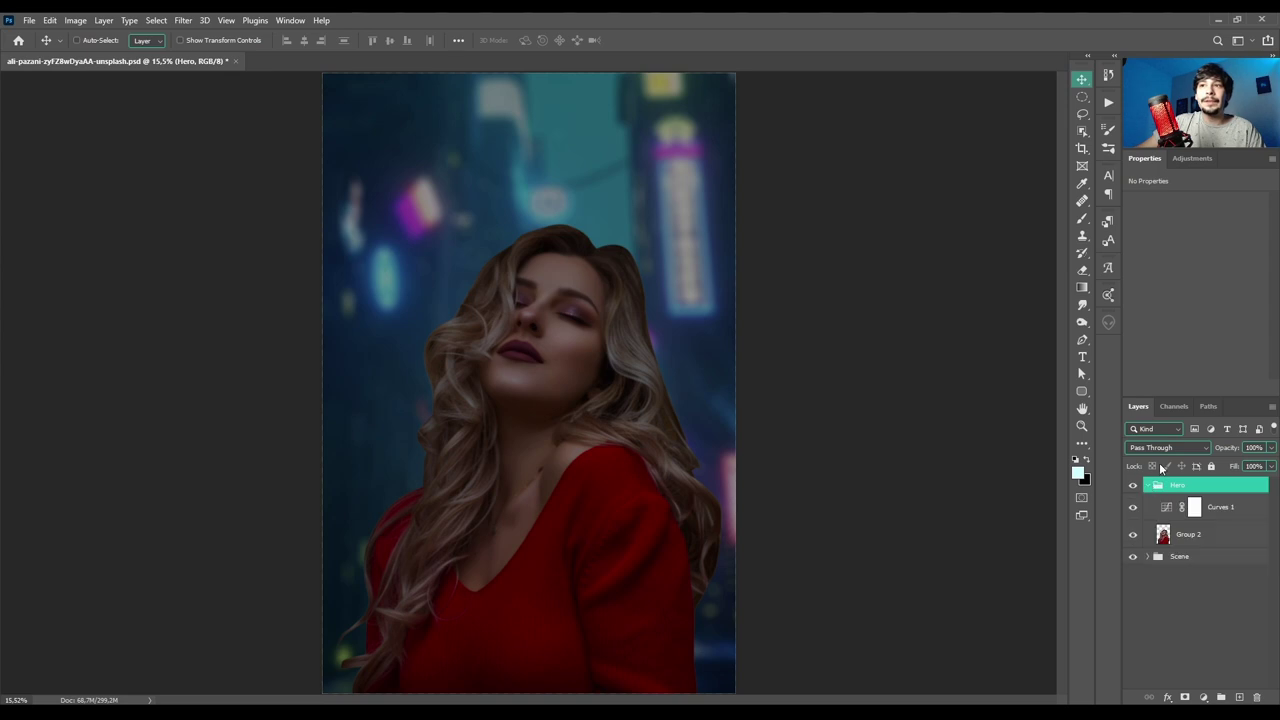
left_click(1218, 506)
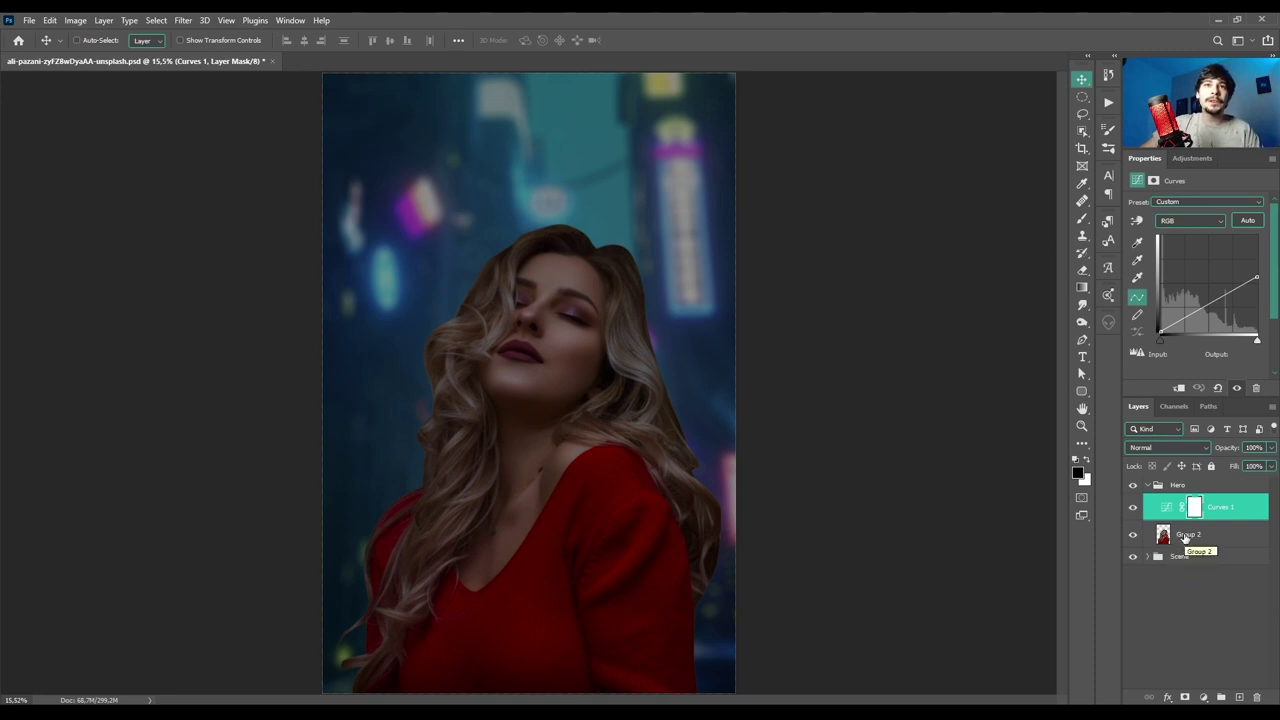
left_click(1167, 487)
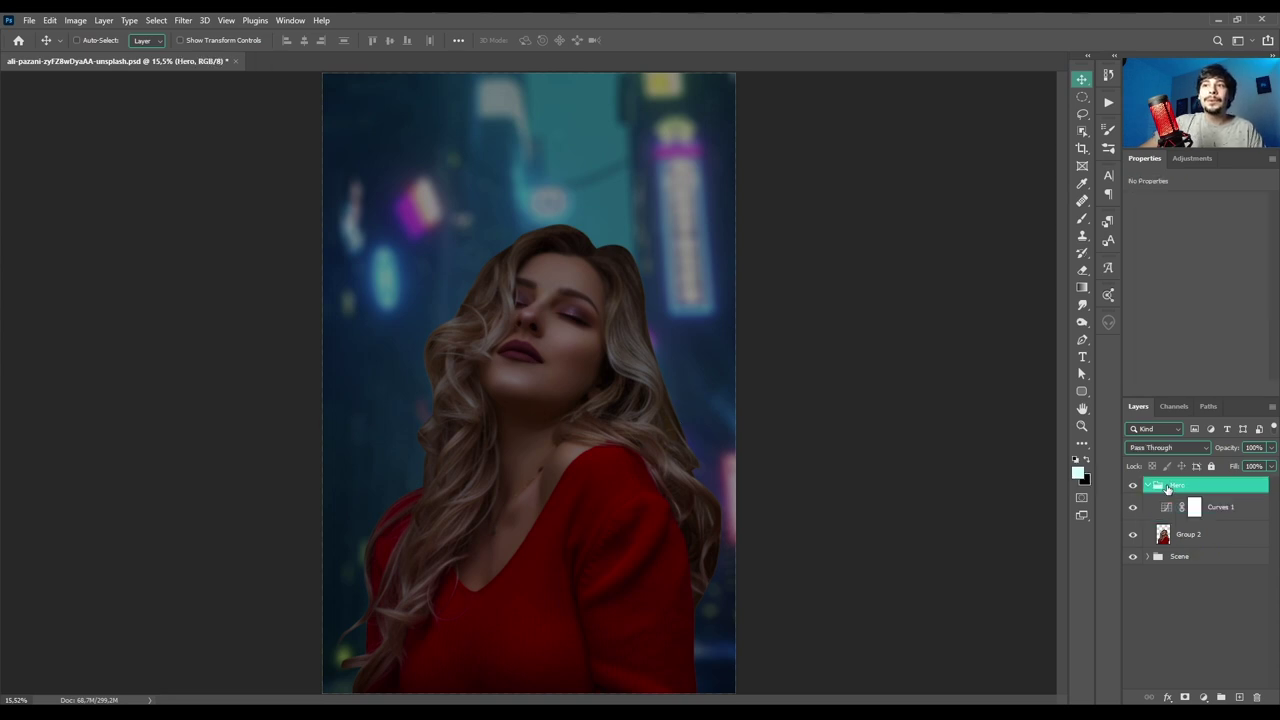
left_click(1145, 448)
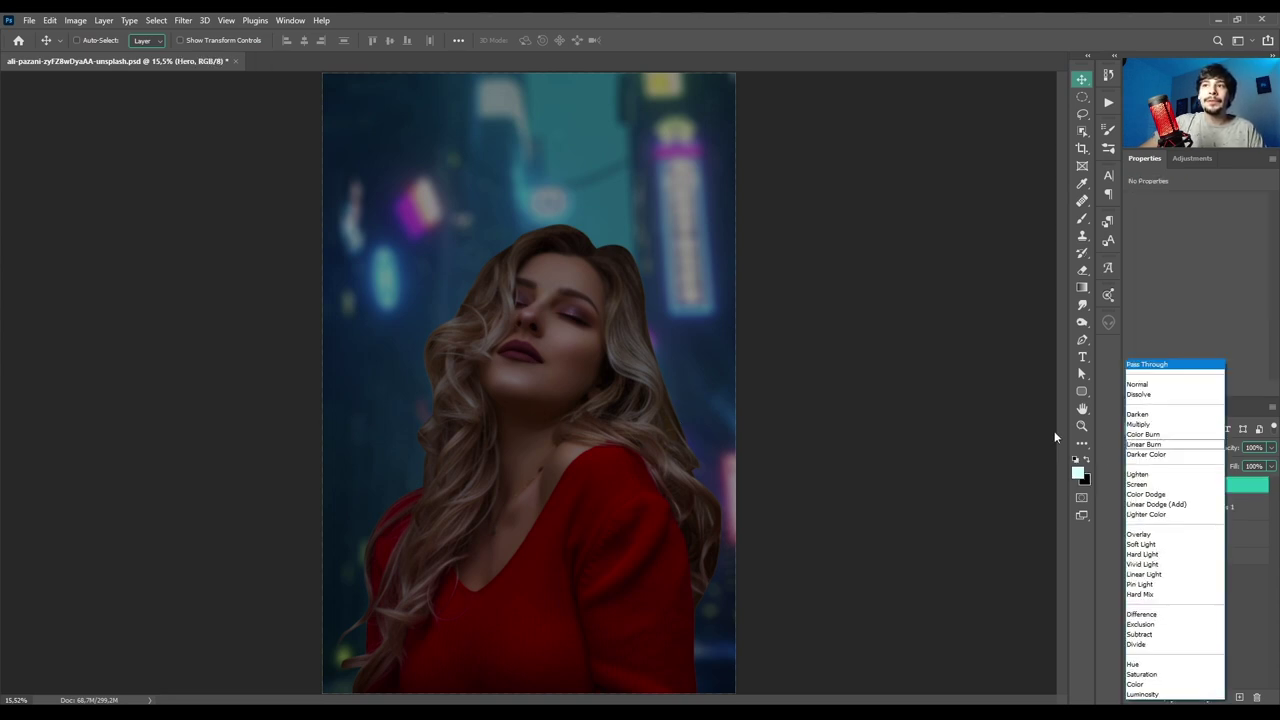
left_click(1130, 385)
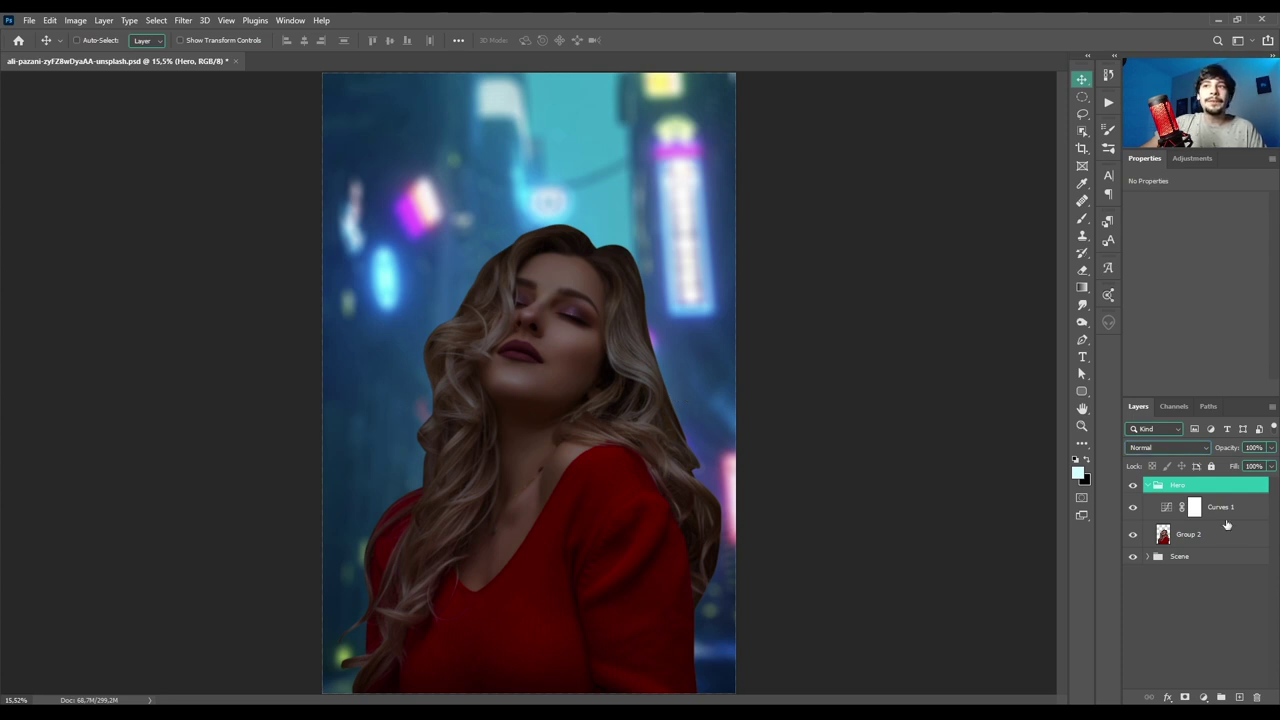
- Review Group 2 and the Curves 1 adjustment in the Hero group, and examine the woman's darkened face up close
left_click(1191, 540)
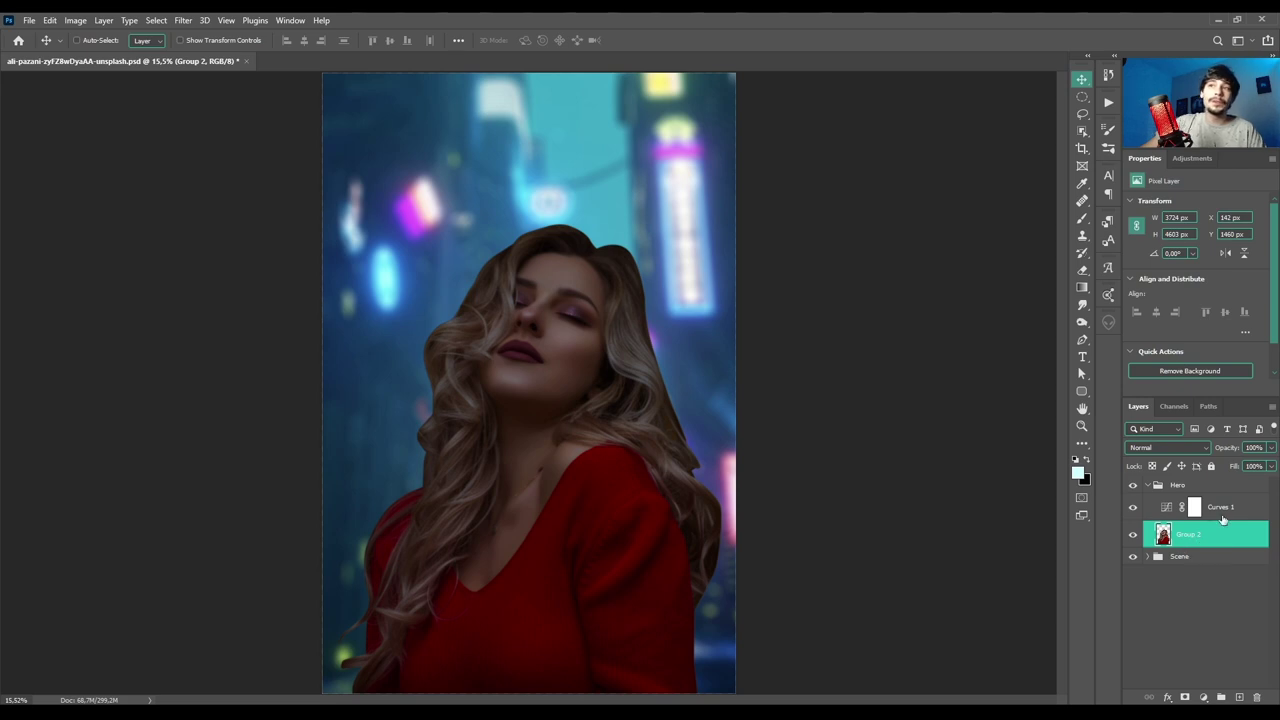
left_click(1223, 516)
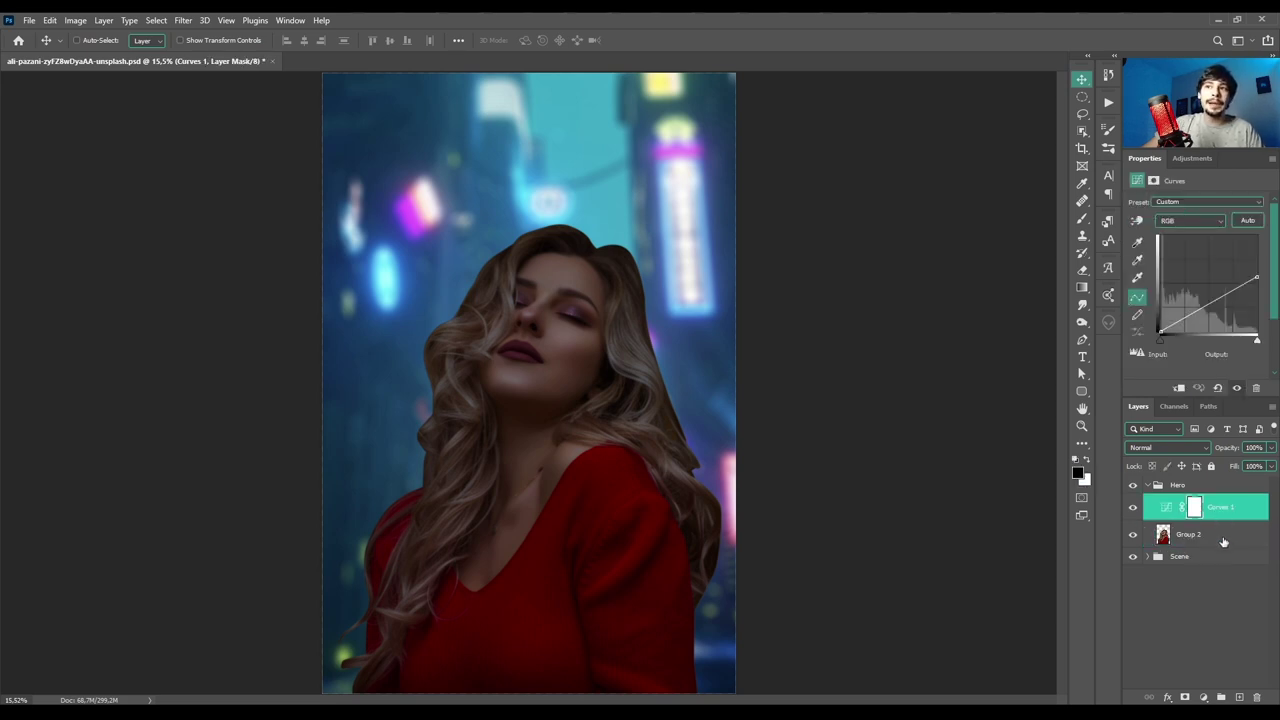
left_click(1211, 539)
left_click(1234, 506)
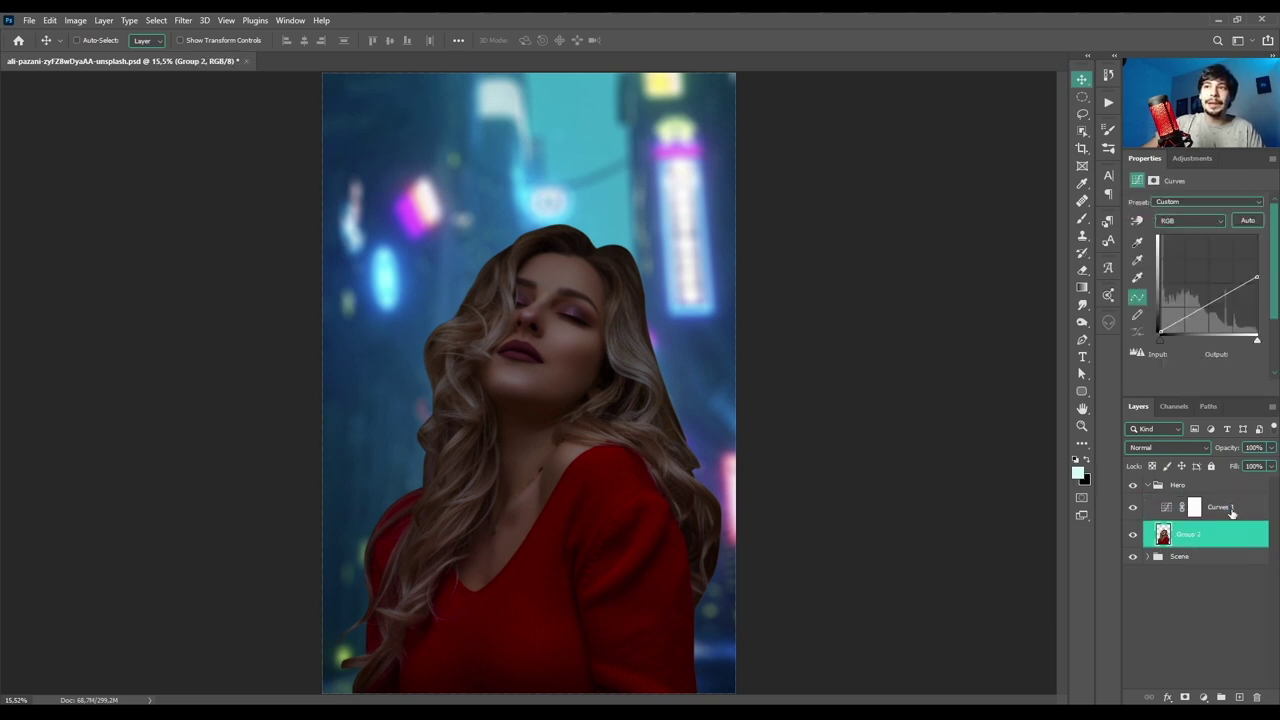
left_click(1203, 697)
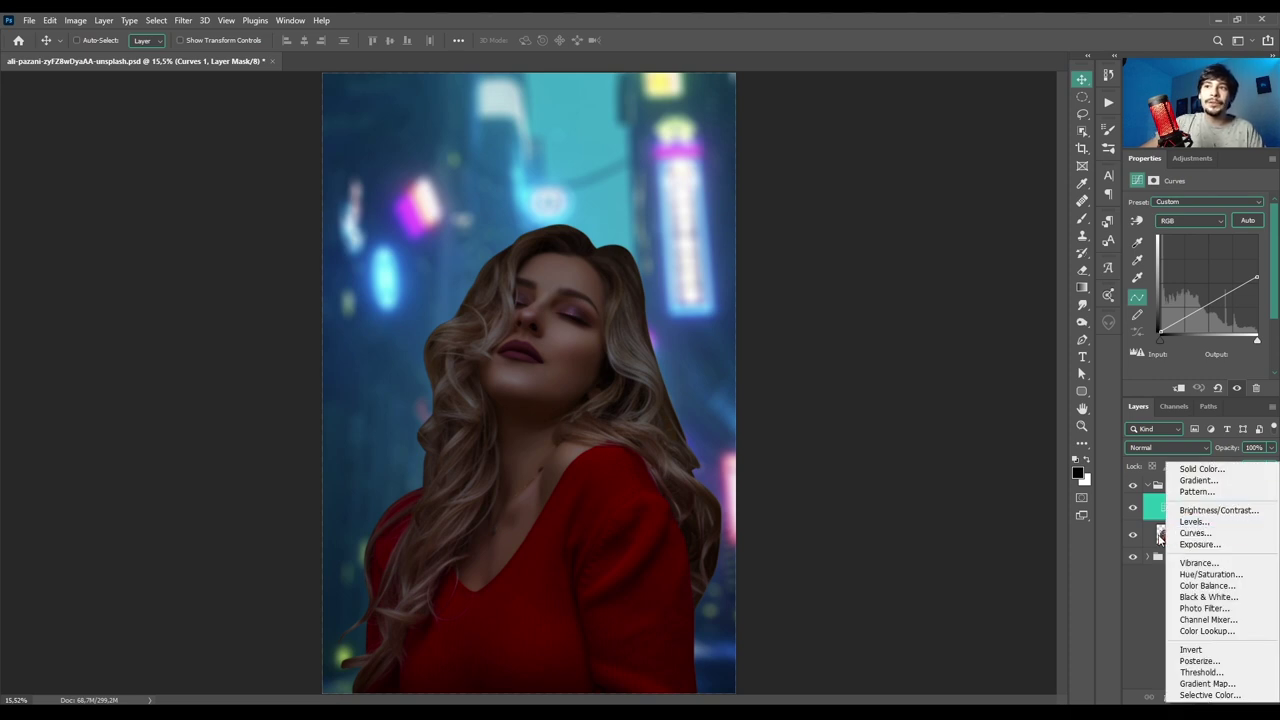
left_click(1160, 541)
left_click(1235, 518)
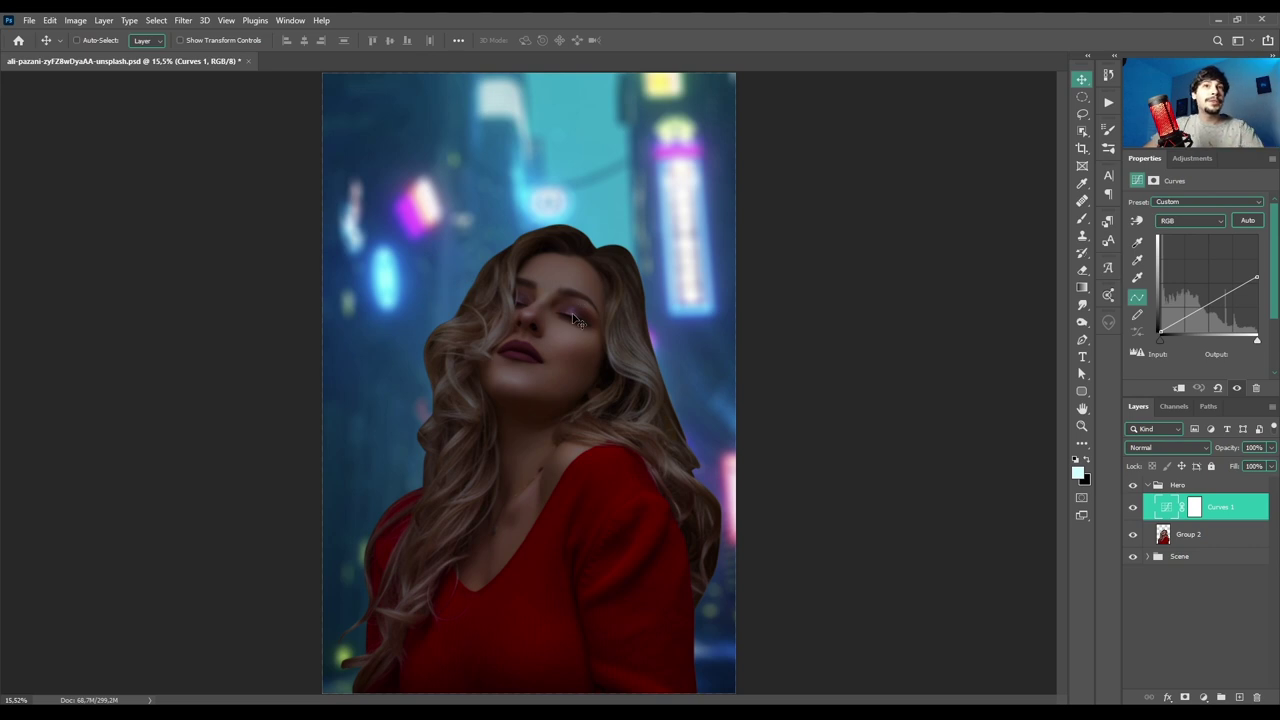
scroll(575, 318, "up", 8)
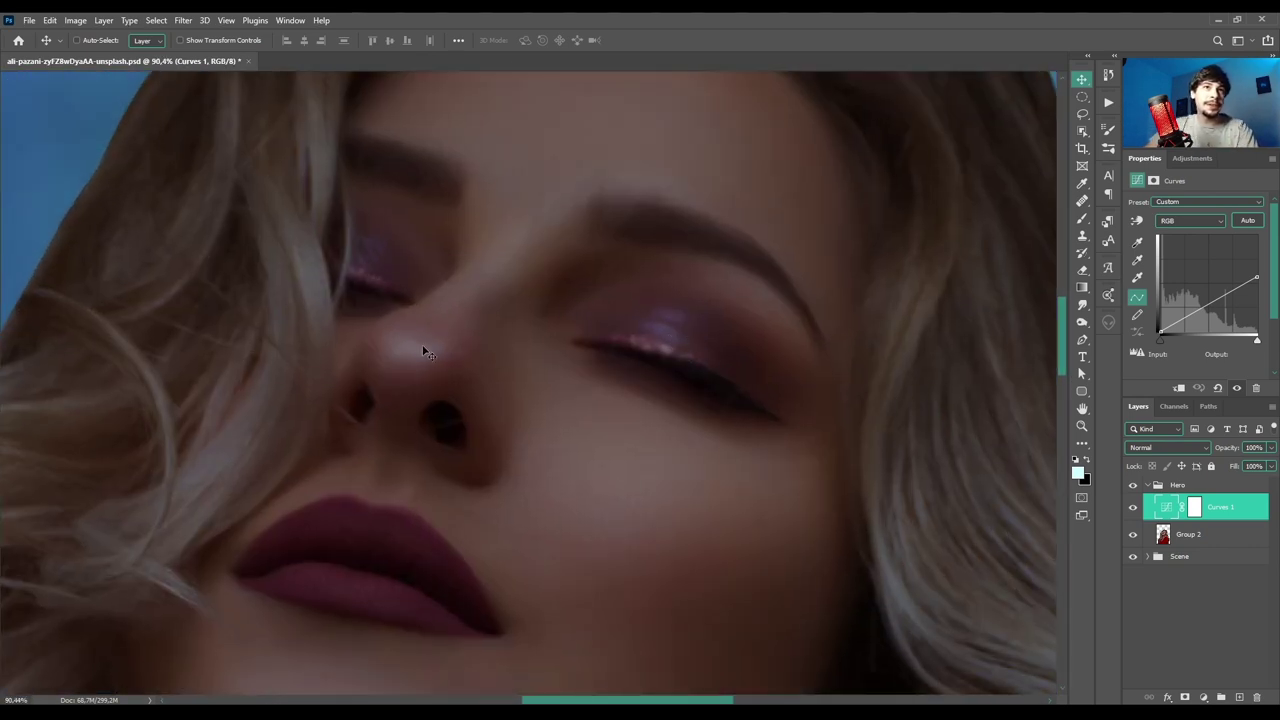
- Set the Blend If underlying-layer highlight range of the Curves 1 adjustment to a split of 8 / 255
scroll(620, 403, "down", 4)
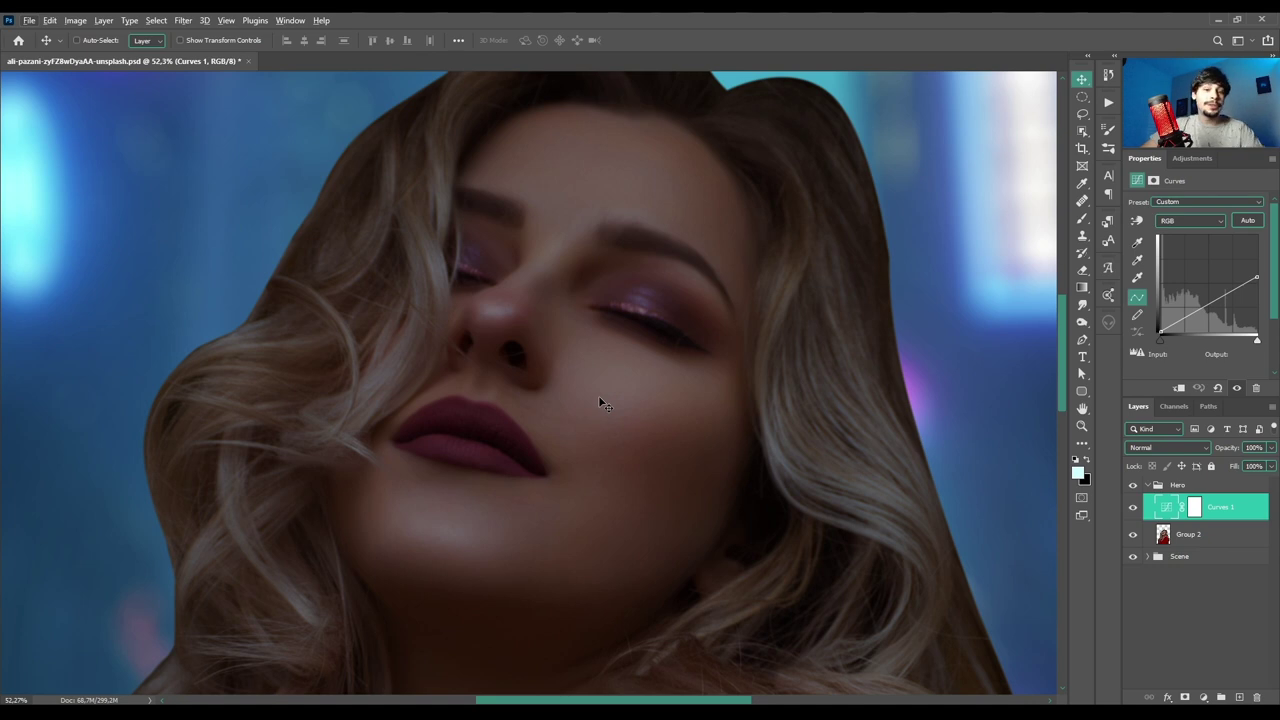
scroll(598, 395, "down", 6)
scroll(580, 372, "up", 2)
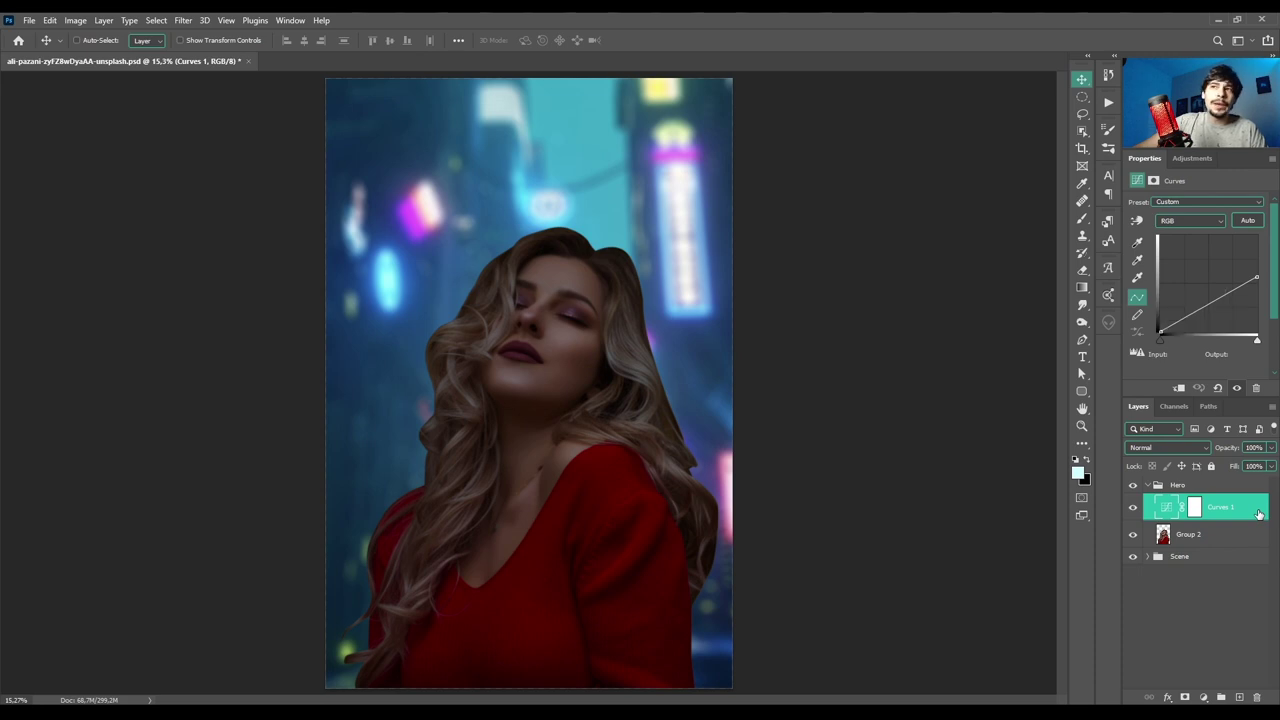
double_click(1258, 513)
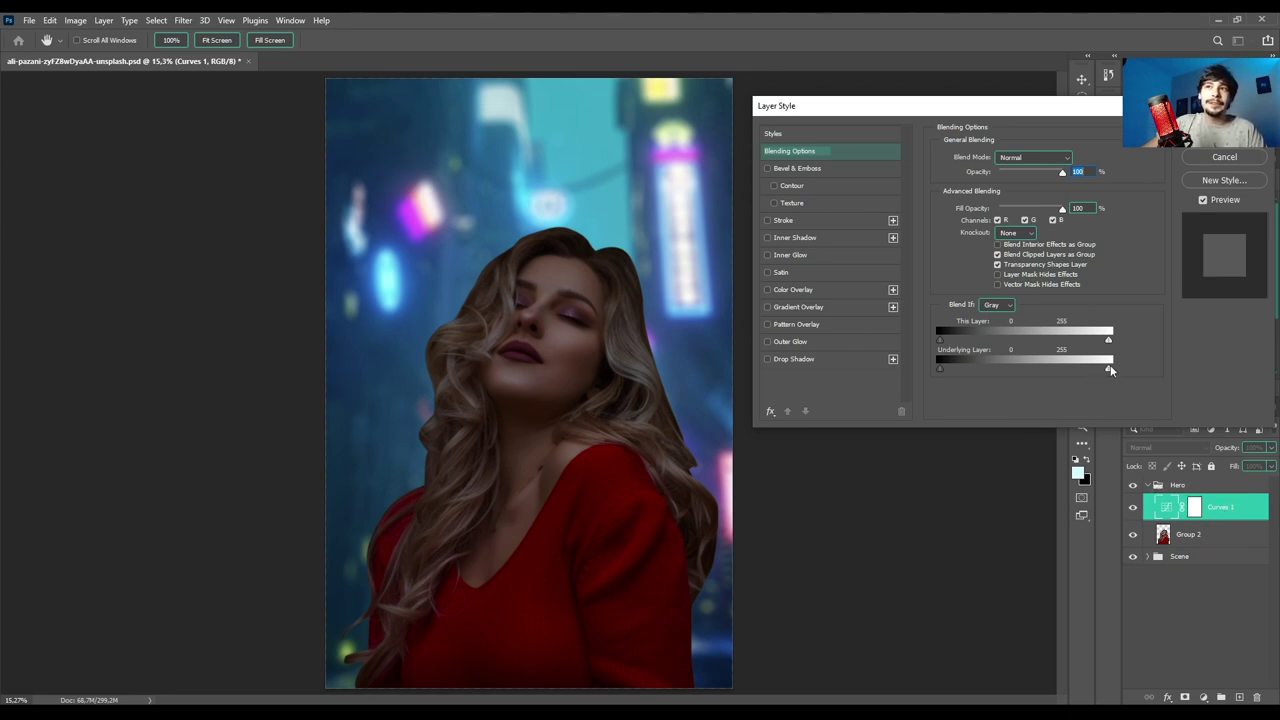
left_click_drag(1109, 369, 1020, 369)
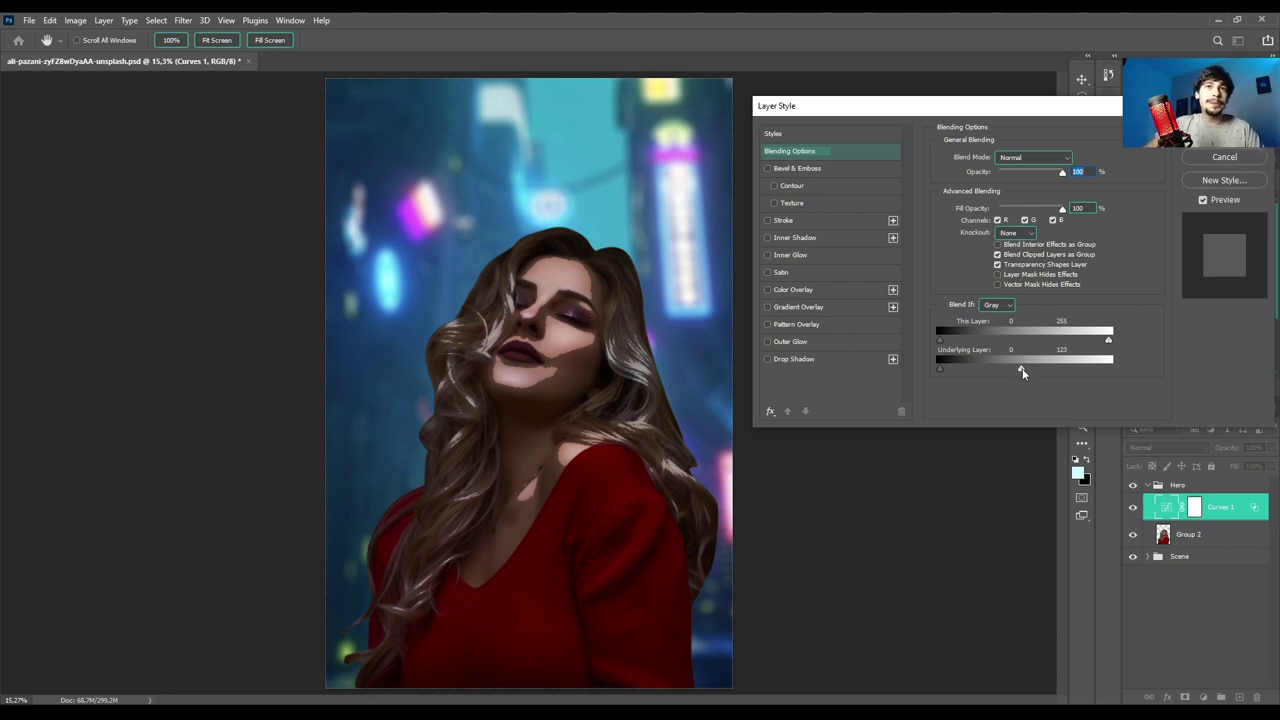
left_click_drag(1022, 368, 936, 365)
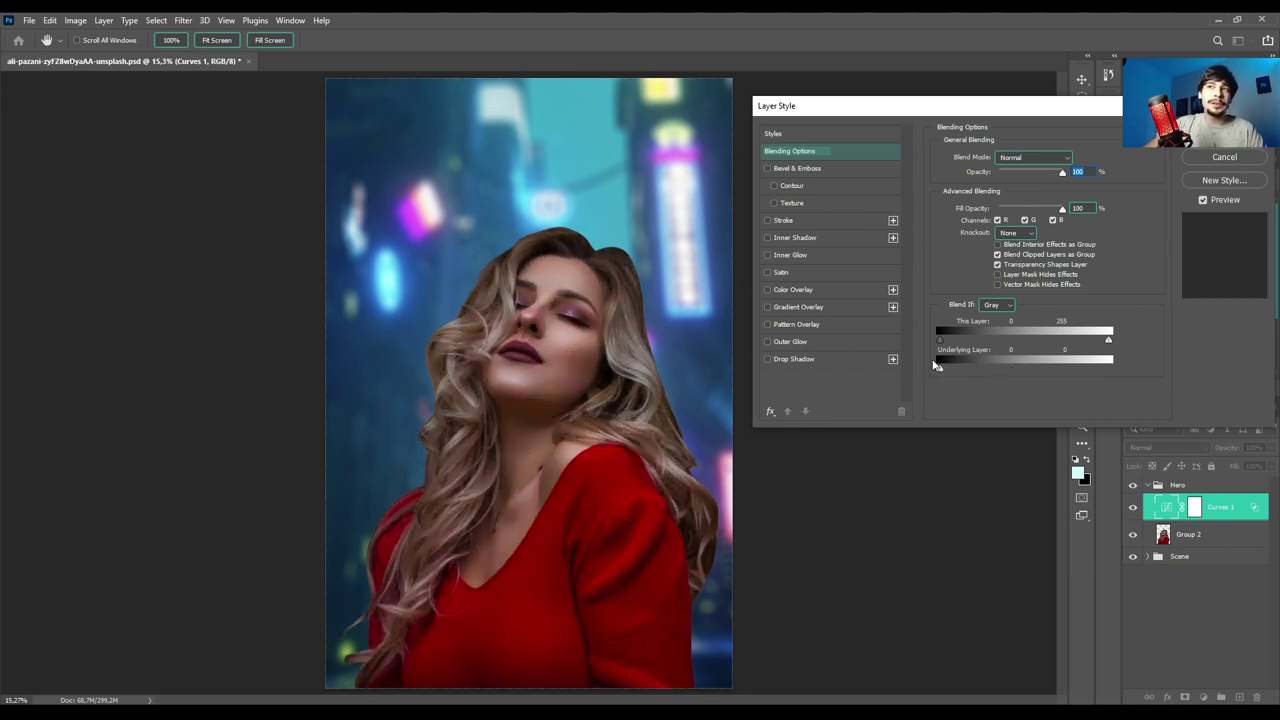
left_click_drag(936, 365, 1011, 368)
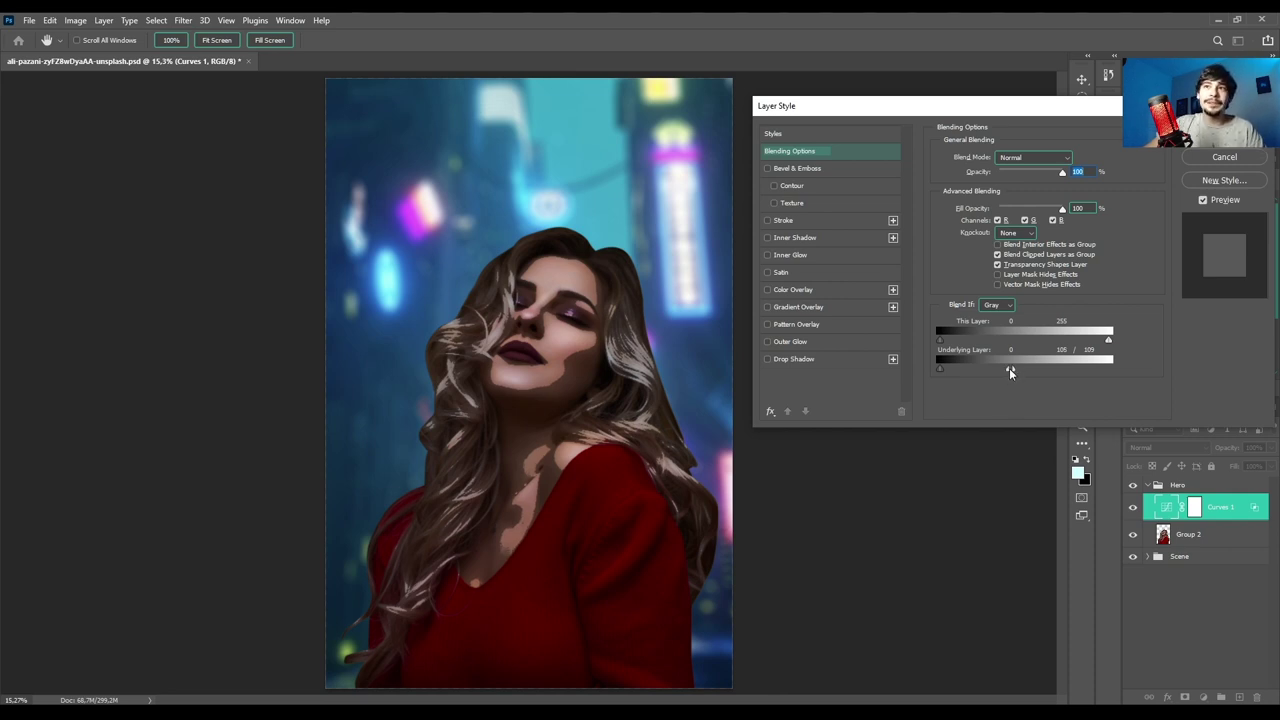
left_click_drag(1009, 368, 945, 369)
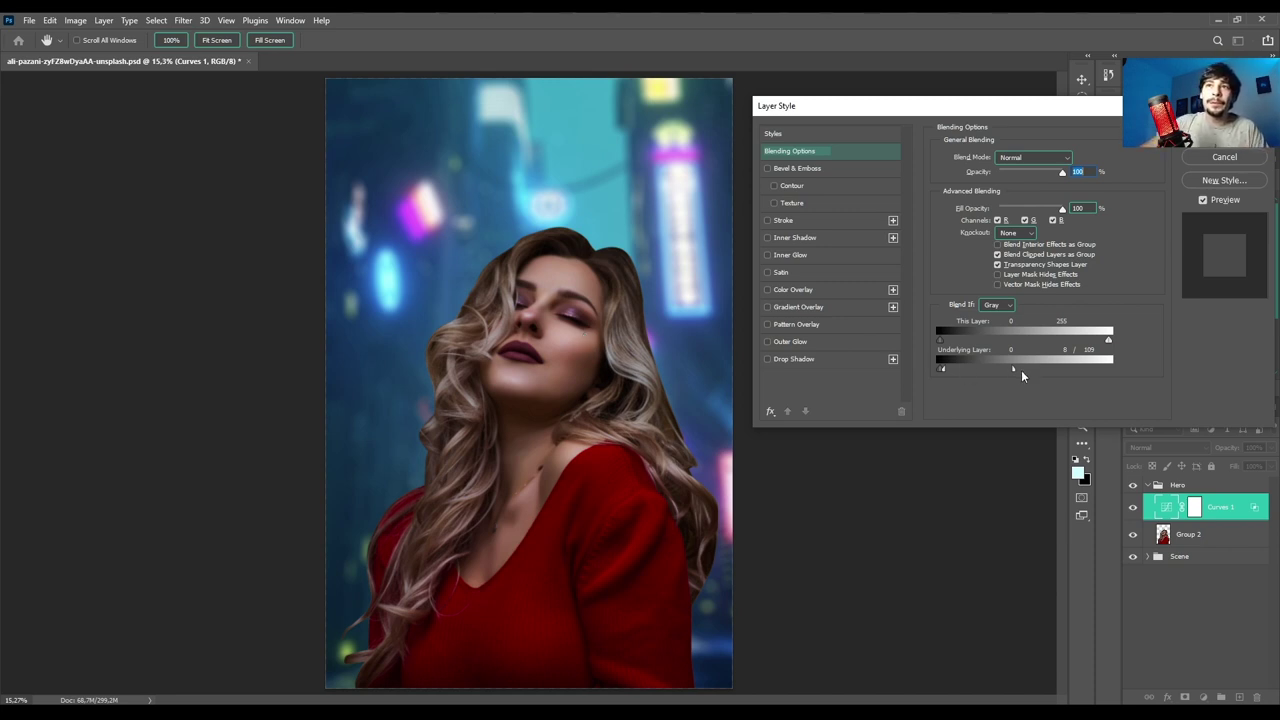
left_click_drag(1013, 370, 1136, 369)
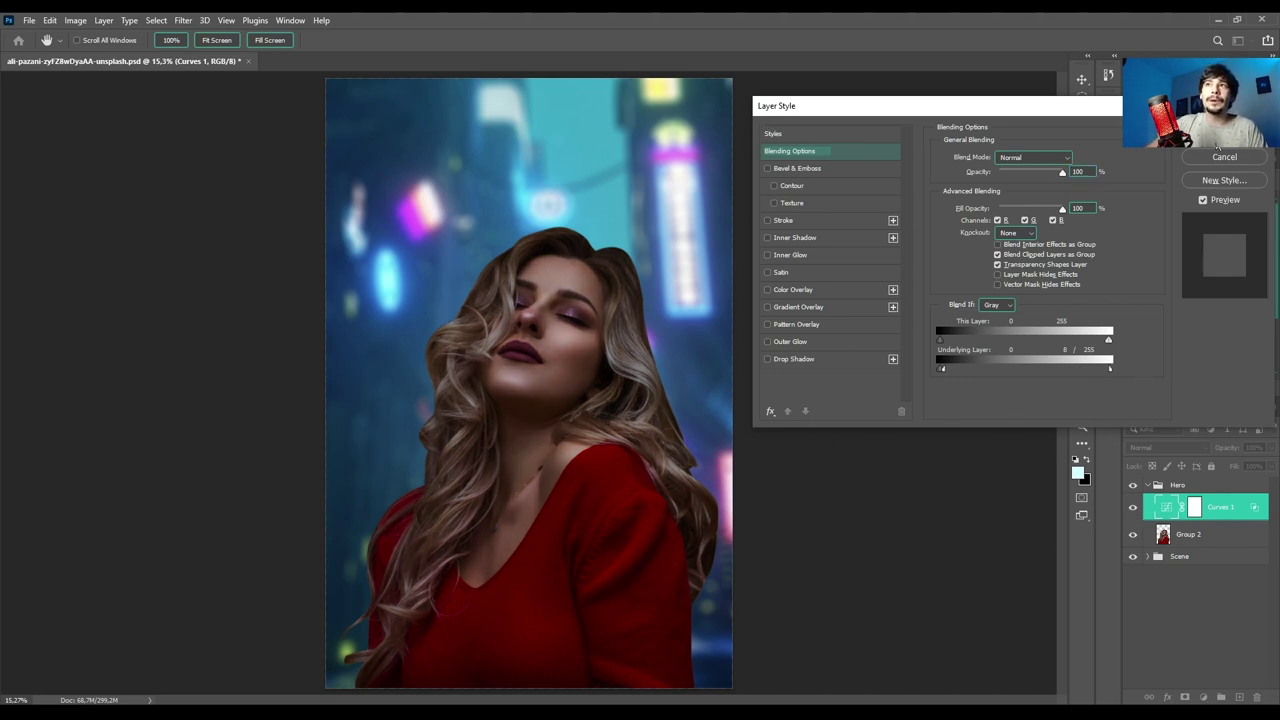
key("Return")
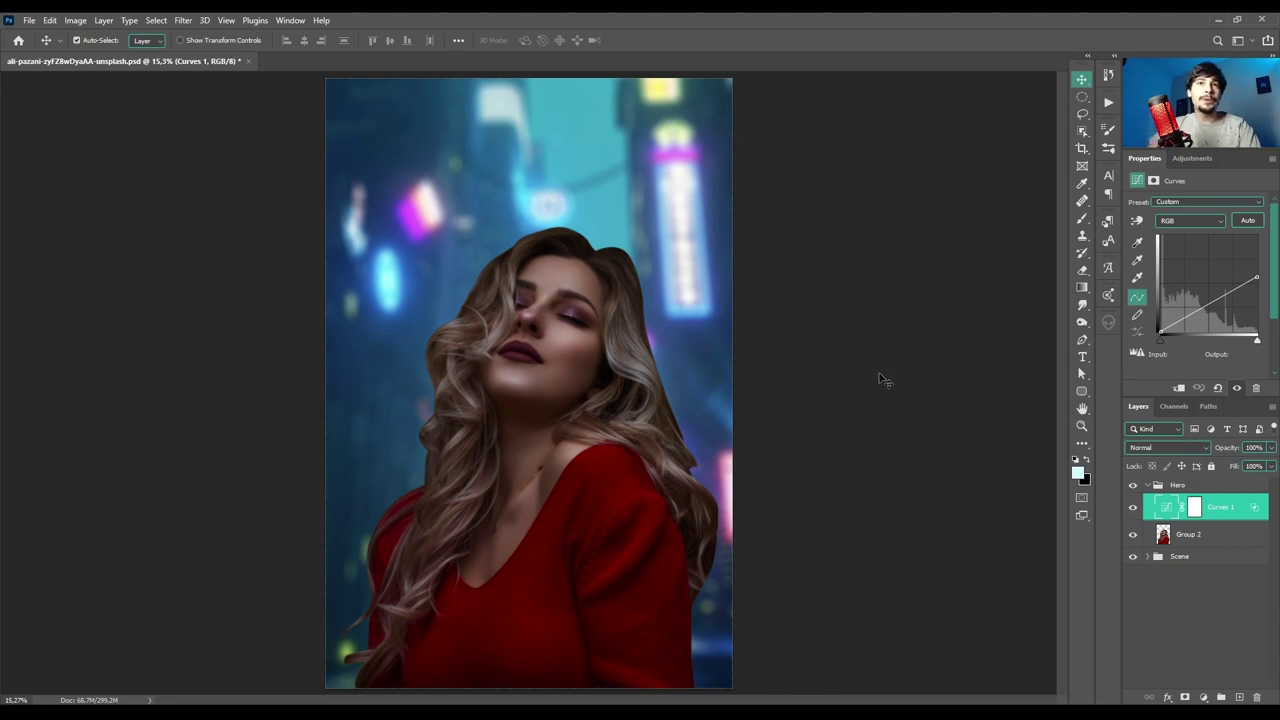
- Compare the woman before and after the Blend If change by repeatedly undoing and redoing it, leaving the change applied
key("ctrl+z")
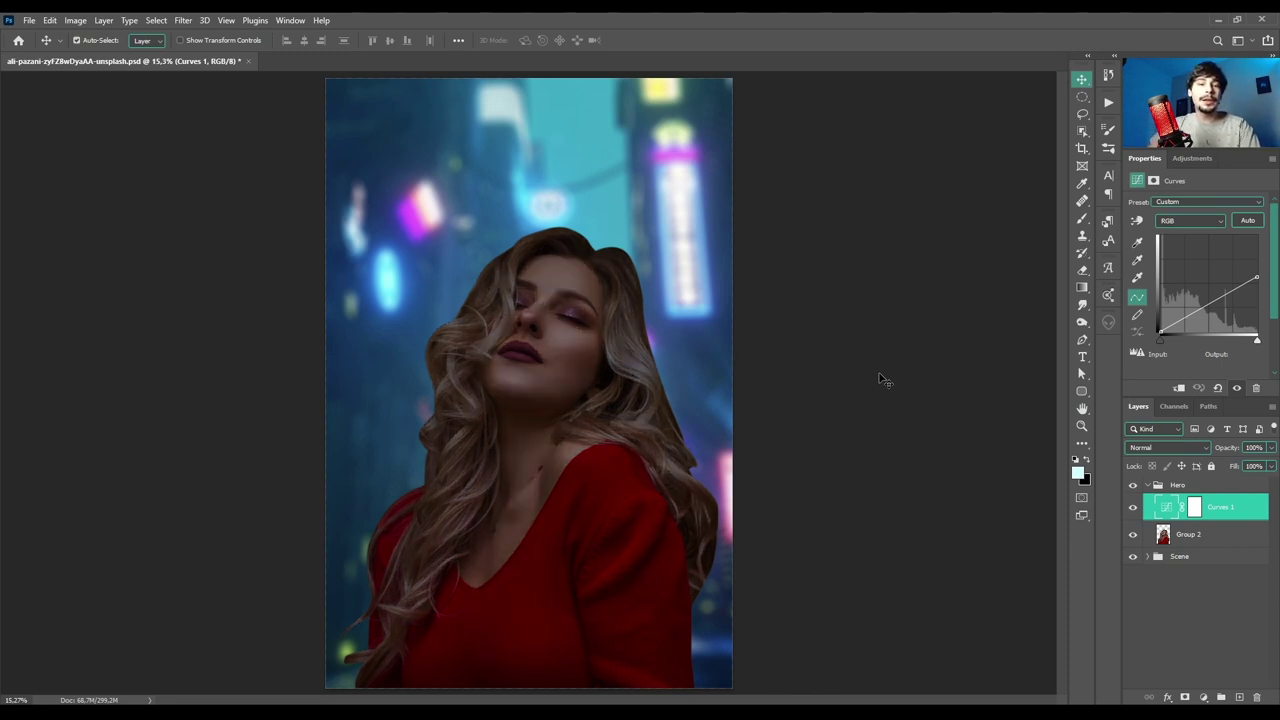
key("ctrl+shift+z")
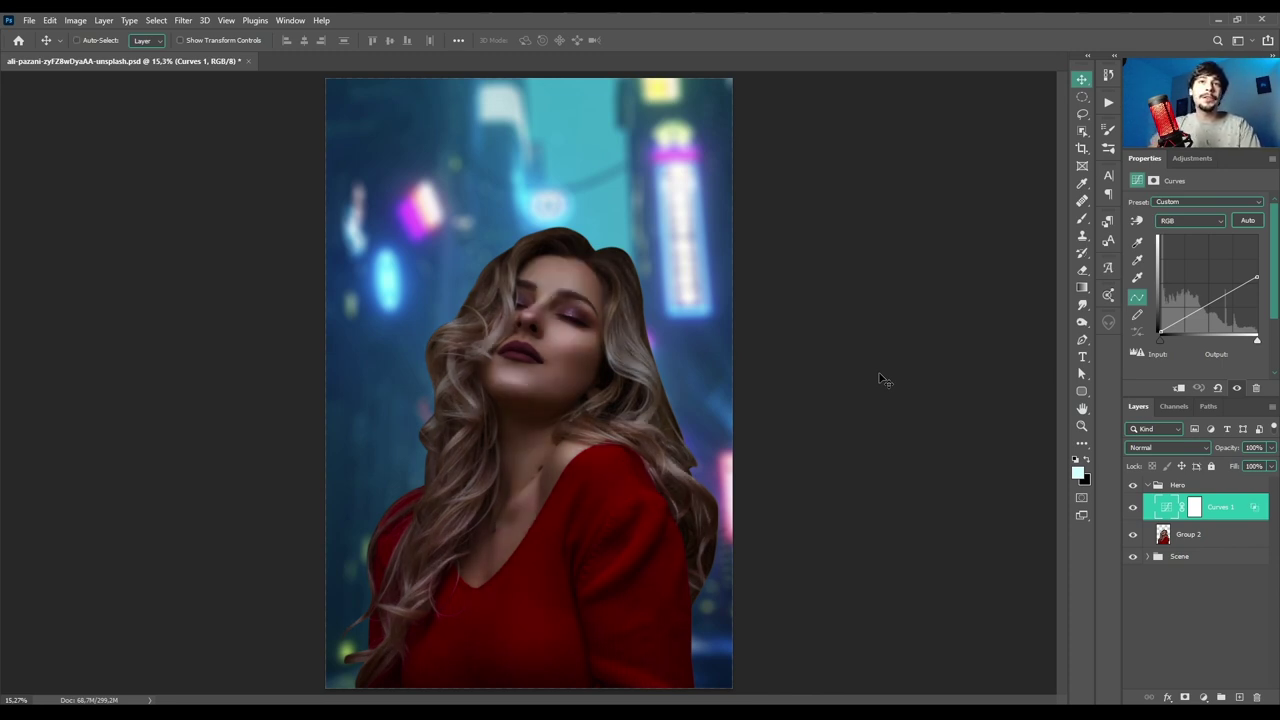
key("ctrl+z")
key("ctrl+shift+z")
key("ctrl+z")
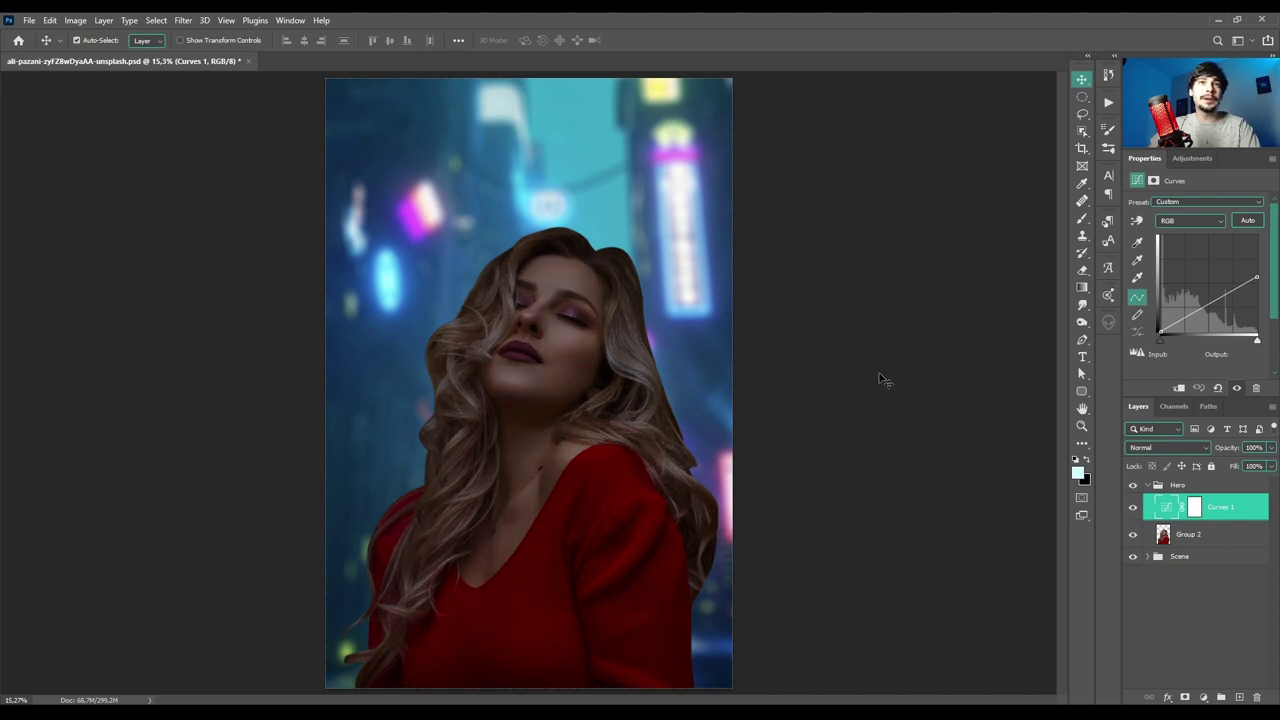
key("ctrl+shift+z")
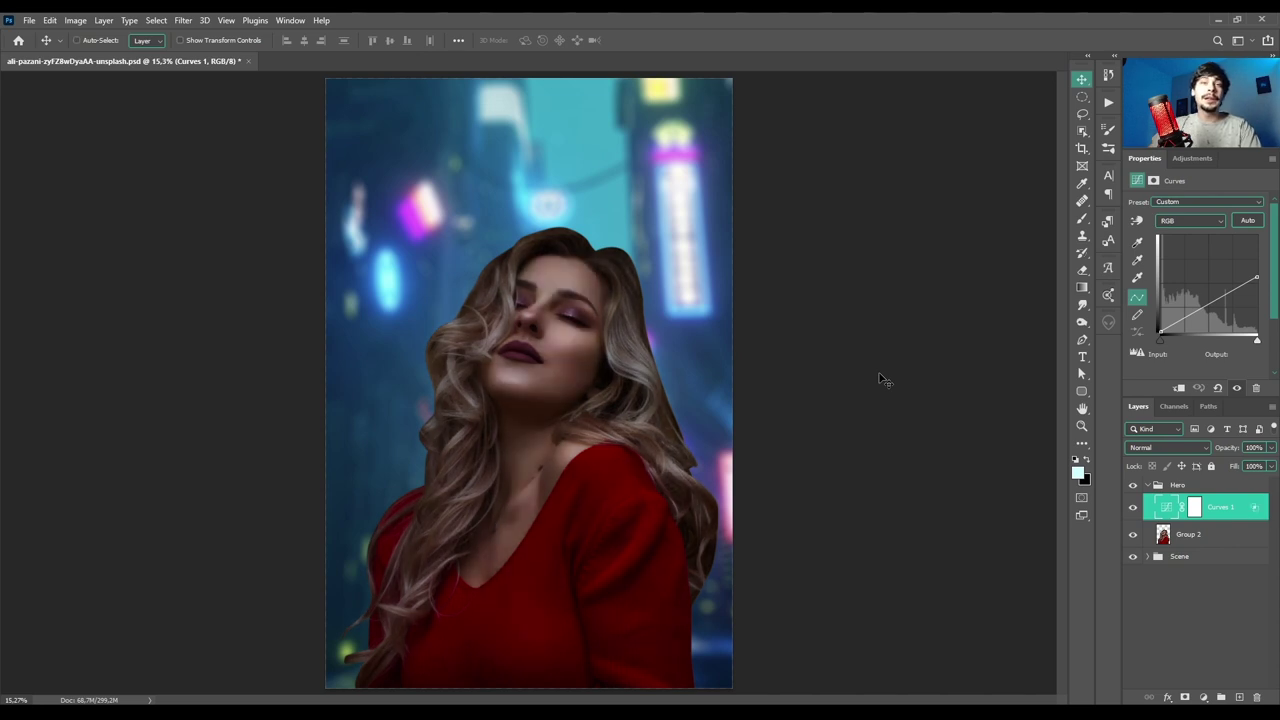
- Compare the woman with the Curves 1 adjustment hidden and shown, leaving the adjustment visible
left_click(1133, 507)
left_click(1136, 510)
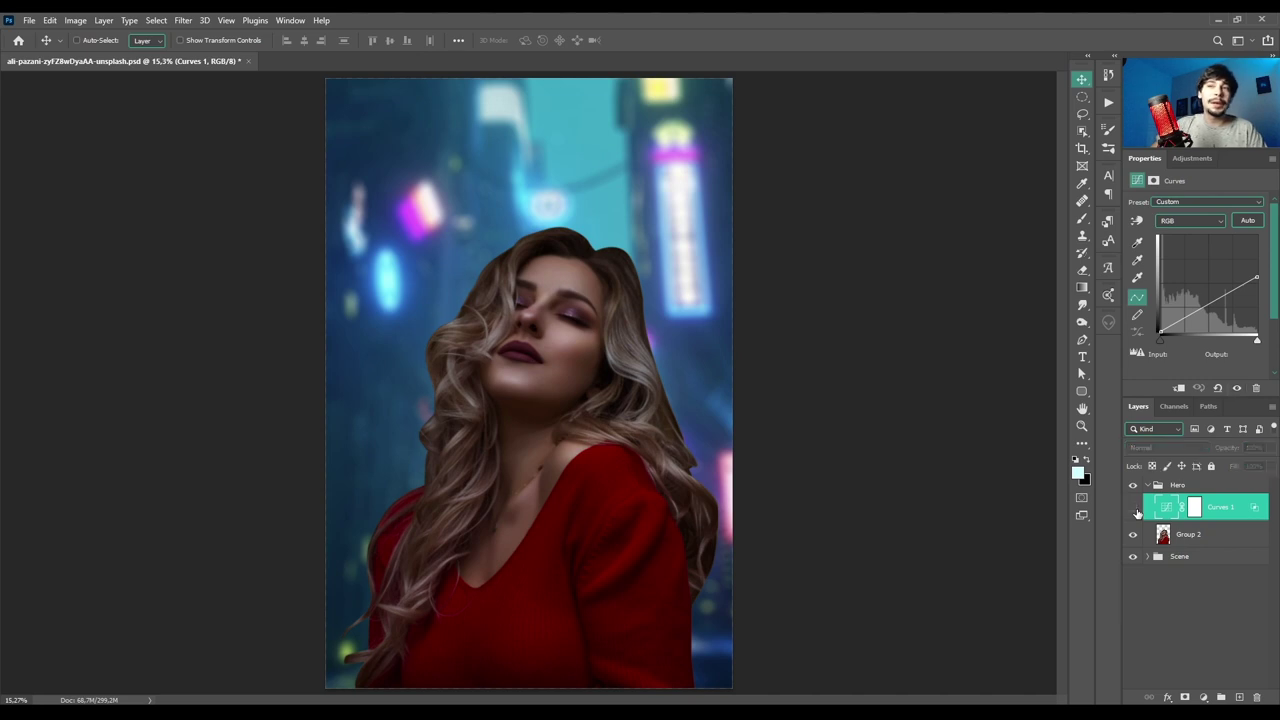
left_click(1136, 510)
left_click(1136, 510)
left_click(1136, 510)
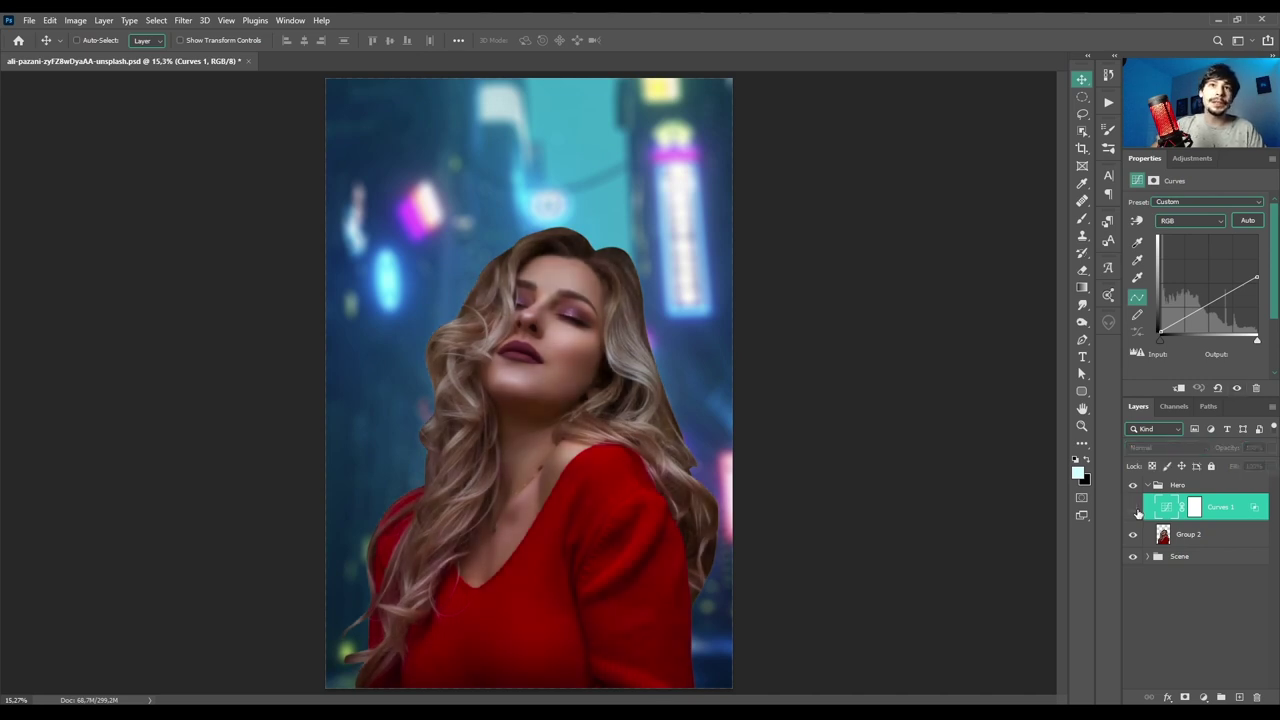
left_click(1136, 510)
left_click(1136, 510)
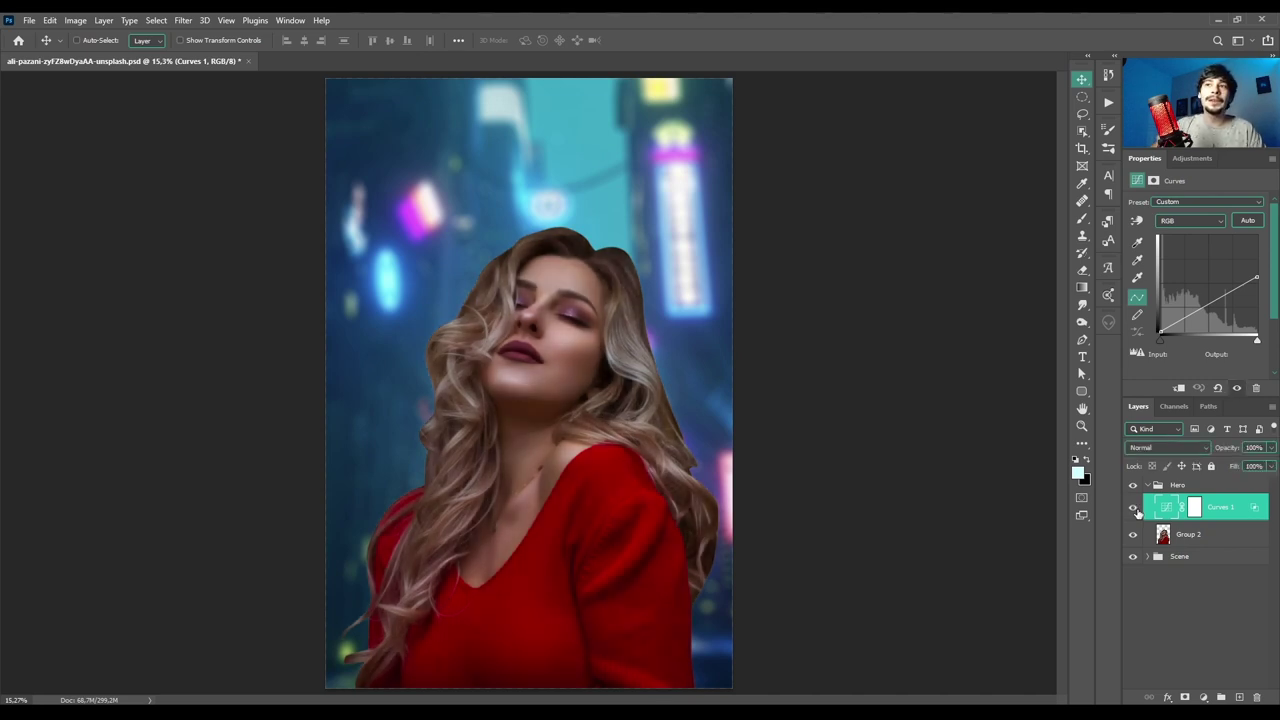
left_click(1136, 510)
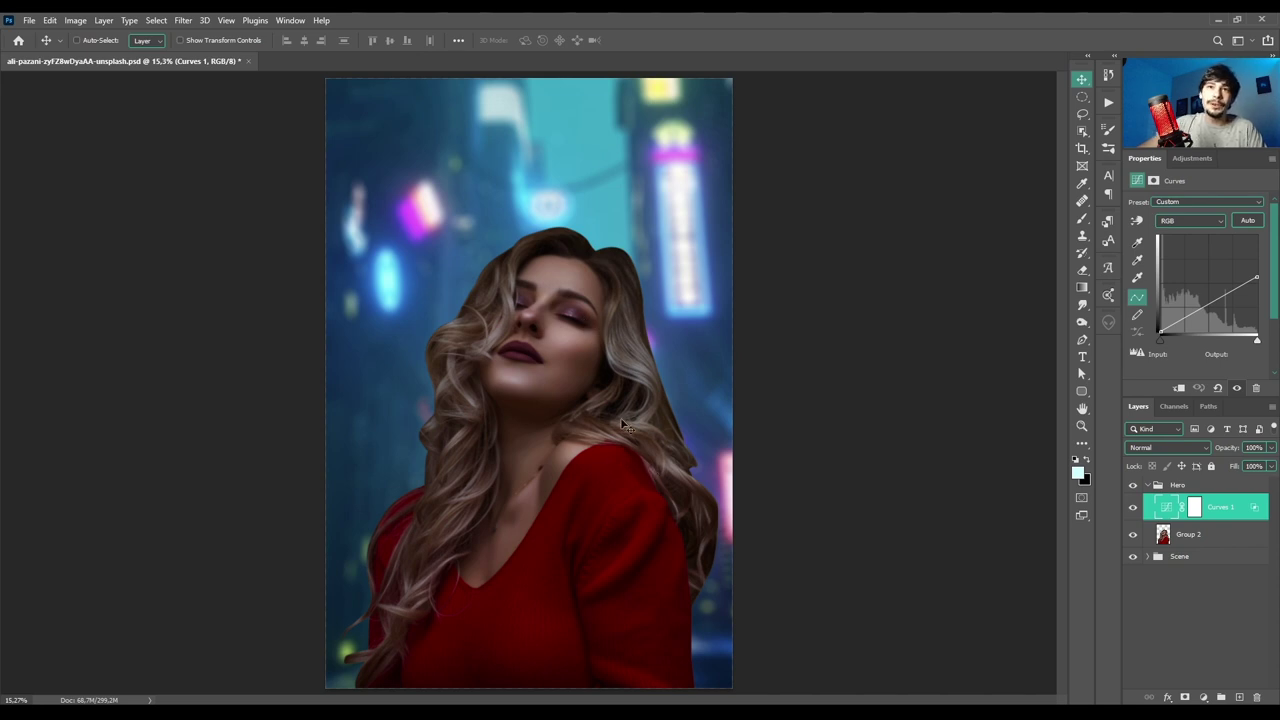
- Add a Hue/Saturation adjustment above Curves 1 in the Hero group and lower the Yellows saturation to about -59
left_click(1209, 698)
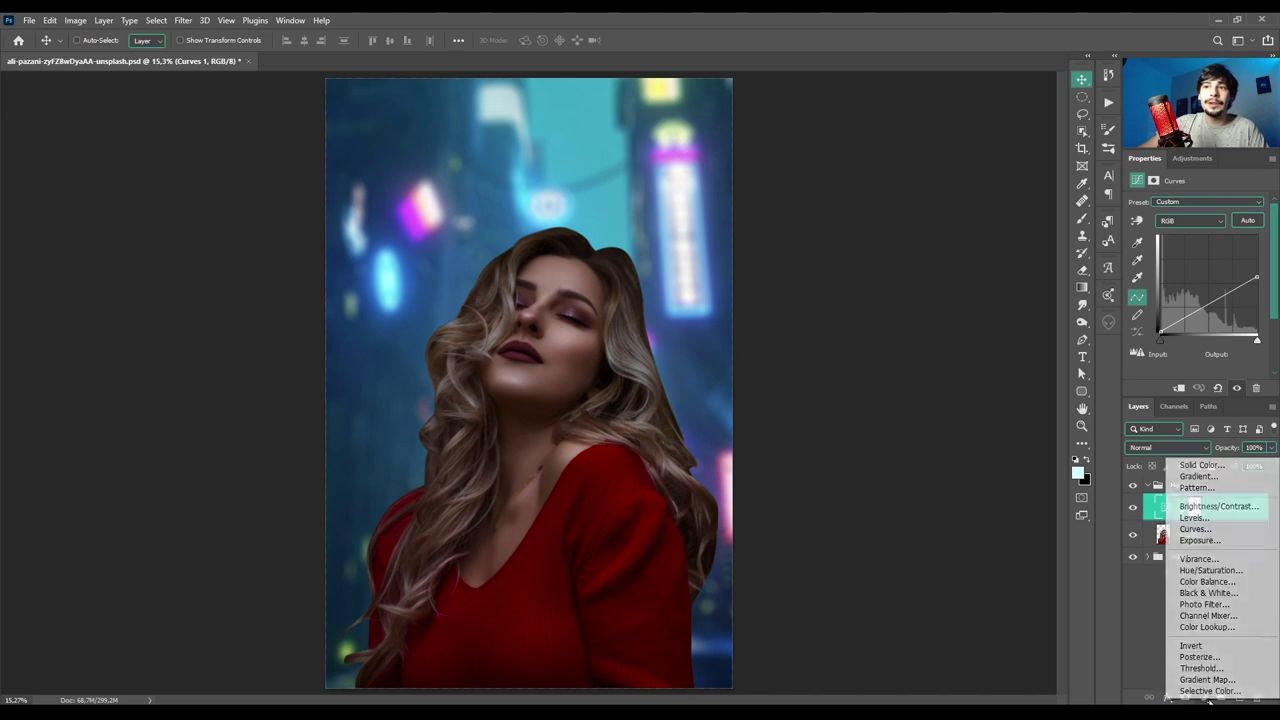
left_click(1222, 570)
left_click(1180, 221)
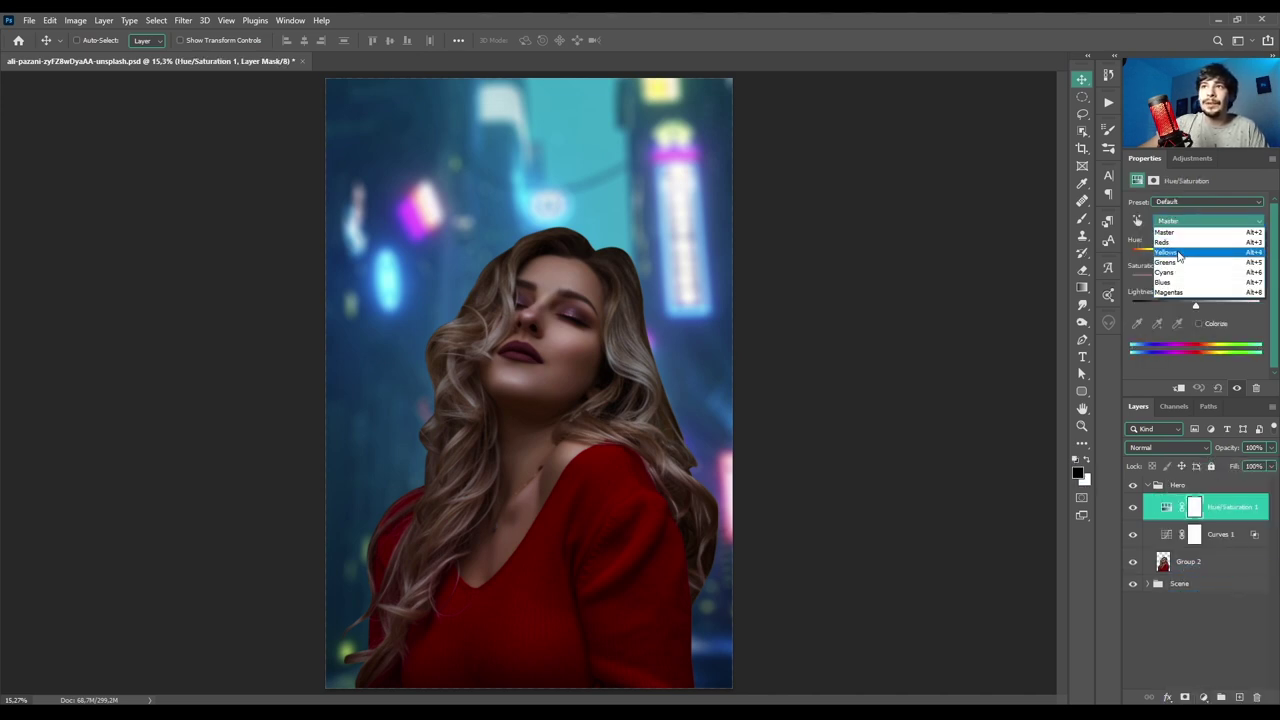
left_click(1179, 253)
left_click_drag(1195, 278, 1158, 281)
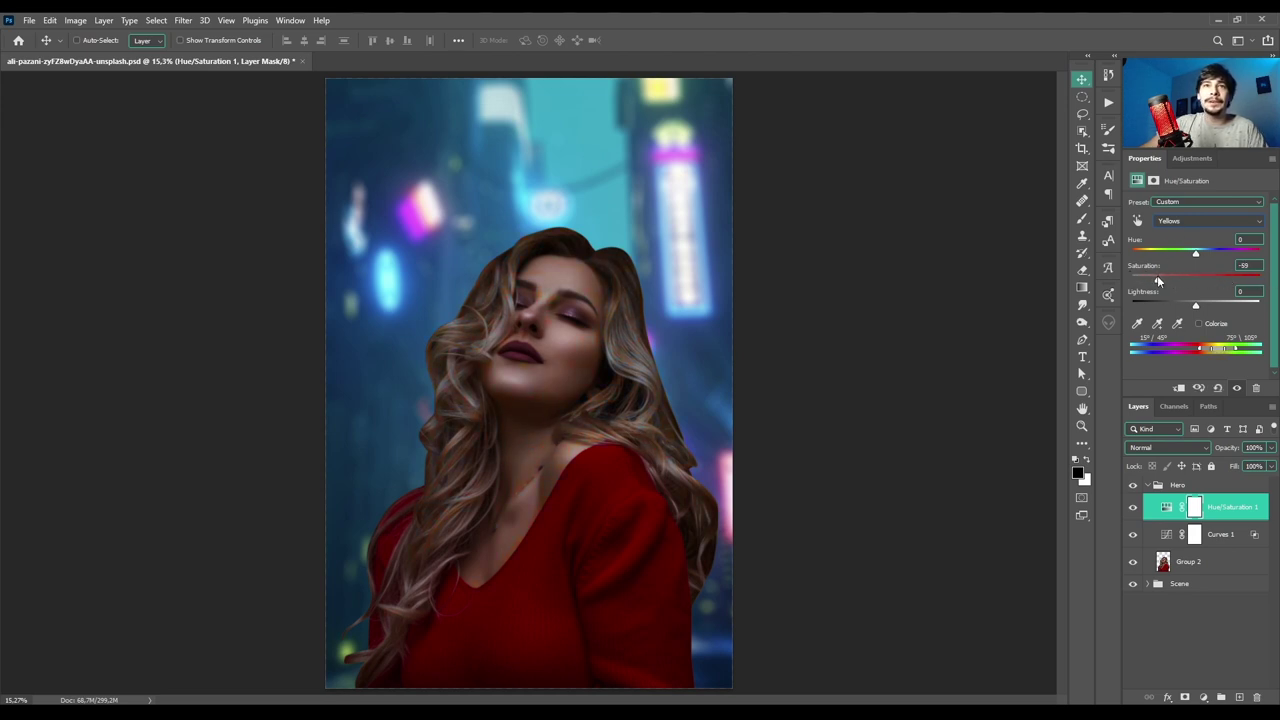
- Set the Reds saturation of the Hue/Saturation 1 adjustment to -23 and check its effect on the woman
left_click(1210, 221)
left_click(1165, 233)
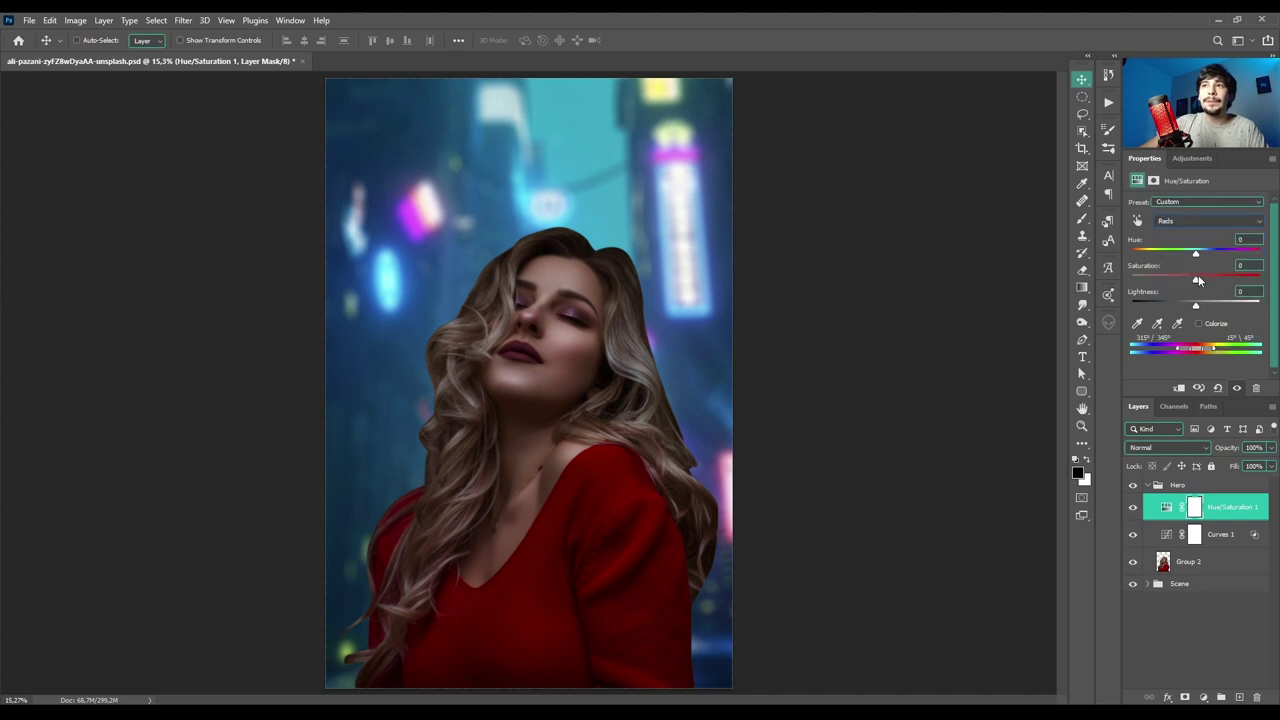
left_click_drag(1228, 283, 1193, 276)
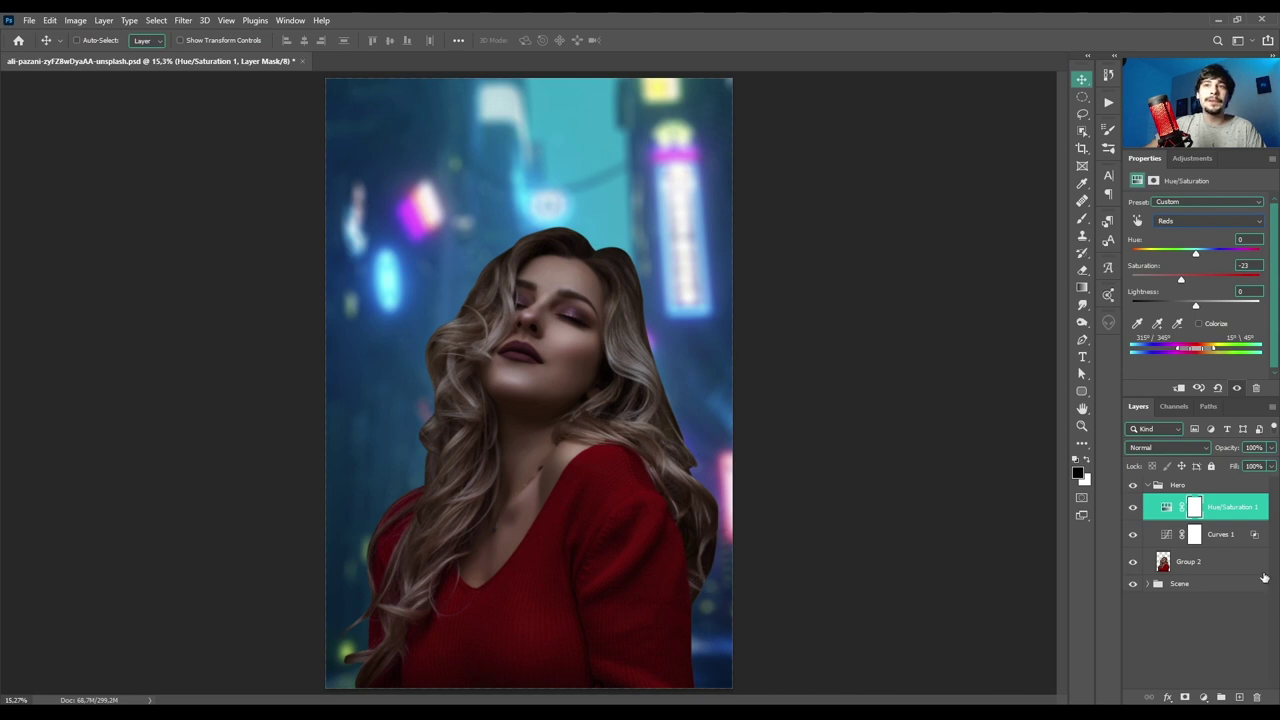
left_click(1132, 510)
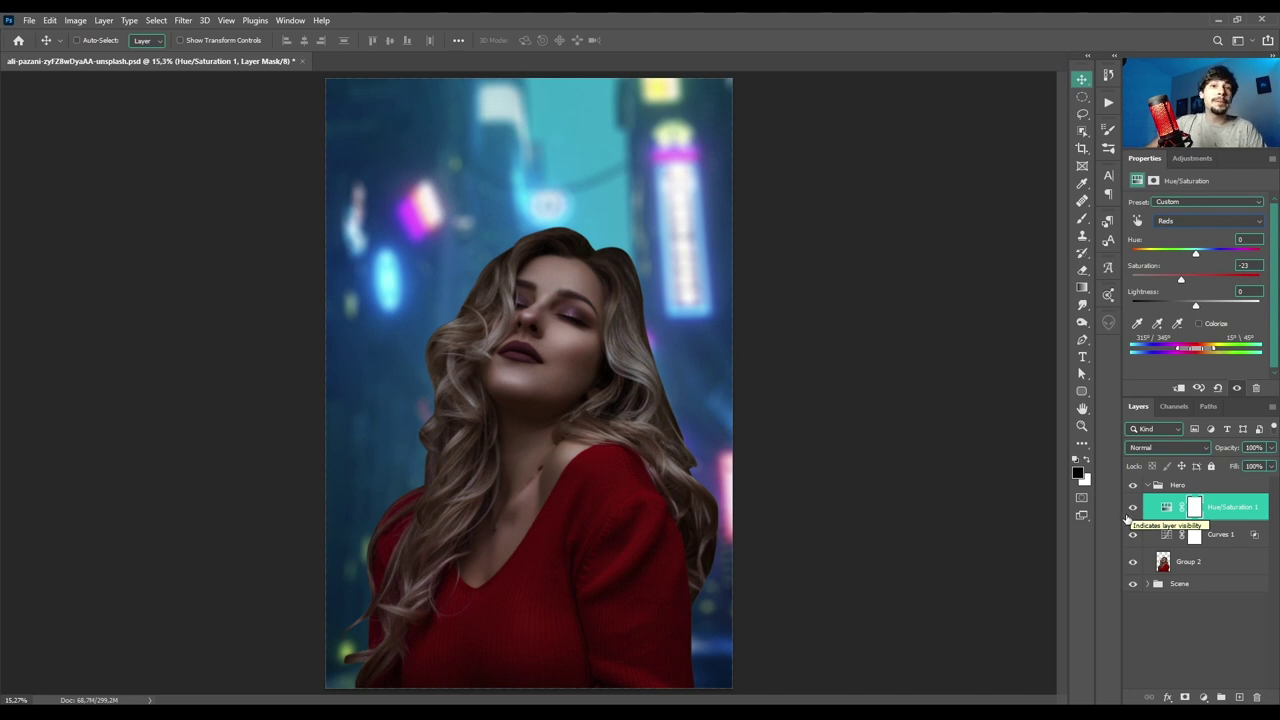
left_click(1228, 513)
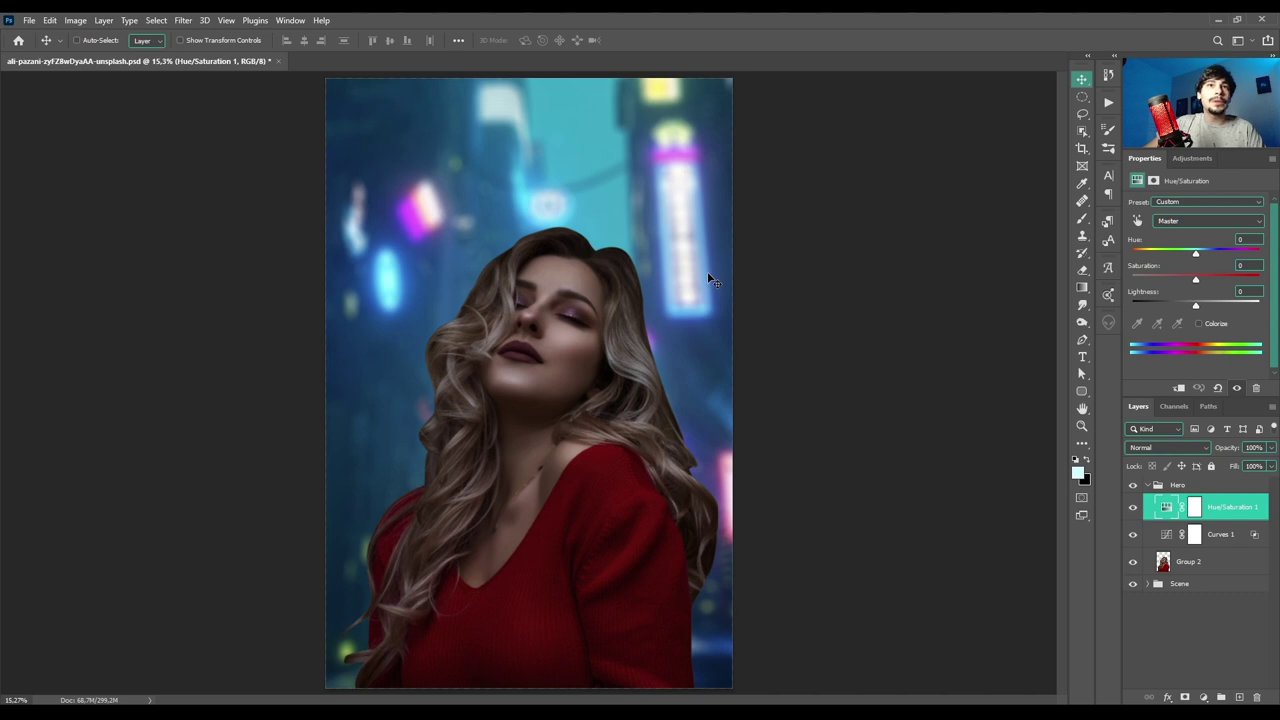
- Add a Color Balance adjustment above Hue/Saturation 1 with midtones at Cyan-Red -13 and Yellow-Blue +13
left_click(1203, 697)
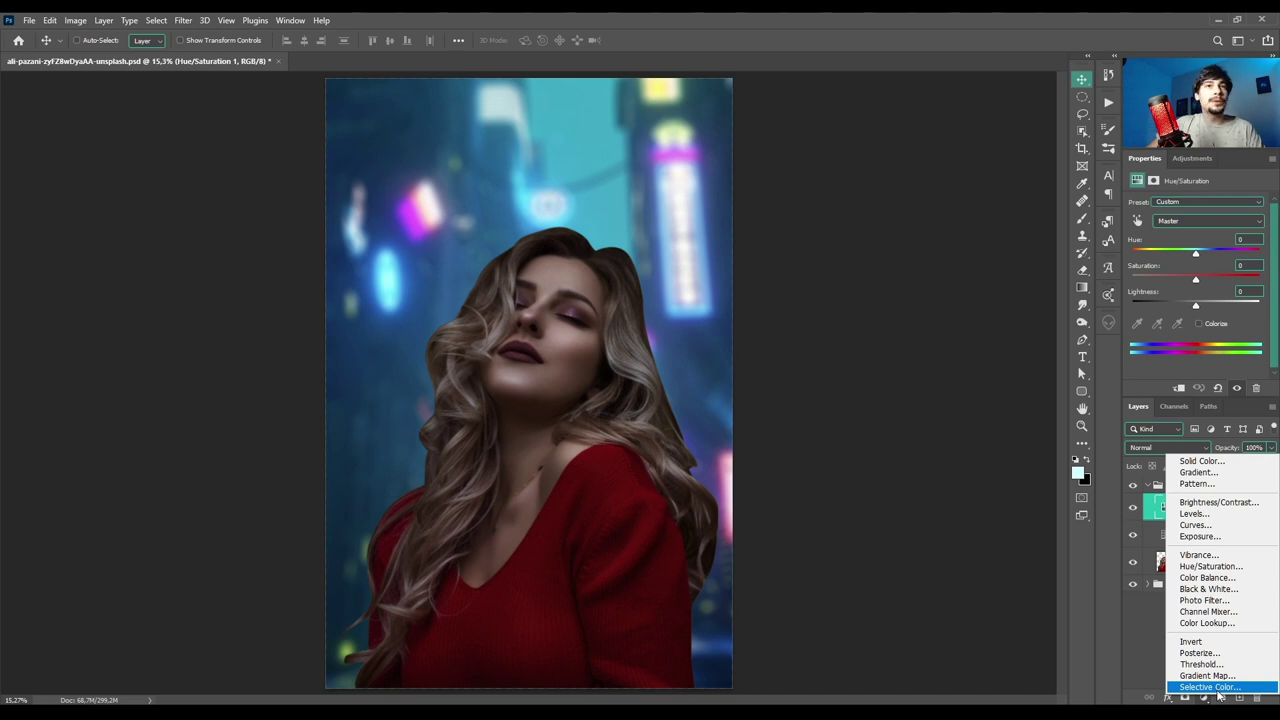
left_click(1198, 583)
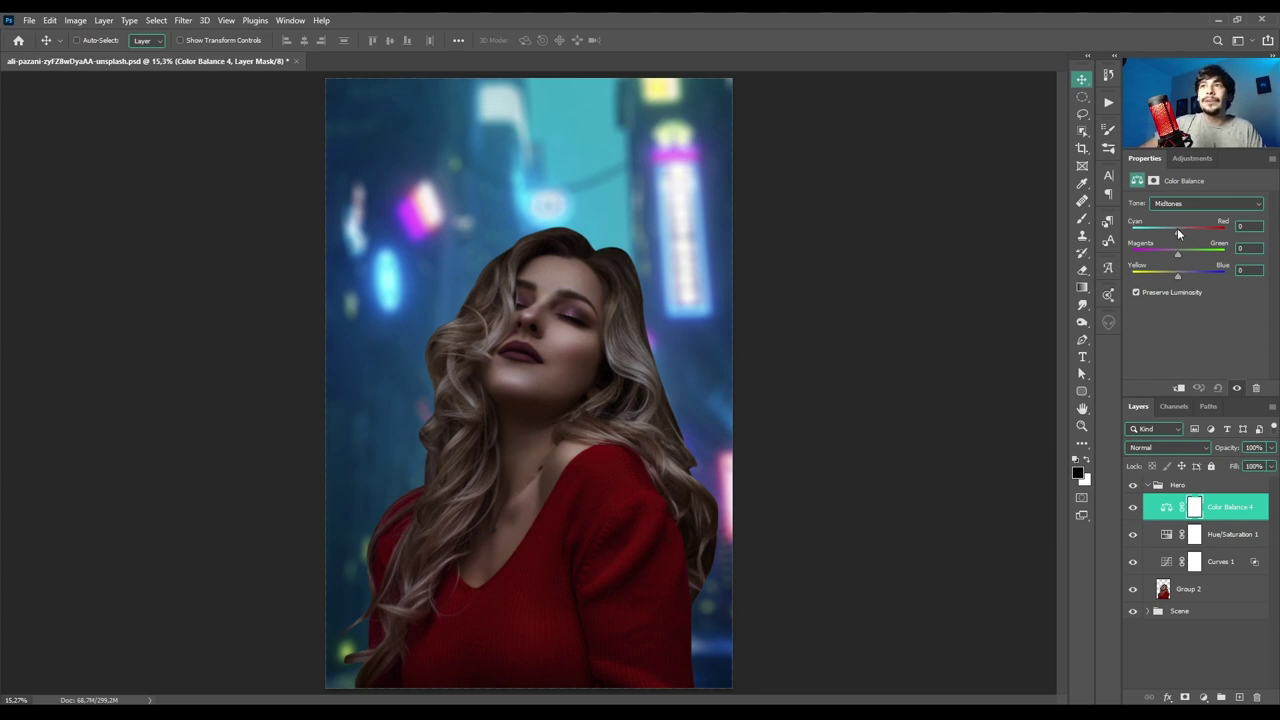
left_click_drag(1177, 231, 1184, 273)
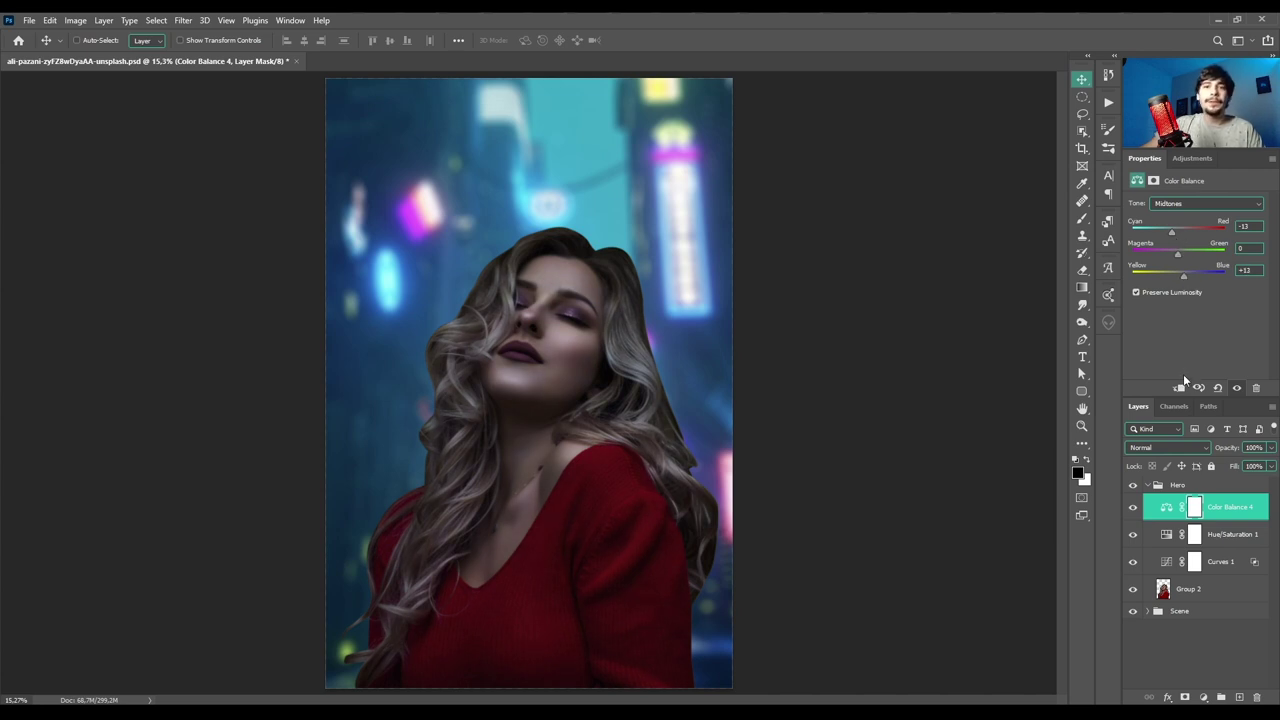
- Set the shadows of the Color Balance 4 adjustment to Cyan-Red -4 and Yellow-Blue +3
left_click(1162, 203)
left_click(1166, 214)
left_click_drag(1176, 227, 1175, 232)
left_click_drag(1177, 276, 1180, 276)
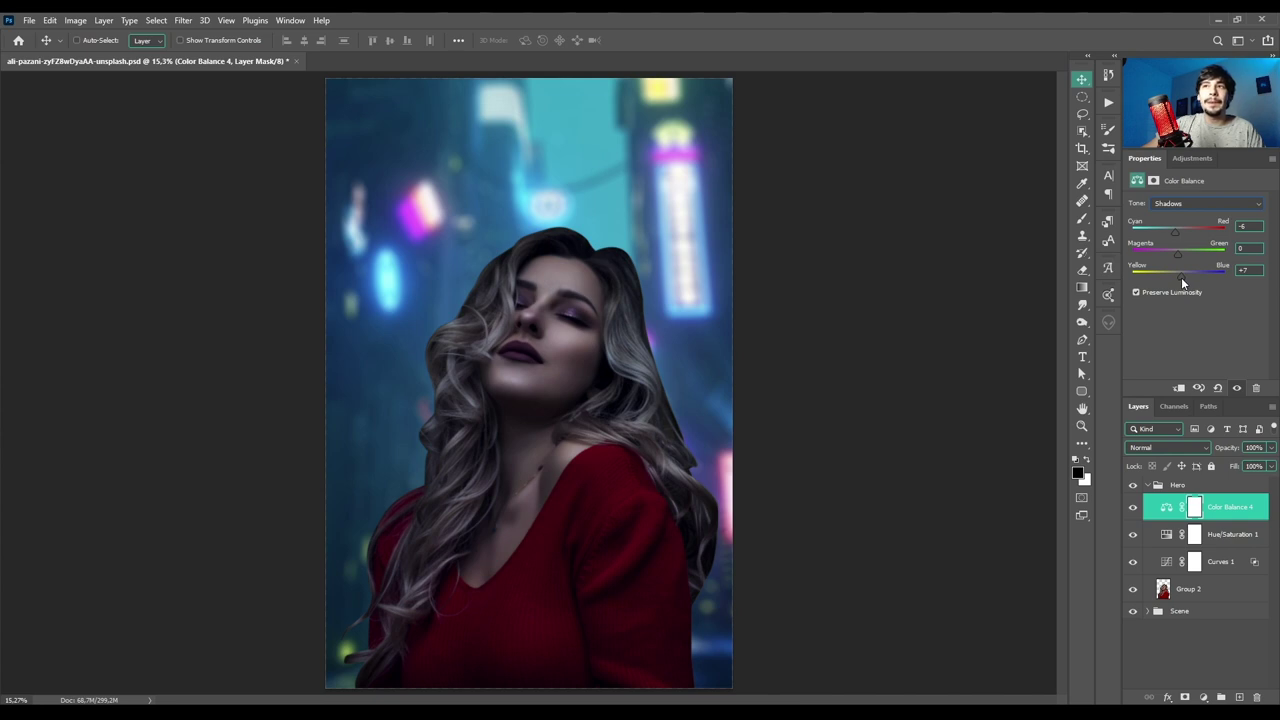
left_click_drag(1181, 277, 1179, 277)
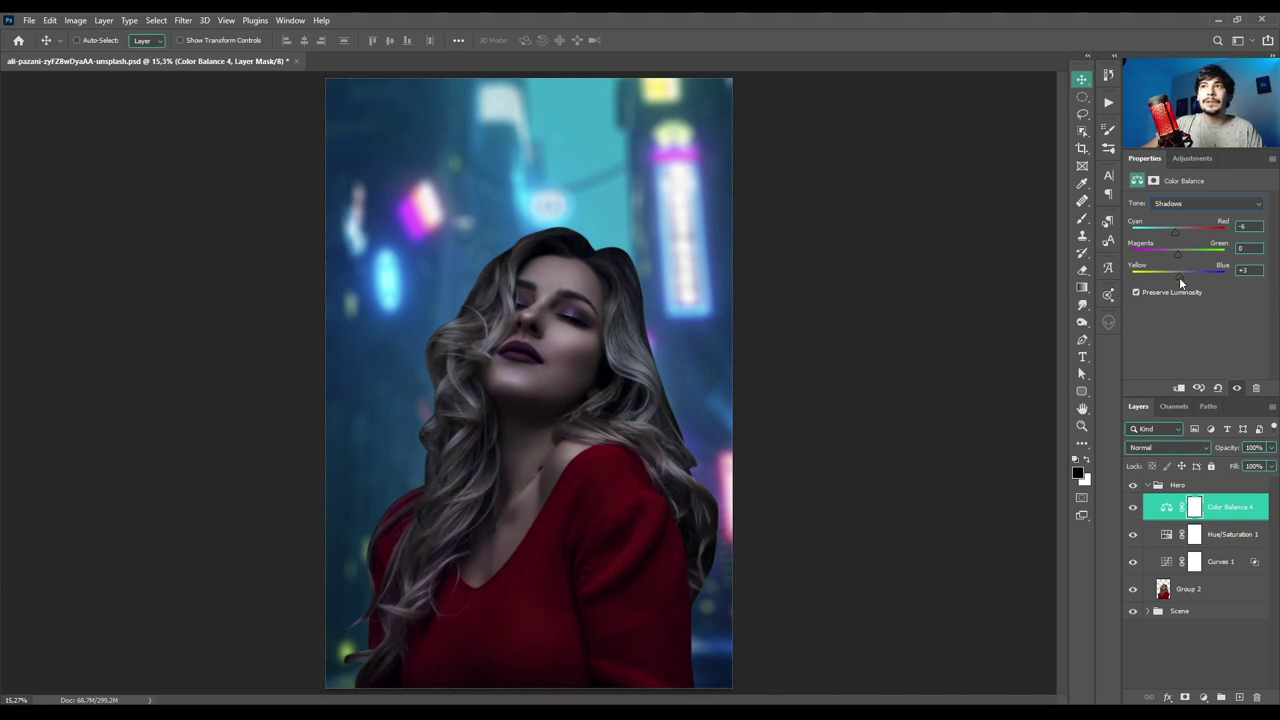
left_click_drag(1174, 233, 1178, 232)
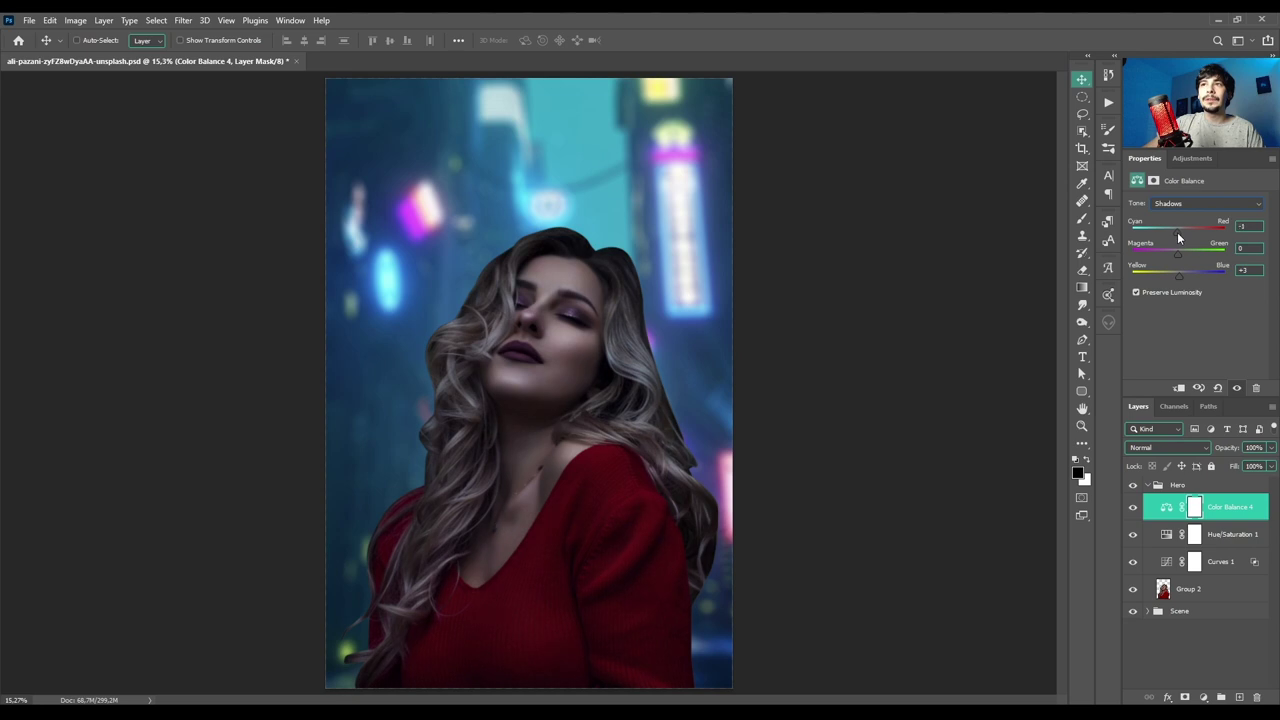
- Hide and reshow the Color Balance 4, Hue/Saturation 1 and Curves 1 adjustments to compare their effect on the woman
left_click(1133, 508)
left_click(1133, 508)
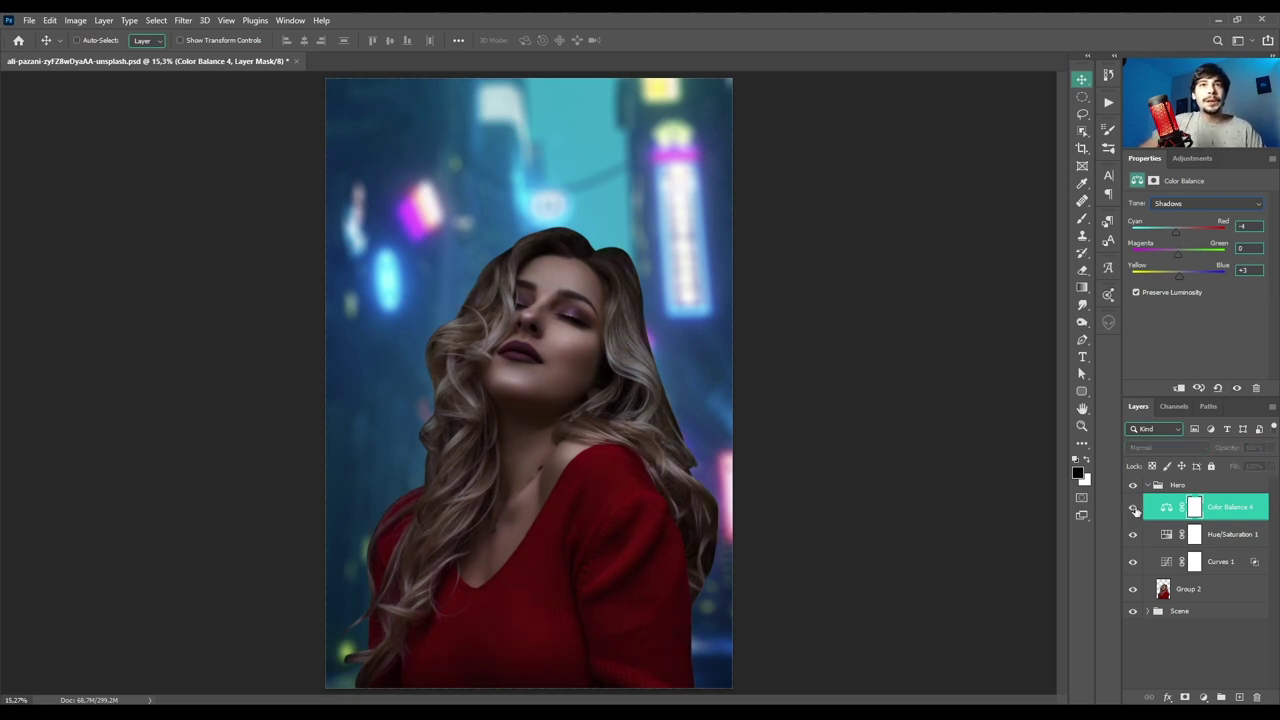
left_click(1134, 508)
left_click(1133, 535)
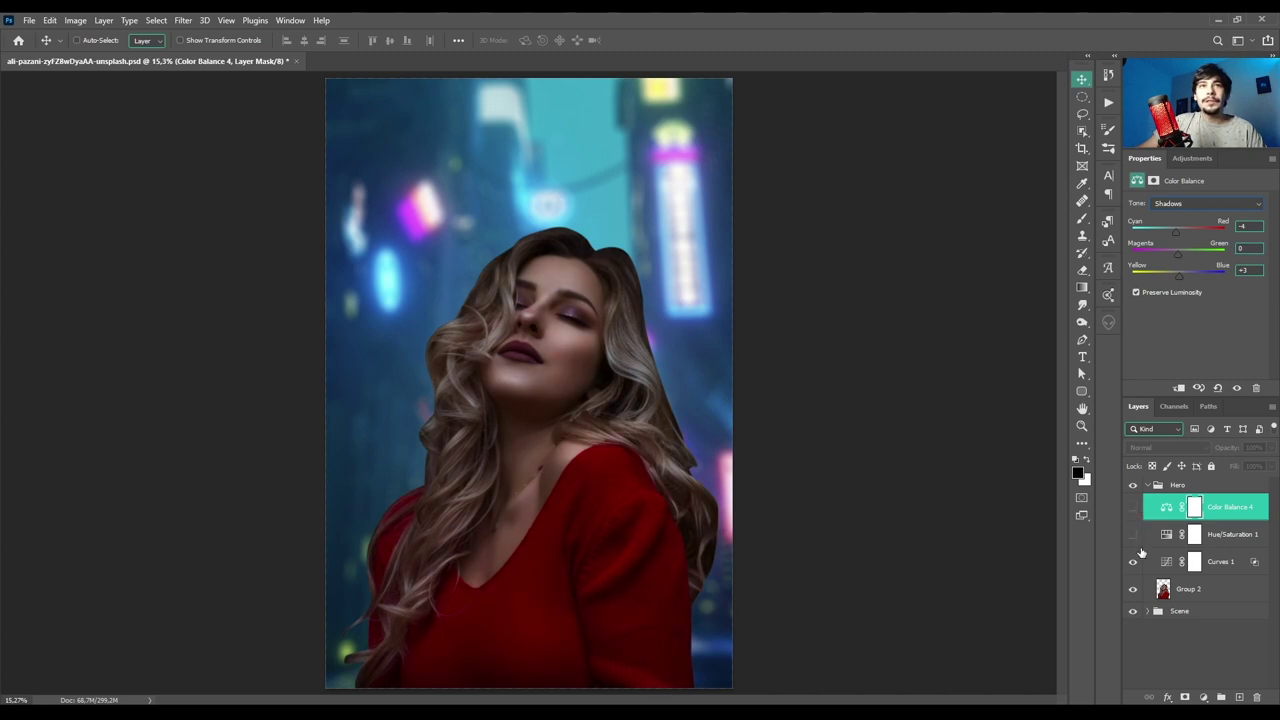
left_click(1133, 562)
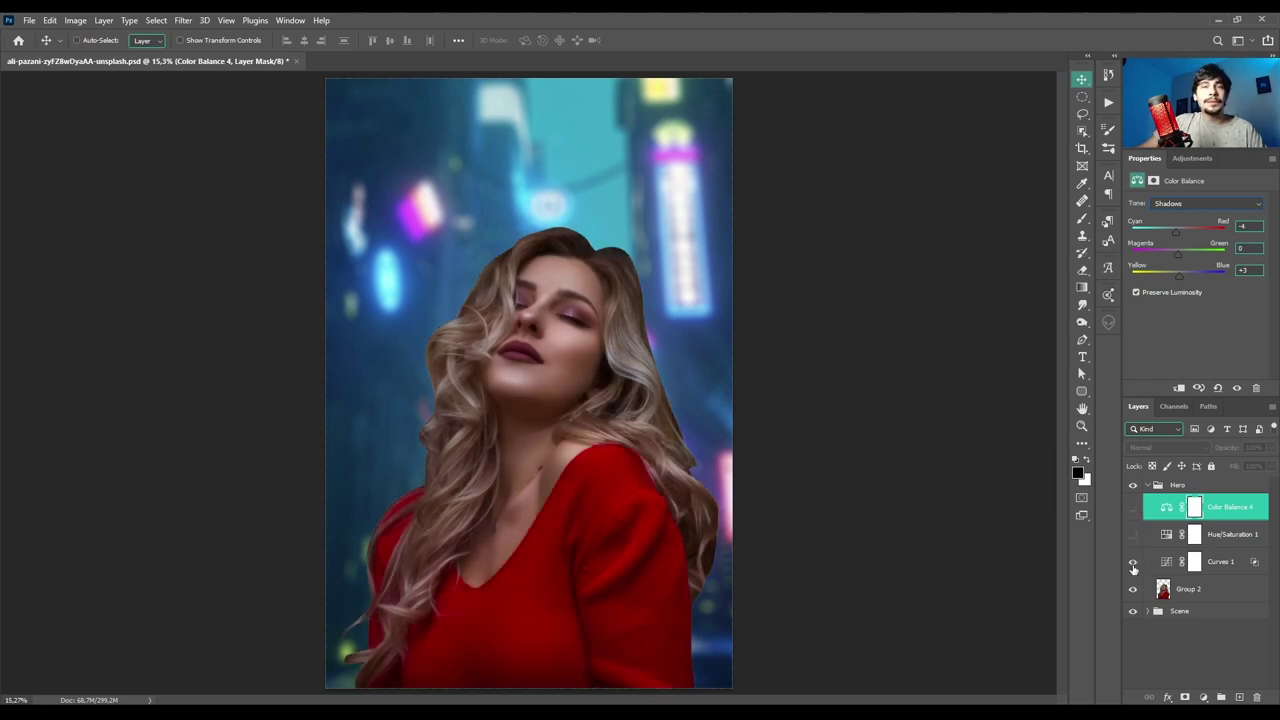
left_click(1133, 563)
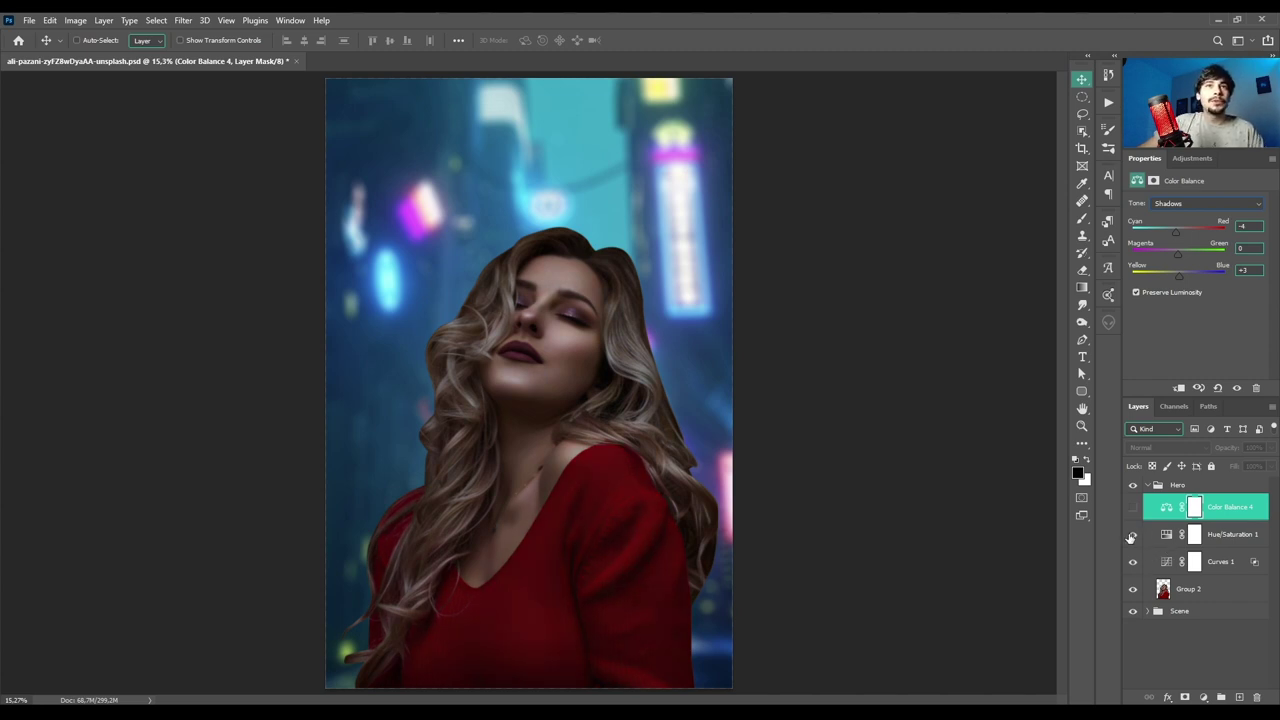
left_click(1132, 509)
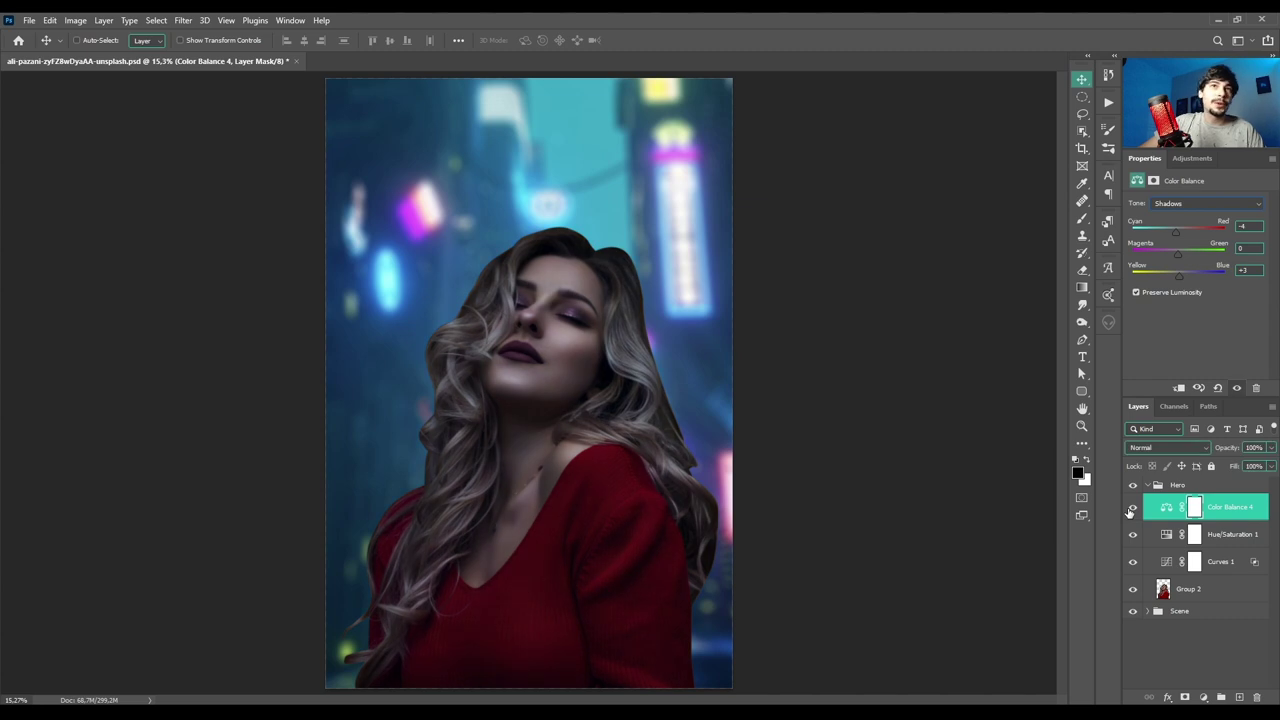
left_click(1221, 564)
left_click(1222, 536)
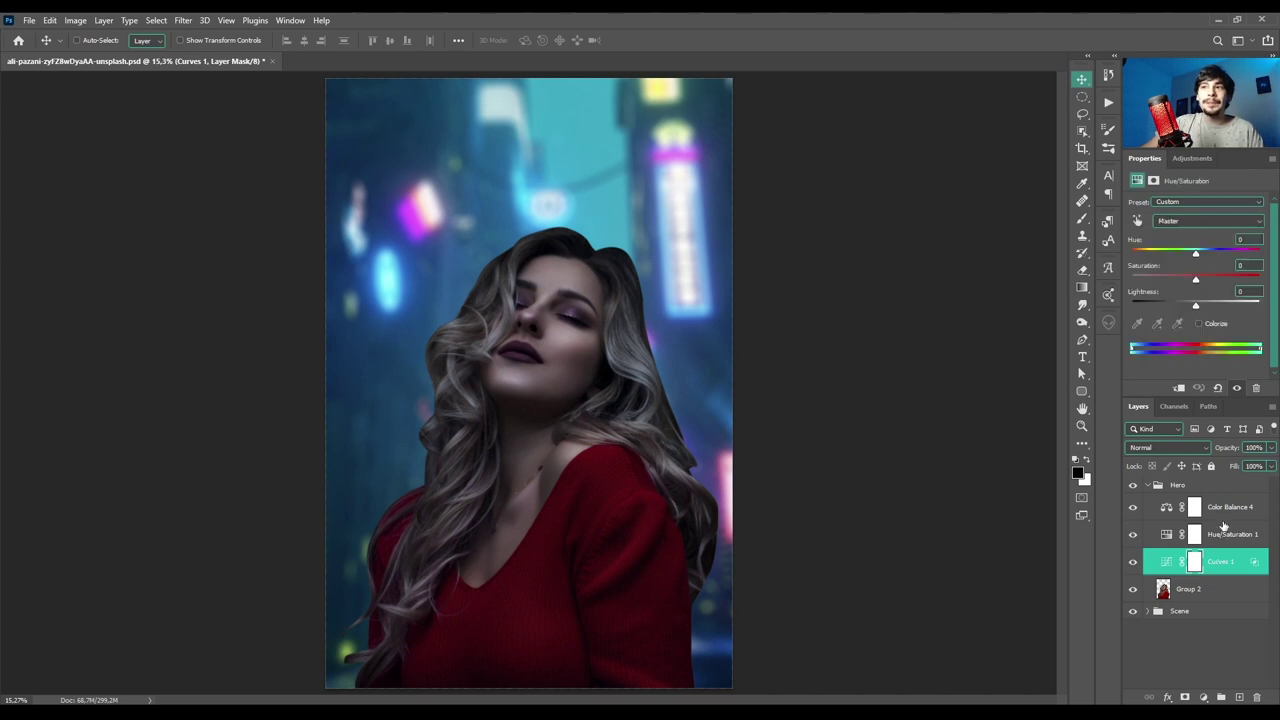
left_click(1223, 510)
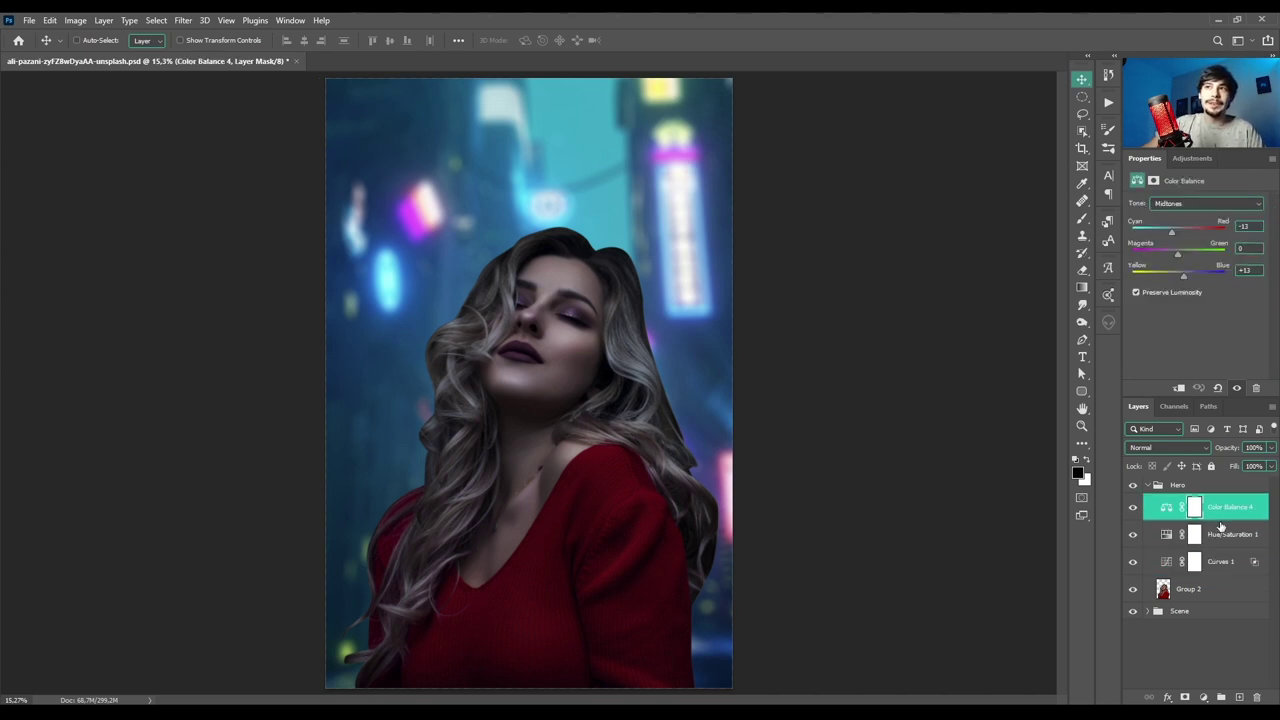
left_click(1224, 564)
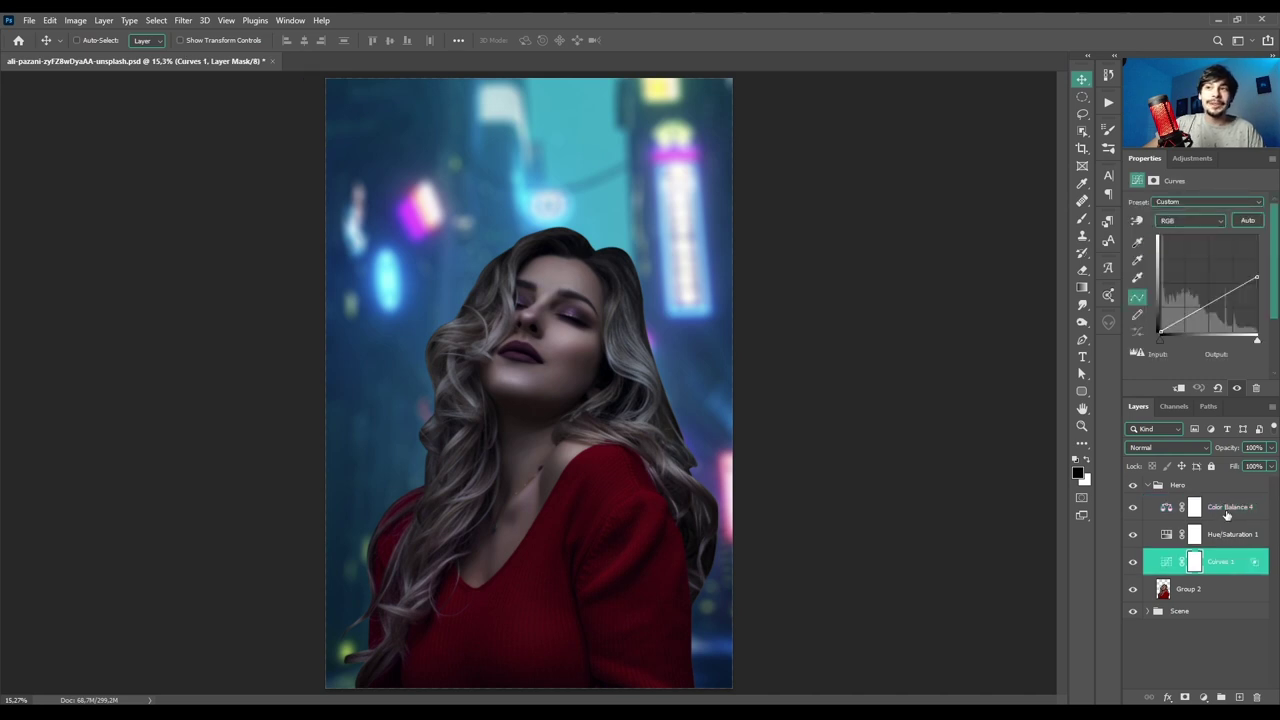
left_click(1227, 512)
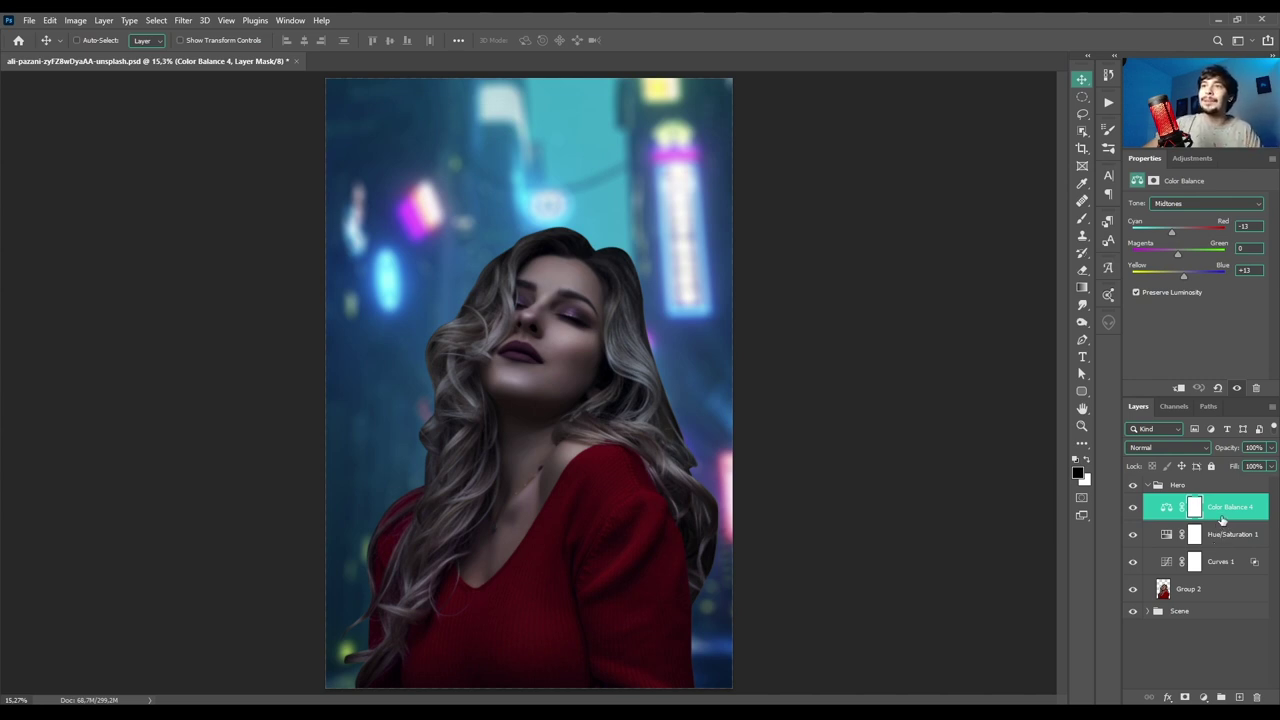
- Add a Curves adjustment above Color Balance 4 and lower its white point to output 244
left_click(1222, 512)
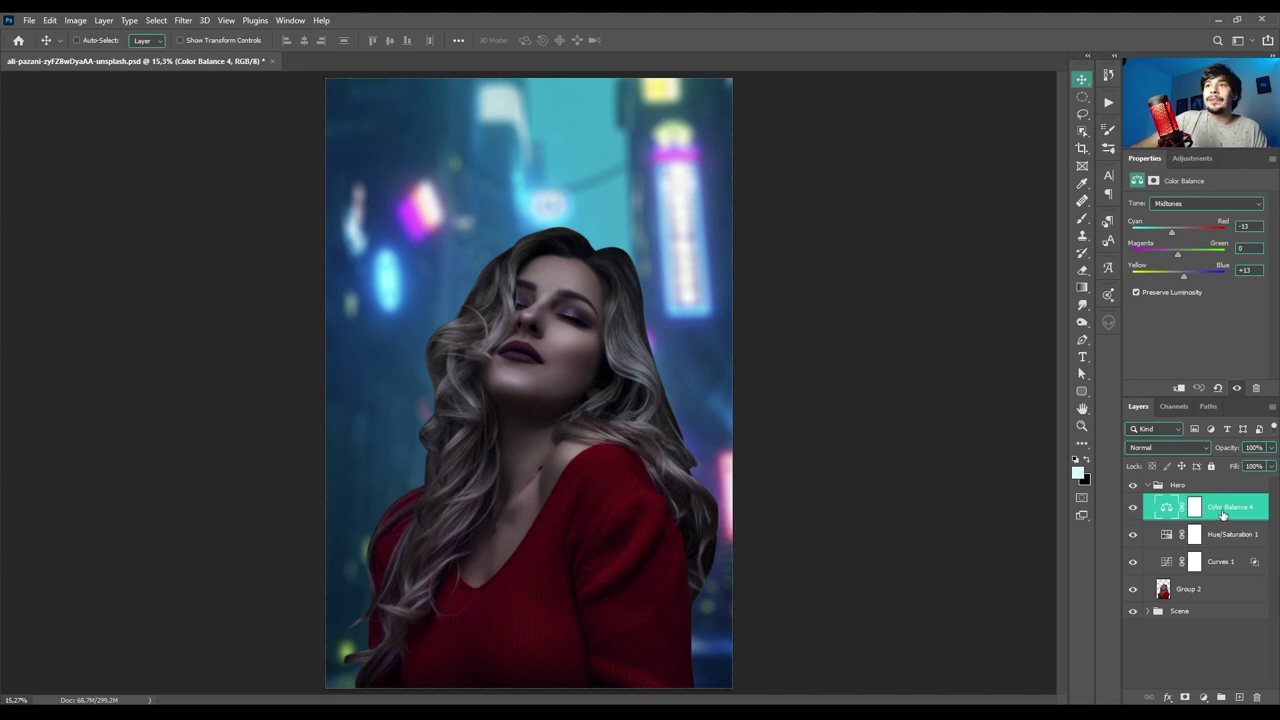
left_click(1204, 698)
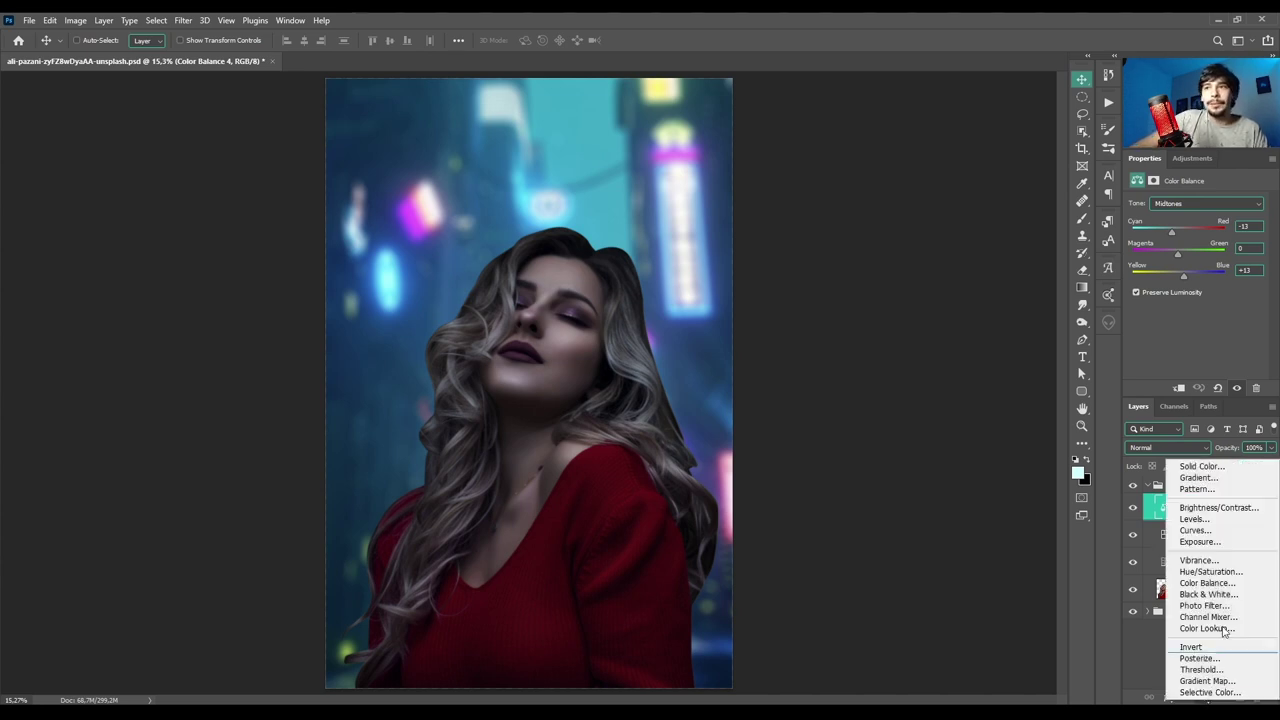
left_click(1200, 530)
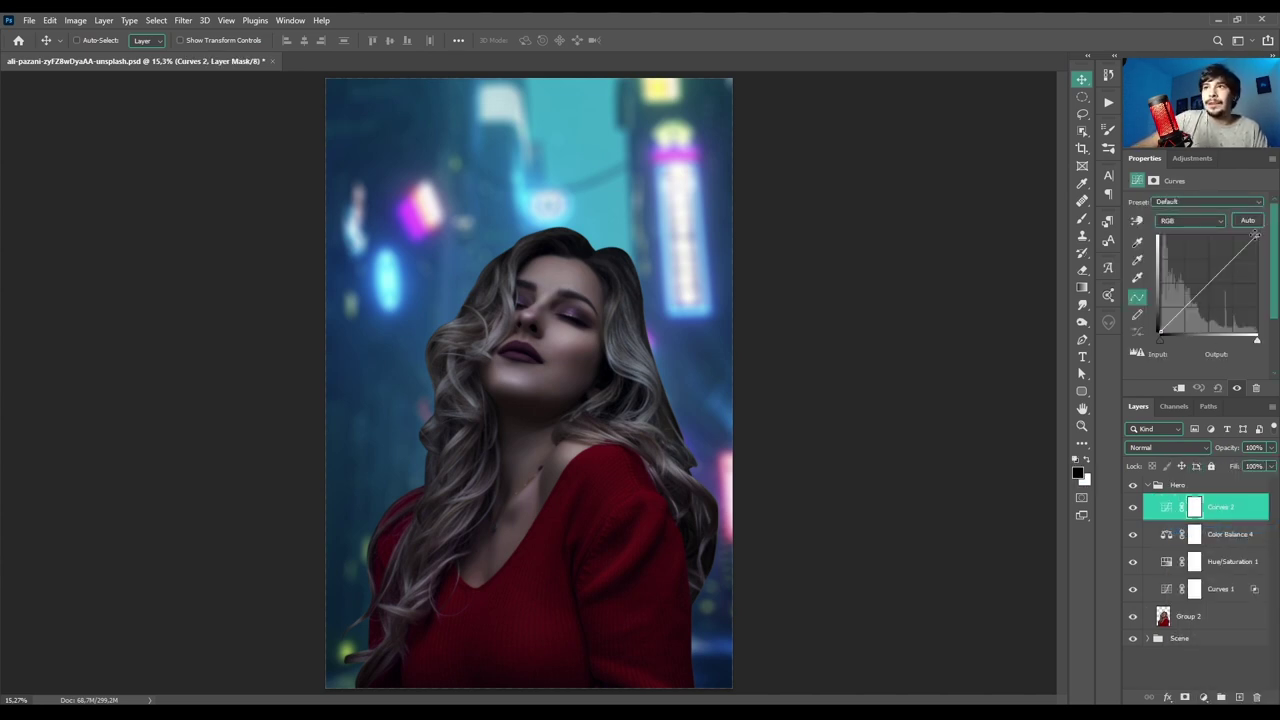
left_click_drag(1257, 236, 1257, 240)
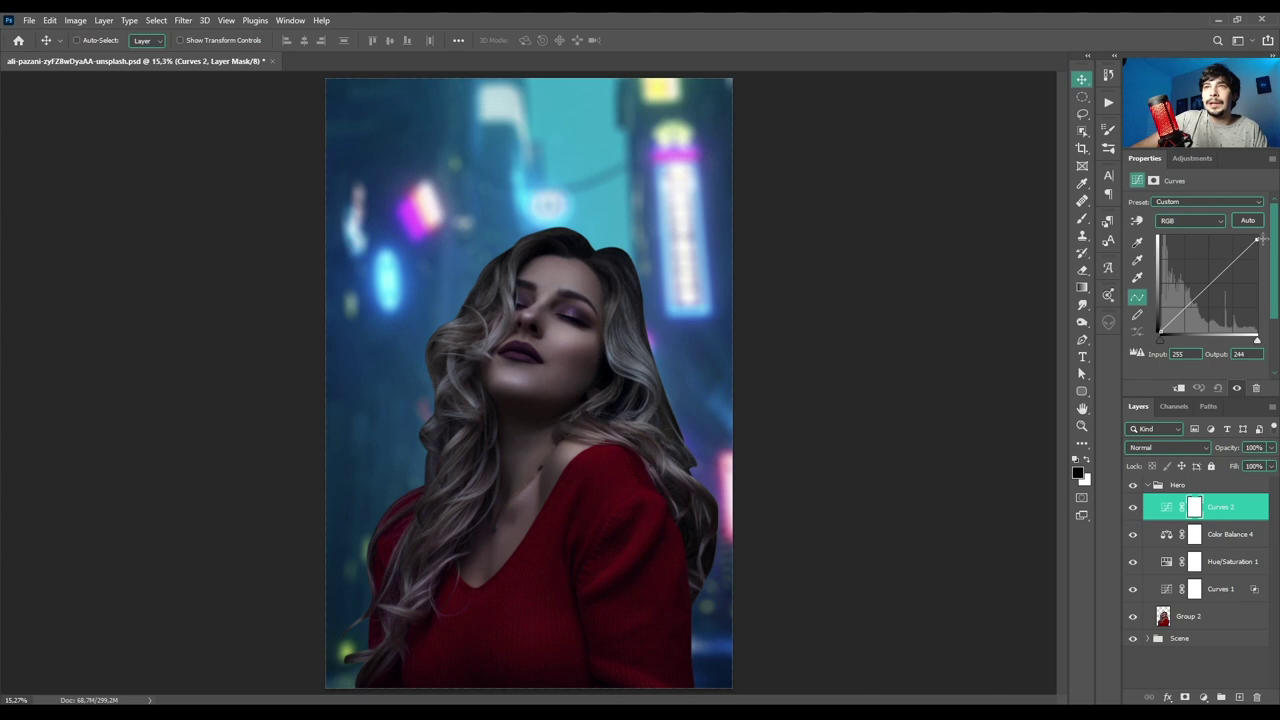
- Add a Color Balance adjustment above Curves 2 with midtones at Cyan-Red -16 and Yellow-Blue +3
left_click(1204, 698)
left_click(1210, 570)
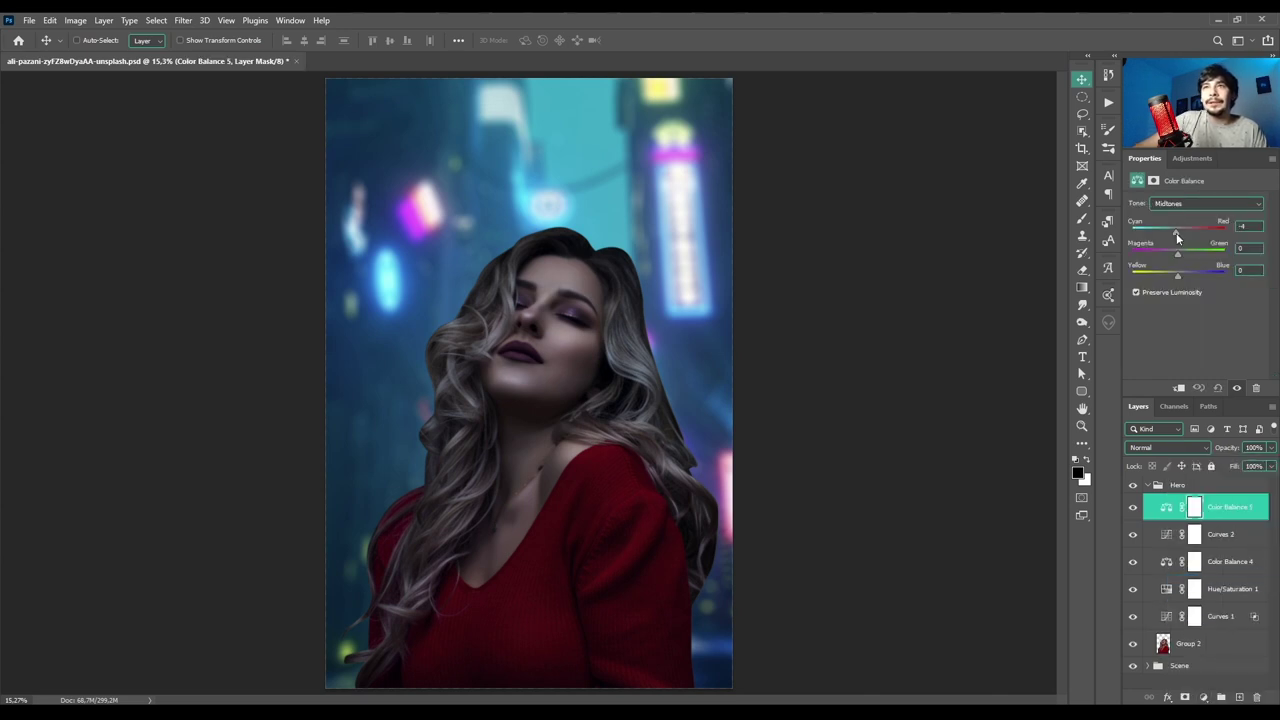
left_click_drag(1176, 233, 1170, 233)
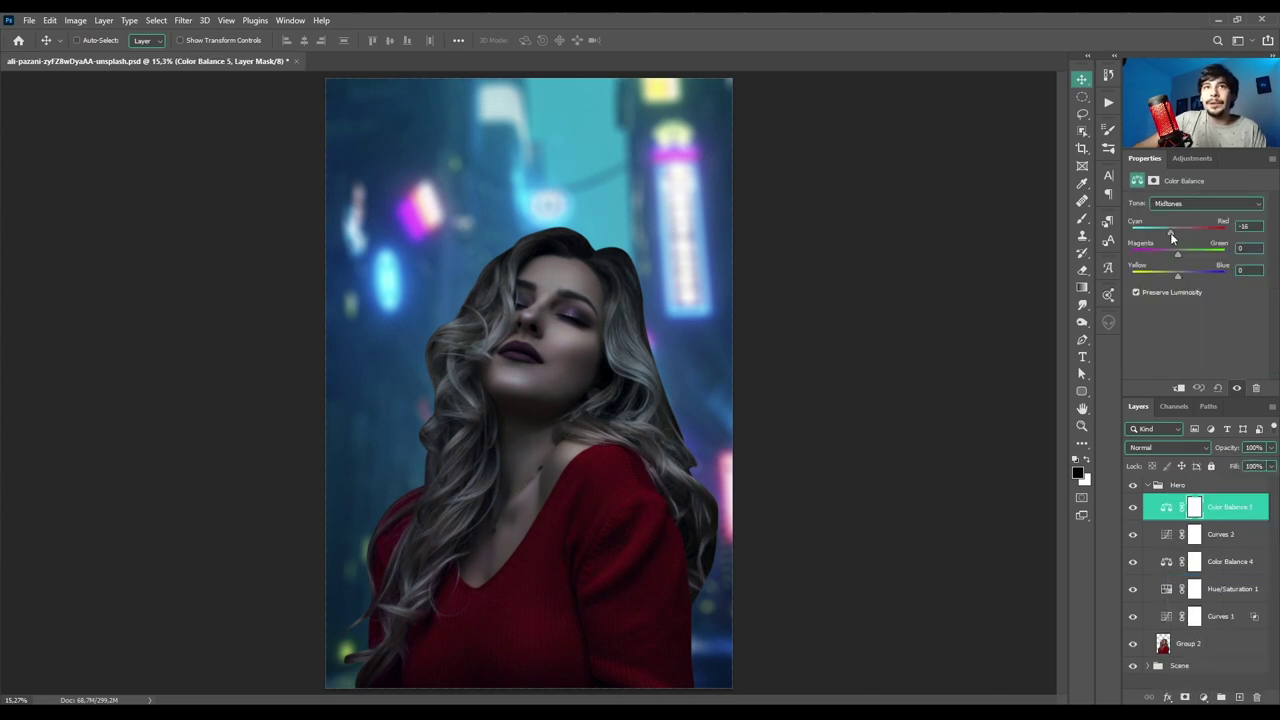
left_click(1234, 574)
left_click(1238, 512)
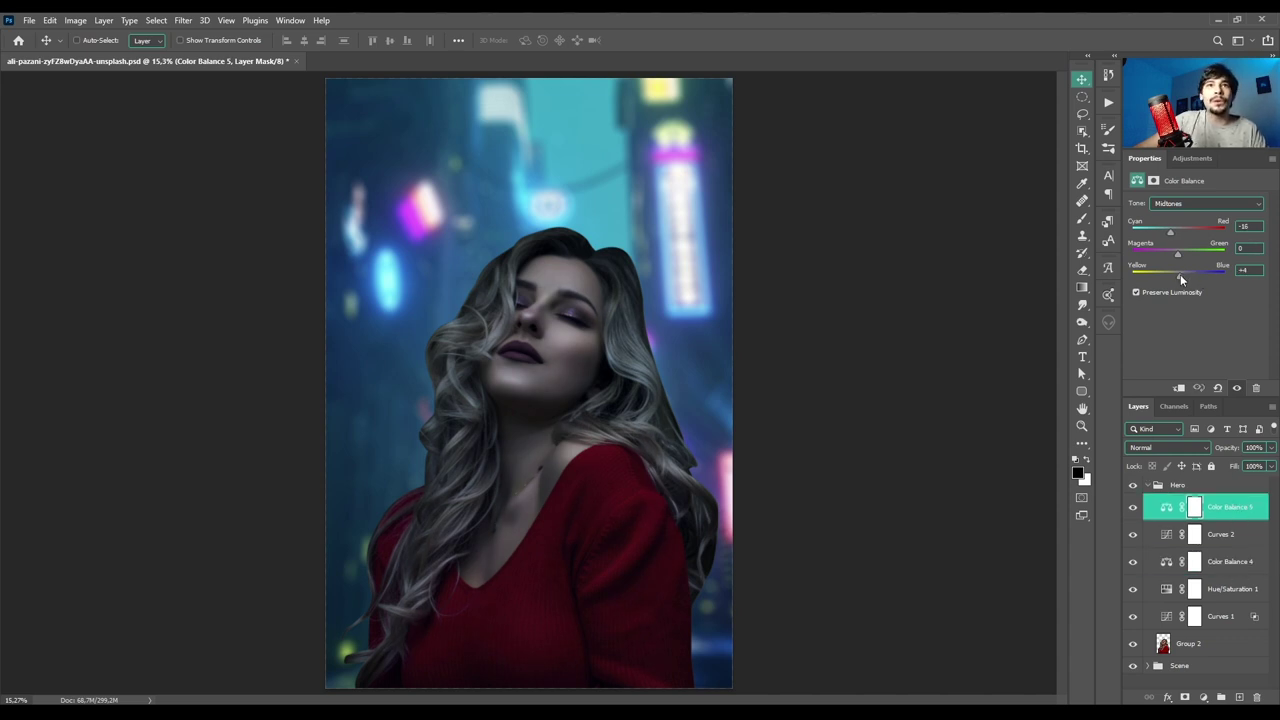
left_click_drag(1180, 274, 1178, 274)
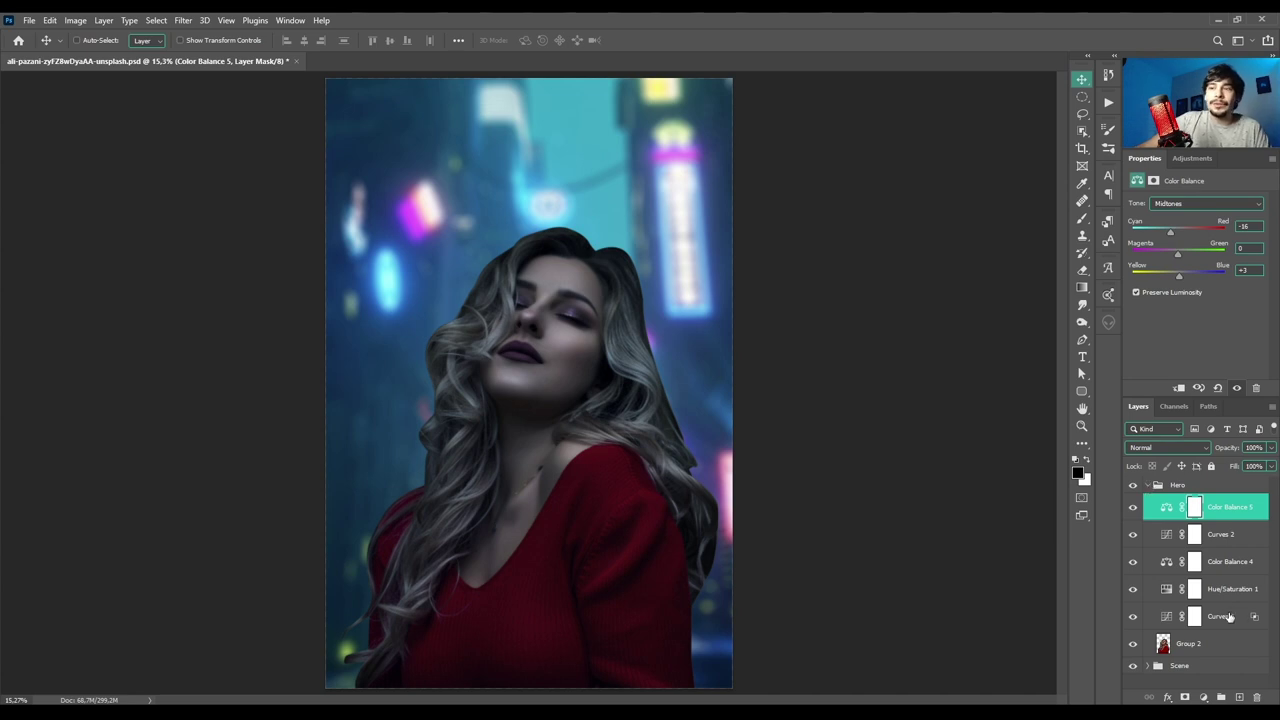
- Hide and reshow all five adjustments in the Hero group to compare their effect, and collapse the group
left_click_drag(1133, 615, 1130, 516)
left_click_drag(1135, 618, 1133, 521)
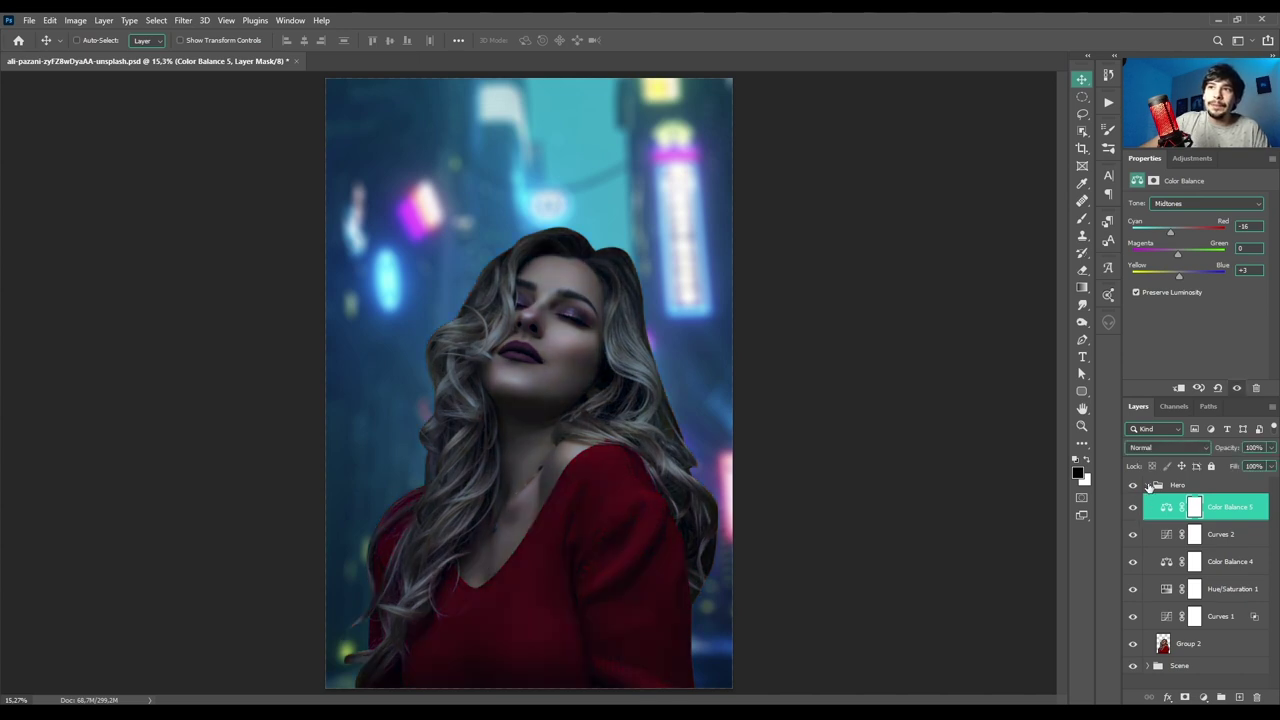
left_click(1147, 485)
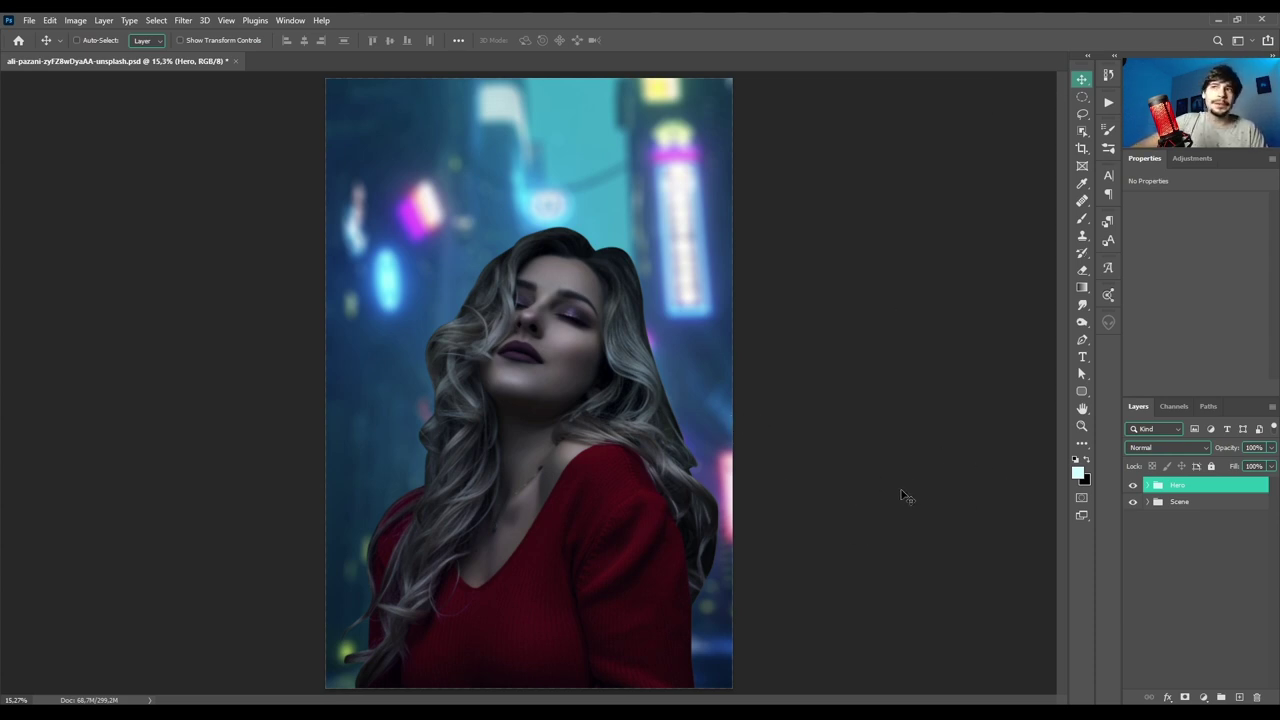
- Add a Solid Color fill layer in bright cyan #35eff7 above the Hero group
left_click(1204, 697)
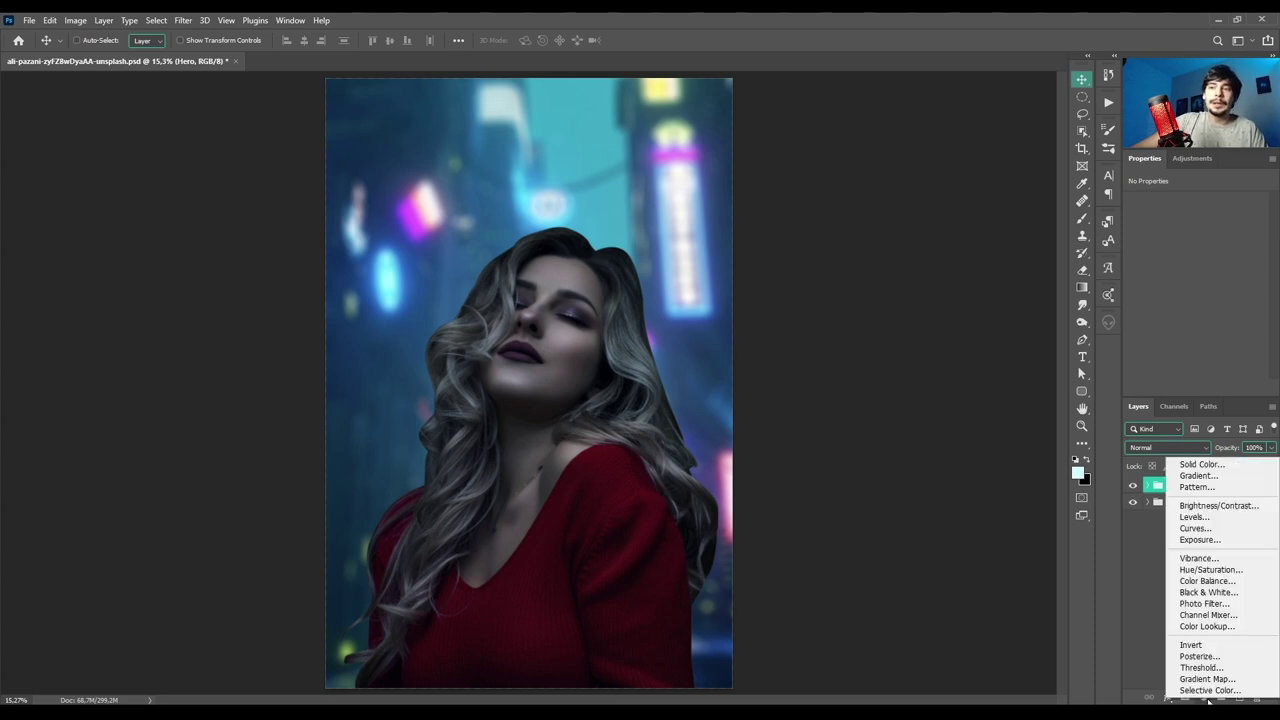
left_click(1203, 466)
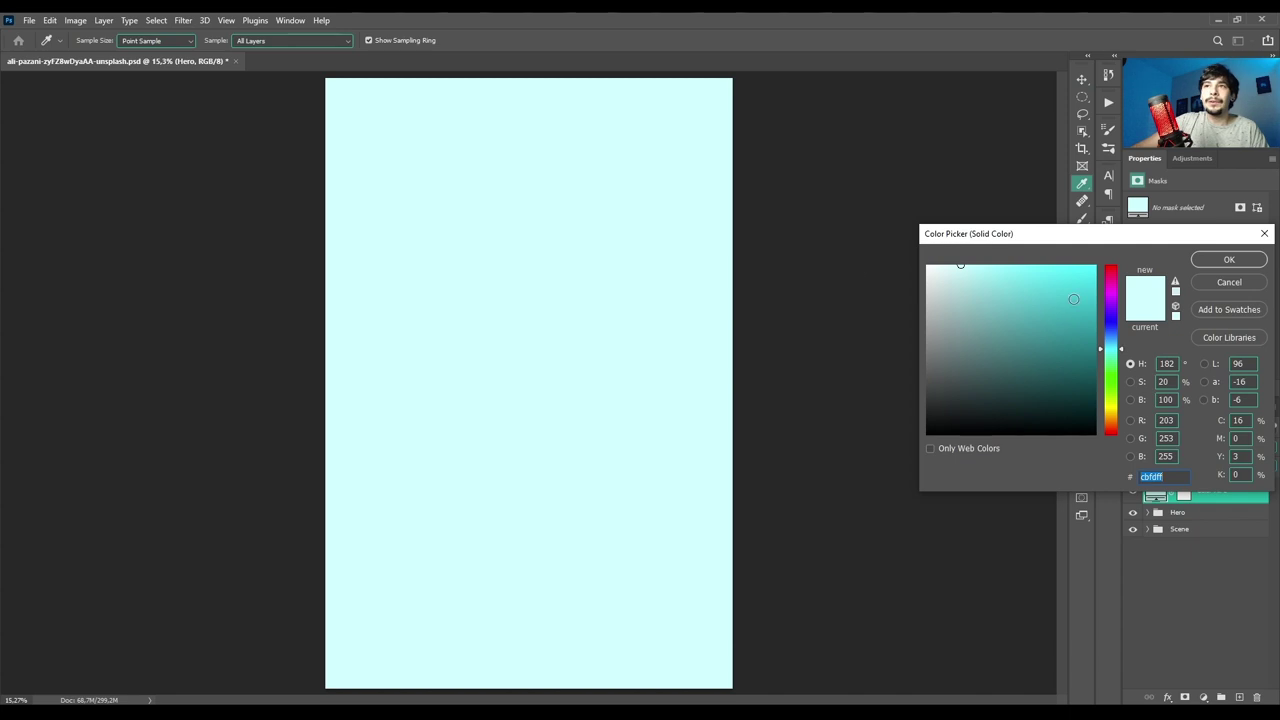
mouse_move(1073, 299)
left_mouse_down()
mouse_move(1078, 285)
mouse_move(1059, 270)
left_mouse_up()
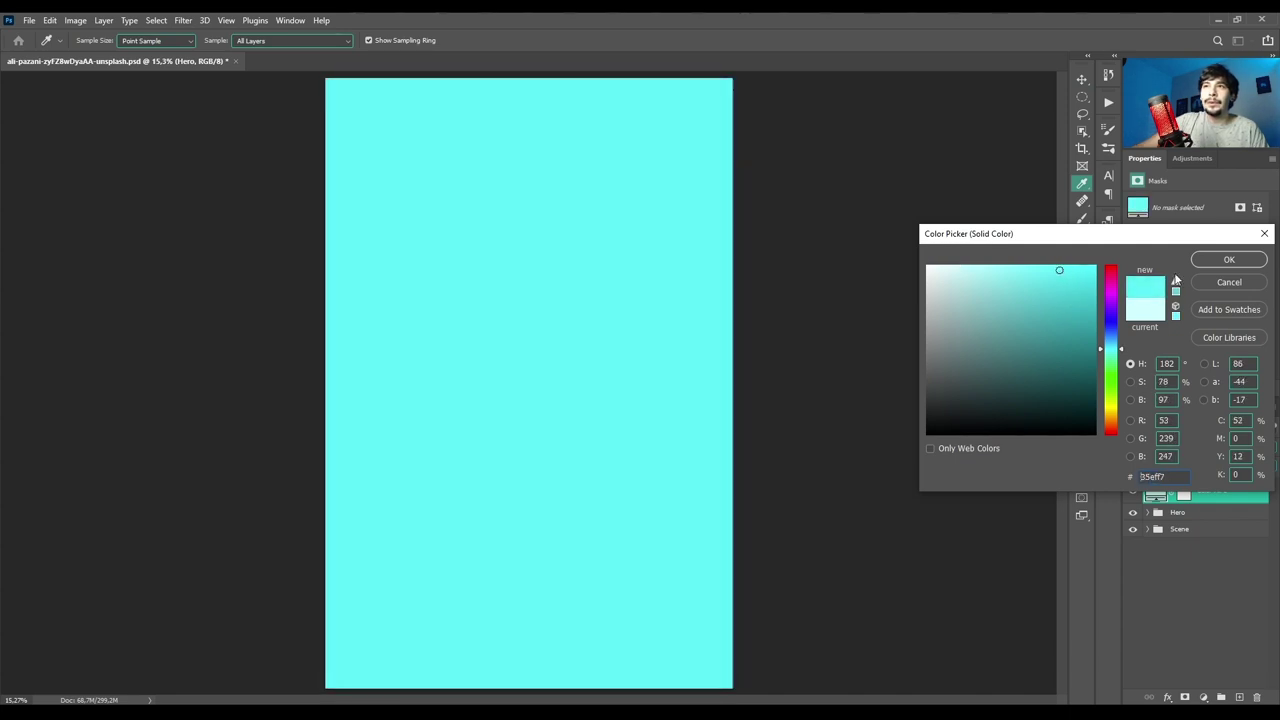
left_click(1216, 261)
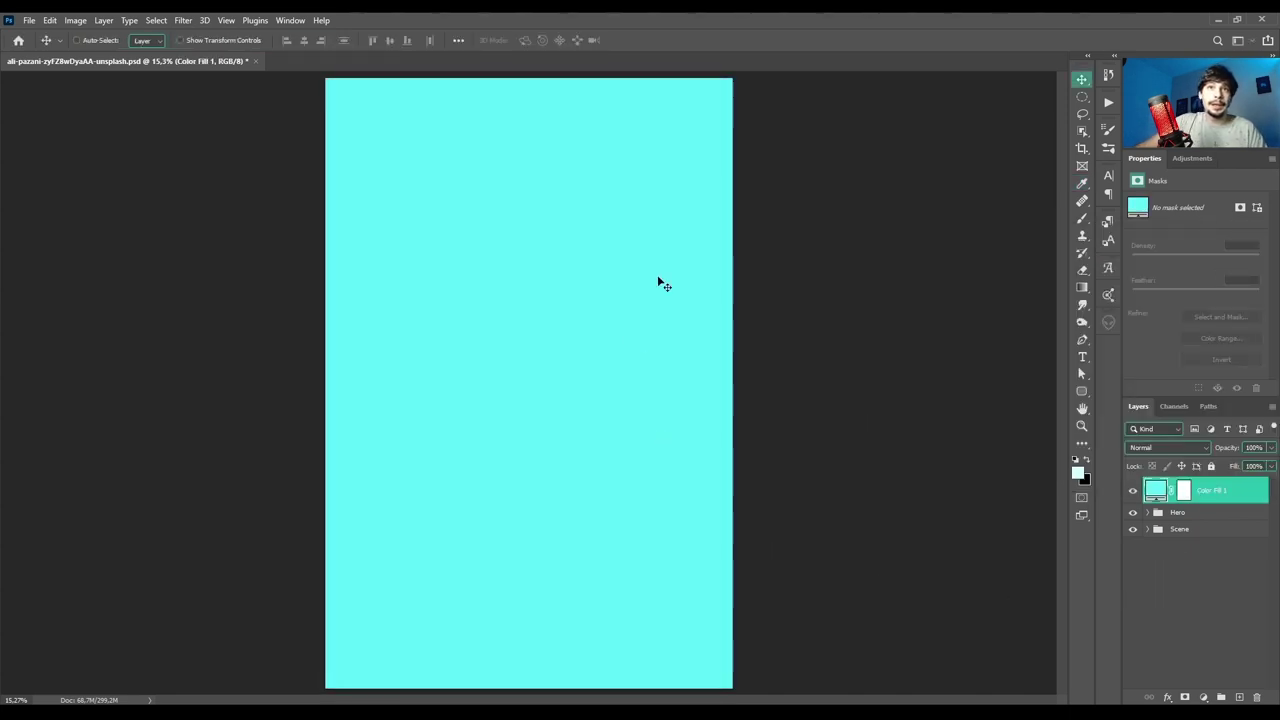
- Set the cyan fill layer's blend mode to Linear Dodge (Add) and invert its layer mask to black
left_click(1140, 447)
left_click(1140, 505)
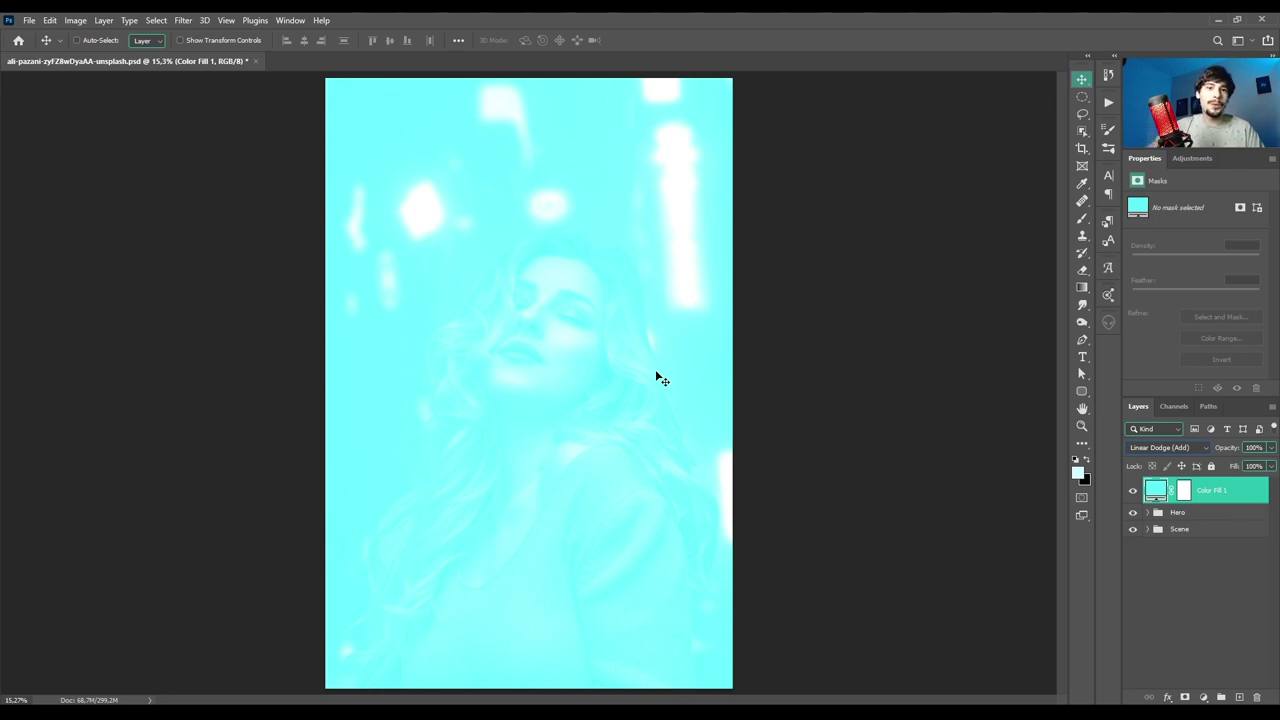
left_click(1185, 490)
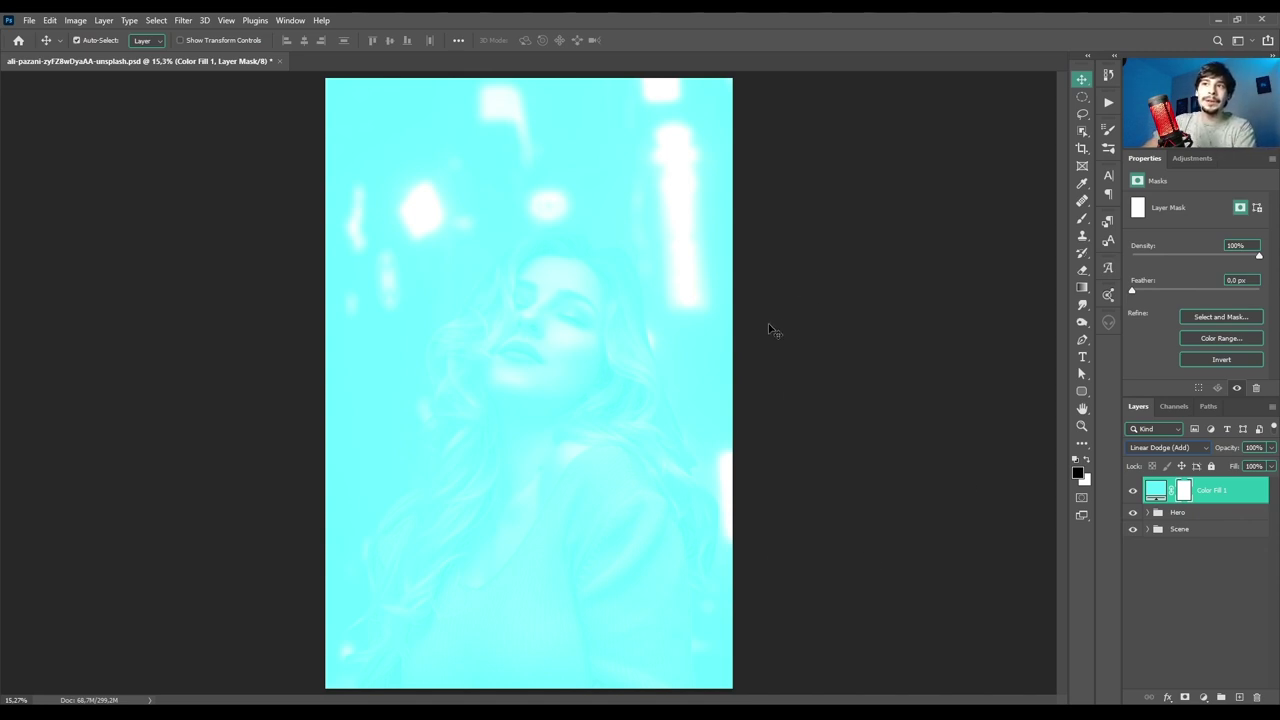
key("ctrl+i")
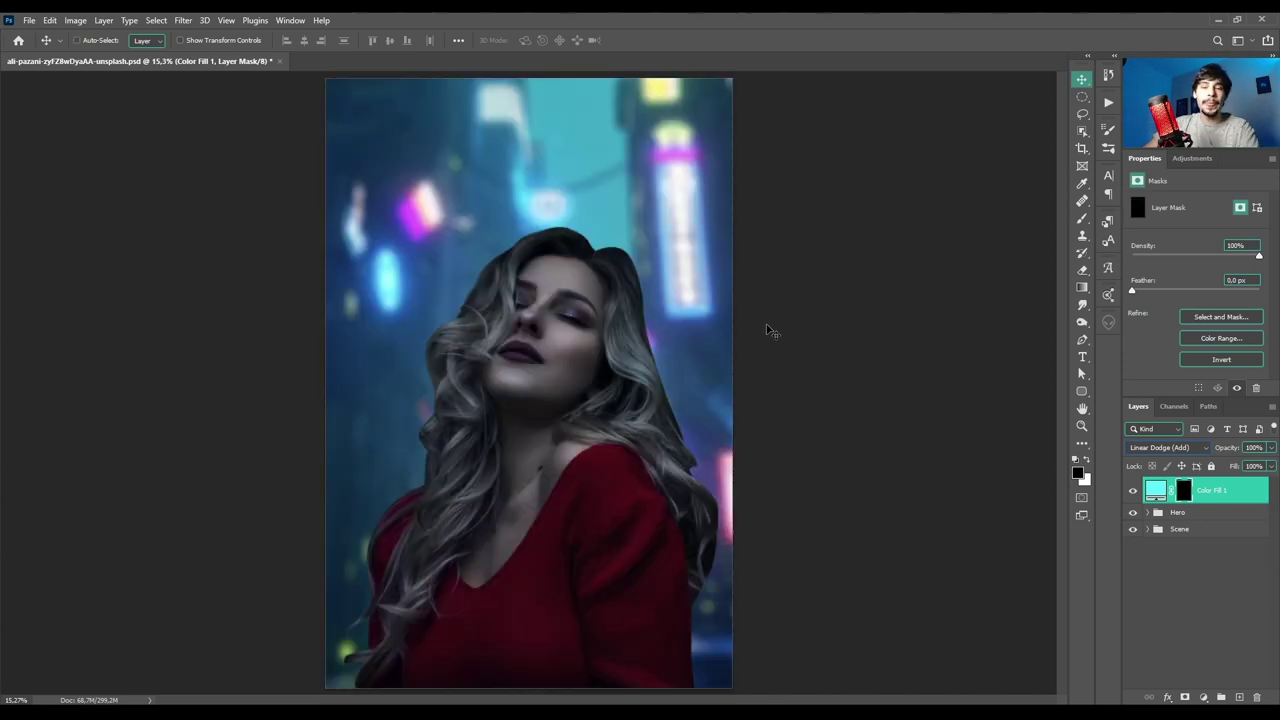
- Activate the Brush tool on the Color Fill 1 mask and reduce the brush size to 35 px
left_click(1194, 545)
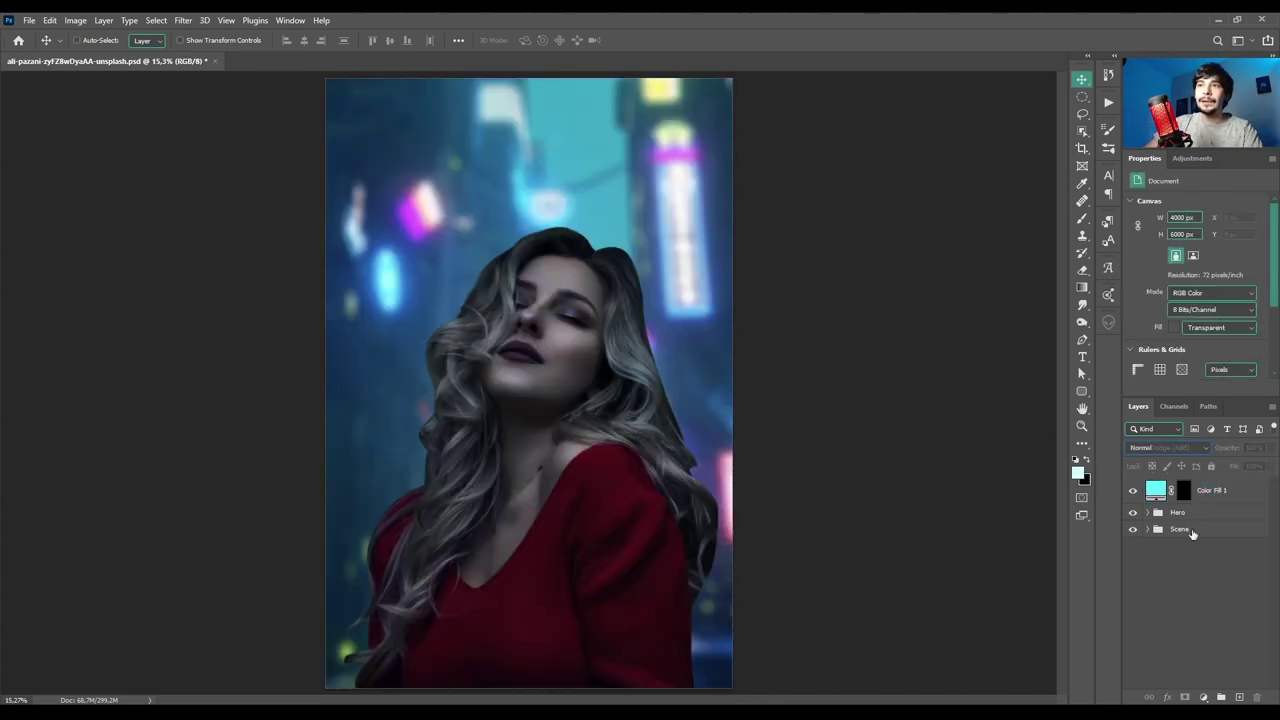
left_click(1183, 493)
key("b")
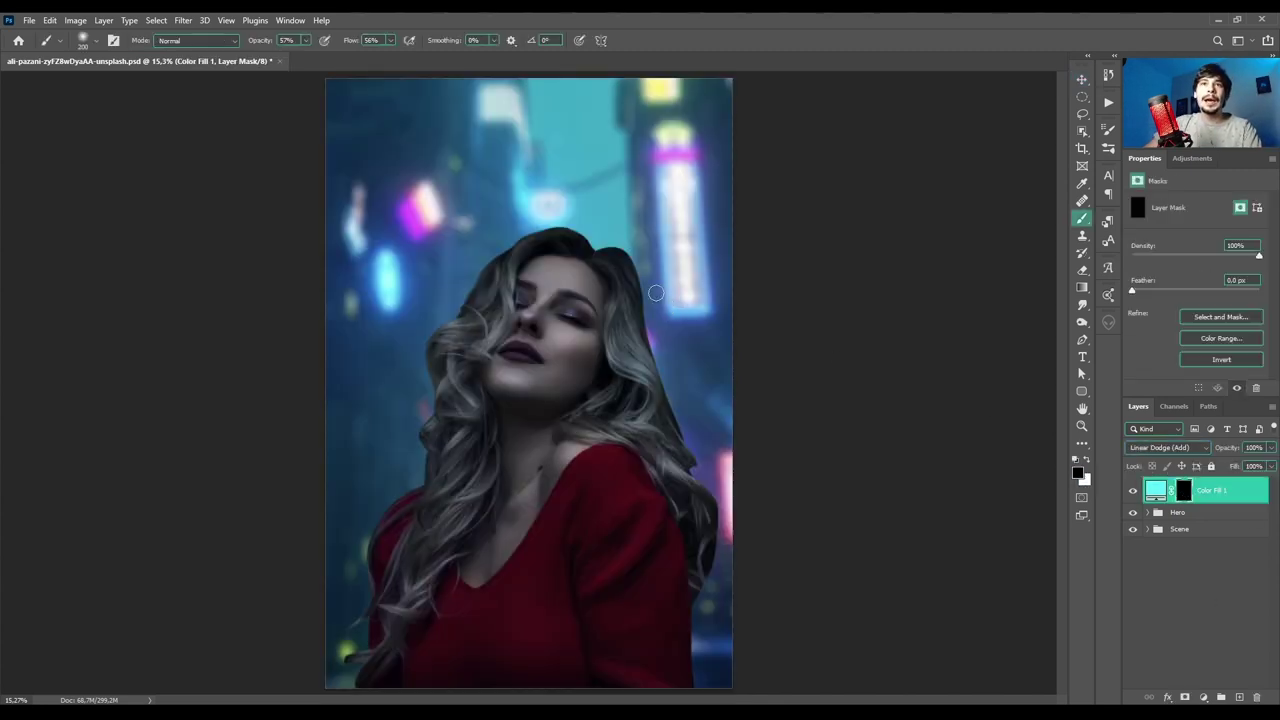
scroll(643, 222, "up", 5)
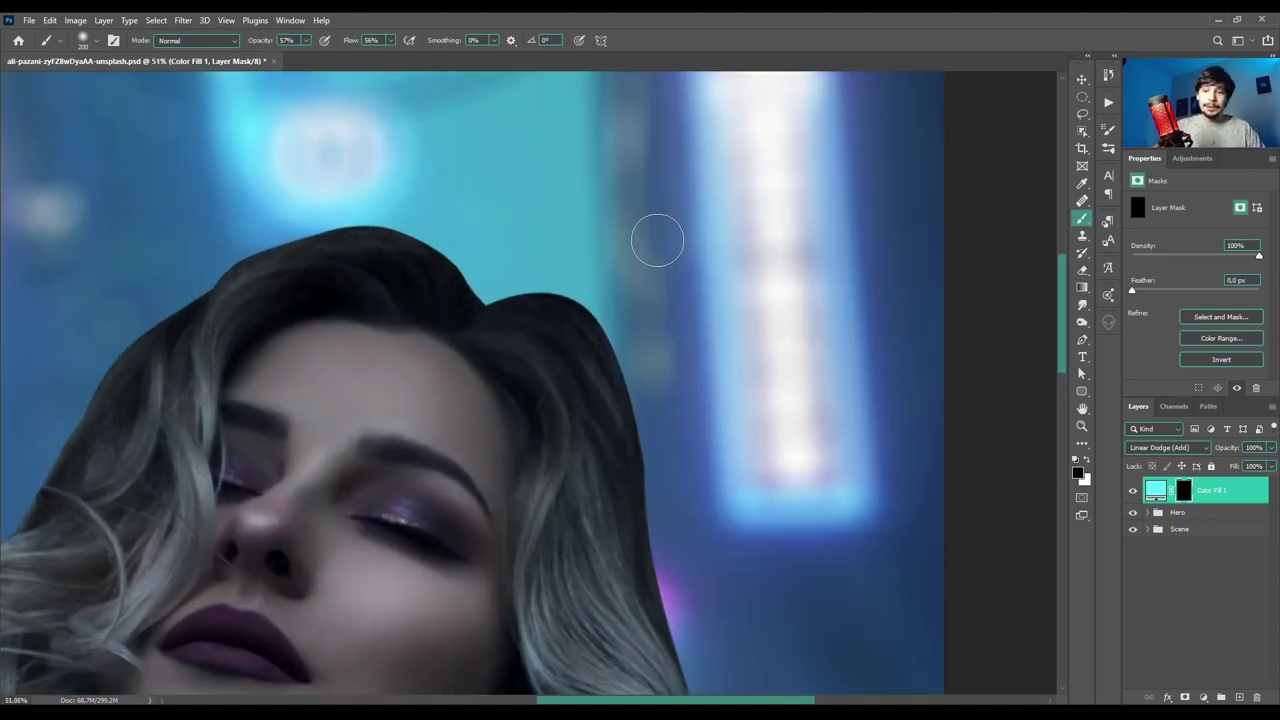
key("[")
key("[")
key("[")
key("[")
key("[")
key("[")
key("[")
key("[")
key("[")
key("[")
key("[")
key("[")
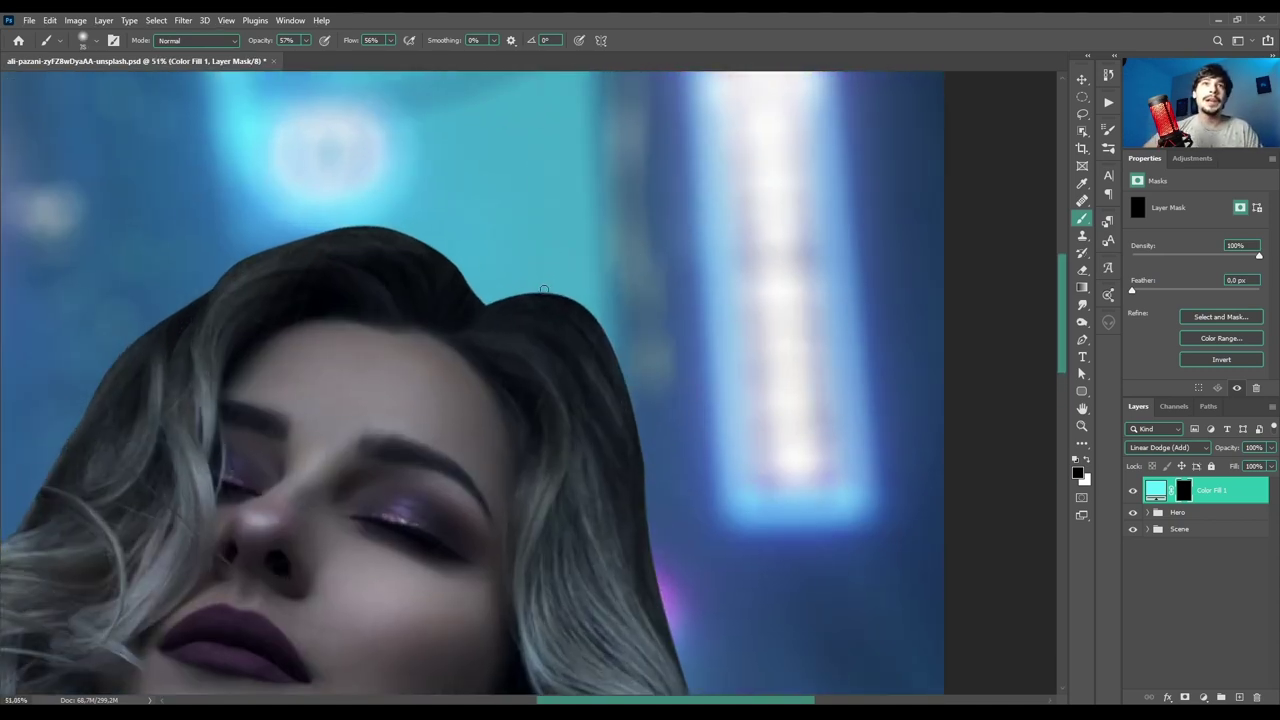
- Search the brush presets for "hair", choose the Hair 2 brush, and set it to white with 100% opacity and 100% flow
right_click(512, 346)
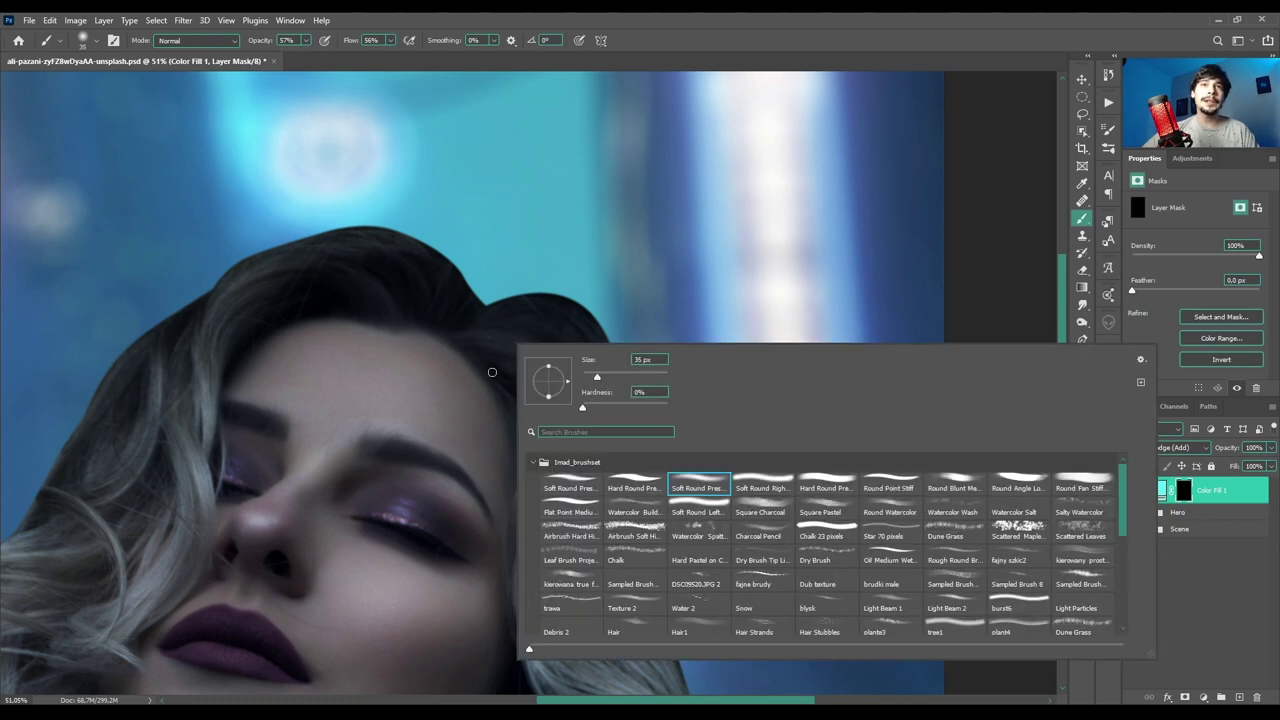
left_click(566, 434)
type("hair")
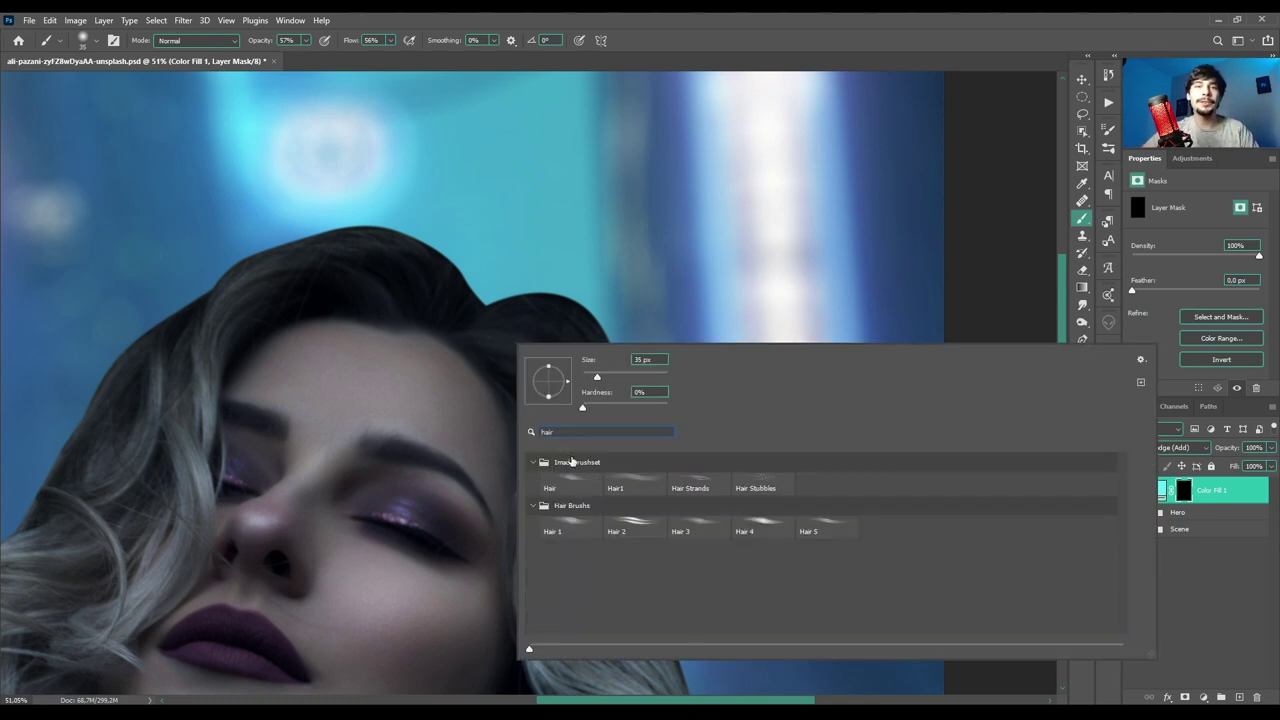
left_click(571, 533)
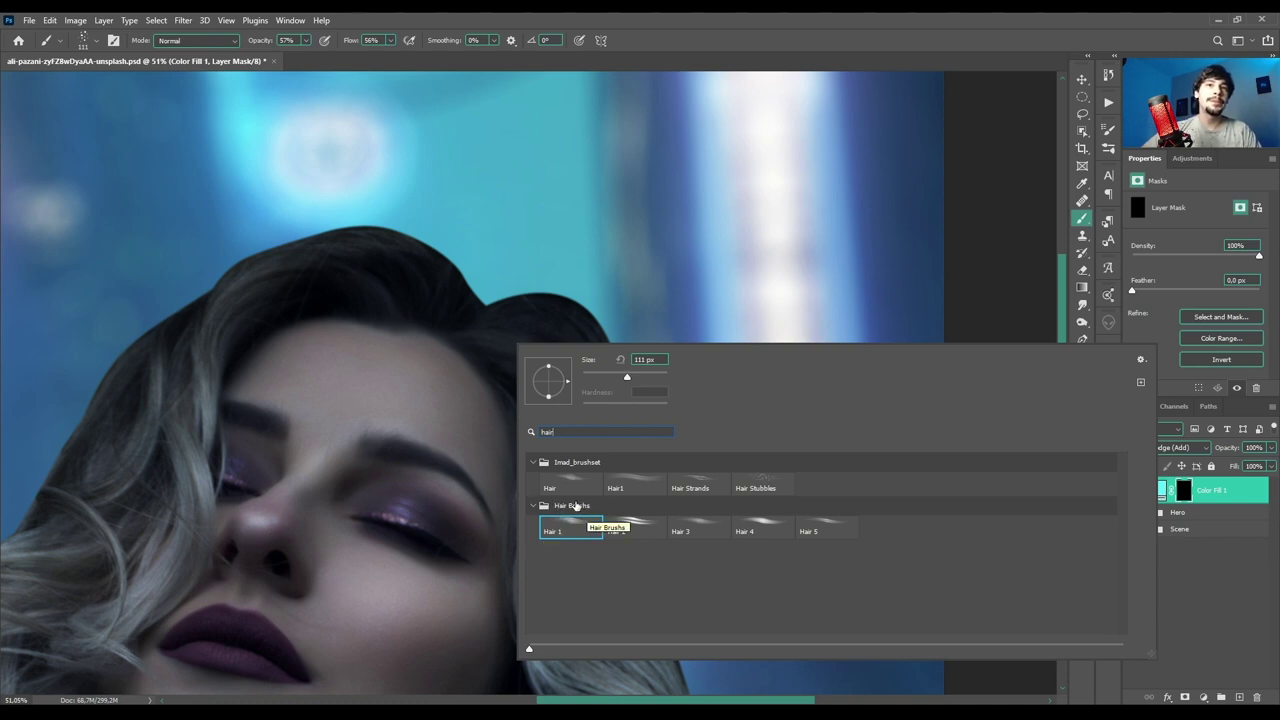
double_click(630, 541)
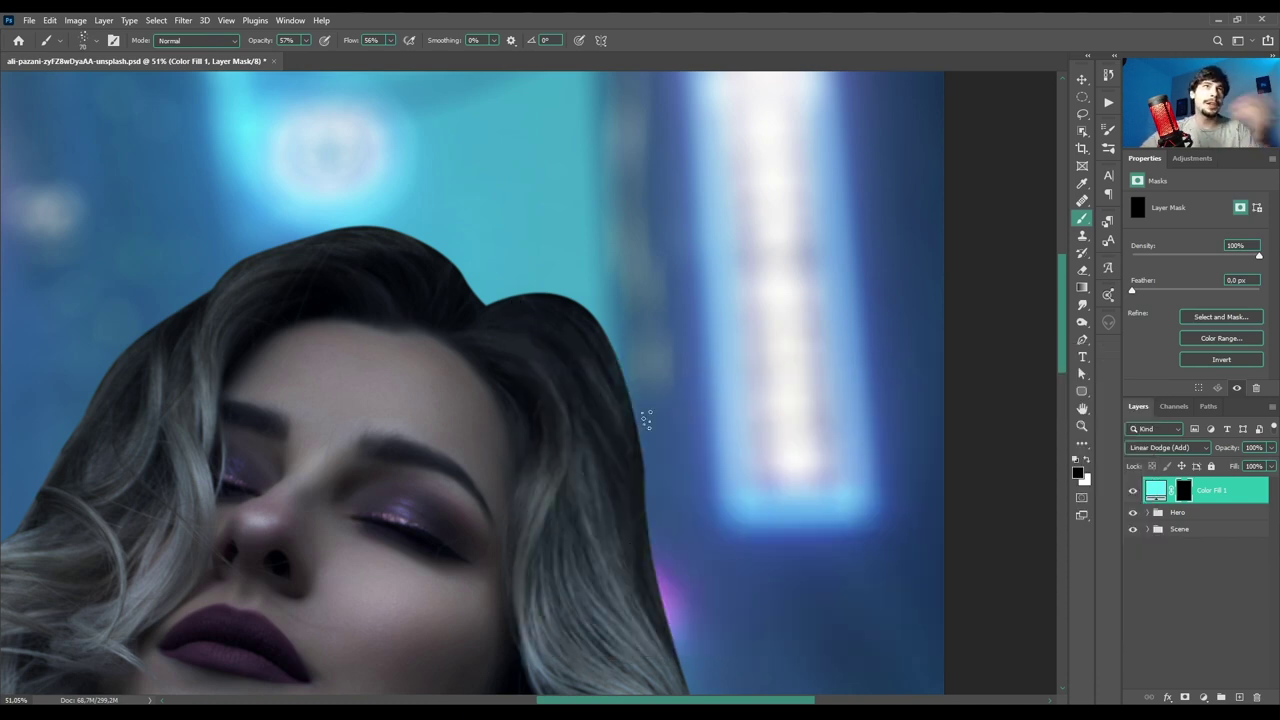
key("x")
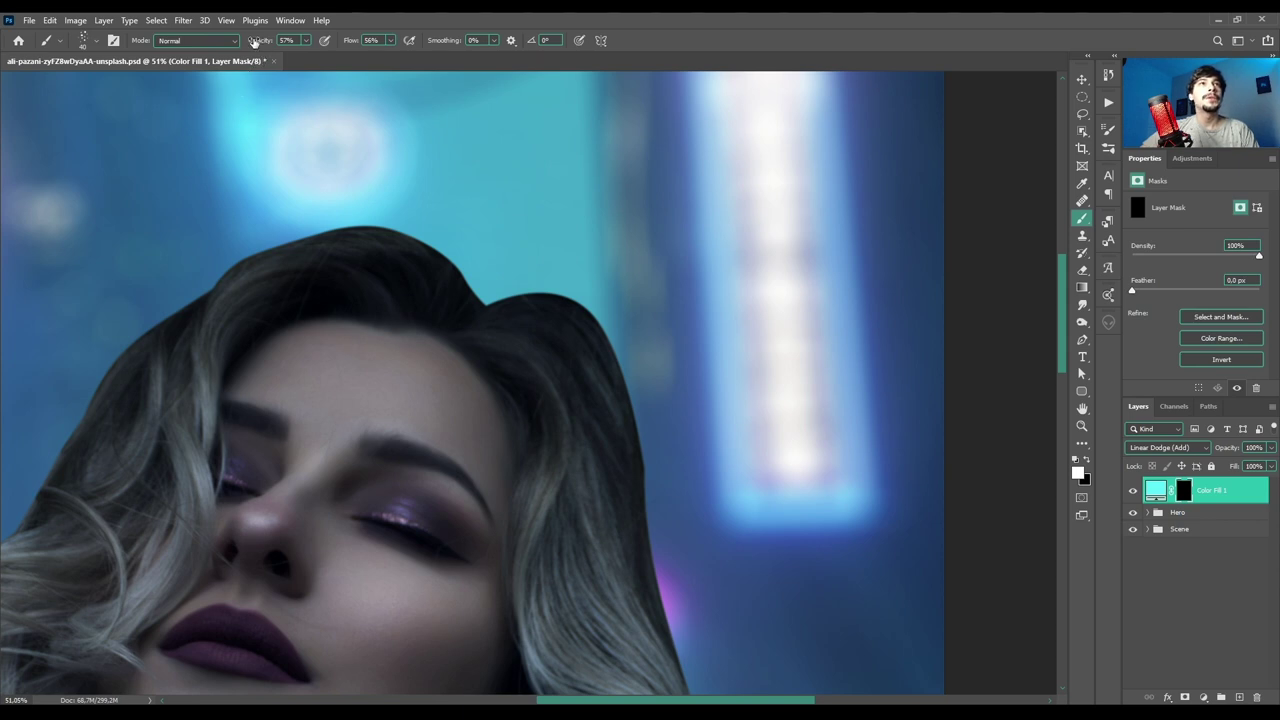
left_click_drag(256, 43, 396, 47)
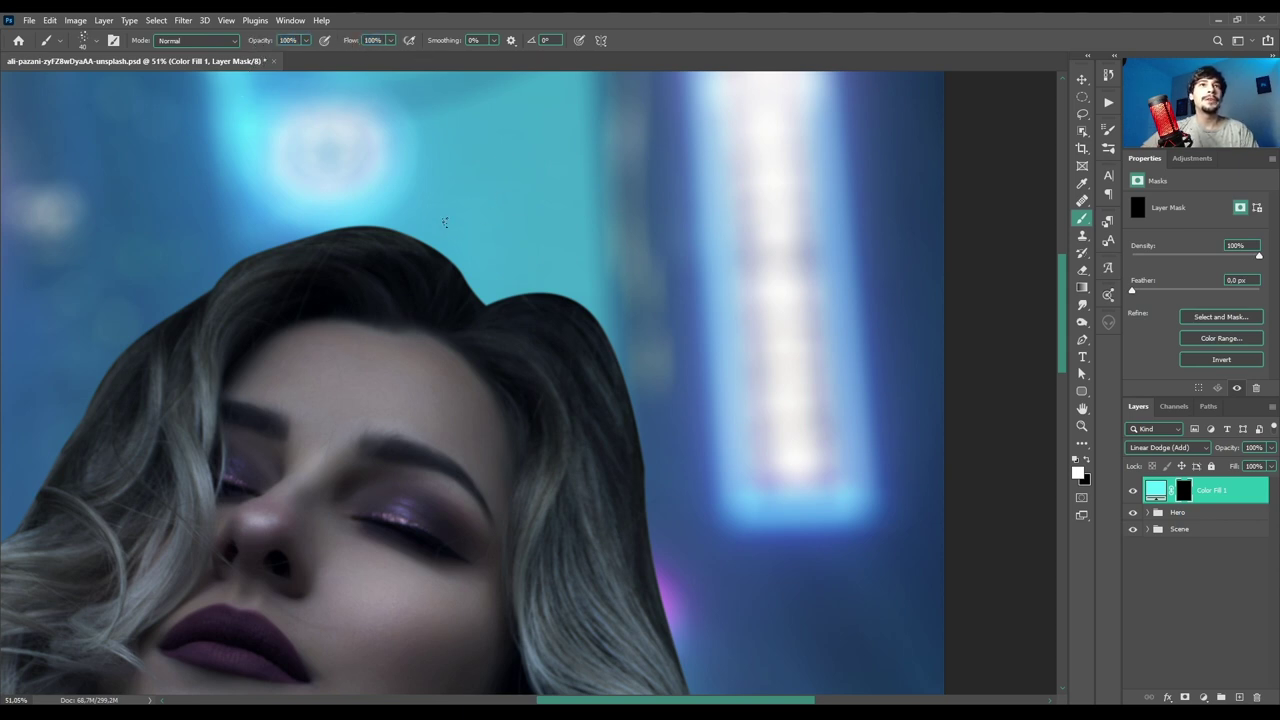
- Paint glowing cyan hair strands on the fill mask from the parting down the hair's outer edge facing the neon sign
mouse_move(483, 308)
left_mouse_down()
mouse_move(554, 292)
mouse_move(588, 312)
mouse_move(542, 288)
mouse_move(626, 410)
mouse_move(616, 348)
mouse_move(630, 420)
mouse_move(642, 390)
left_mouse_up()
mouse_move(600, 320)
left_mouse_down()
mouse_move(640, 440)
mouse_move(505, 300)
mouse_move(633, 519)
mouse_move(628, 390)
mouse_move(648, 565)
mouse_move(640, 415)
mouse_move(674, 605)
left_mouse_up()
left_click_drag(628, 400, 664, 580)
left_click_drag(650, 480, 697, 563)
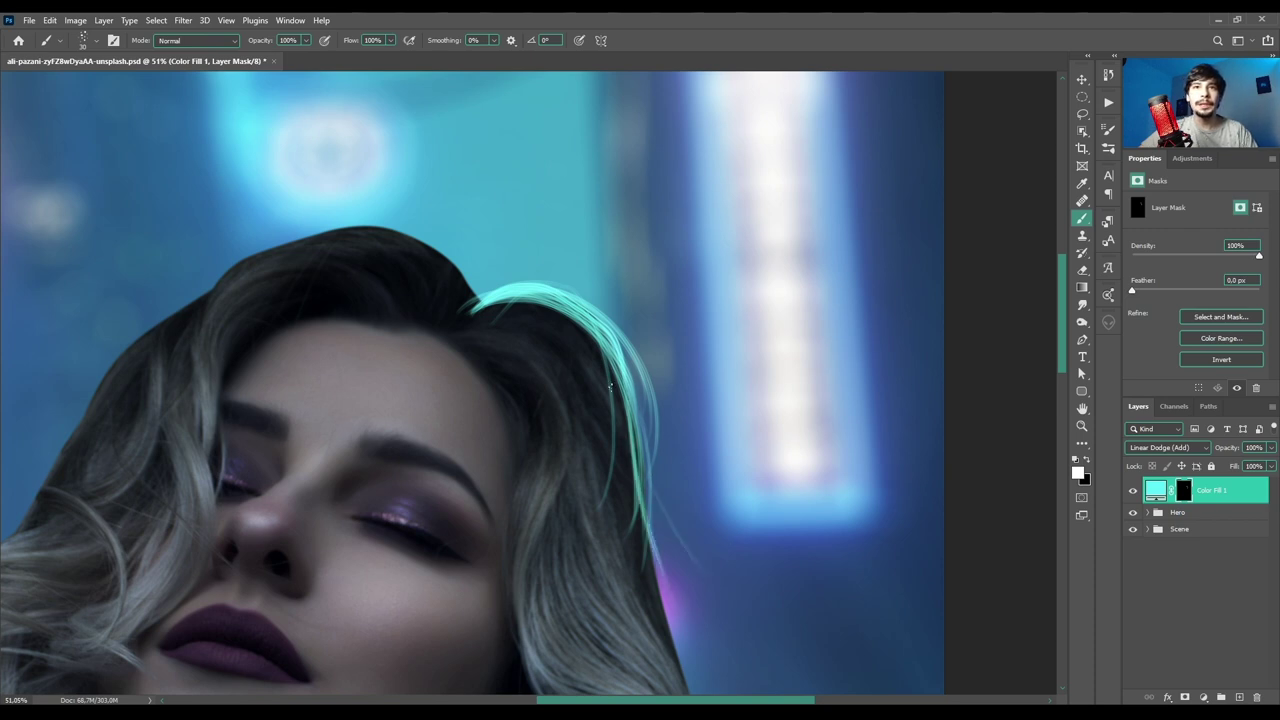
left_click_drag(640, 430, 736, 525)
mouse_move(616, 389)
left_mouse_down()
mouse_move(656, 595)
mouse_move(640, 470)
mouse_move(678, 638)
mouse_move(634, 519)
mouse_move(682, 678)
left_mouse_up()
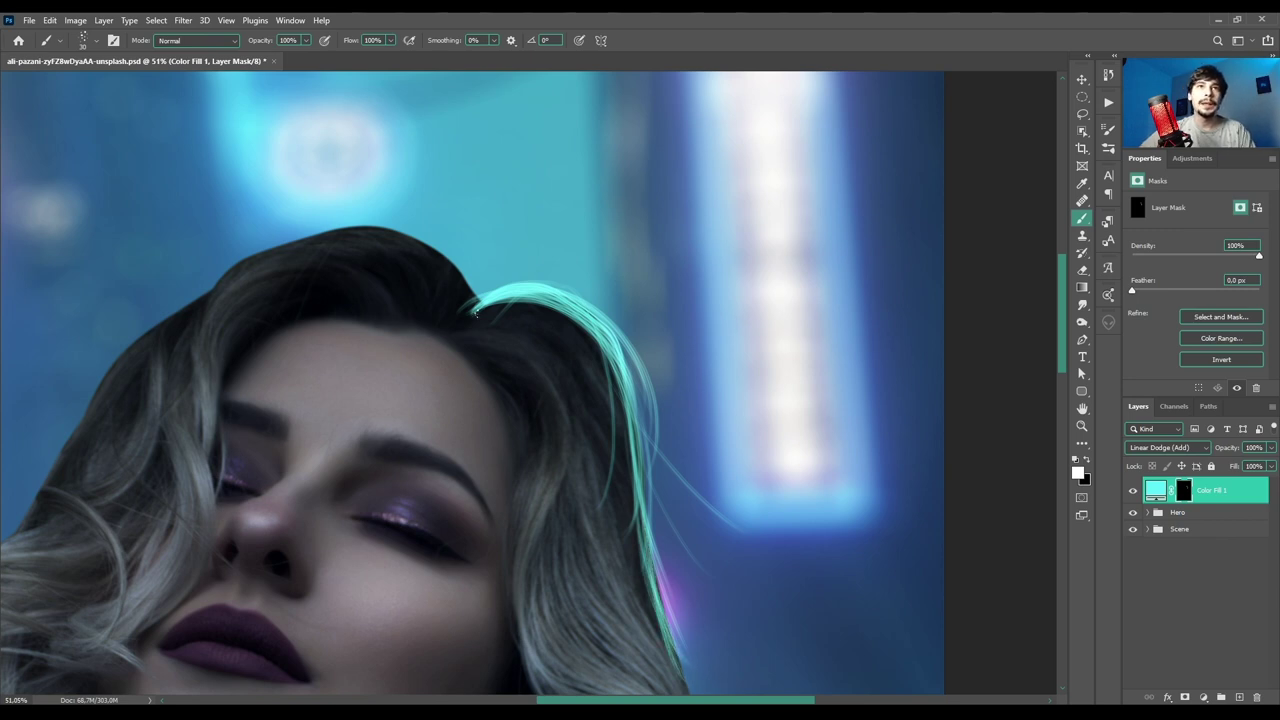
- Paint short cyan flyaway hairs rising from the parting at the top of the woman's head
left_click_drag(475, 312, 436, 250)
mouse_move(474, 304)
left_mouse_down()
mouse_move(488, 250)
mouse_move(524, 256)
left_mouse_up()
left_click_drag(486, 294, 556, 262)
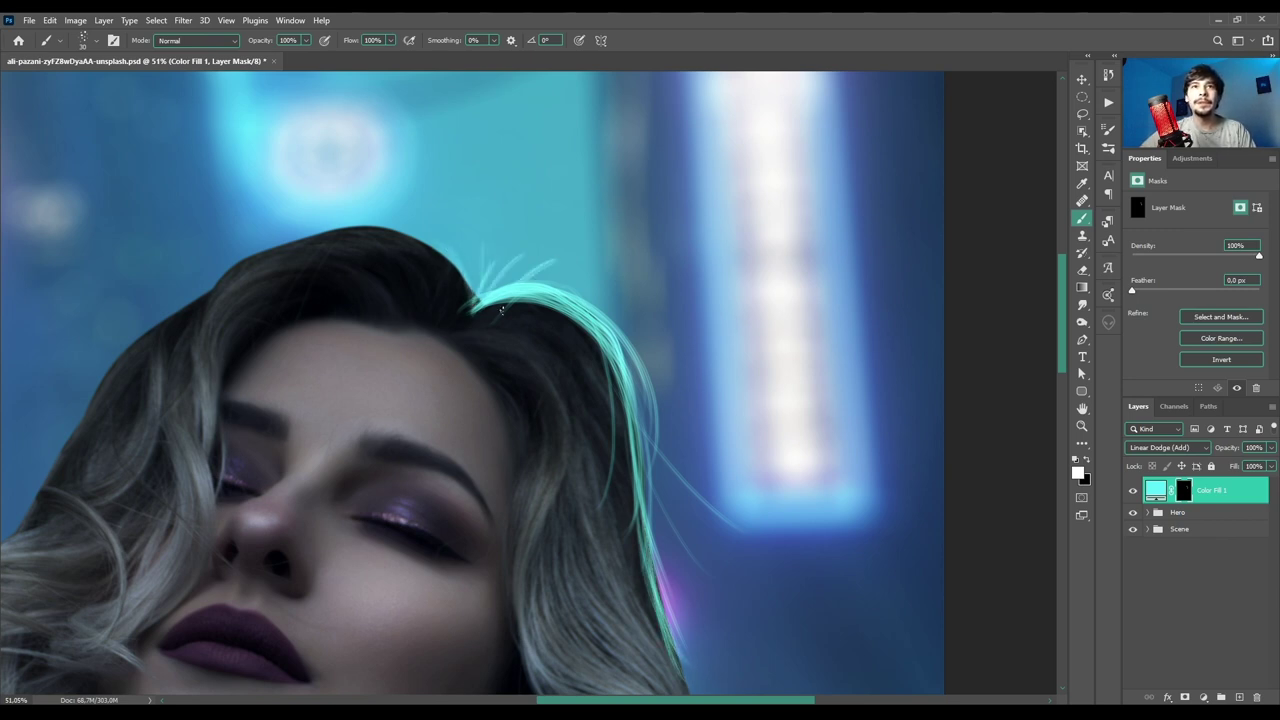
left_click_drag(621, 498, 537, 246)
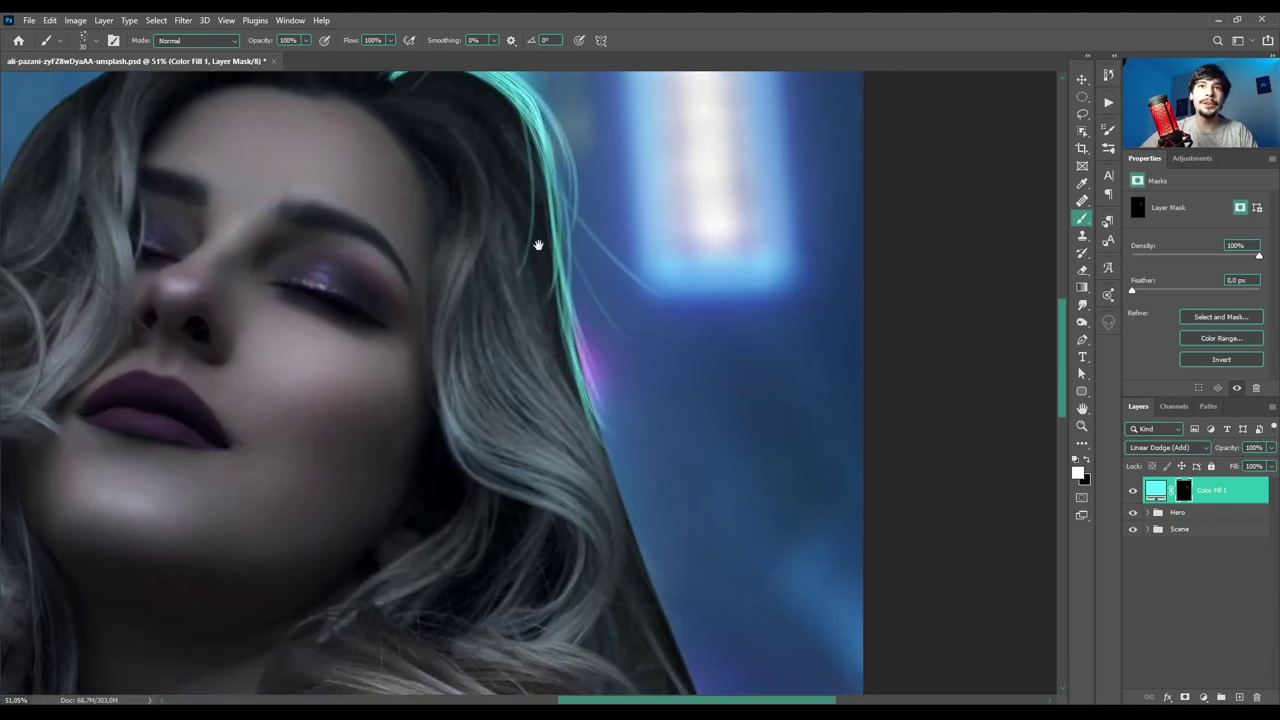
- Paint glowing cyan strands down the hair's outer edge on the neon-sign side, from cheek level to below the chin
left_click_drag(569, 303, 632, 510)
left_click_drag(598, 424, 640, 536)
left_click_drag(606, 446, 644, 560)
left_click_drag(610, 462, 650, 584)
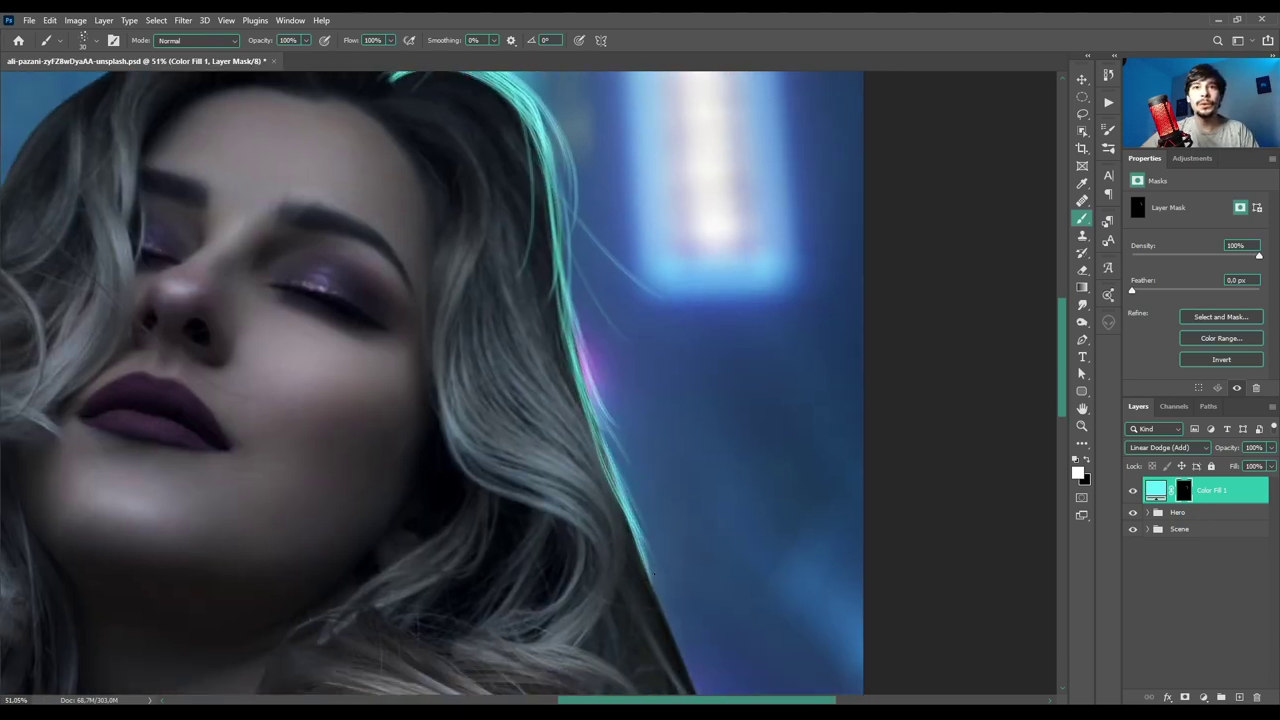
left_click_drag(634, 530, 668, 640)
left_click_drag(624, 518, 662, 624)
left_click_drag(626, 514, 672, 638)
left_click_drag(636, 544, 684, 664)
left_click_drag(630, 560, 696, 680)
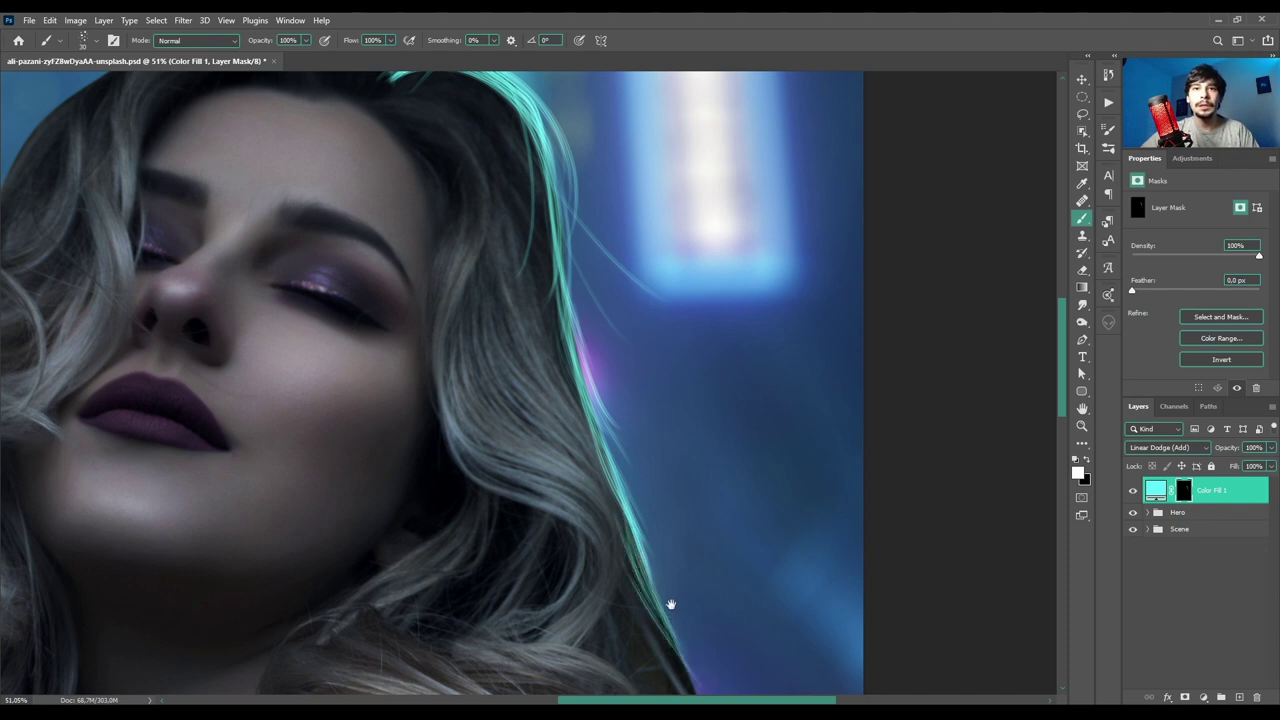
- Extend the cyan strands down the same hair edge from chin level to the pointed flick above the shoulder
left_click_drag(652, 504, 553, 249)
left_click_drag(566, 366, 620, 464)
left_click_drag(572, 392, 626, 468)
left_click_drag(566, 378, 610, 464)
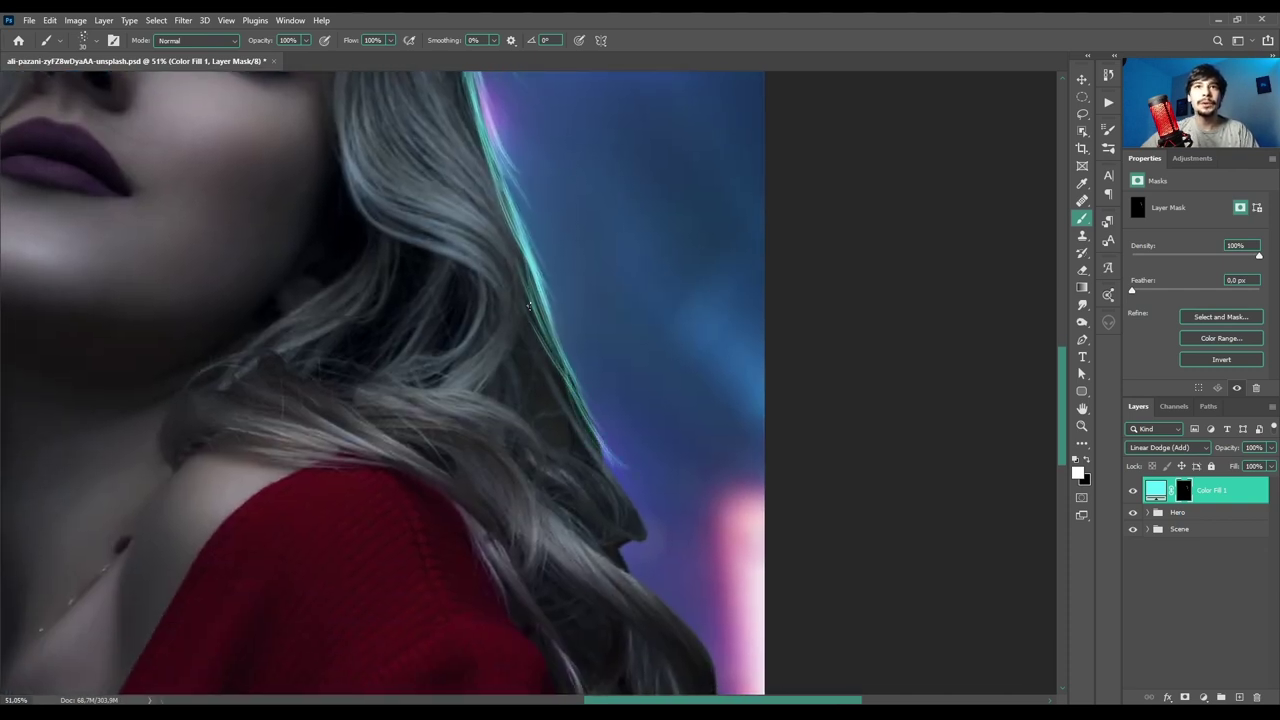
left_click_drag(556, 356, 604, 410)
mouse_move(542, 314)
left_mouse_down()
mouse_move(600, 390)
mouse_move(590, 362)
left_mouse_up()
left_click_drag(534, 286, 584, 376)
left_click_drag(538, 308, 596, 440)
mouse_move(548, 338)
left_mouse_down()
mouse_move(523, 305)
mouse_move(641, 552)
mouse_move(599, 484)
mouse_move(640, 542)
left_mouse_up()
- Paint cyan strands from the flick around the outer curl beside the pink neon light
mouse_move(606, 484)
left_mouse_down()
mouse_move(644, 542)
mouse_move(612, 536)
mouse_move(600, 515)
mouse_move(630, 542)
mouse_move(613, 537)
mouse_move(616, 564)
mouse_move(712, 668)
left_mouse_up()
mouse_move(608, 567)
left_mouse_down()
mouse_move(515, 371)
mouse_move(623, 514)
left_mouse_up()
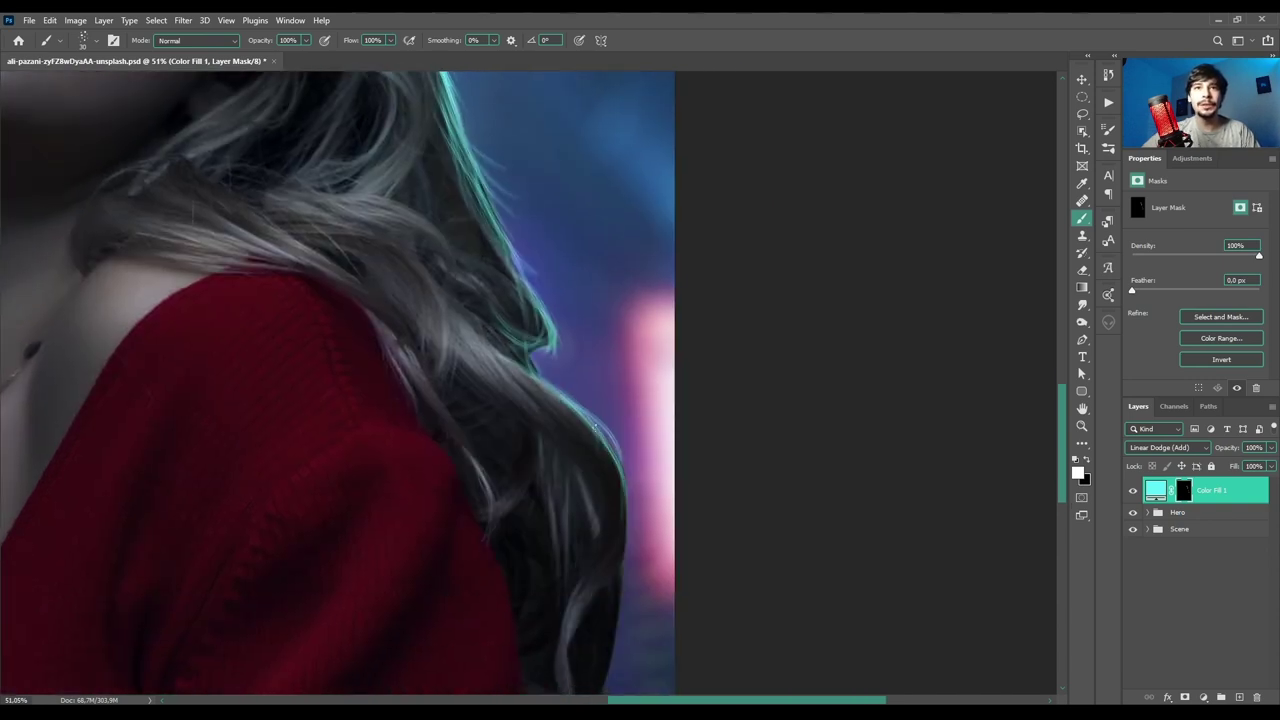
mouse_move(594, 428)
left_mouse_down()
mouse_move(620, 506)
mouse_move(623, 464)
mouse_move(625, 514)
mouse_move(626, 502)
mouse_move(604, 650)
left_mouse_up()
mouse_move(524, 372)
left_mouse_down()
mouse_move(619, 439)
mouse_move(638, 470)
mouse_move(640, 545)
left_mouse_up()
left_click_drag(626, 480, 622, 590)
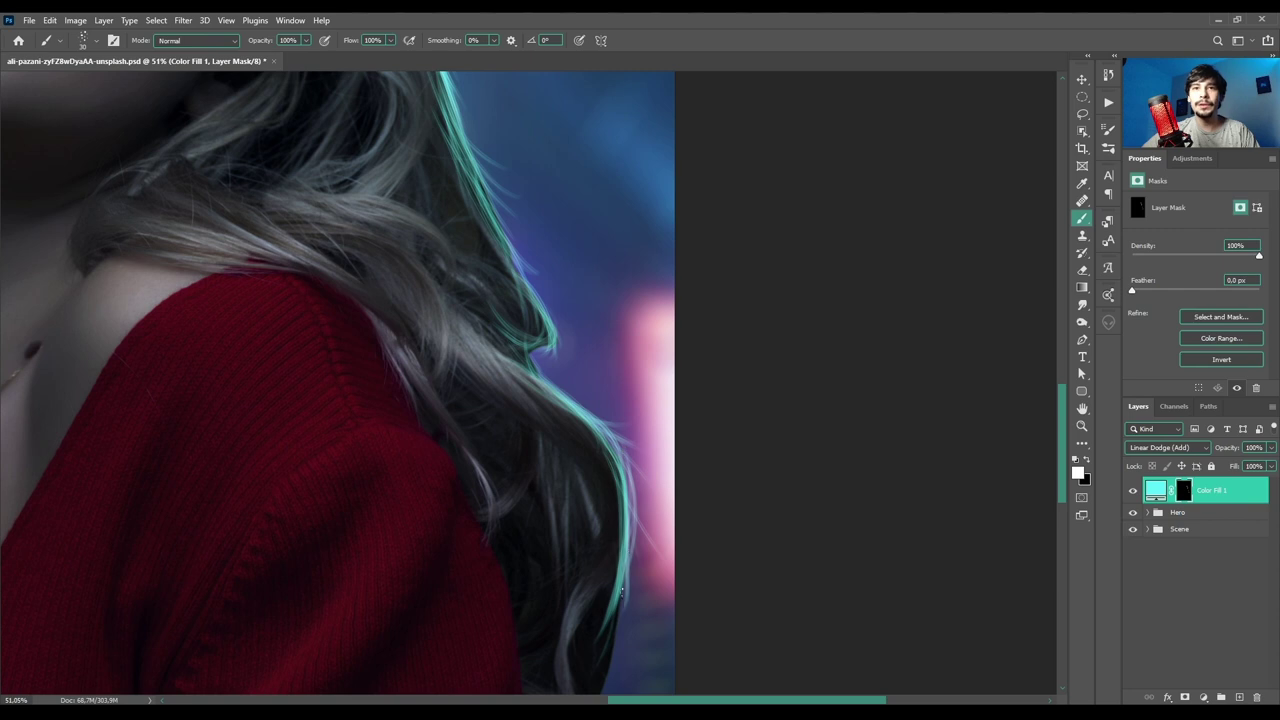
- Paint cyan strands along the lower curl beside the pink light, down to the hair ends next to the red sleeve
scroll(540, 380, "down", 3)
left_click_drag(604, 400, 560, 494)
left_click_drag(592, 418, 566, 542)
left_click_drag(584, 444, 570, 568)
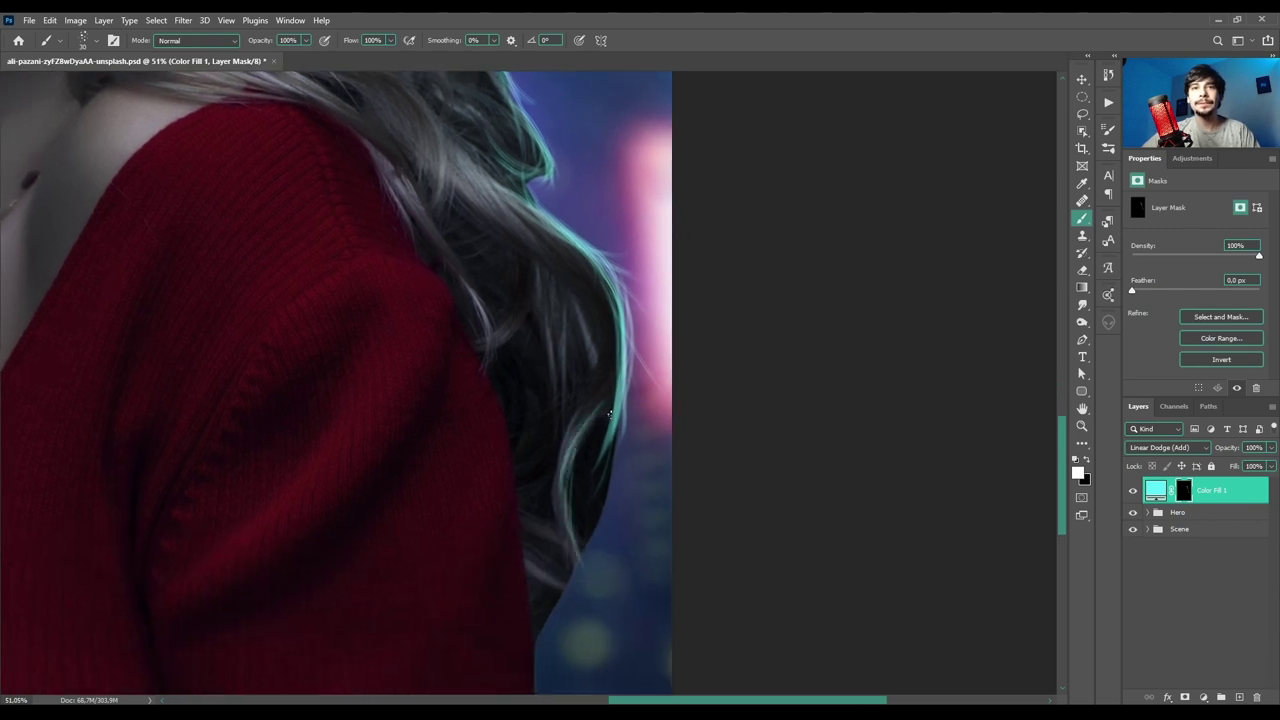
left_click_drag(614, 430, 588, 542)
left_click_drag(622, 426, 592, 550)
left_click_drag(608, 476, 558, 590)
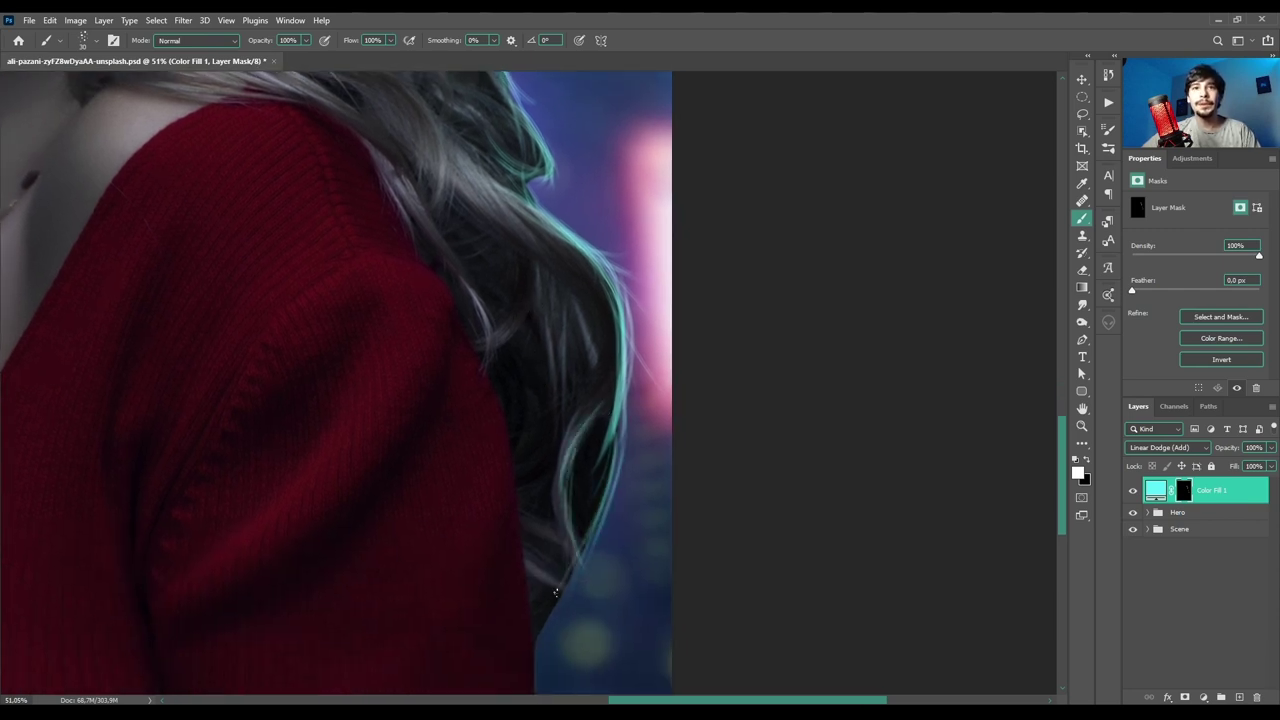
left_click_drag(600, 514, 555, 600)
left_click_drag(582, 546, 537, 648)
left_click_drag(586, 538, 552, 628)
left_click_drag(602, 508, 564, 622)
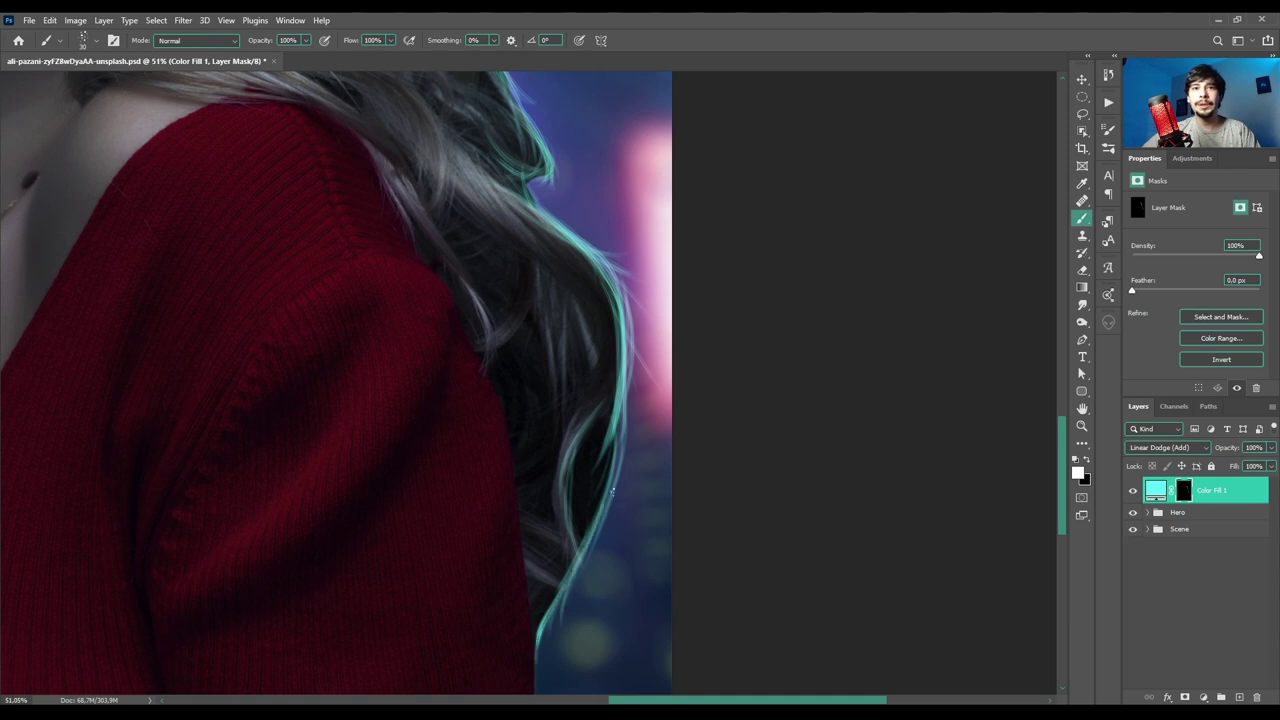
- Add fine cyan flyaways and inner strands around the hair ends beside the red sleeve
left_click_drag(598, 532, 578, 604)
mouse_move(613, 484)
left_mouse_down()
mouse_move(594, 566)
mouse_move(560, 616)
left_mouse_up()
left_click_drag(548, 556, 536, 628)
left_click_drag(544, 580, 544, 645)
left_click_drag(560, 556, 546, 630)
left_click_drag(576, 522, 552, 606)
left_click_drag(532, 562, 556, 590)
mouse_move(590, 520)
left_mouse_down()
mouse_move(536, 560)
mouse_move(540, 548)
left_mouse_up()
left_click_drag(606, 440, 593, 524)
left_click_drag(604, 448, 574, 536)
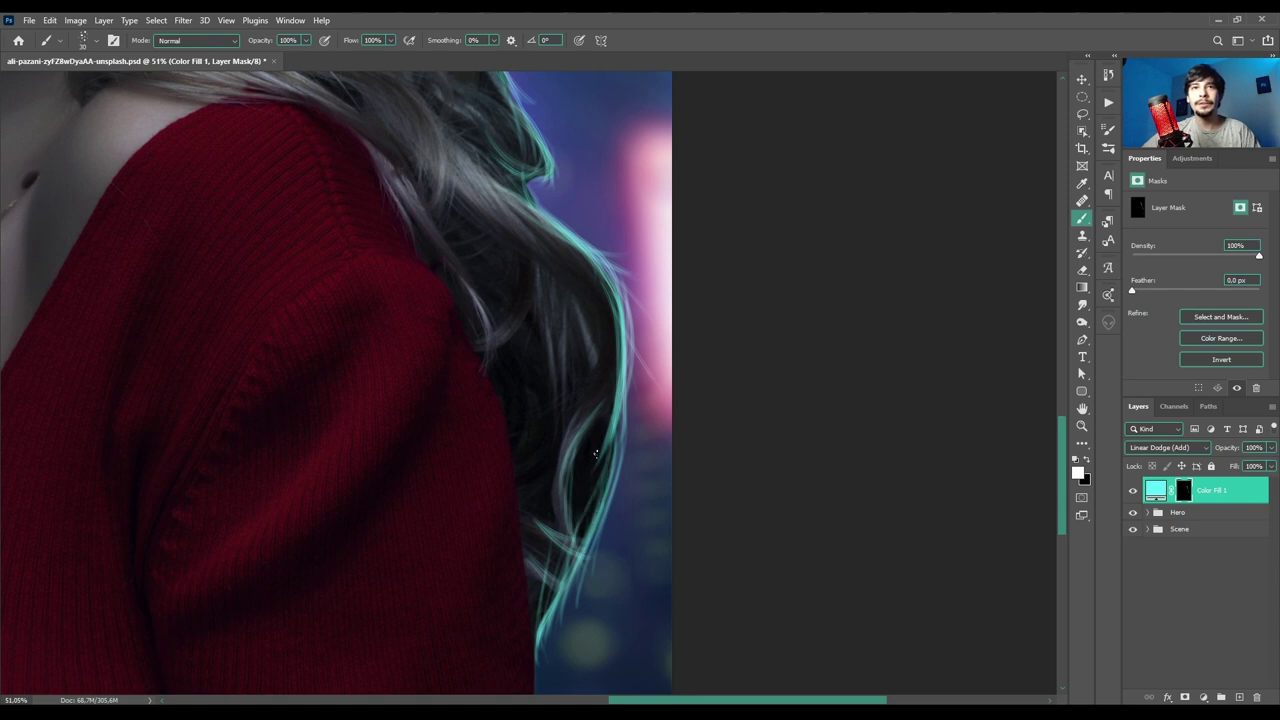
- Add thin cyan strands inside the upper part of the curl next to the pink light
left_click_drag(601, 282, 605, 360)
left_click_drag(580, 252, 612, 364)
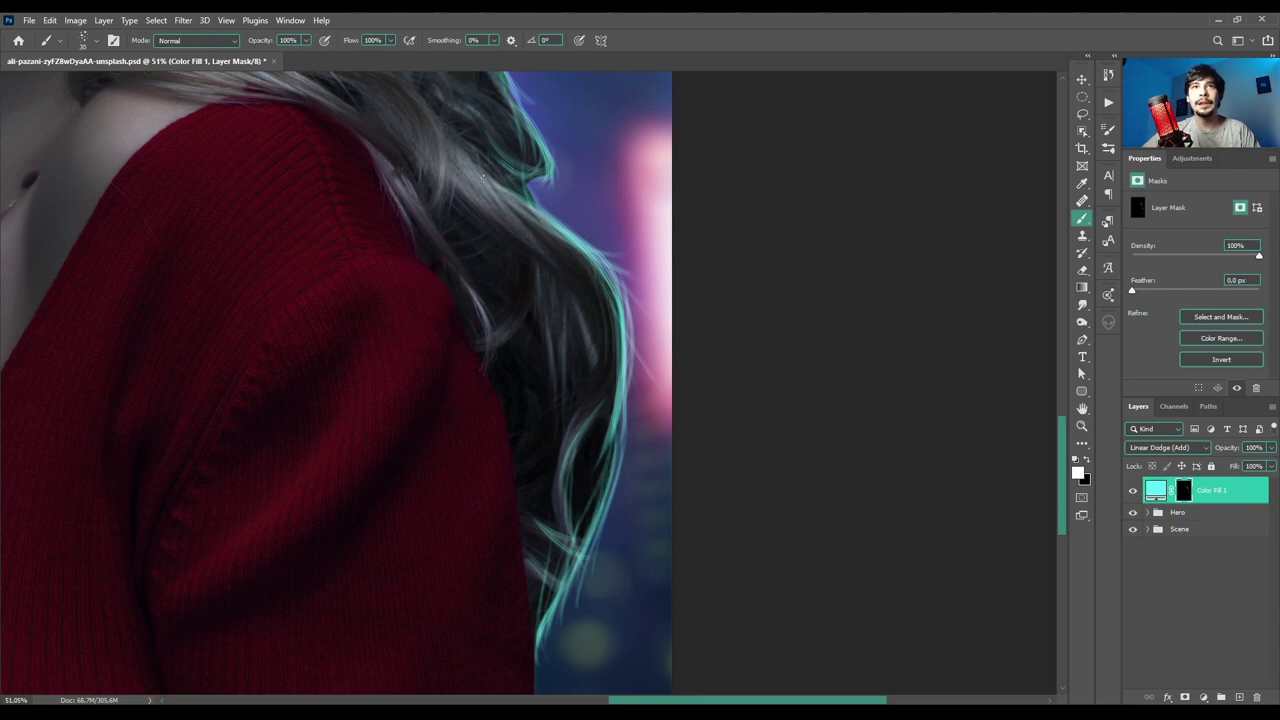
mouse_move(500, 202)
left_mouse_down()
mouse_move(560, 250)
mouse_move(604, 340)
left_mouse_up()
left_click_drag(592, 276, 608, 370)
- Thicken the rim light with extra inner and stray cyan strands on the sign-side hair edge from shoulder to cheek
left_click_drag(595, 322, 728, 629)
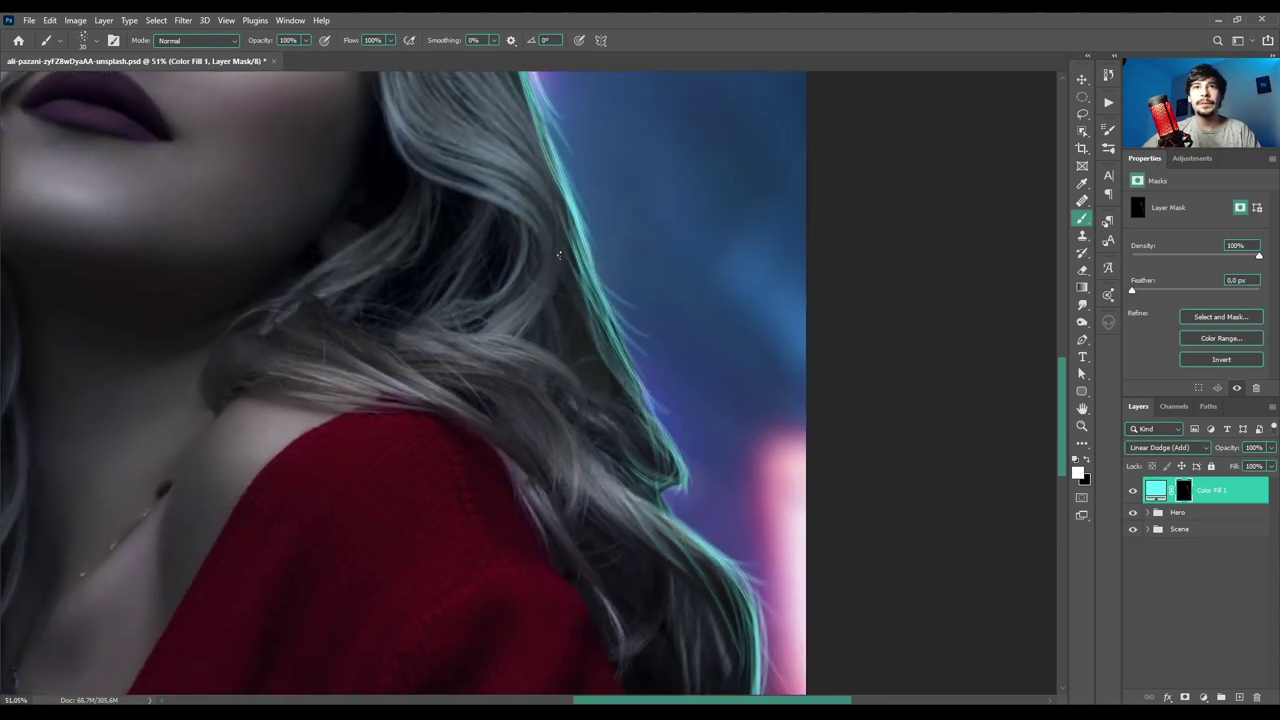
left_click_drag(559, 255, 628, 382)
left_click_drag(556, 258, 608, 366)
left_click_drag(598, 304, 713, 507)
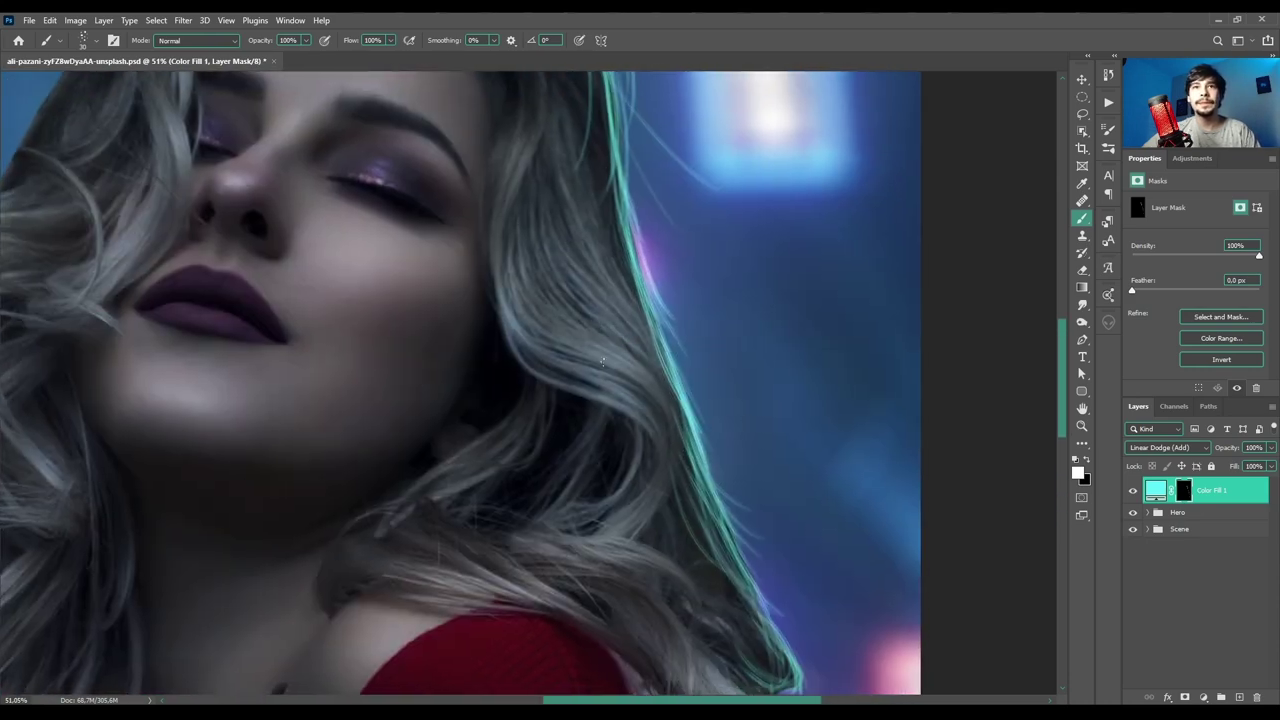
left_click_drag(610, 252, 668, 380)
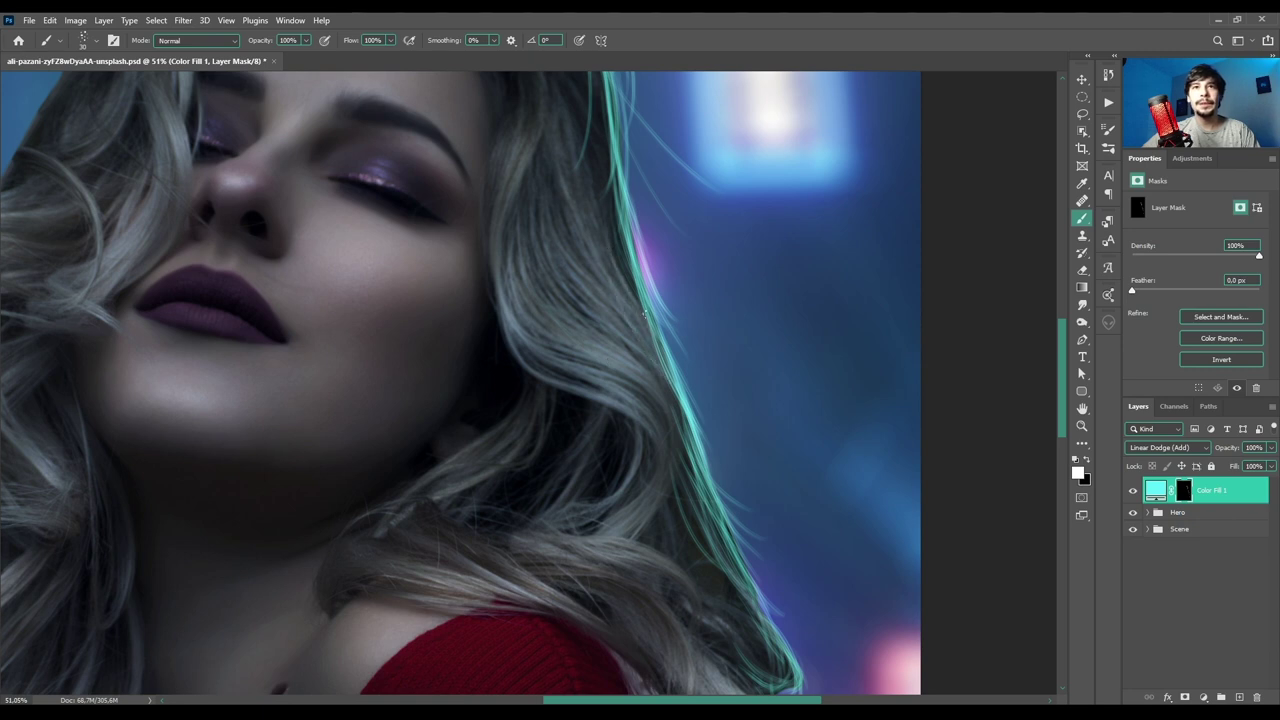
left_click_drag(618, 292, 698, 380)
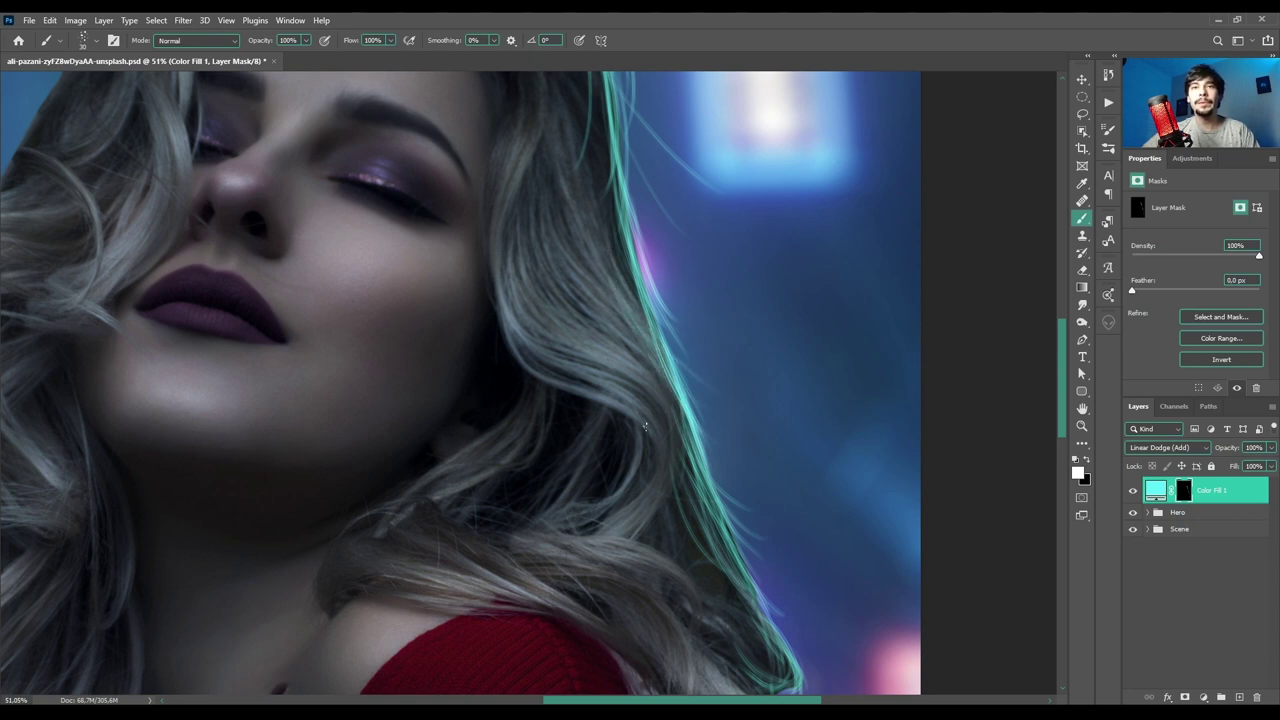
left_click_drag(643, 262, 703, 520)
mouse_move(521, 203)
left_mouse_down()
mouse_move(440, 172)
mouse_move(451, 190)
mouse_move(346, 178)
left_mouse_up()
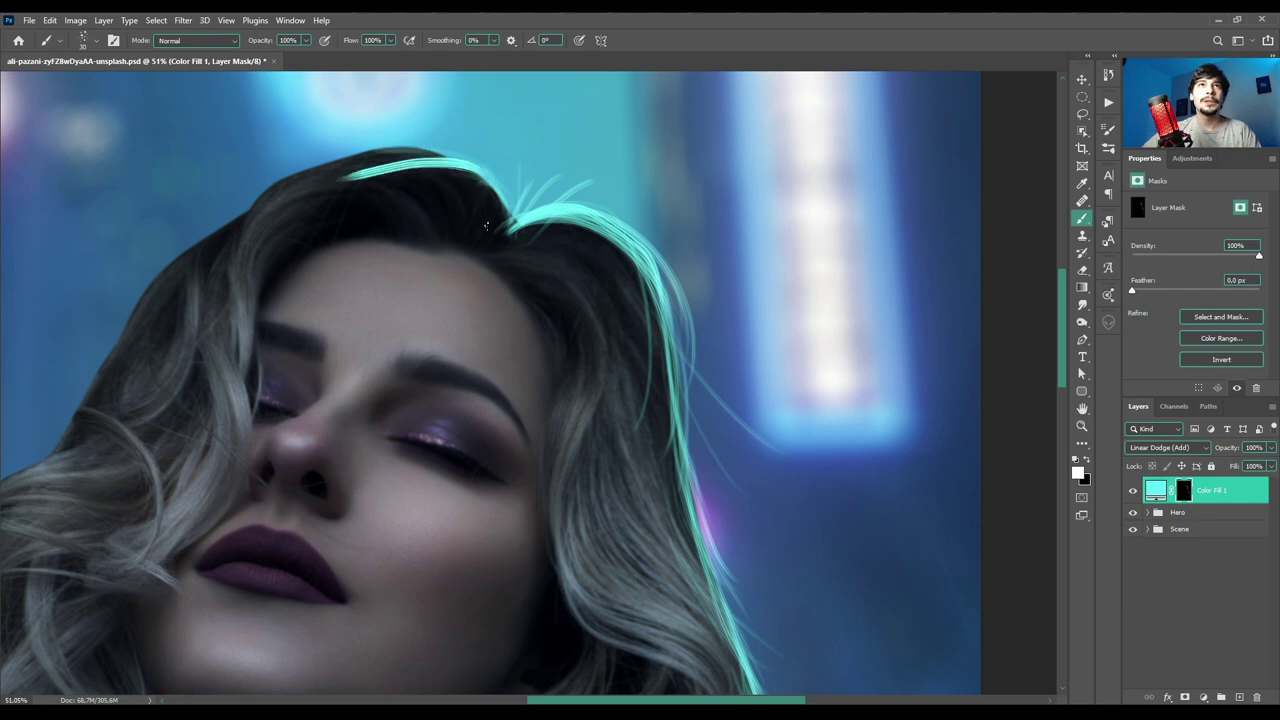
left_click_drag(442, 156, 308, 170)
key("ctrl+z")
key("ctrl+z")
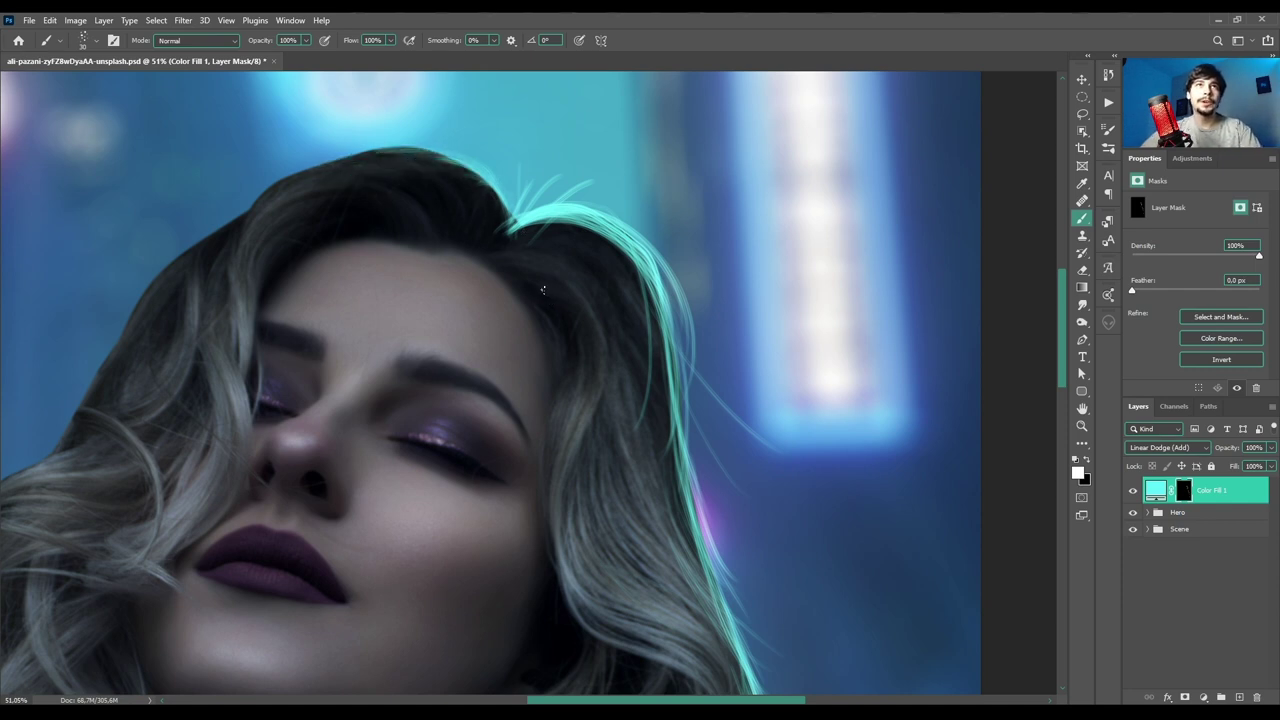
- Paint a few flyaways near the parting and cyan strands over the crown down to the opposite temple
scroll(629, 537, "up", 3)
scroll(629, 537, "left", 1)
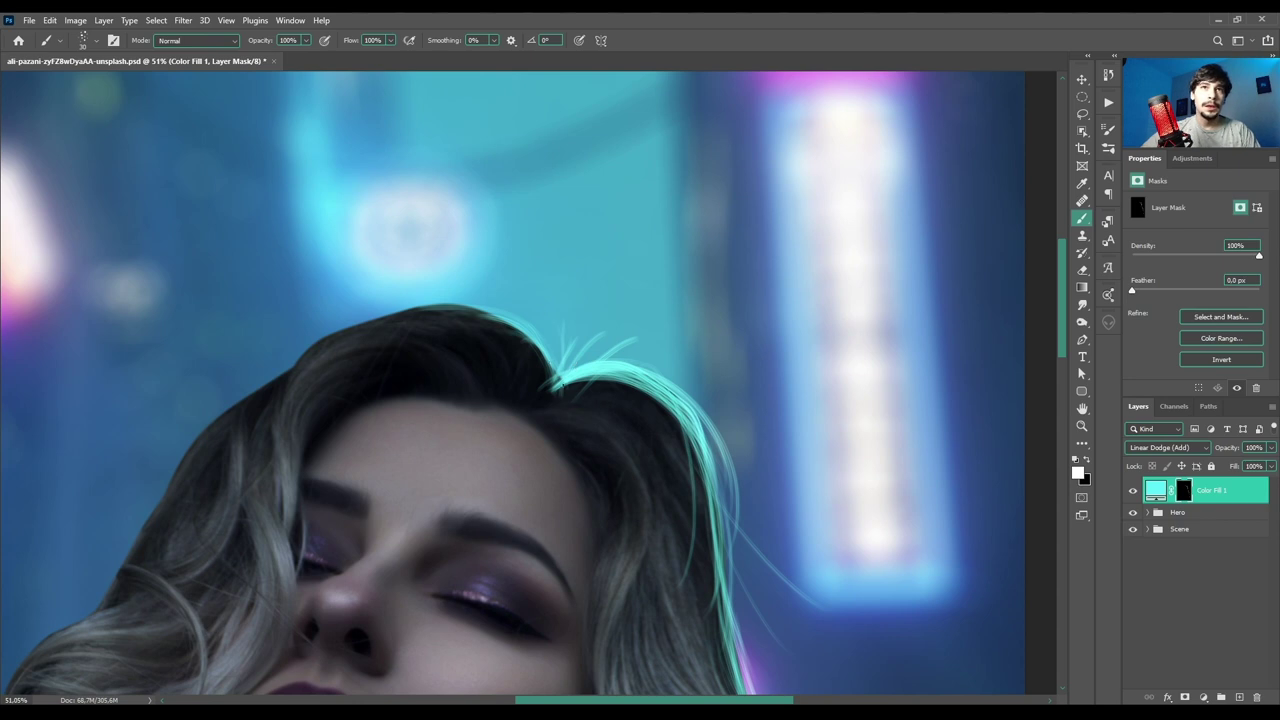
mouse_move(532, 310)
left_mouse_down()
mouse_move(558, 360)
mouse_move(657, 361)
left_mouse_up()
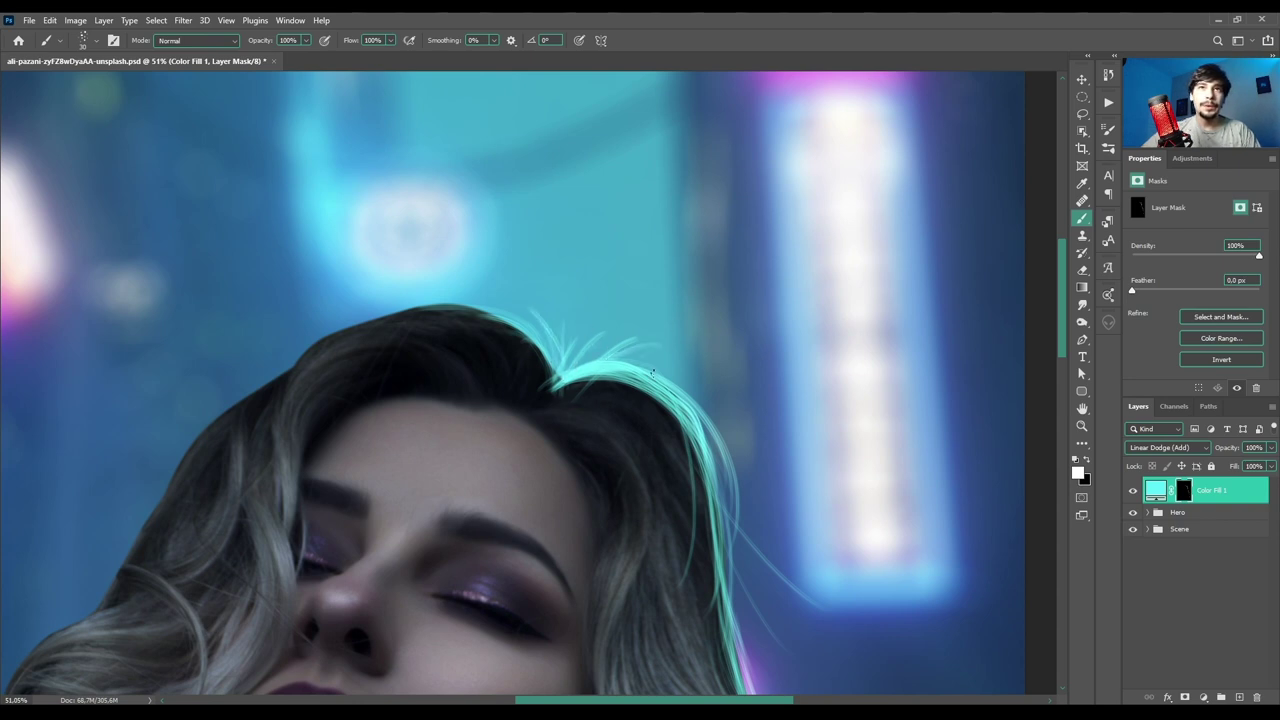
mouse_move(510, 318)
left_mouse_down()
mouse_move(398, 300)
mouse_move(335, 332)
left_mouse_up()
mouse_move(424, 311)
left_mouse_down()
mouse_move(316, 350)
mouse_move(334, 348)
left_mouse_up()
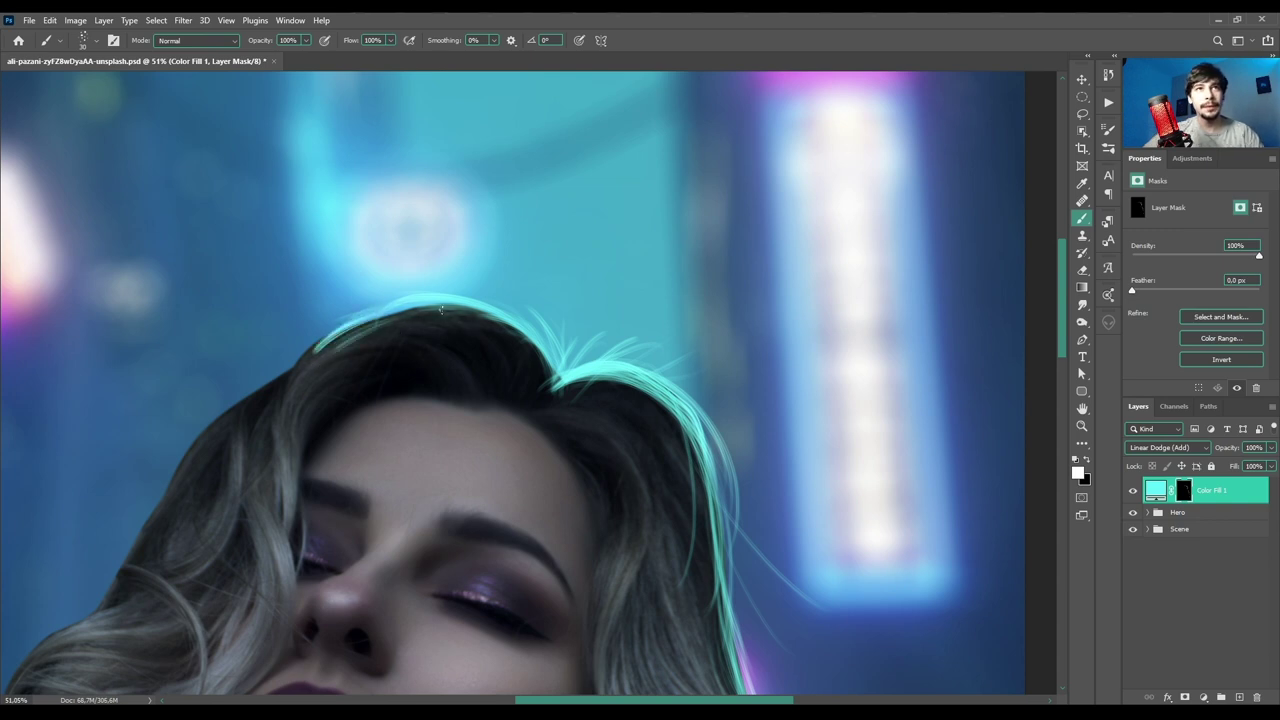
left_click_drag(444, 306, 342, 334)
mouse_move(438, 304)
left_mouse_down()
mouse_move(335, 340)
mouse_move(357, 328)
mouse_move(270, 420)
left_mouse_up()
mouse_move(290, 370)
left_mouse_down()
mouse_move(299, 425)
mouse_move(272, 468)
left_mouse_up()
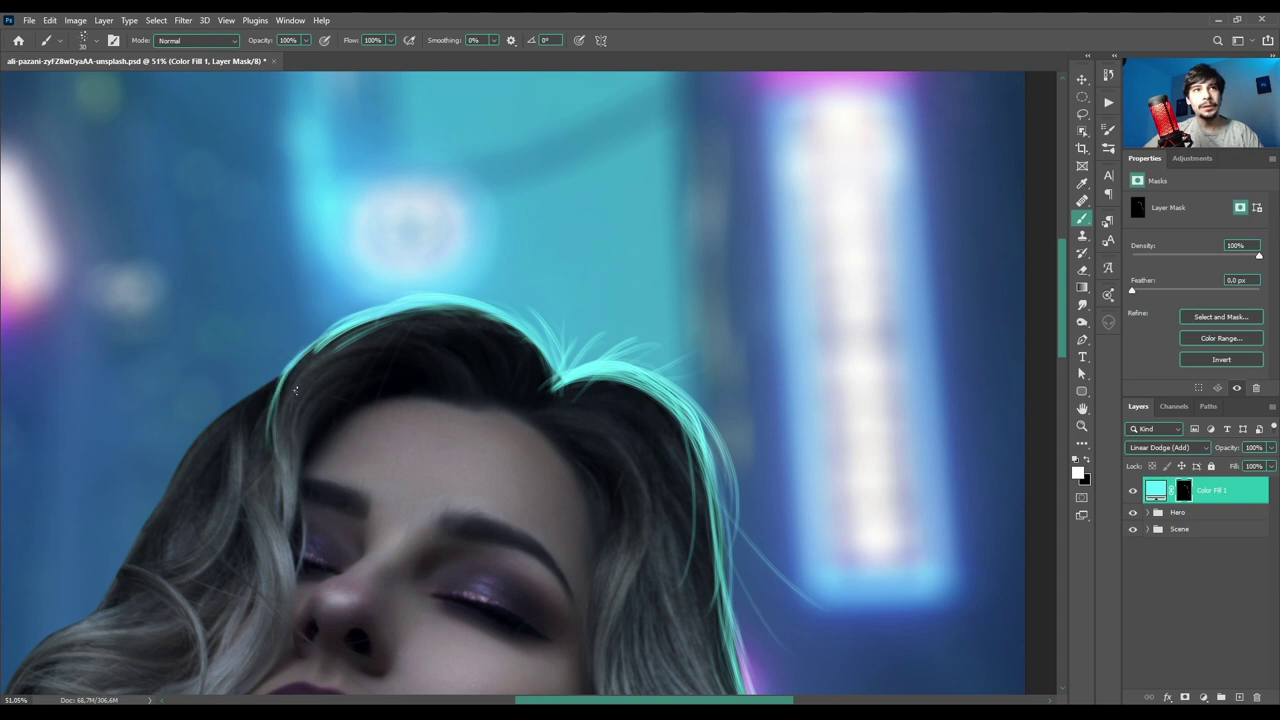
- Paint cyan strands down the hair's outer edge opposite the neon sign, from the crown to the top of the side curl
mouse_move(280, 372)
left_mouse_down()
mouse_move(190, 455)
mouse_move(244, 403)
mouse_move(186, 458)
left_mouse_up()
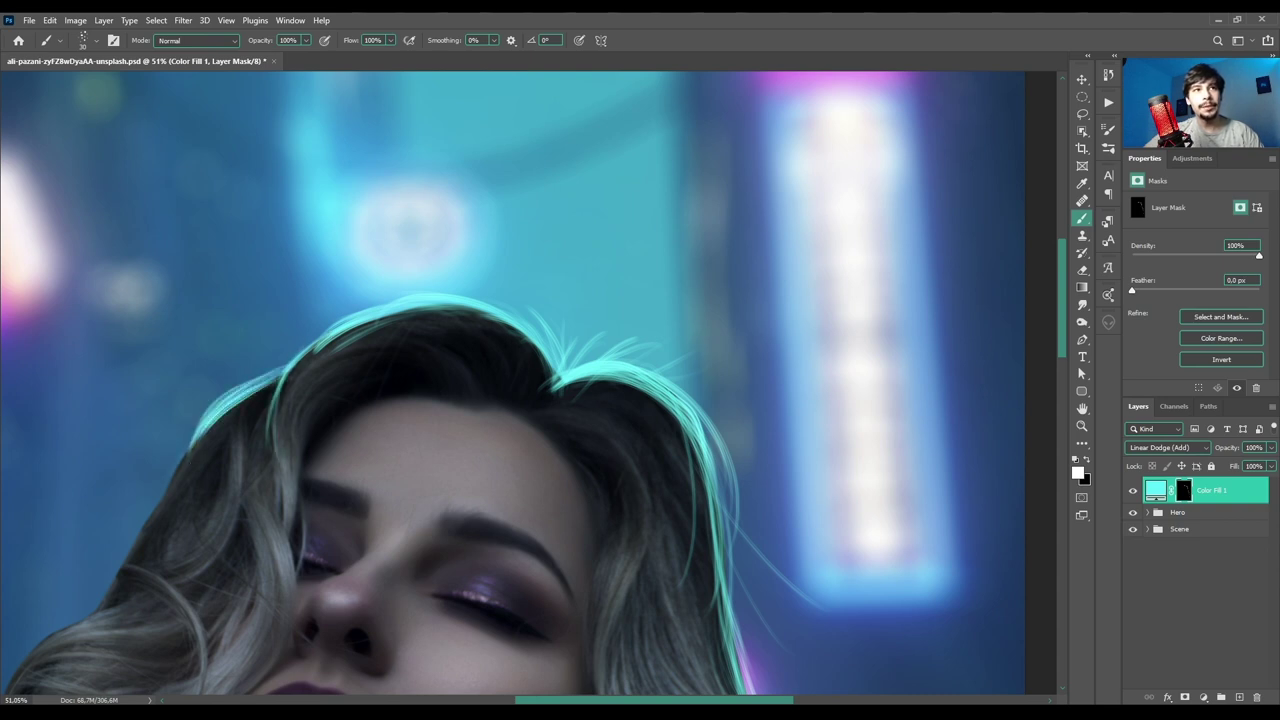
left_click_drag(326, 437, 669, 352)
mouse_move(744, 244)
left_mouse_down()
mouse_move(666, 268)
mouse_move(620, 390)
left_mouse_up()
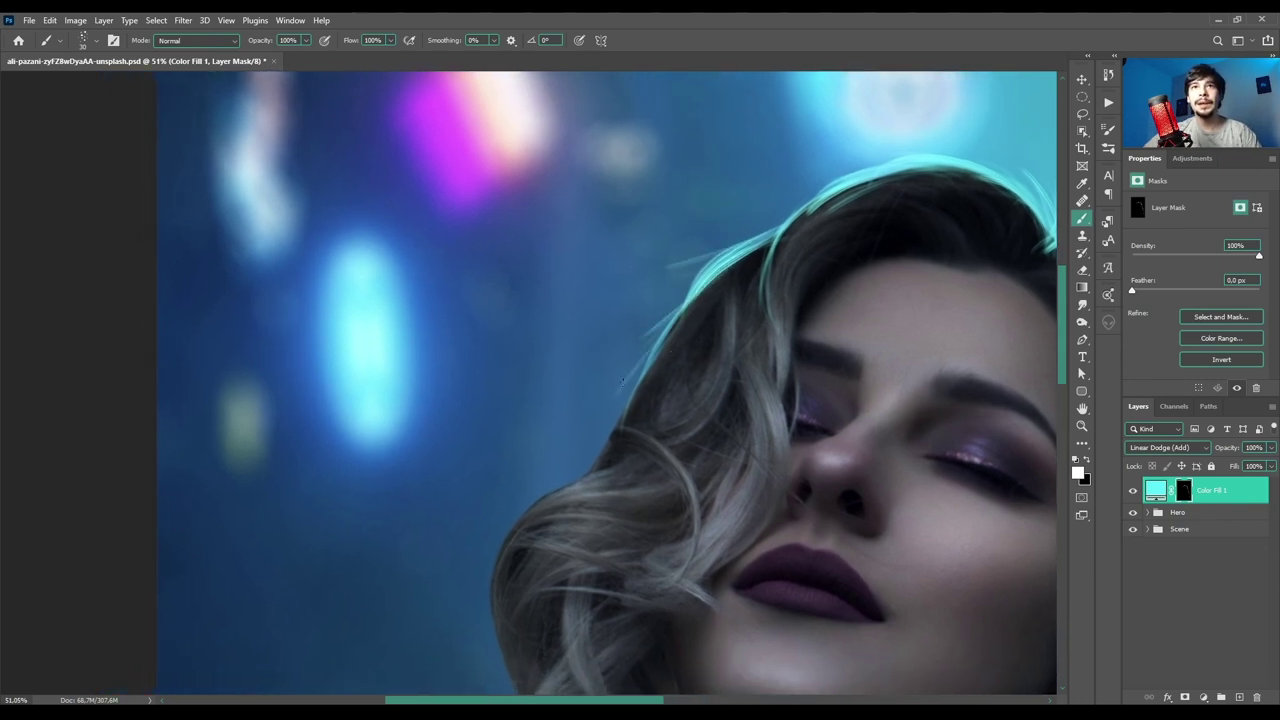
left_click_drag(688, 306, 606, 428)
left_click_drag(636, 380, 566, 480)
left_click_drag(624, 424, 562, 530)
left_click_drag(620, 442, 552, 512)
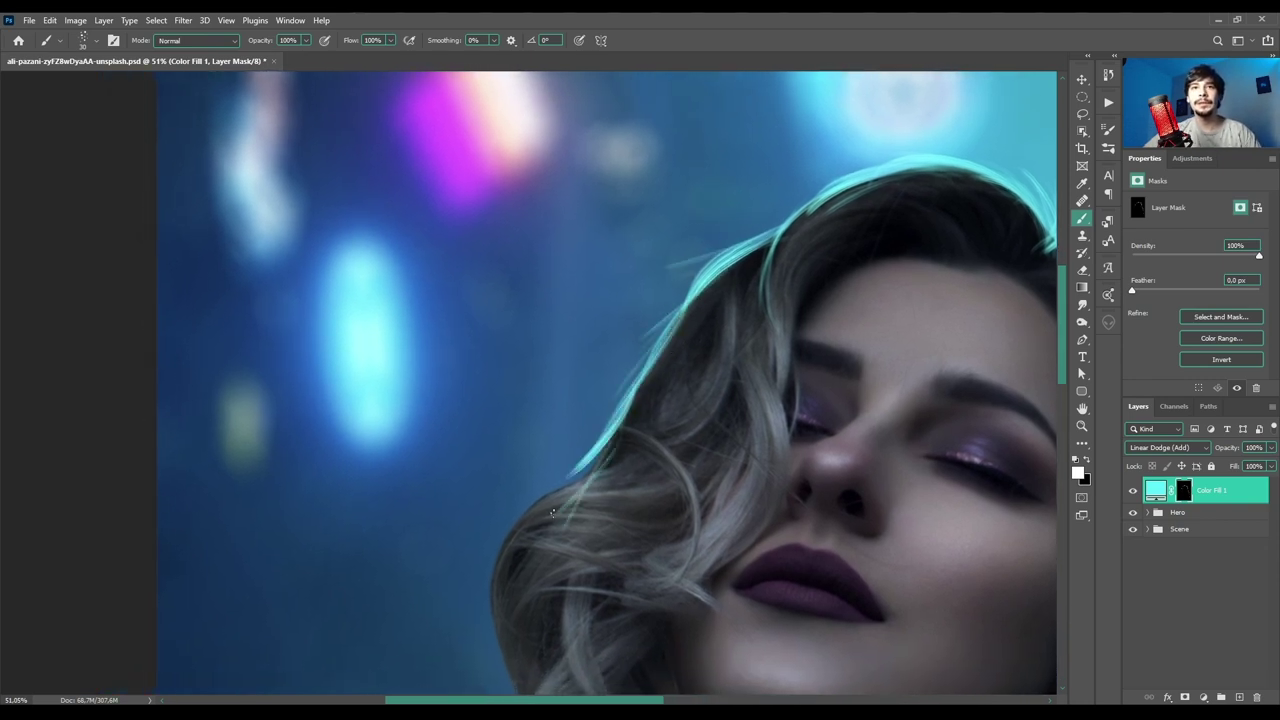
- Paint cyan rim strands over the rounded top and outer side of the side curl opposite the neon sign
mouse_move(604, 468)
left_mouse_down()
mouse_move(548, 516)
mouse_move(538, 508)
mouse_move(500, 560)
mouse_move(518, 562)
mouse_move(540, 500)
left_mouse_up()
mouse_move(544, 498)
left_mouse_down()
mouse_move(488, 572)
mouse_move(478, 622)
left_mouse_up()
left_click_drag(516, 540, 484, 648)
left_click_drag(494, 562, 486, 652)
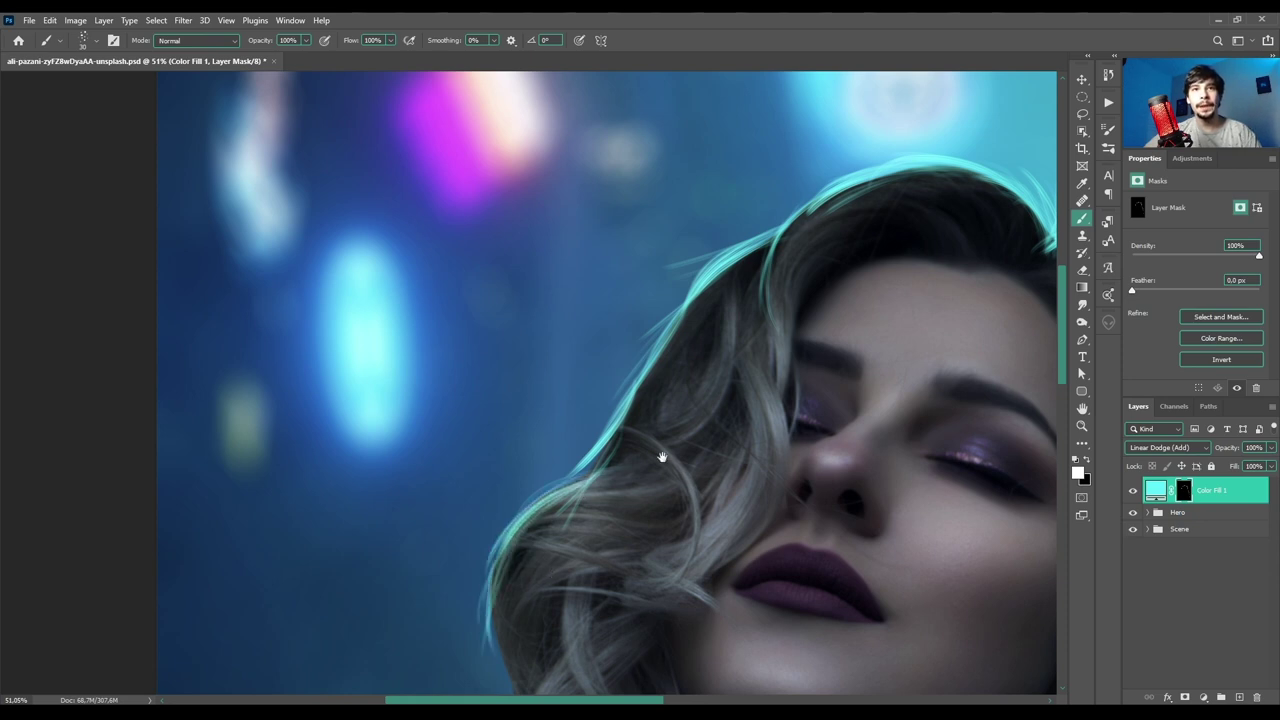
- Continue the cyan strands from the side curl down the edge to the notch above the bulging lock
left_click_drag(451, 600, 467, 291)
left_click_drag(508, 264, 526, 354)
left_click_drag(510, 270, 546, 398)
left_click_drag(516, 302, 539, 426)
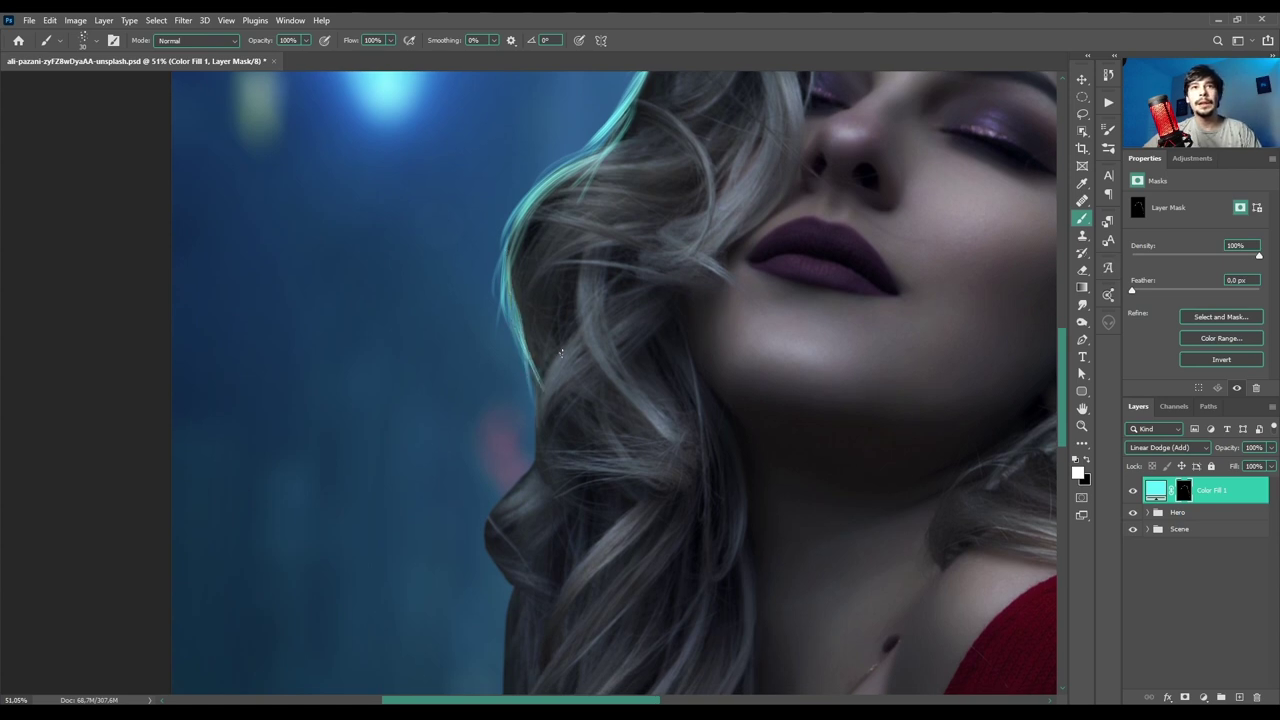
left_click_drag(558, 356, 537, 462)
left_click_drag(548, 394, 540, 450)
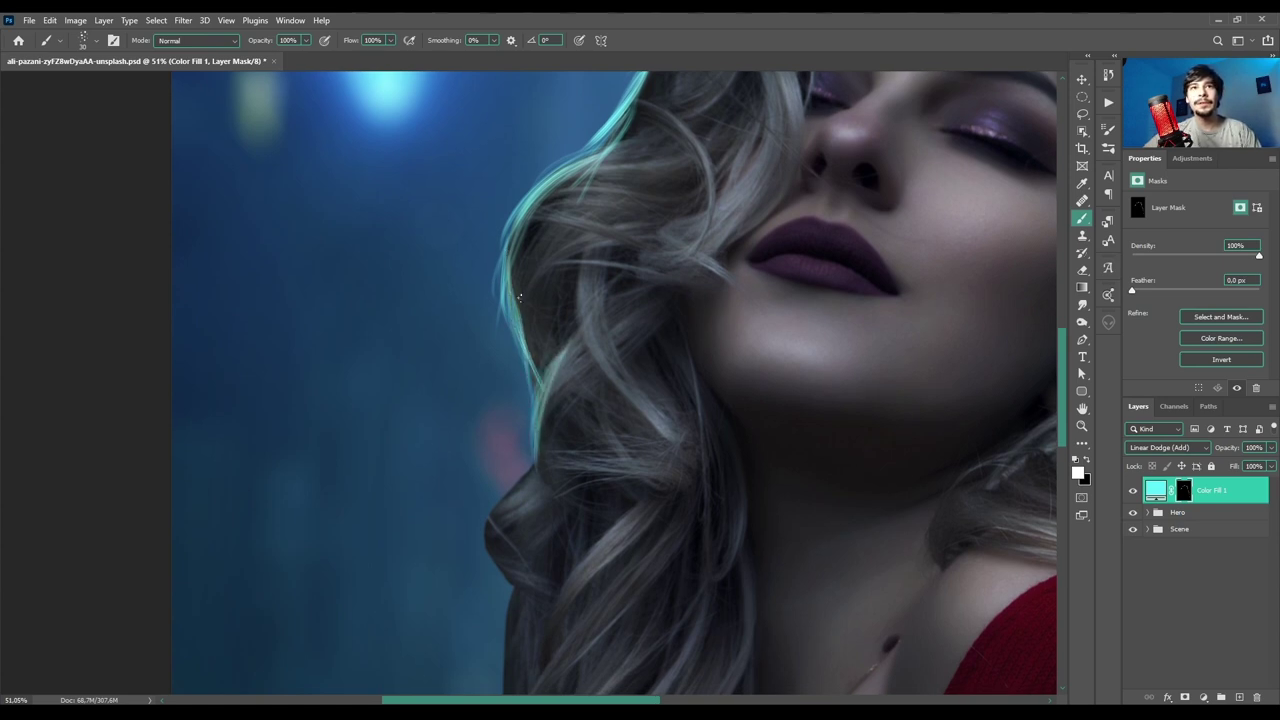
left_click_drag(522, 270, 506, 345)
- Outline the bulging lock below chin level with cyan strands
mouse_move(522, 294)
left_mouse_down()
mouse_move(510, 410)
mouse_move(530, 482)
mouse_move(488, 544)
left_mouse_up()
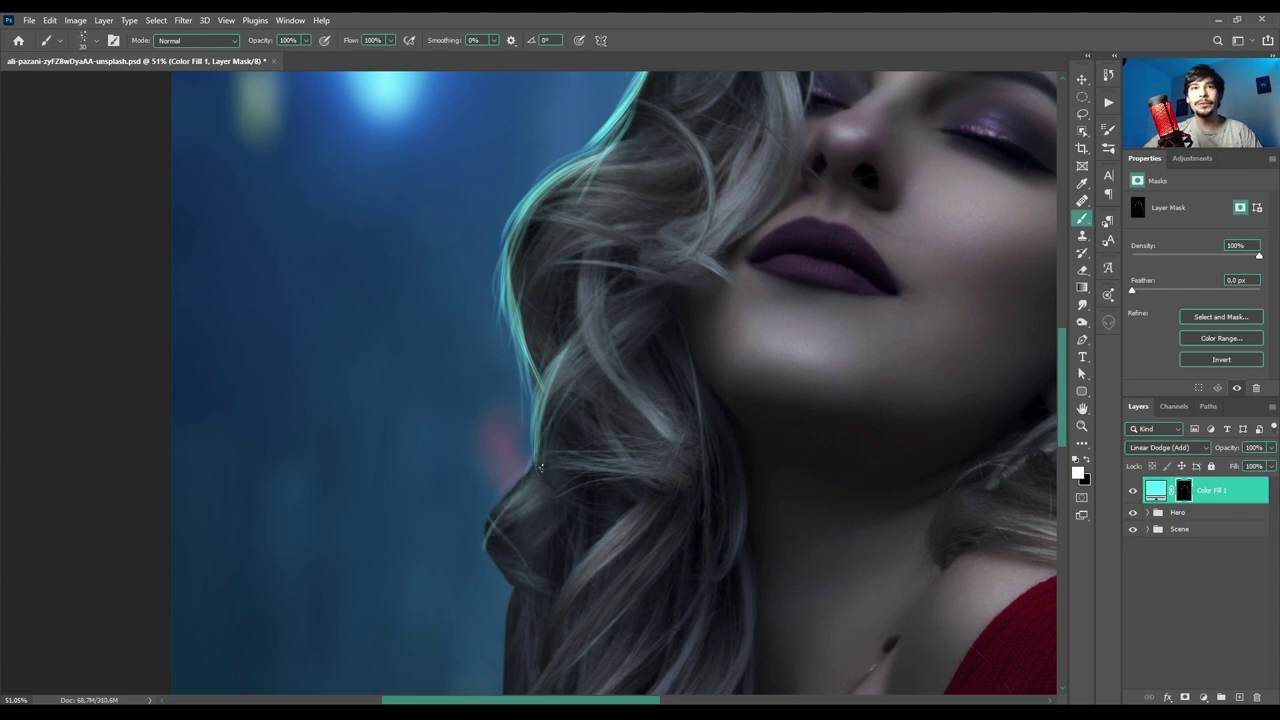
mouse_move(534, 474)
left_mouse_down()
mouse_move(490, 528)
mouse_move(478, 520)
mouse_move(482, 558)
left_mouse_up()
mouse_move(498, 504)
left_mouse_down()
mouse_move(494, 570)
mouse_move(512, 586)
left_mouse_up()
- Paint cyan strands along the hair edge from beneath the bulging lock down to the red shoulder
scroll(498, 498, "down", 5)
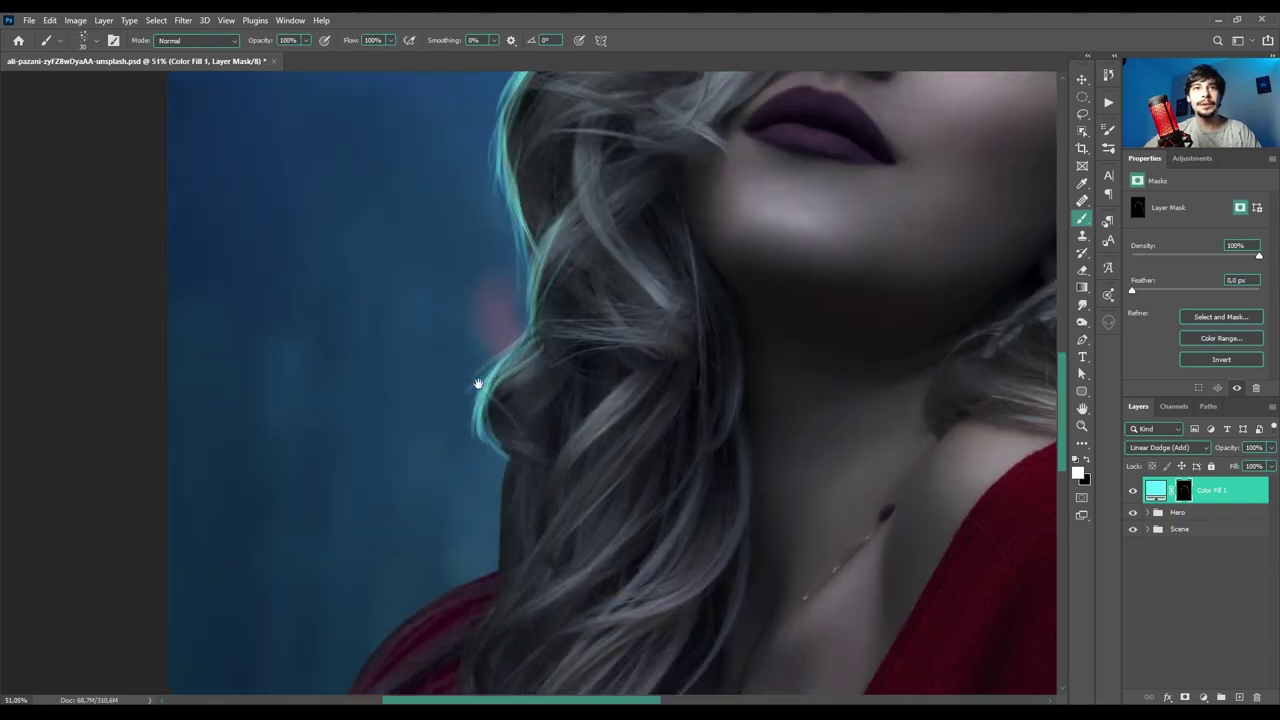
mouse_move(508, 420)
left_mouse_down()
mouse_move(498, 524)
mouse_move(432, 562)
left_mouse_up()
left_click_drag(340, 496, 432, 332)
mouse_move(585, 224)
left_mouse_down()
mouse_move(607, 248)
mouse_move(595, 278)
left_mouse_up()
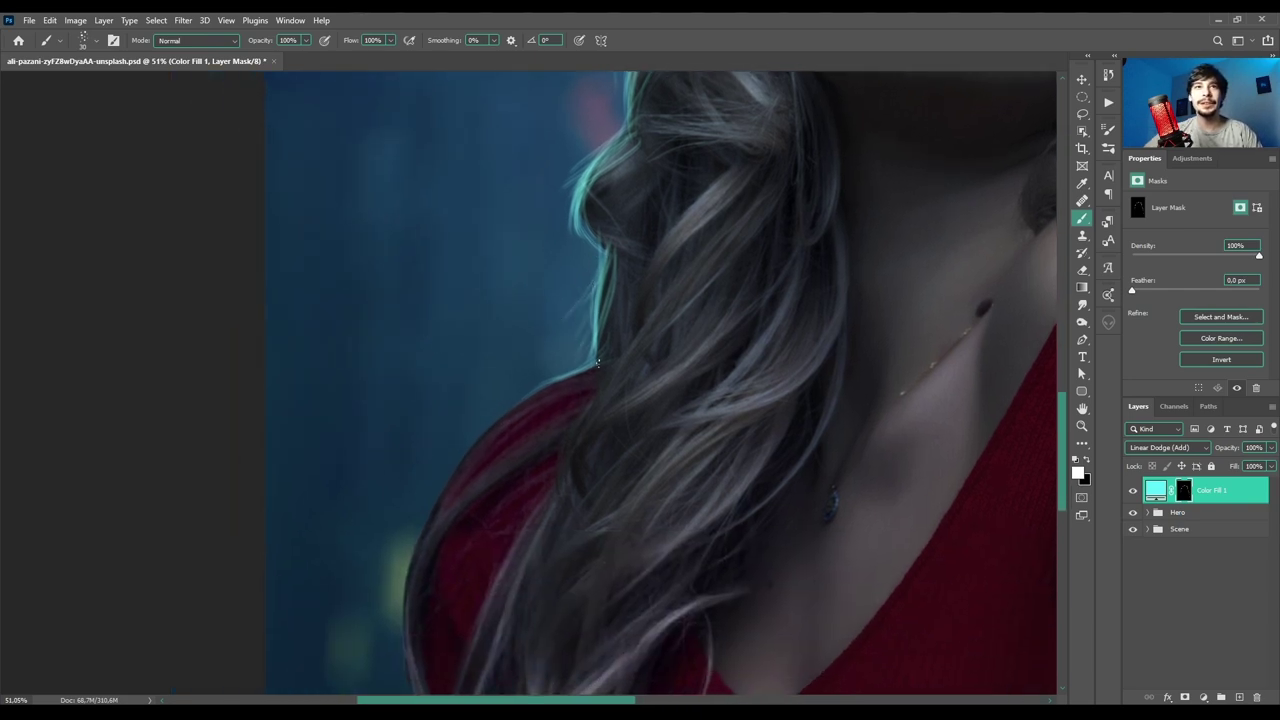
- Paint cyan strands along the hair draped over the outer curve of the red shoulder
left_click_drag(516, 406, 425, 518)
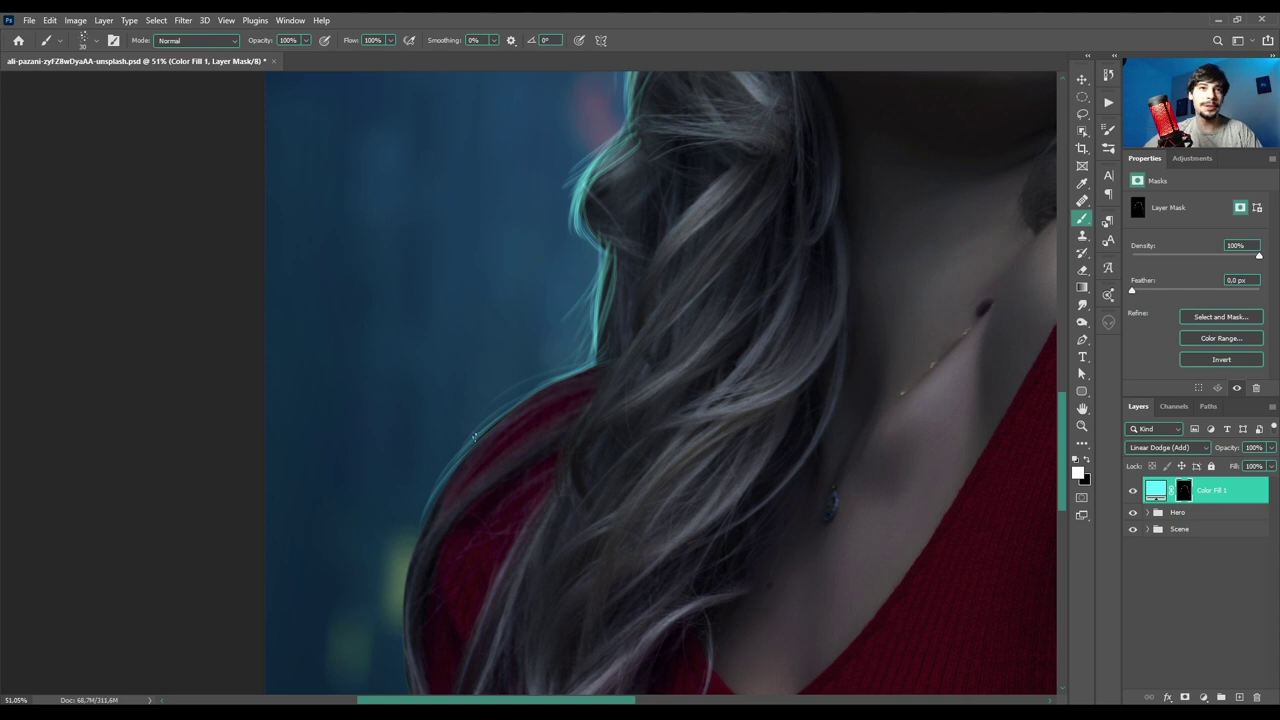
left_click_drag(472, 452, 406, 549)
mouse_move(448, 490)
left_mouse_down()
mouse_move(410, 556)
mouse_move(396, 632)
left_mouse_up()
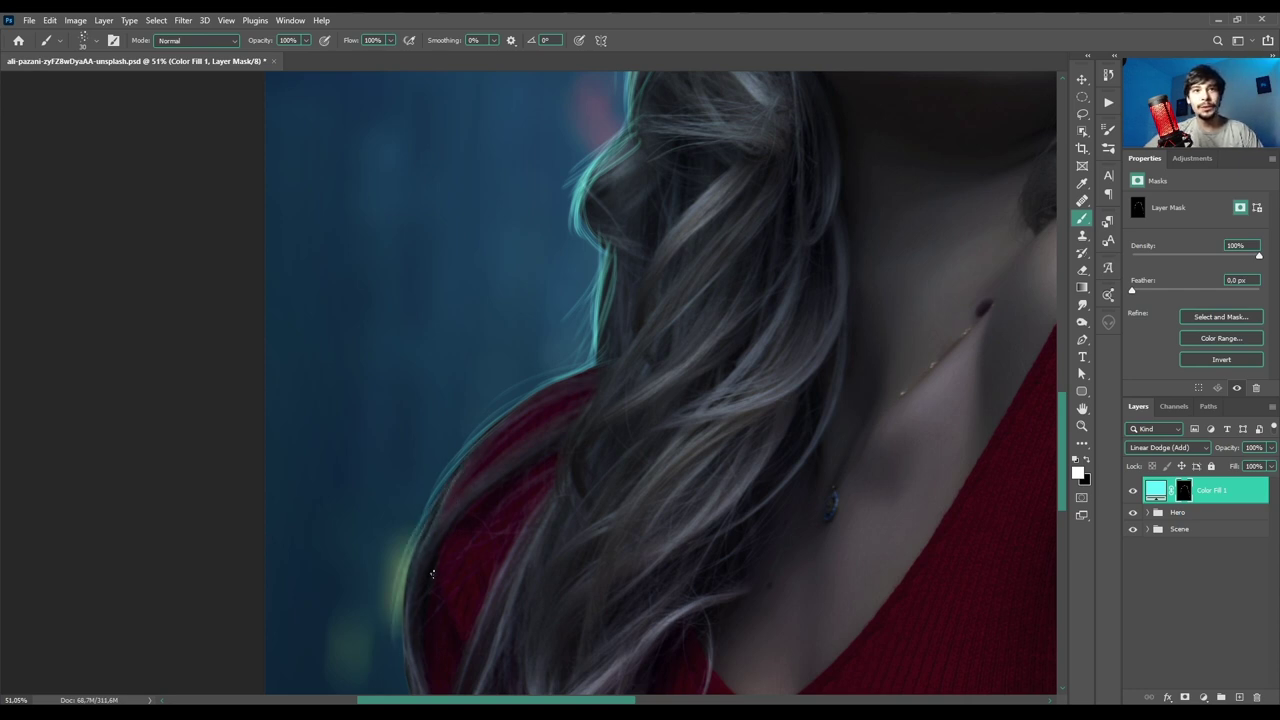
mouse_move(530, 396)
left_mouse_down()
mouse_move(422, 500)
mouse_move(400, 652)
left_mouse_up()
left_click_drag(540, 436, 461, 527)
left_click_drag(508, 450, 424, 554)
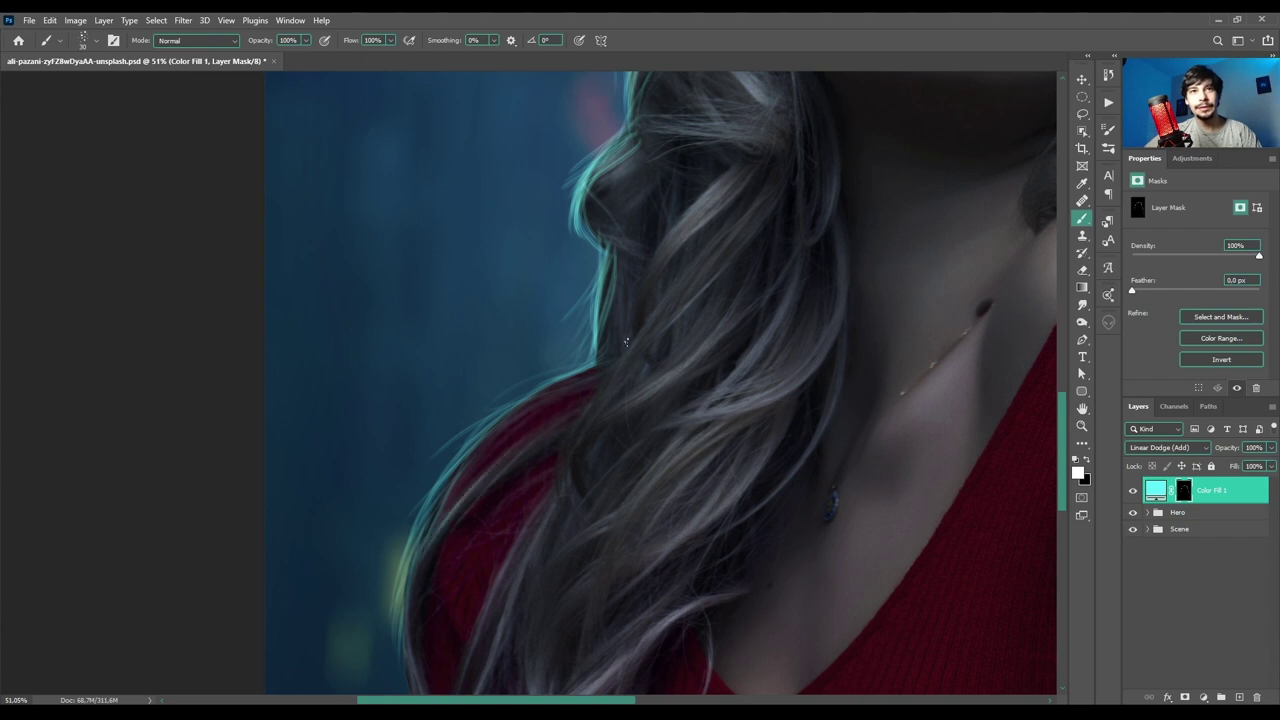
- Add thin cyan strands along the inner locks where the hair falls in front of the shoulder
left_click_drag(618, 352, 578, 446)
left_click_drag(650, 370, 573, 424)
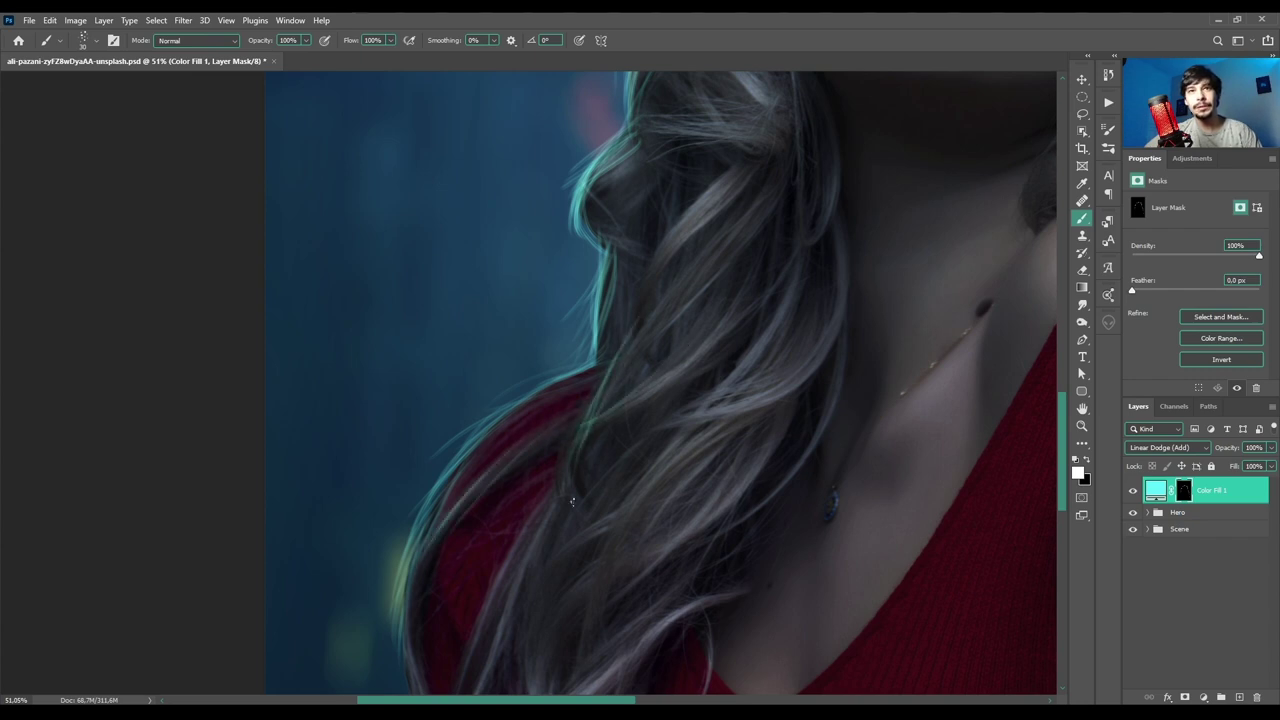
left_click_drag(572, 502, 556, 524)
- Paint cyan strands down the outer and inner locks hanging over the red sleeve
left_click_drag(428, 505, 430, 309)
mouse_move(446, 518)
left_mouse_down()
mouse_move(507, 384)
mouse_move(420, 575)
left_mouse_up()
left_click_drag(408, 436, 412, 542)
left_click_drag(414, 482, 418, 576)
left_click_drag(416, 512, 388, 608)
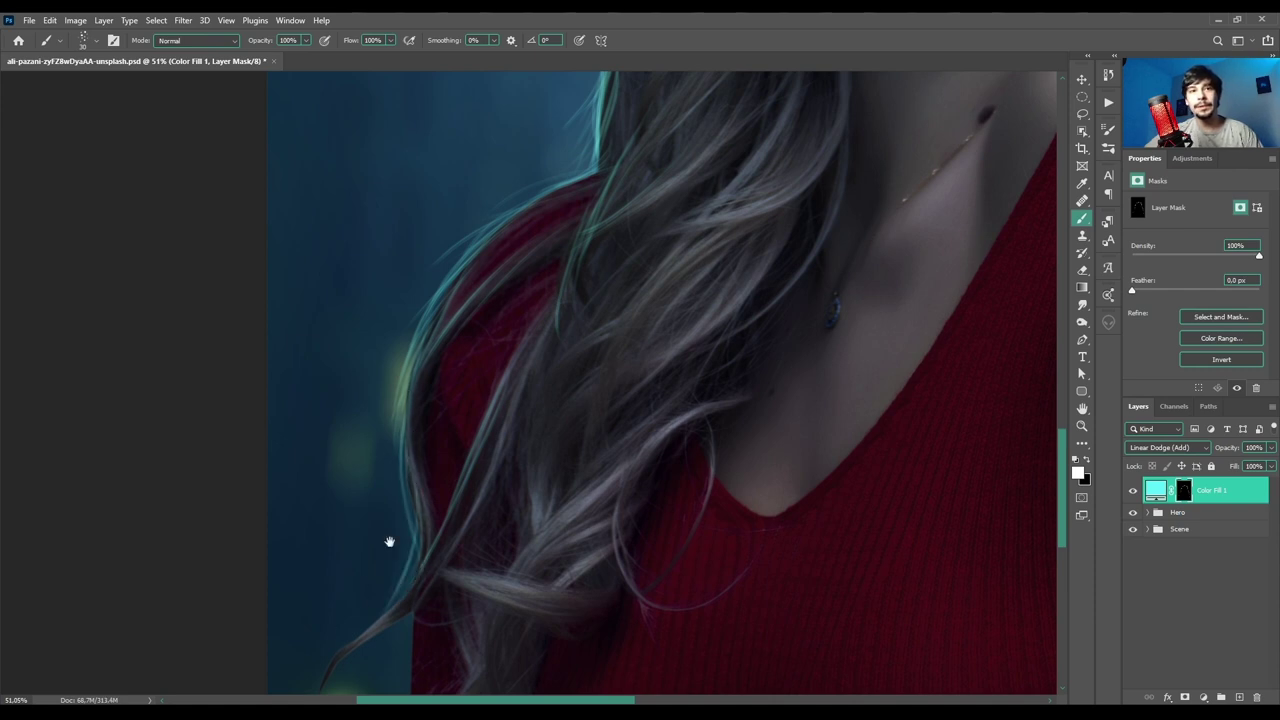
- Paint cyan highlights along the two loose hair tips near the yellow light at the image's lower edge
left_click_drag(389, 542, 490, 352)
mouse_move(532, 392)
left_mouse_down()
mouse_move(522, 418)
mouse_move(455, 470)
mouse_move(456, 450)
mouse_move(432, 502)
left_mouse_up()
left_click_drag(455, 548, 539, 530)
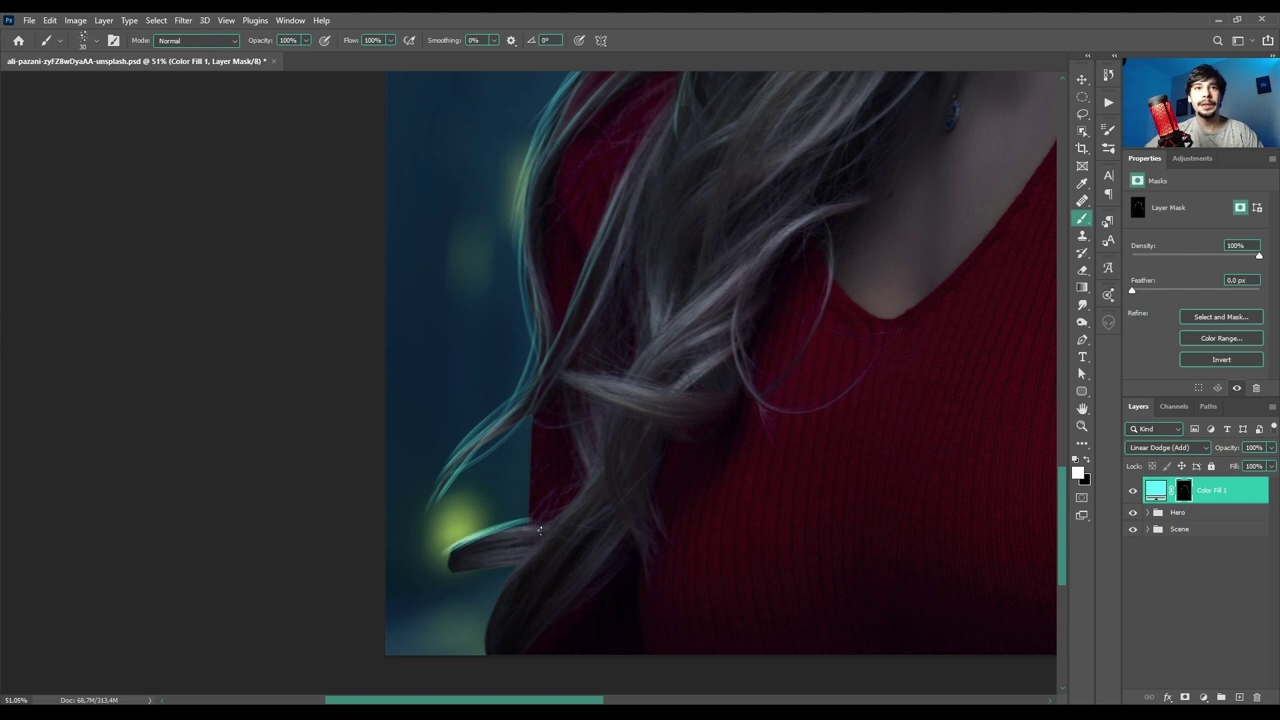
- Paint cyan rim light along the hair tip by the yellow light and down the lowest lock to the image's lower edge
left_click_drag(458, 552, 536, 525)
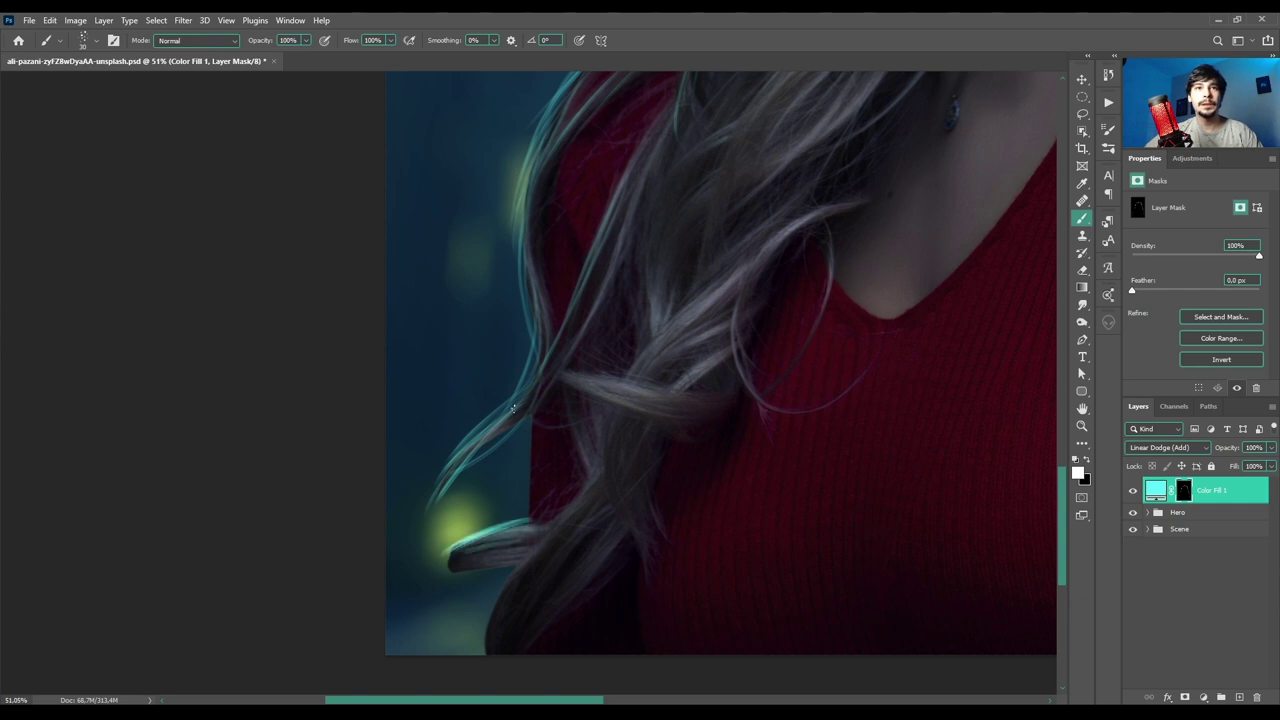
left_click_drag(512, 408, 438, 476)
left_click_drag(554, 530, 495, 648)
left_click_drag(530, 554, 488, 650)
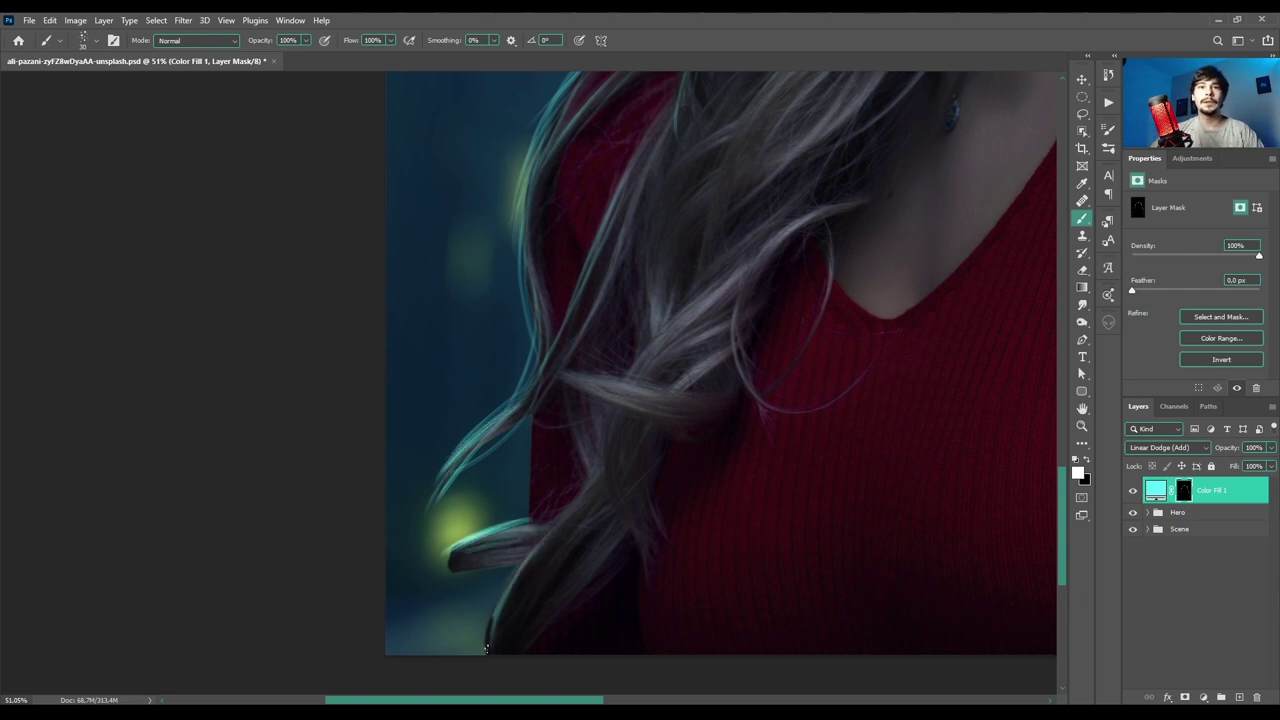
left_click_drag(508, 582, 489, 652)
- Duplicate the Color Fill 1 layer and replace the copy's mask with a new black layer mask
key("ctrl+0")
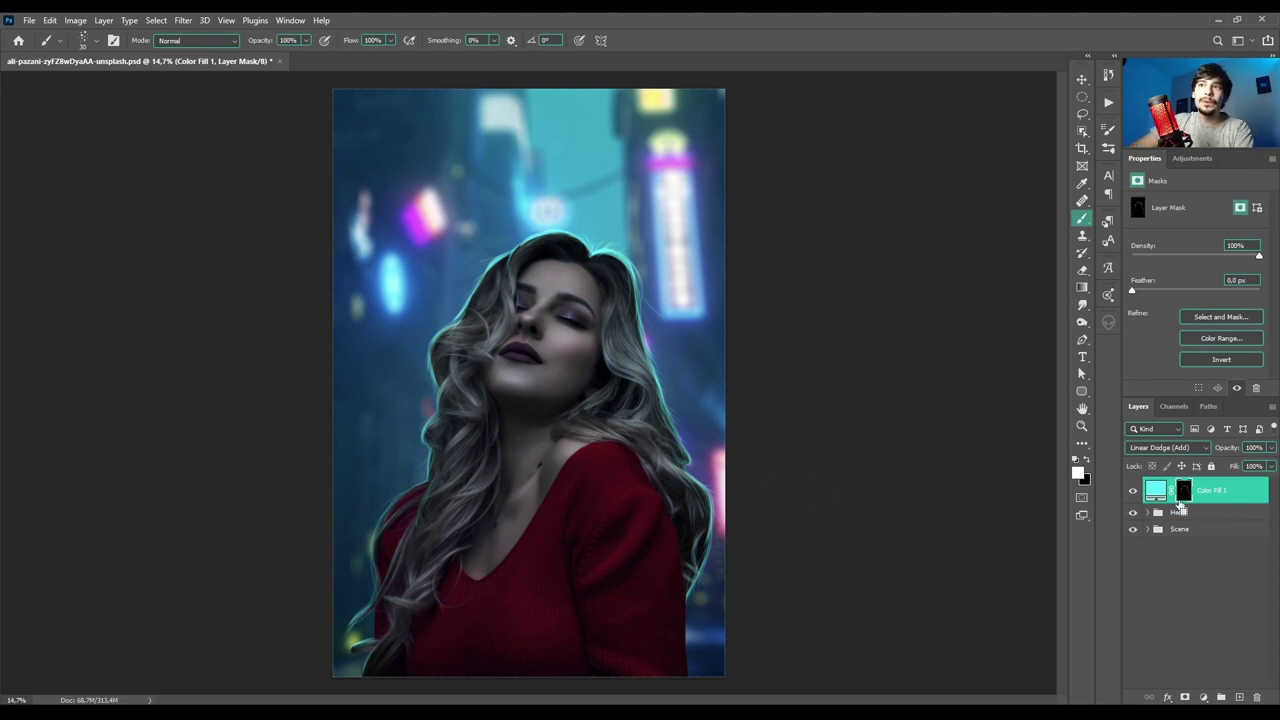
key("ctrl+j")
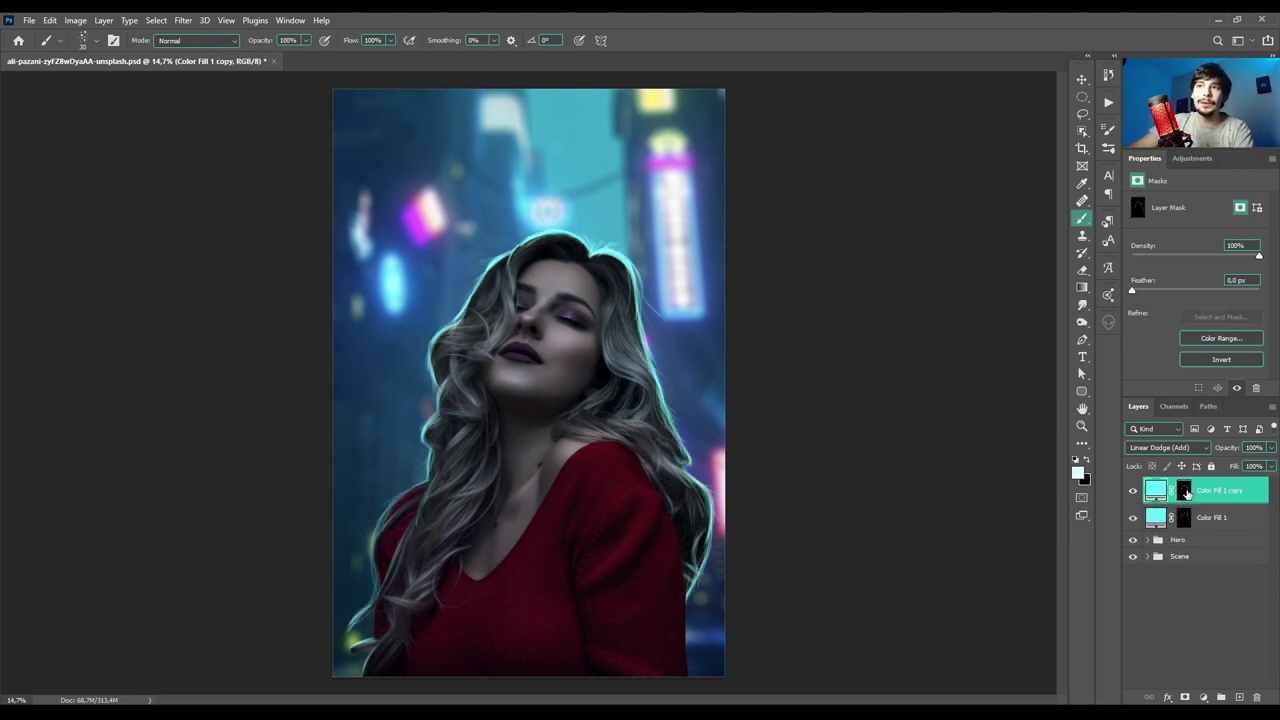
right_click(1186, 492)
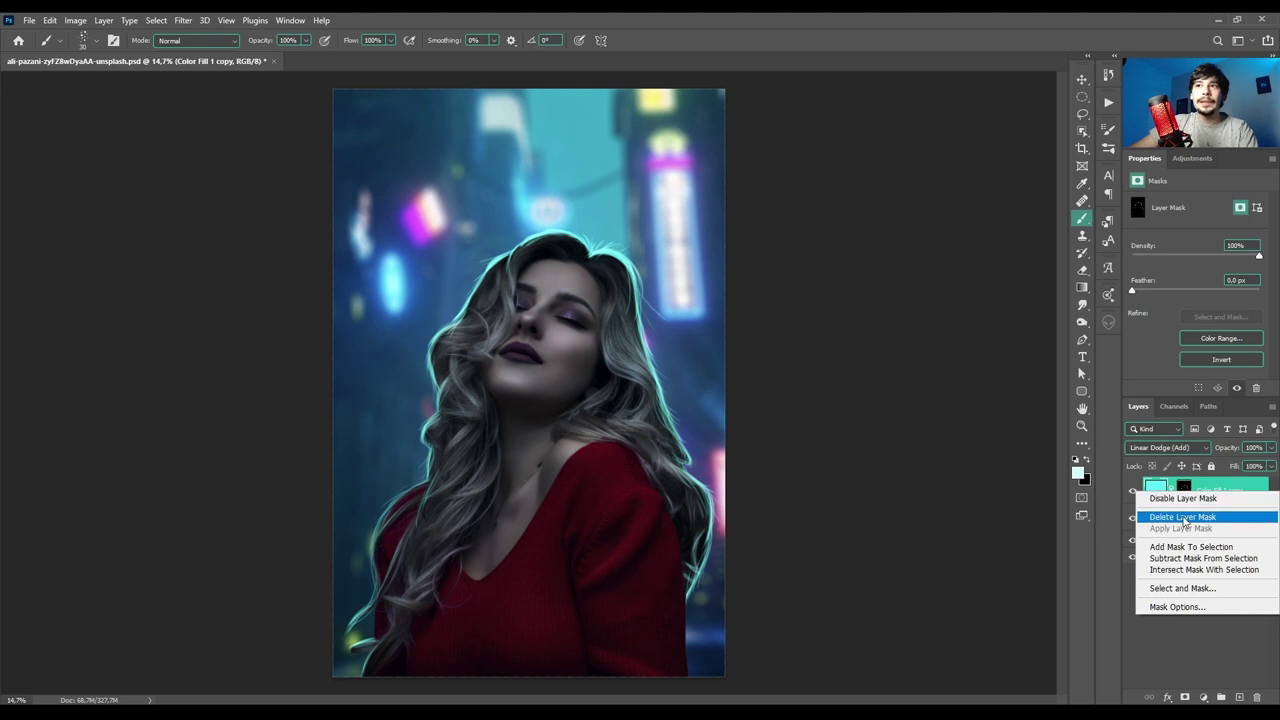
left_click(1186, 518)
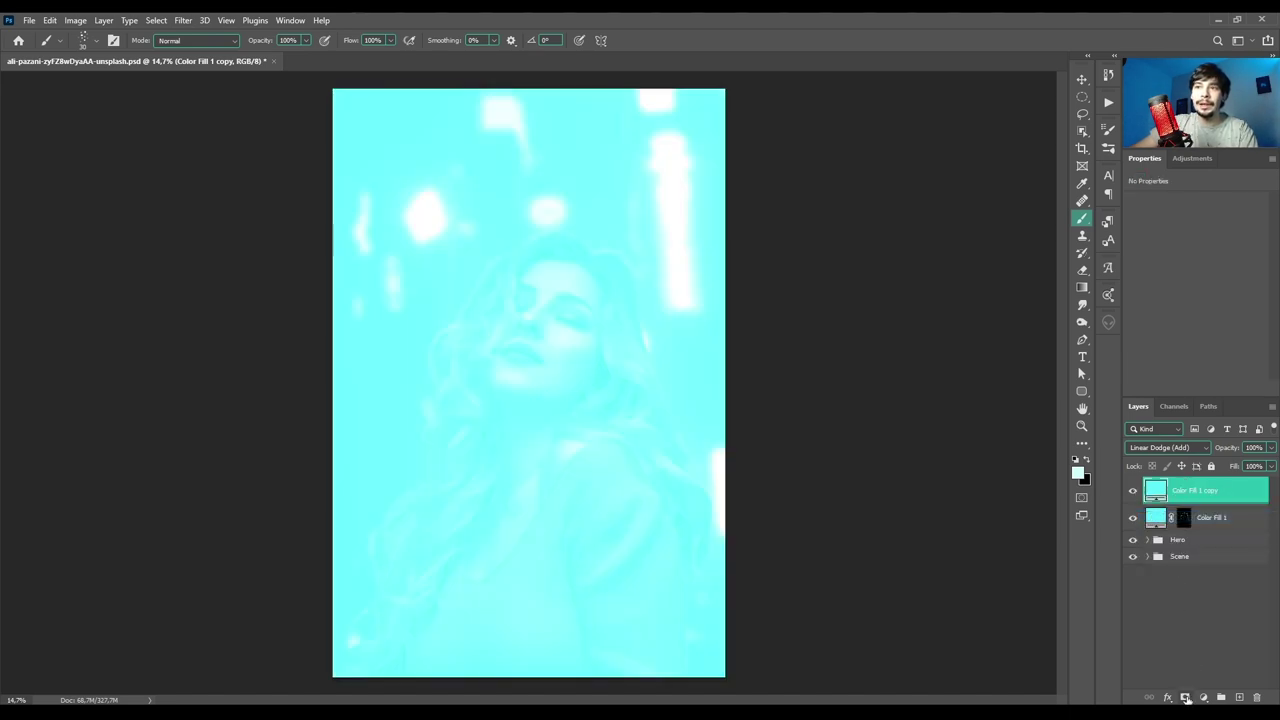
left_click(1184, 697, "alt")
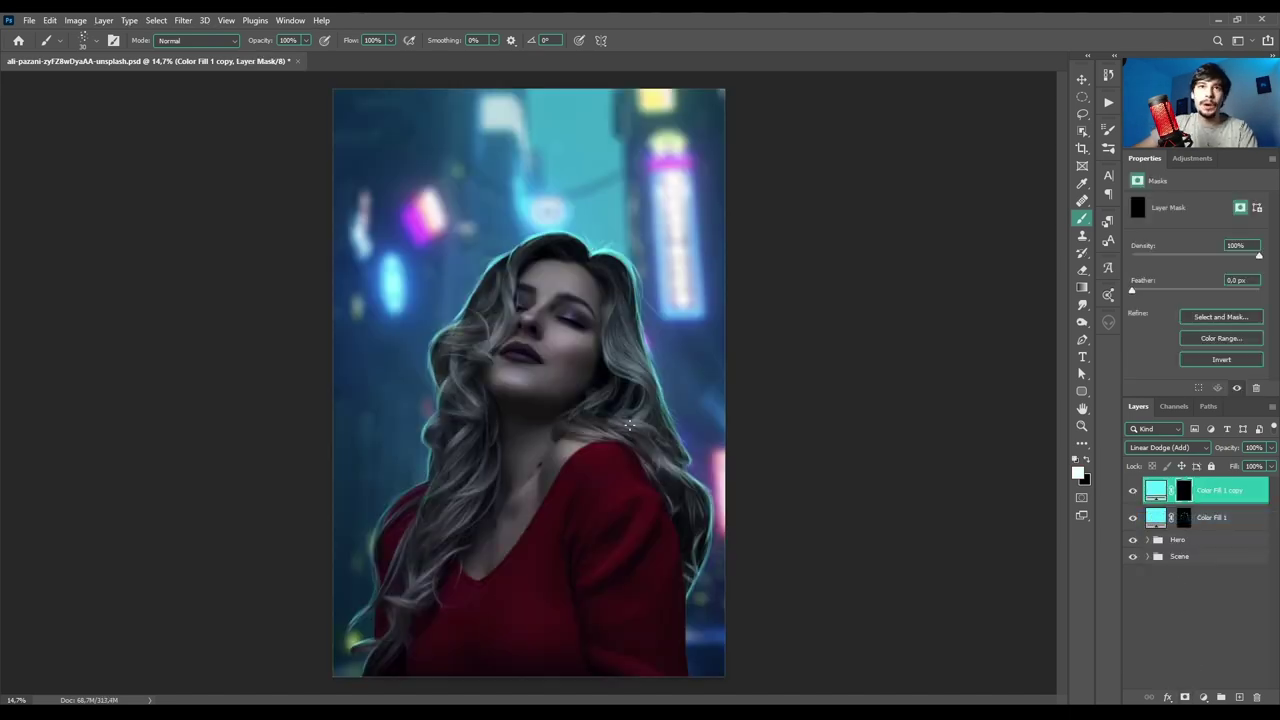
- On the copy's black mask, paint thin cyan strands from the hair parting down into the hair facing the tall white neon sign
scroll(647, 250, "up", 5)
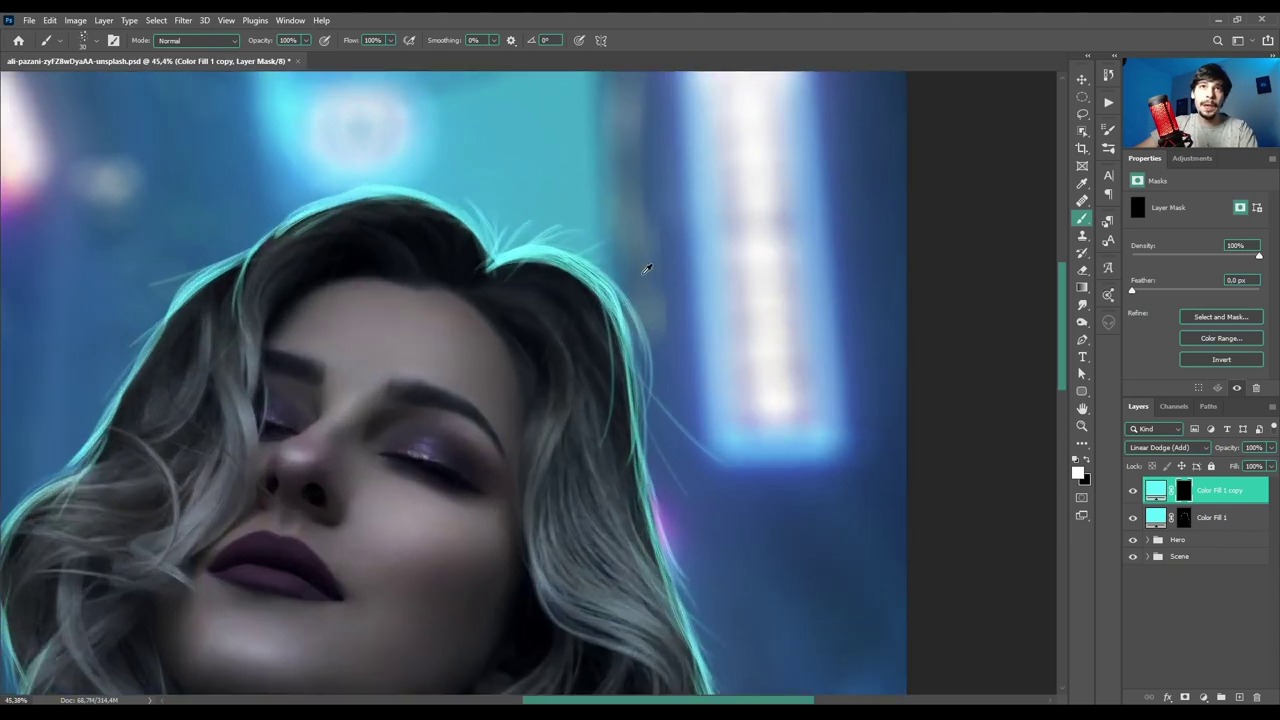
mouse_move(481, 285)
left_mouse_down()
mouse_move(590, 322)
mouse_move(548, 271)
left_mouse_up()
mouse_move(501, 307)
left_mouse_down()
mouse_move(590, 300)
mouse_move(607, 432)
left_mouse_up()
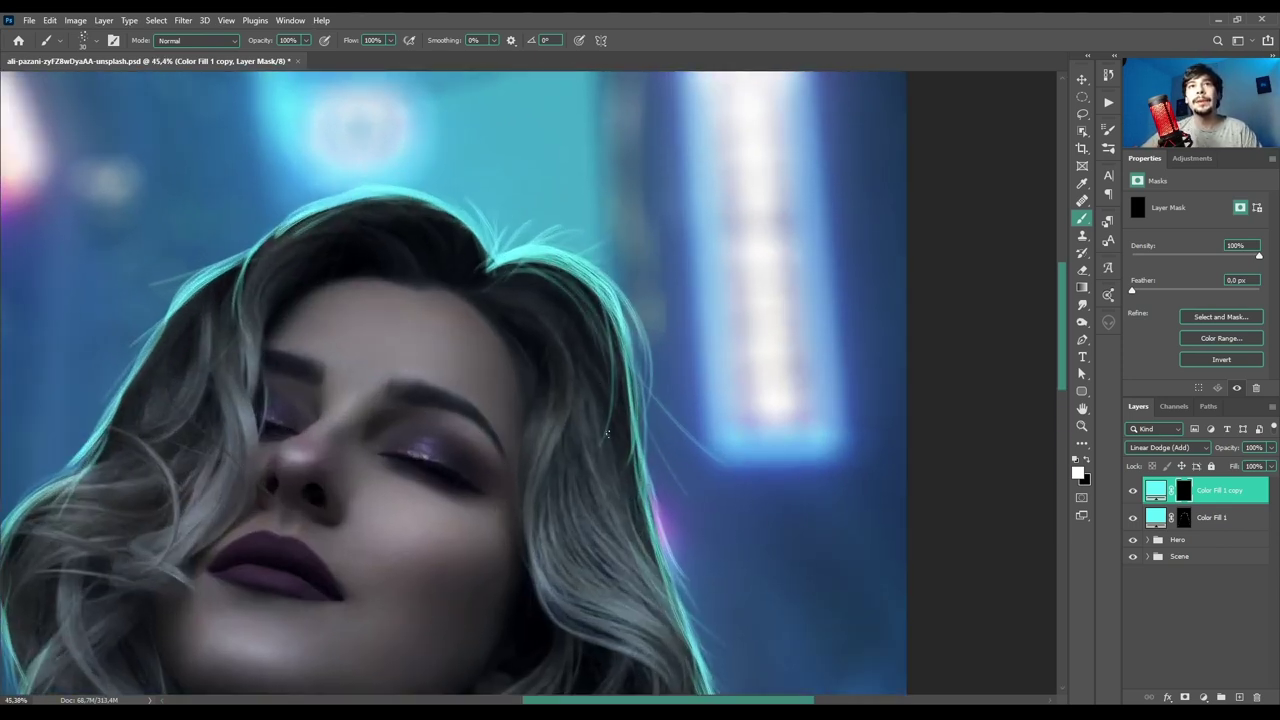
mouse_move(490, 302)
left_mouse_down()
mouse_move(582, 364)
mouse_move(585, 422)
left_mouse_up()
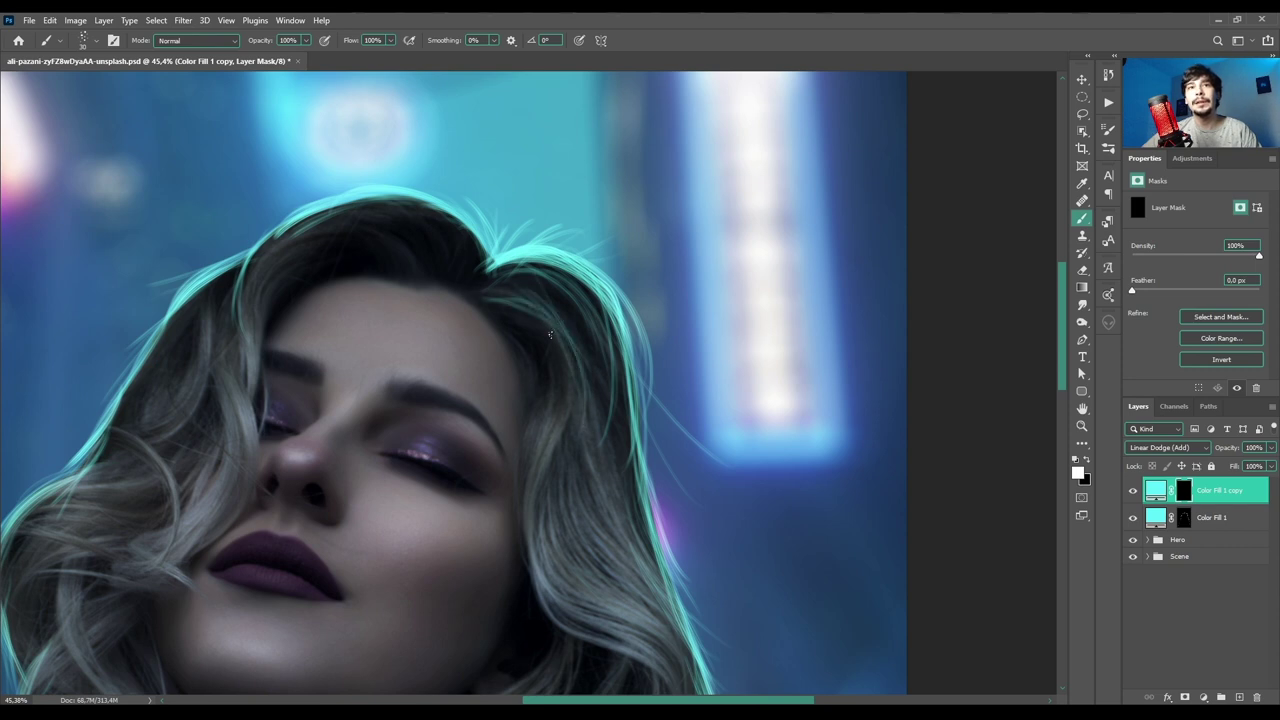
mouse_move(545, 322)
left_mouse_down()
mouse_move(568, 445)
mouse_move(601, 434)
left_mouse_up()
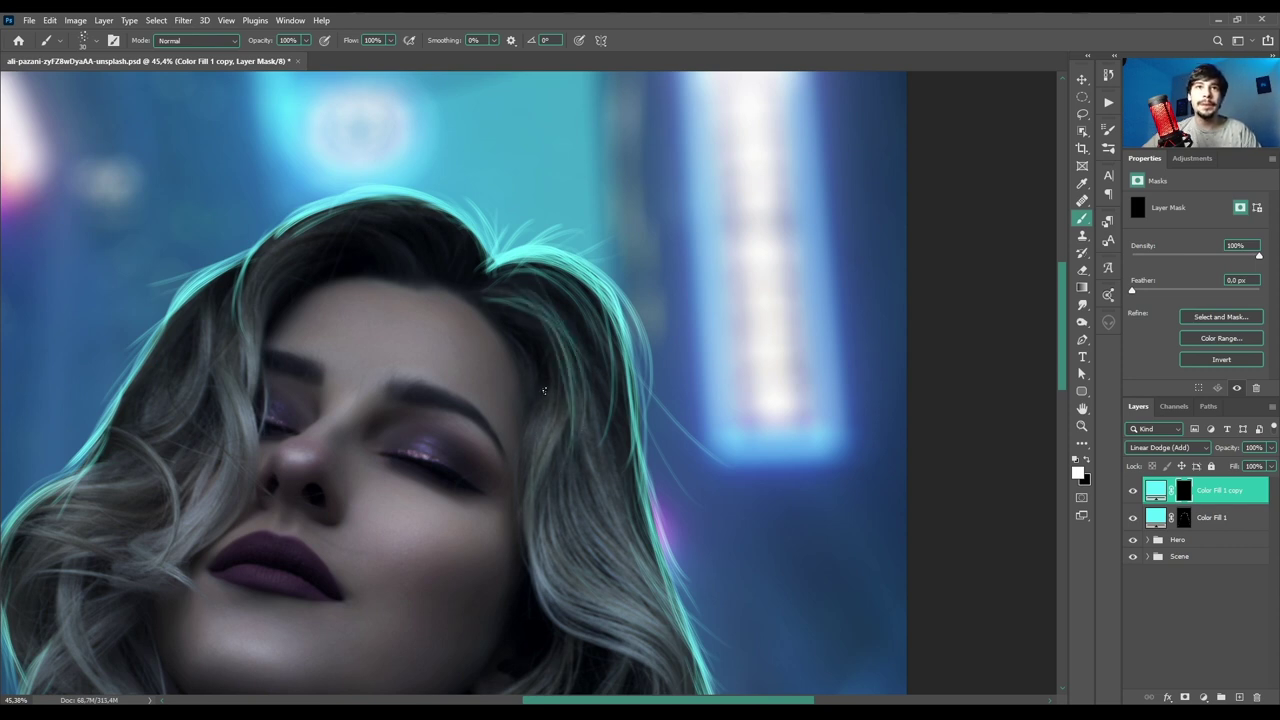
- Paint cyan strands through the long wave beside the cheek and the curl below it, on the neon sign side
mouse_move(544, 390)
left_mouse_down()
mouse_move(545, 410)
mouse_move(568, 405)
mouse_move(540, 430)
mouse_move(570, 607)
left_mouse_up()
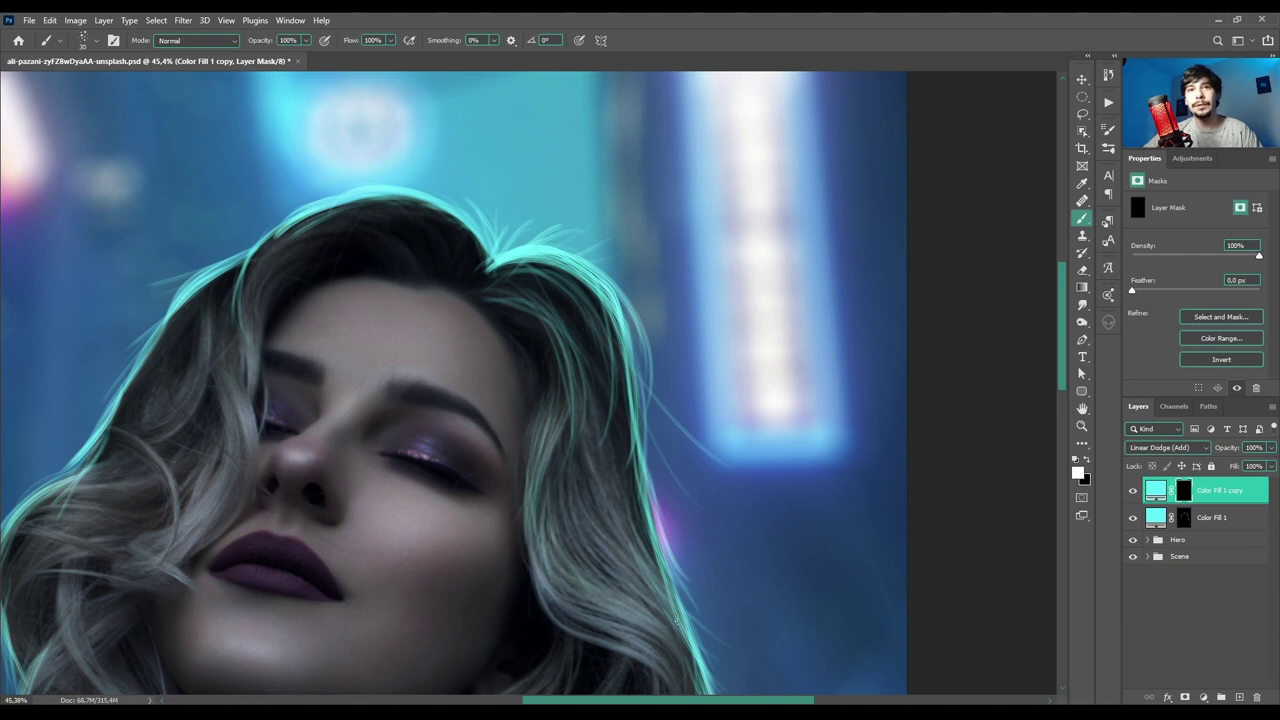
mouse_move(567, 475)
left_mouse_down()
mouse_move(600, 565)
mouse_move(622, 555)
mouse_move(598, 401)
mouse_move(616, 458)
left_mouse_up()
mouse_move(578, 288)
left_mouse_down()
mouse_move(638, 527)
mouse_move(600, 351)
left_mouse_up()
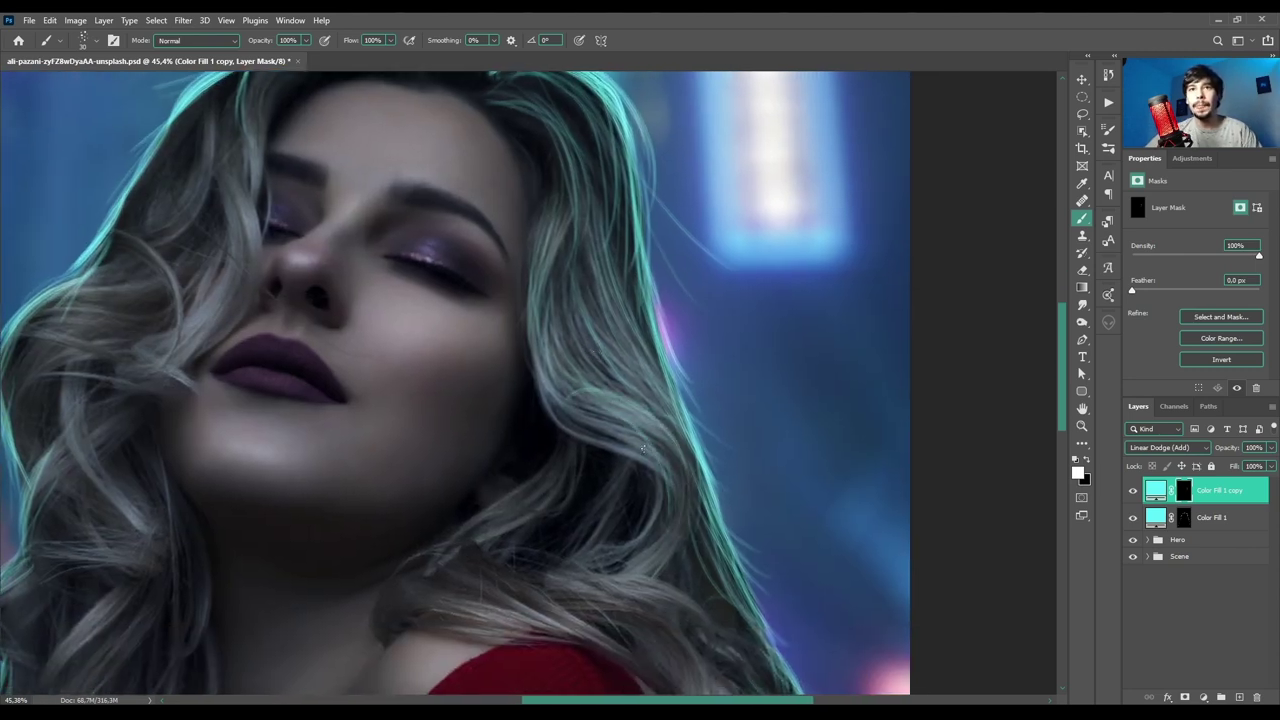
left_click_drag(643, 449, 646, 560)
left_click_drag(650, 386, 707, 440)
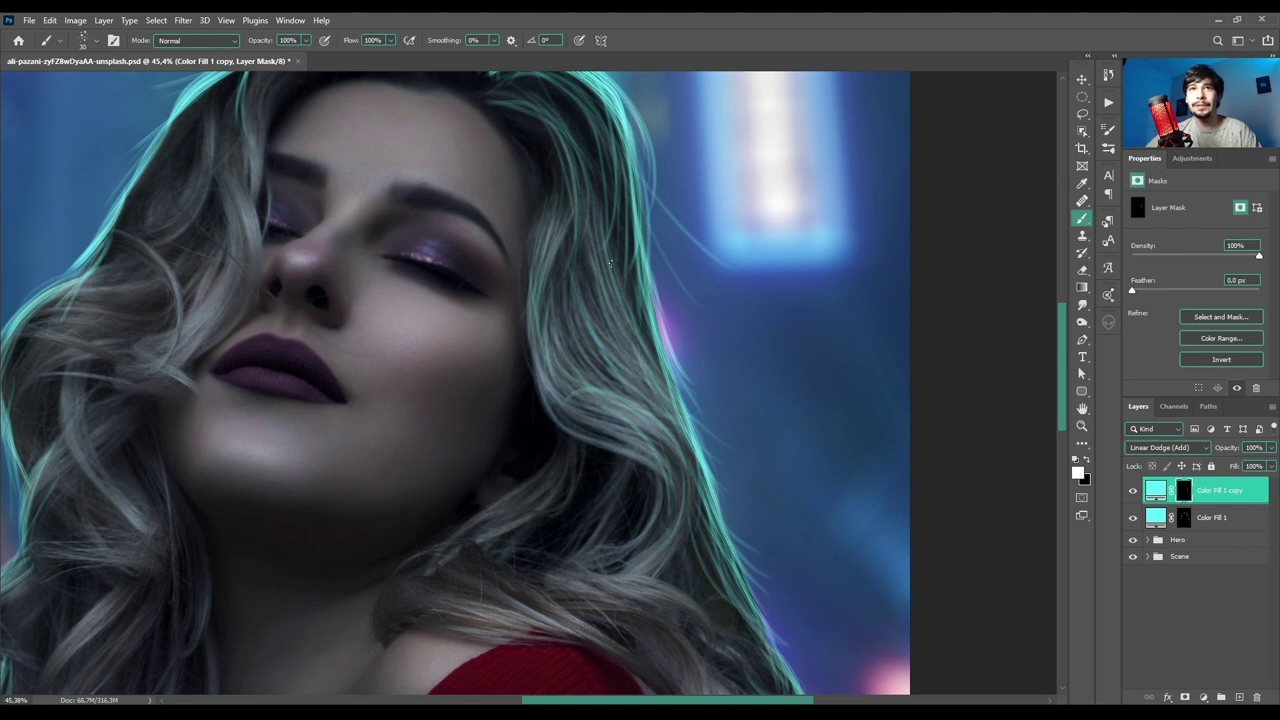
mouse_move(610, 261)
left_mouse_down()
mouse_move(635, 340)
mouse_move(612, 235)
mouse_move(672, 413)
left_mouse_up()
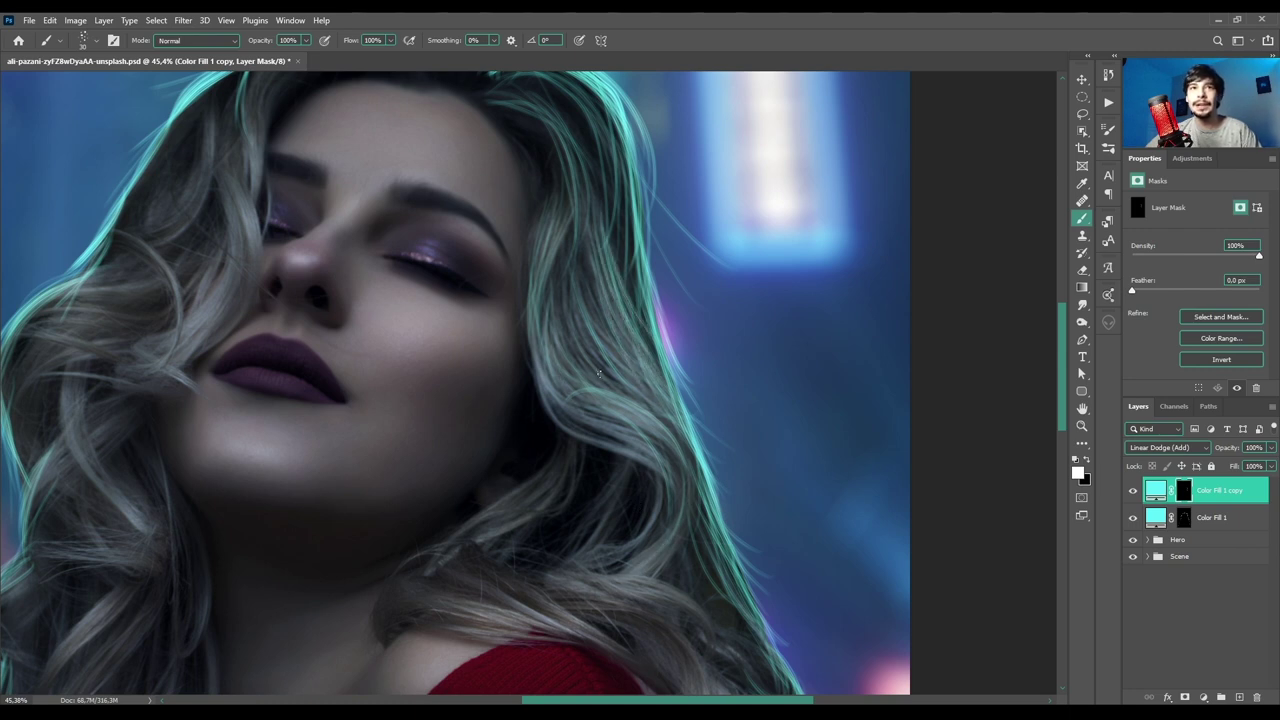
mouse_move(598, 373)
left_mouse_down()
mouse_move(588, 402)
mouse_move(745, 454)
left_mouse_up()
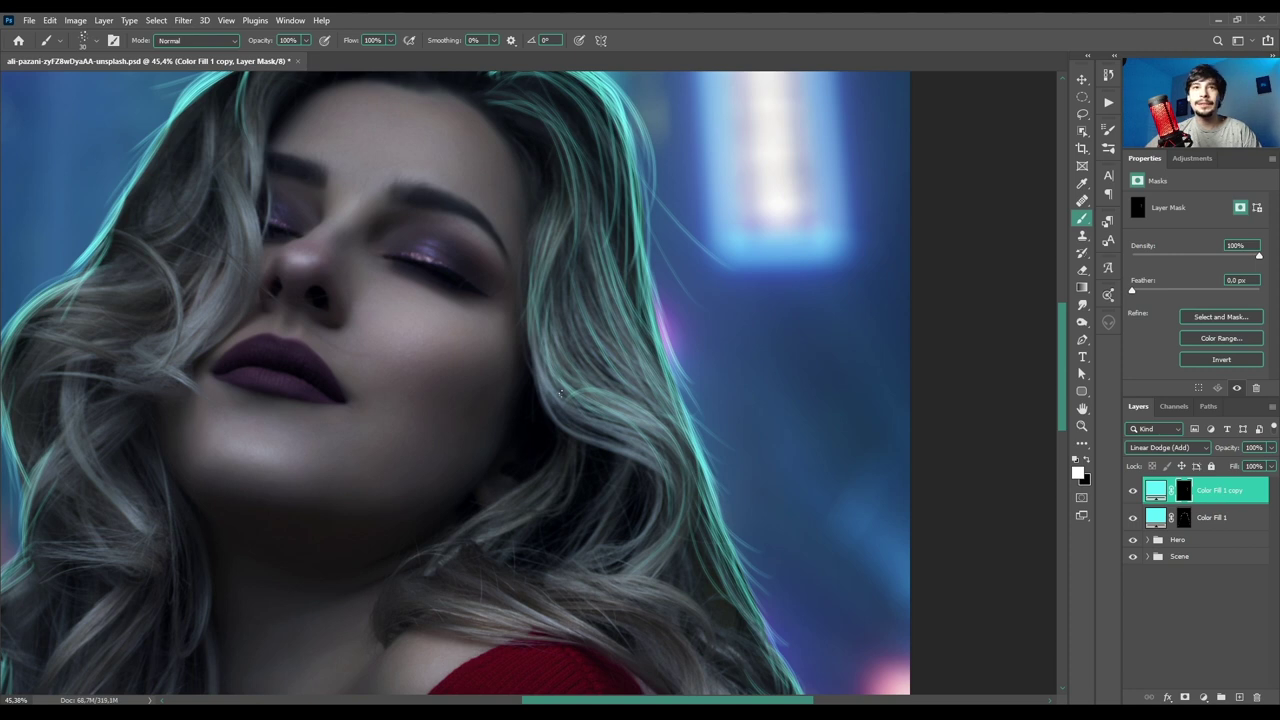
mouse_move(604, 456)
left_mouse_down()
mouse_move(650, 490)
mouse_move(624, 513)
left_mouse_up()
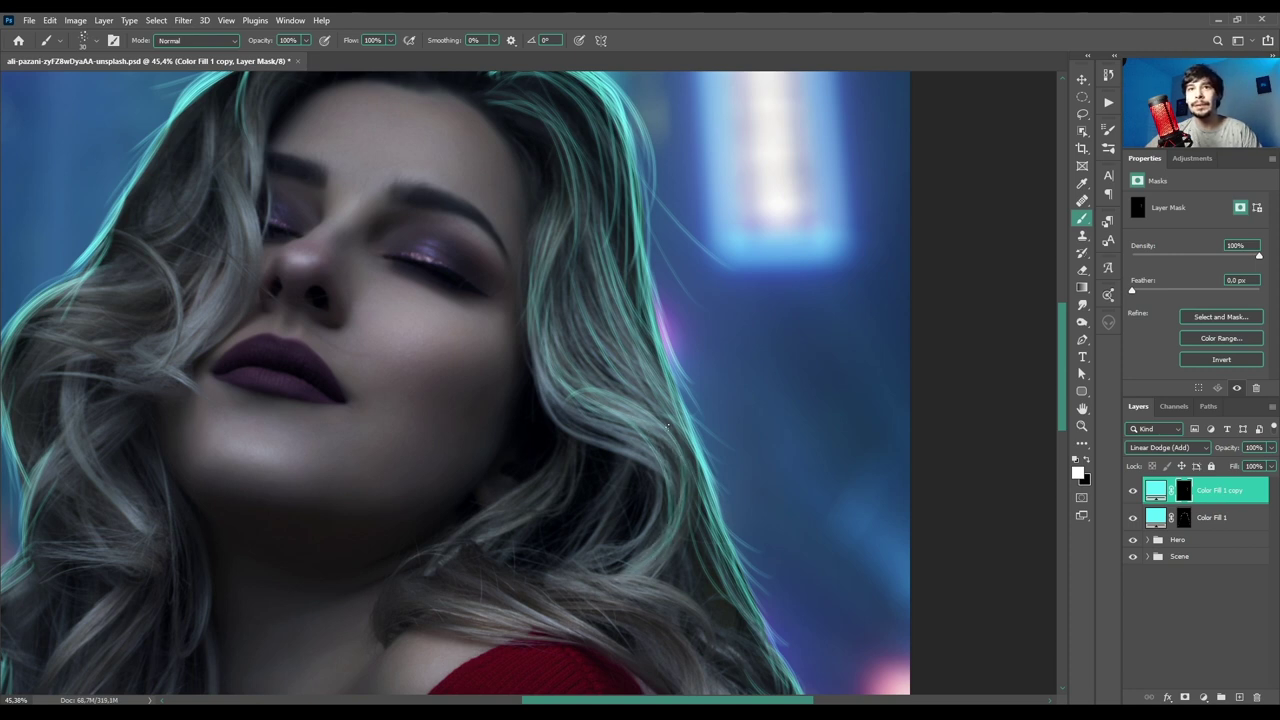
- Paint cyan strands along the locks sweeping from the neck across the bare shoulder above the red sweater
mouse_move(789, 613)
left_mouse_down()
mouse_move(740, 580)
mouse_move(742, 611)
left_mouse_up()
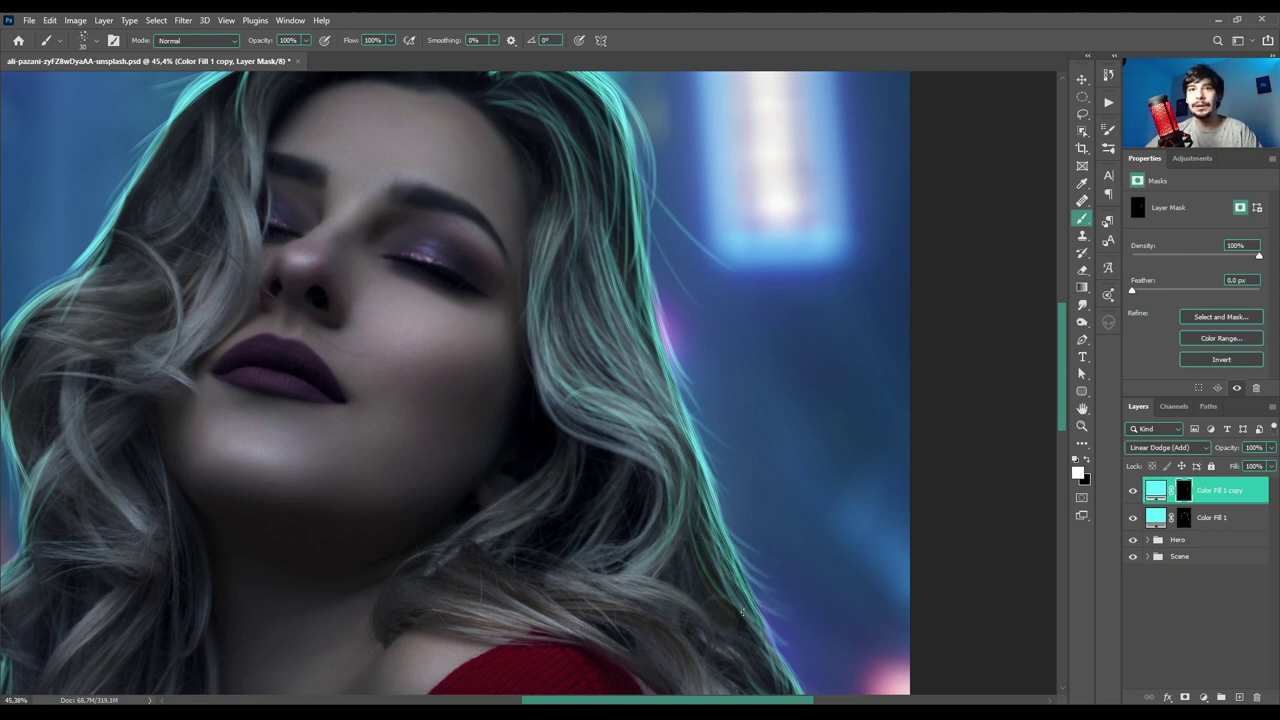
mouse_move(701, 572)
left_mouse_down()
mouse_move(578, 606)
mouse_move(643, 597)
mouse_move(500, 578)
mouse_move(546, 612)
left_mouse_up()
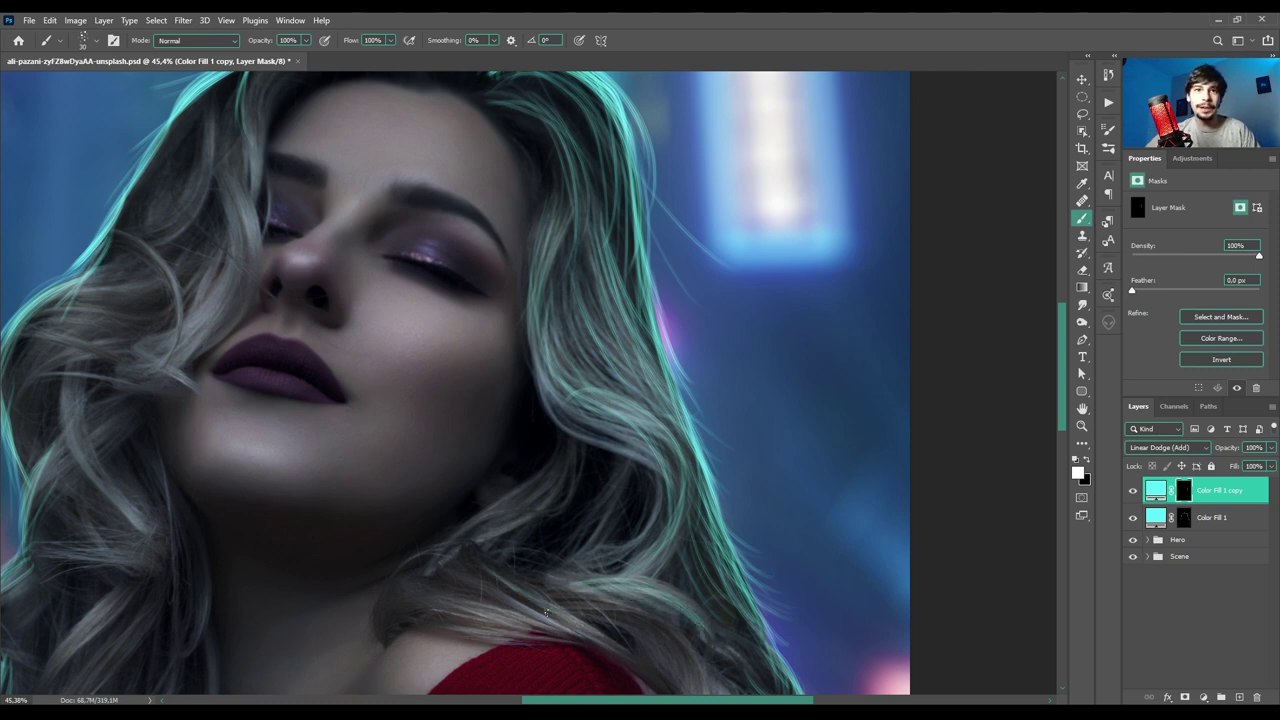
mouse_move(404, 590)
left_mouse_down()
mouse_move(536, 620)
mouse_move(430, 590)
left_mouse_up()
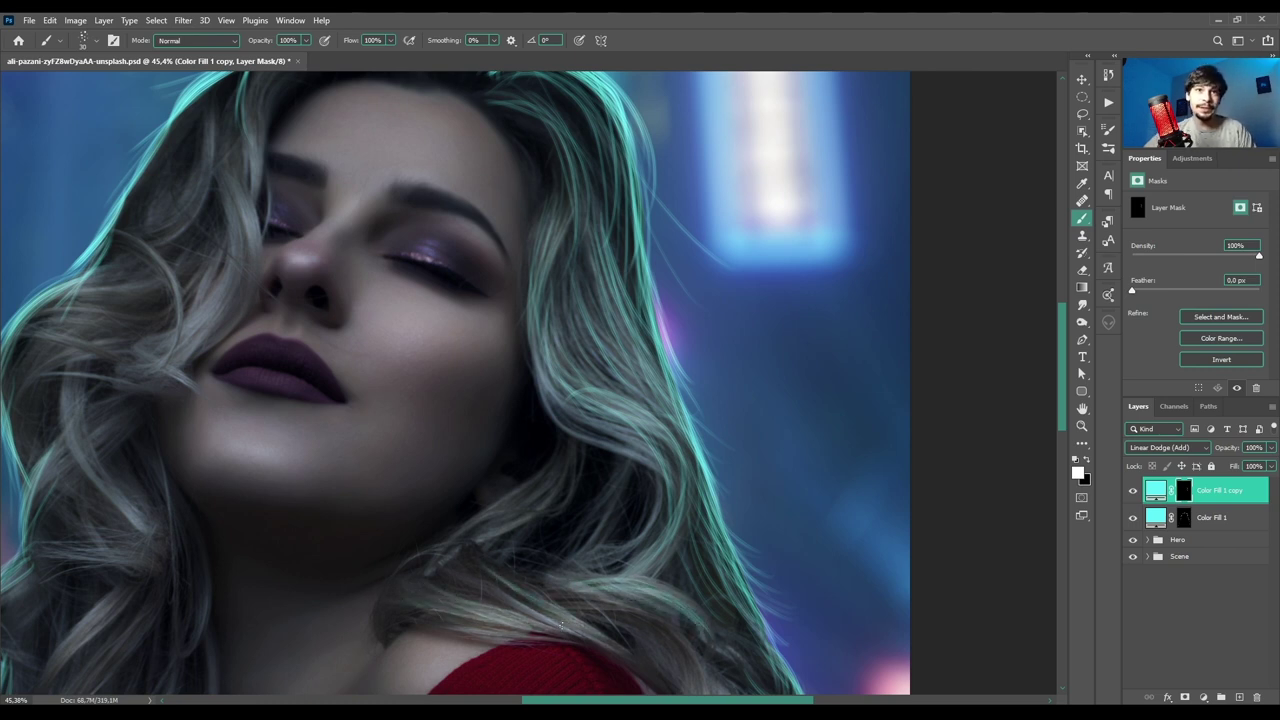
mouse_move(552, 460)
left_mouse_down()
mouse_move(440, 540)
mouse_move(521, 496)
mouse_move(453, 548)
mouse_move(477, 346)
left_mouse_up()
mouse_move(548, 378)
left_mouse_down()
mouse_move(676, 424)
mouse_move(703, 506)
left_mouse_up()
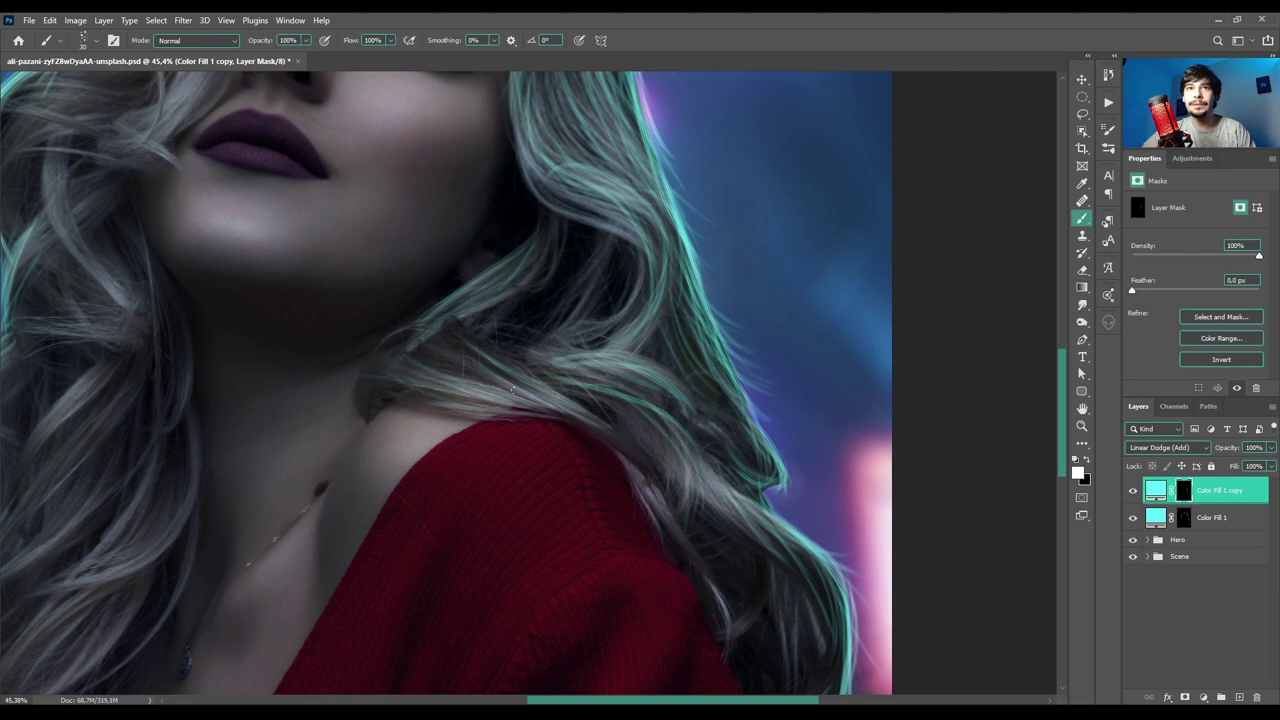
left_click_drag(462, 370, 600, 436)
left_click_drag(470, 346, 624, 434)
left_click_drag(424, 360, 604, 424)
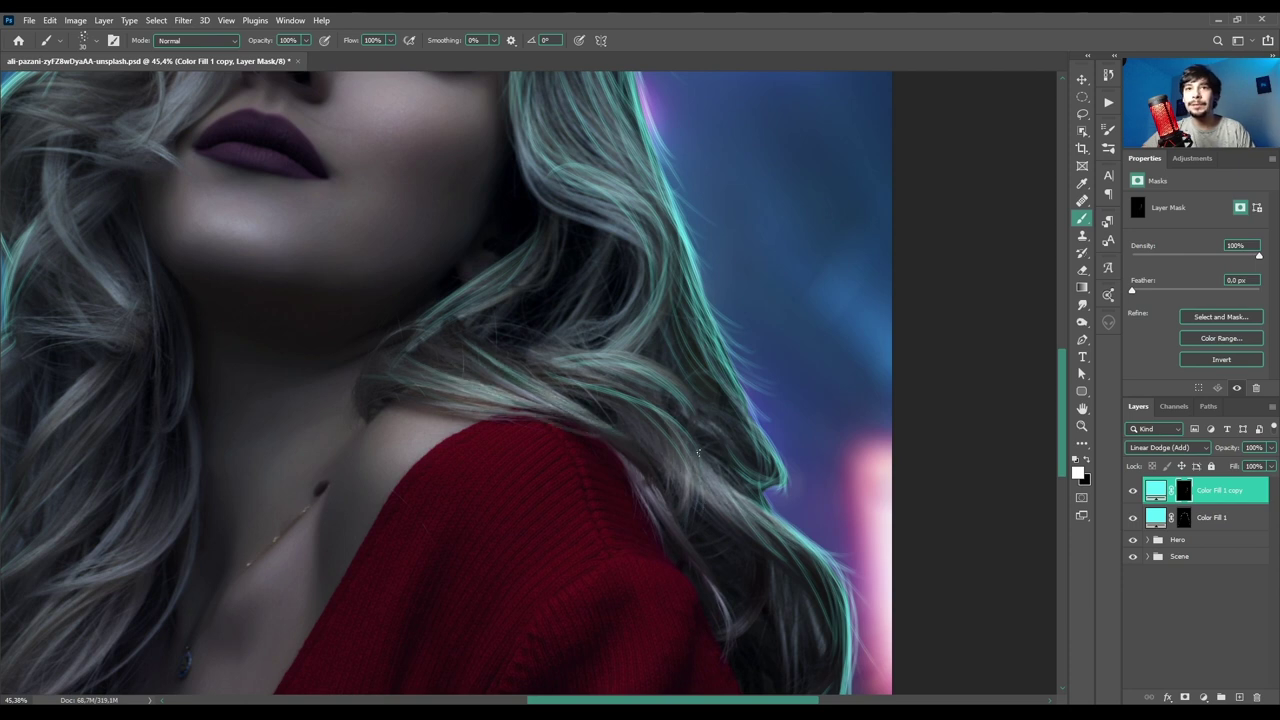
- Paint cyan strands down the inner and outer hair falling behind the red sleeve to its tips
mouse_move(698, 453)
left_mouse_down()
mouse_move(766, 530)
mouse_move(725, 480)
mouse_move(803, 541)
left_mouse_up()
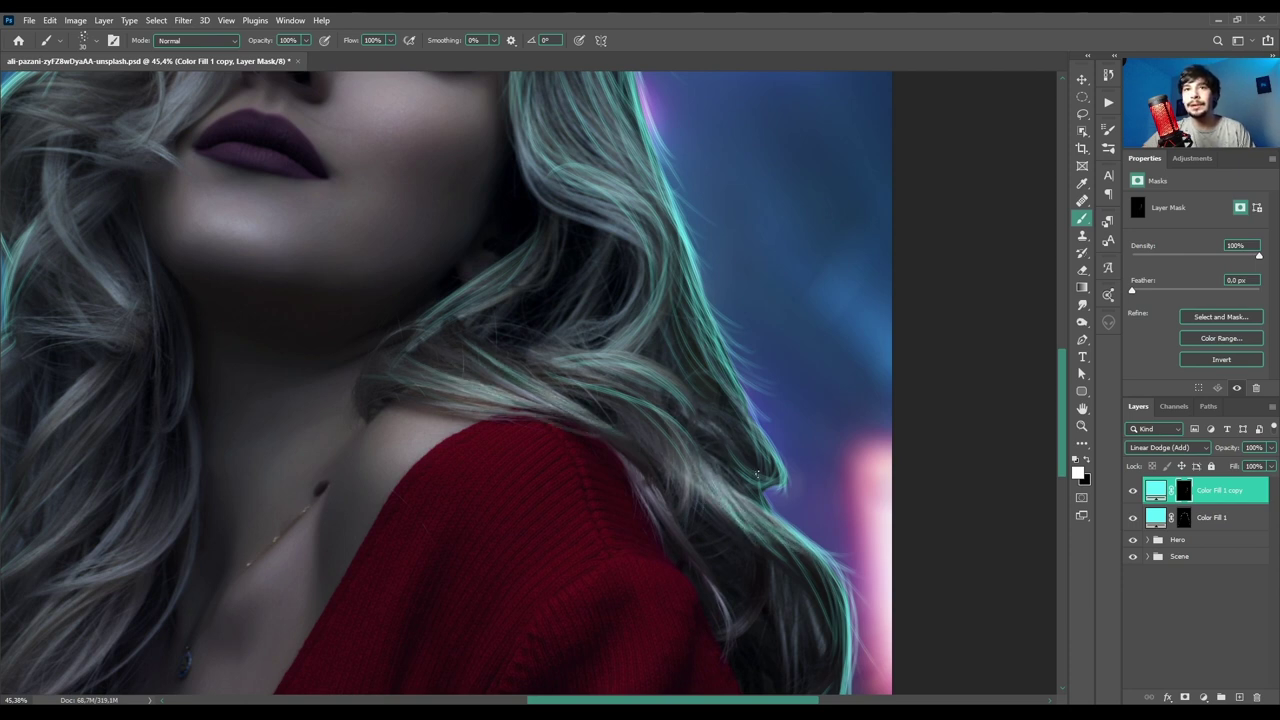
left_click_drag(757, 474, 710, 411)
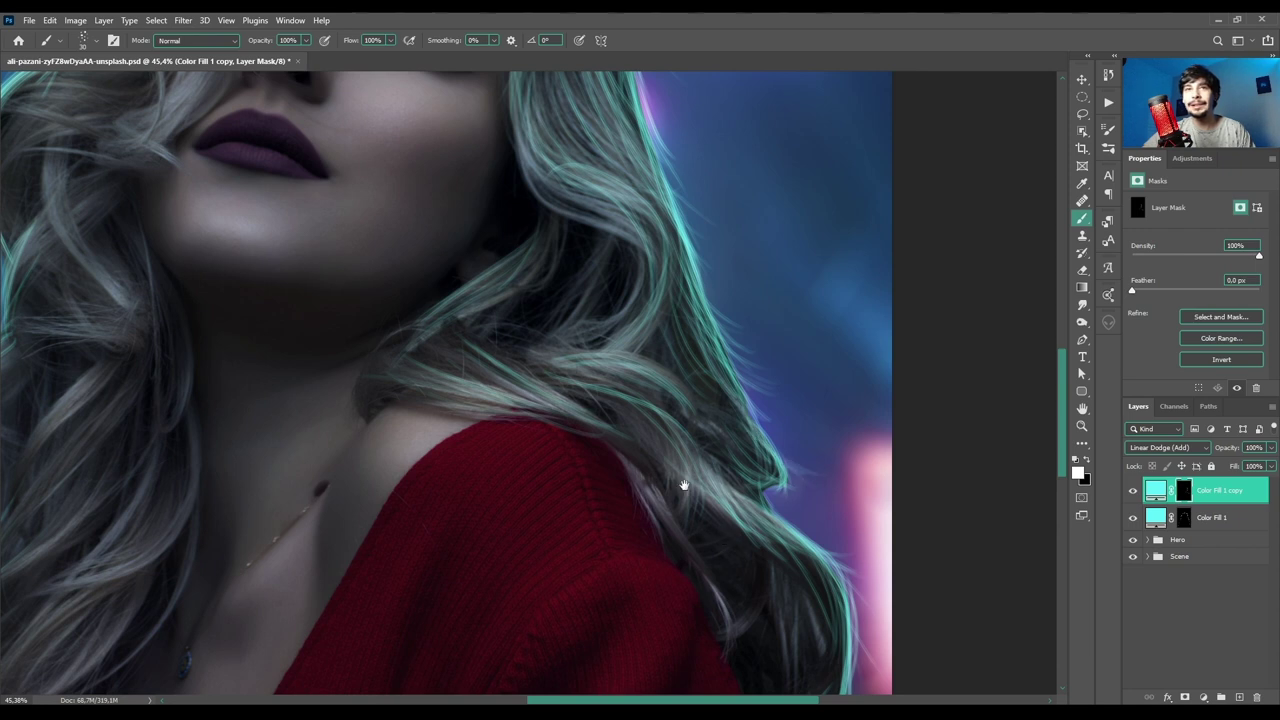
left_click_drag(684, 485, 571, 355)
mouse_move(552, 256)
left_mouse_down()
mouse_move(590, 316)
mouse_move(598, 452)
mouse_move(556, 380)
mouse_move(633, 401)
mouse_move(684, 548)
mouse_move(708, 470)
mouse_move(716, 547)
mouse_move(676, 618)
left_mouse_up()
left_click_drag(699, 552, 684, 446)
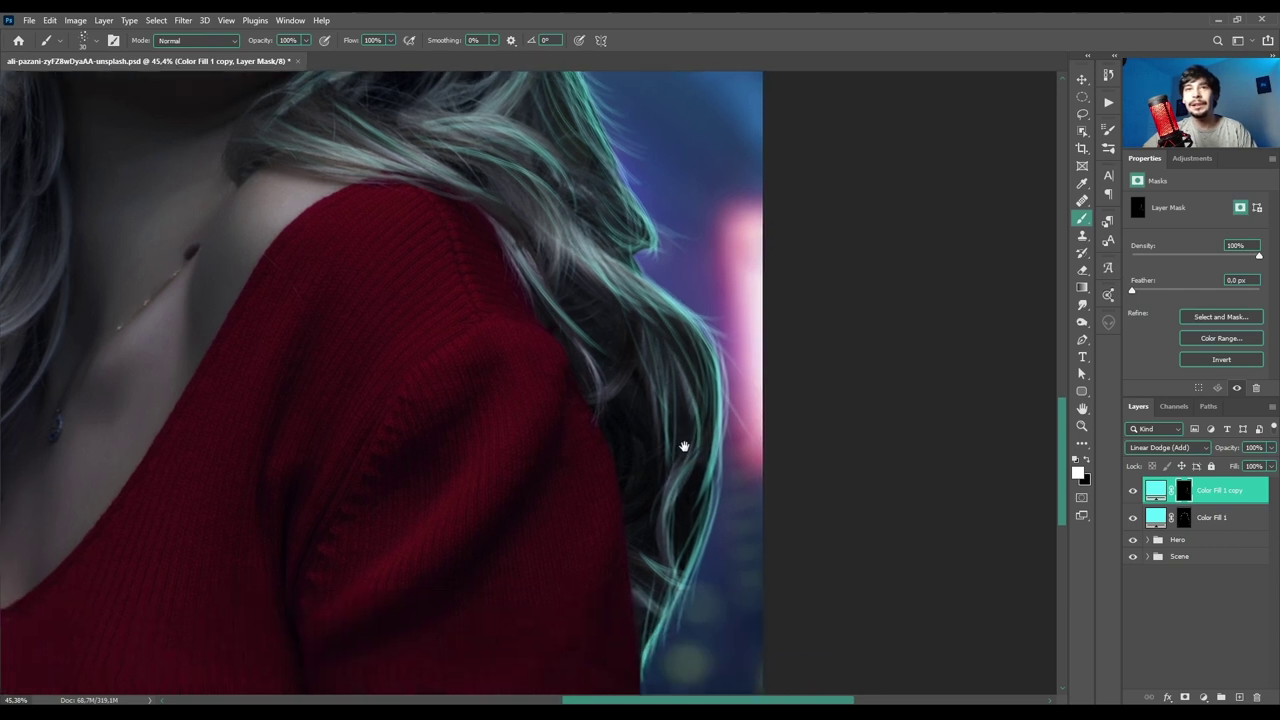
mouse_move(686, 336)
left_mouse_down()
mouse_move(716, 390)
mouse_move(730, 625)
left_mouse_up()
mouse_move(688, 544)
left_mouse_down()
mouse_move(696, 484)
mouse_move(656, 598)
left_mouse_up()
left_click_drag(661, 654, 660, 676)
- Paint cyan strands down the front lock framing the forehead and covered eye, on the opposite side of the face
key("space")
left_click_drag(357, 314, 709, 249)
left_click_drag(668, 300, 738, 224)
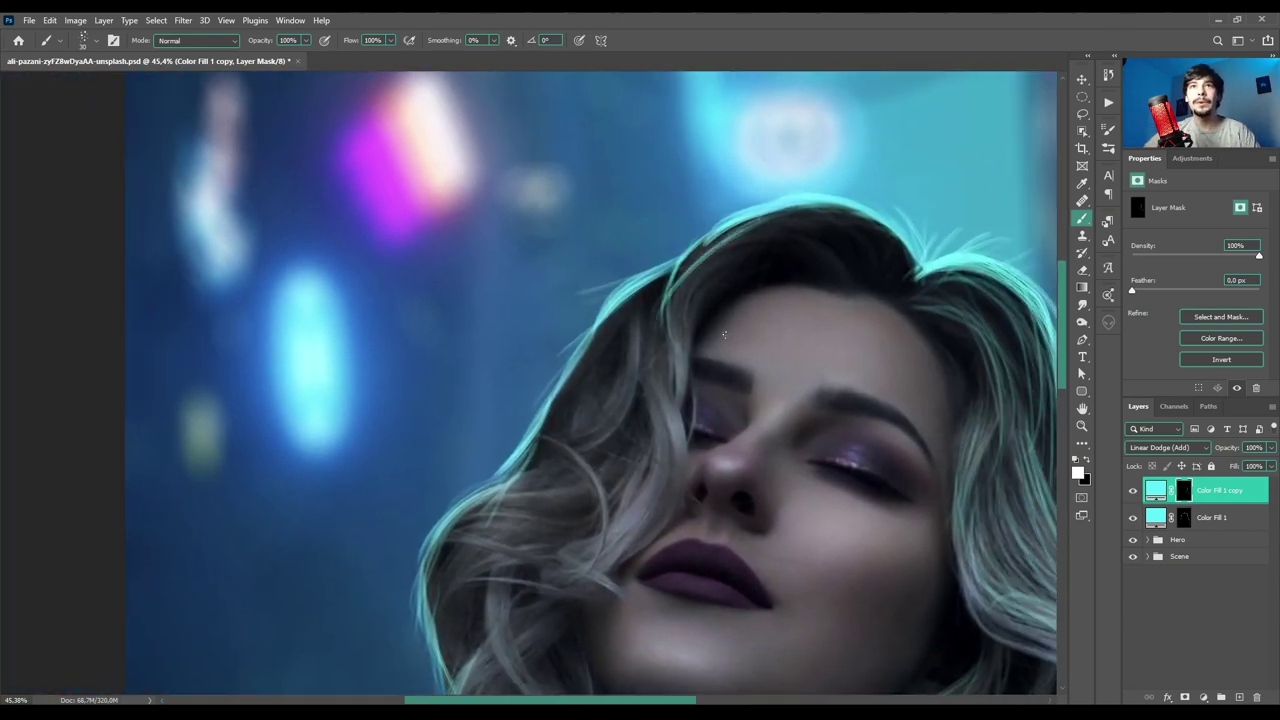
mouse_move(724, 334)
left_mouse_down()
mouse_move(684, 290)
mouse_move(668, 330)
mouse_move(670, 503)
mouse_move(650, 522)
mouse_move(618, 520)
mouse_move(654, 465)
left_mouse_up()
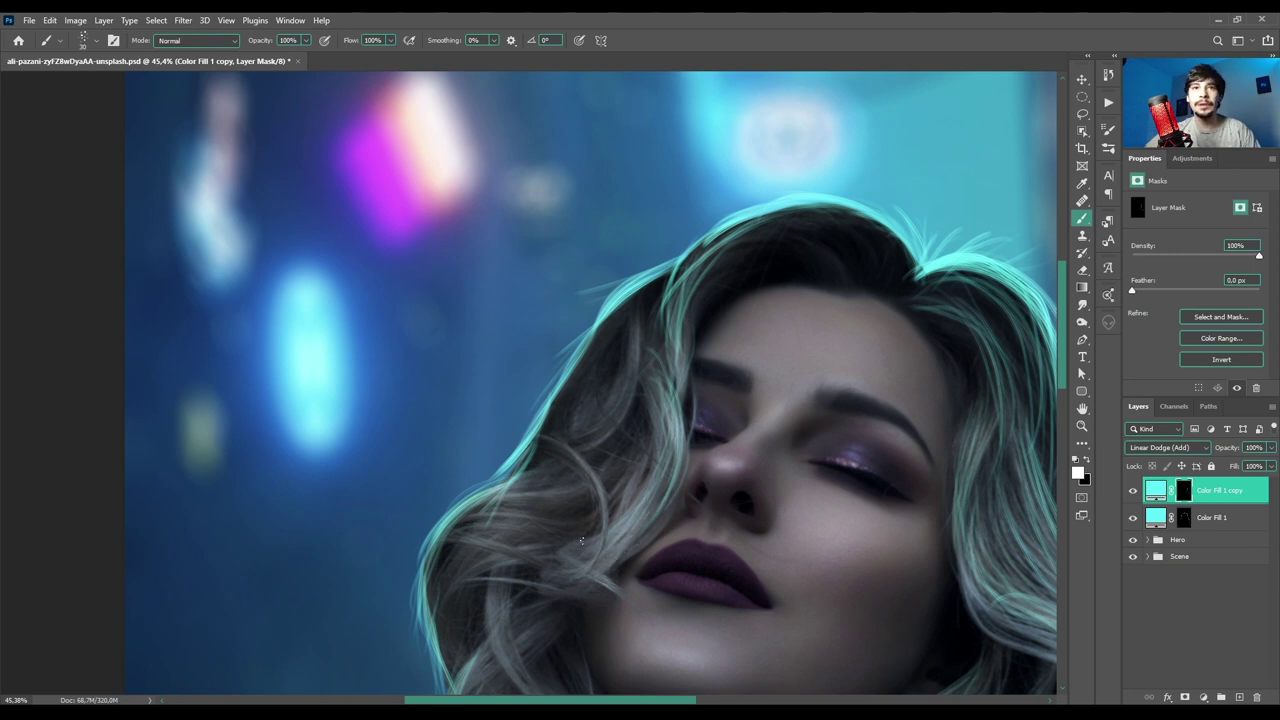
- Paint cyan strands on the curl beside the nose and through the upper waves behind the front lock
left_click_drag(564, 444, 596, 560)
left_click_drag(558, 466, 590, 550)
left_click_drag(609, 436, 628, 310)
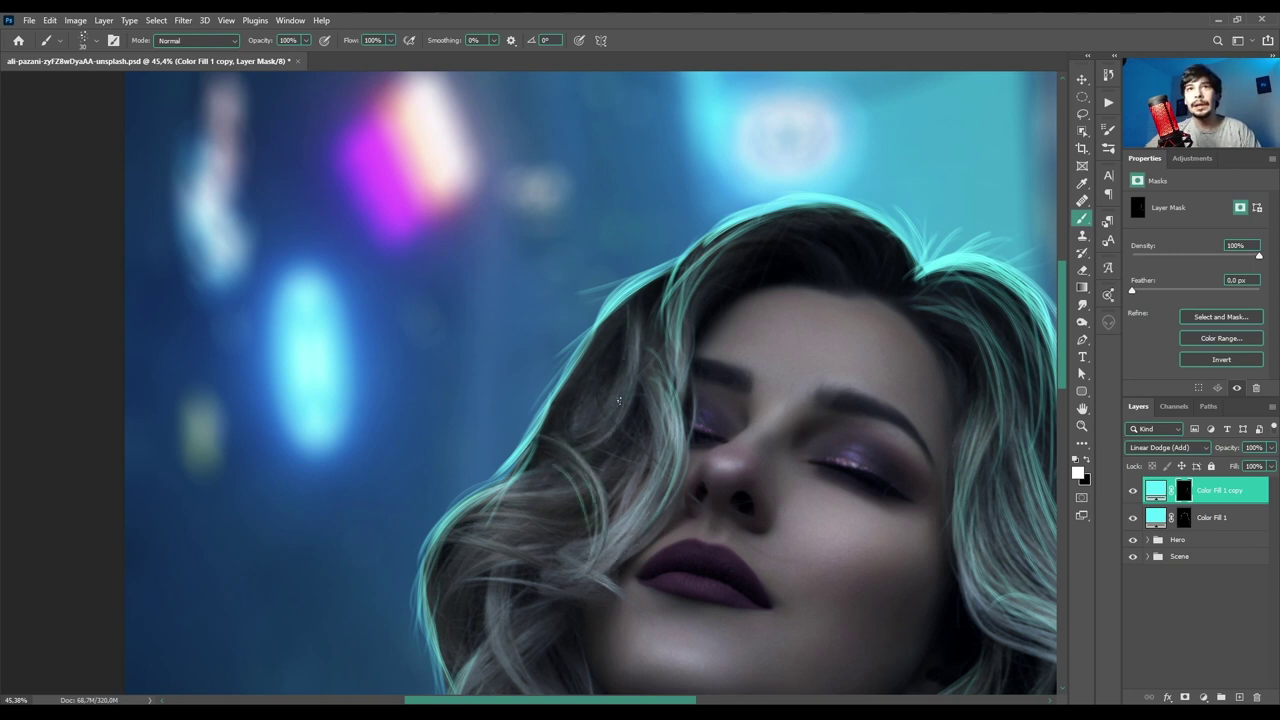
mouse_move(618, 404)
left_mouse_down()
mouse_move(636, 318)
mouse_move(604, 428)
left_mouse_up()
mouse_move(605, 323)
left_mouse_down()
mouse_move(570, 410)
mouse_move(614, 316)
mouse_move(518, 442)
mouse_move(546, 425)
mouse_move(555, 392)
mouse_move(551, 450)
mouse_move(585, 365)
mouse_move(608, 350)
left_mouse_up()
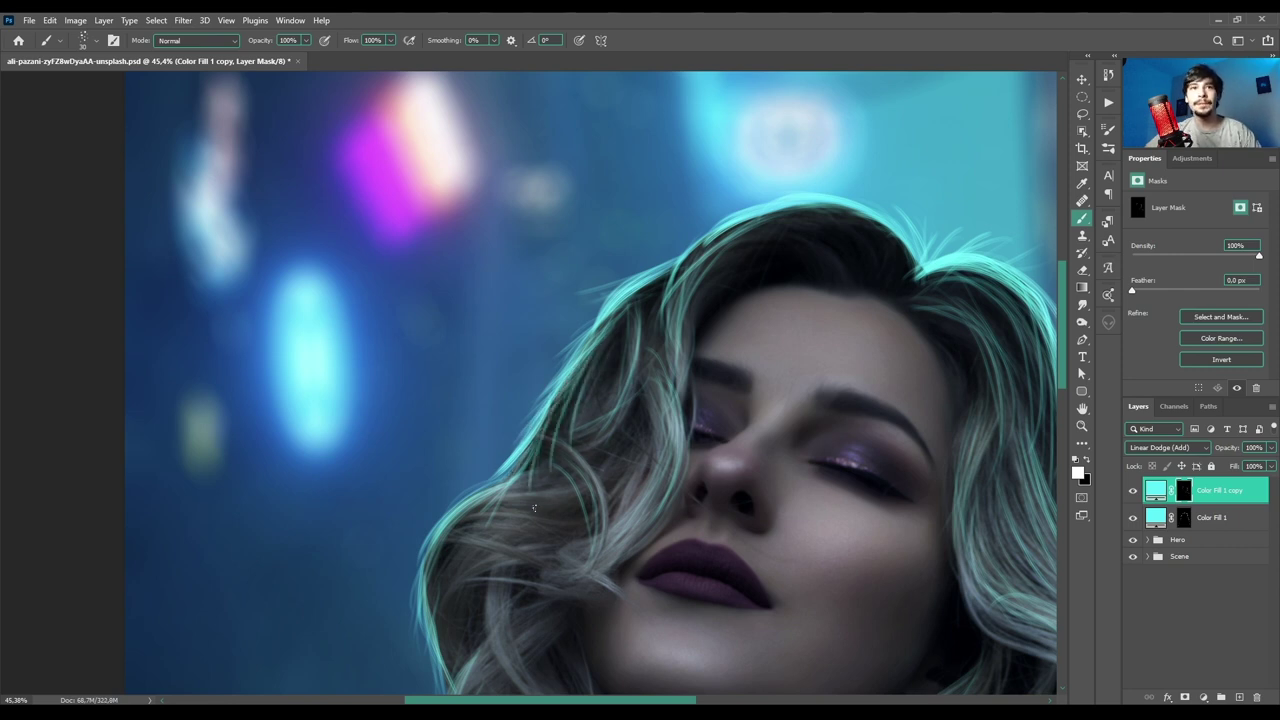
- Paint curved cyan strands across the large outer curl at cheek height and along its outer edge
mouse_move(534, 497)
left_mouse_down()
mouse_move(480, 505)
mouse_move(545, 482)
mouse_move(506, 527)
mouse_move(587, 508)
left_mouse_up()
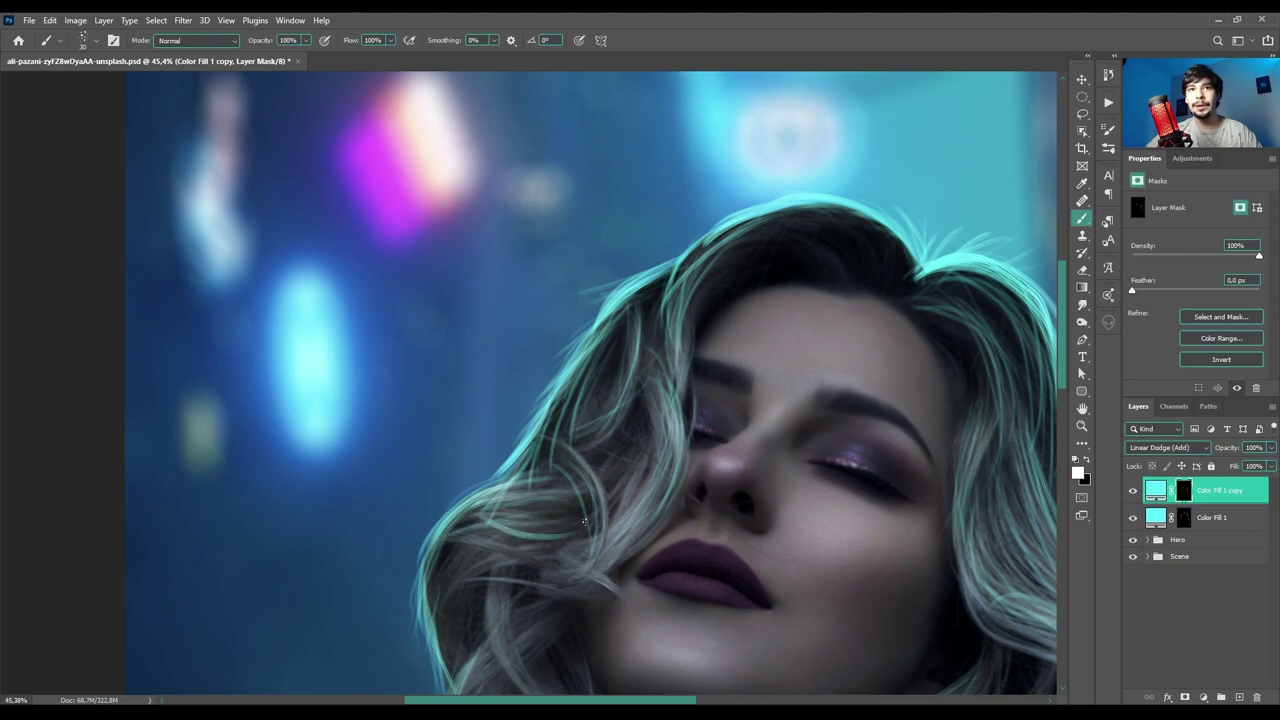
mouse_move(498, 519)
left_mouse_down()
mouse_move(445, 590)
mouse_move(452, 604)
mouse_move(485, 507)
mouse_move(428, 600)
left_mouse_up()
left_click_drag(440, 535, 418, 602)
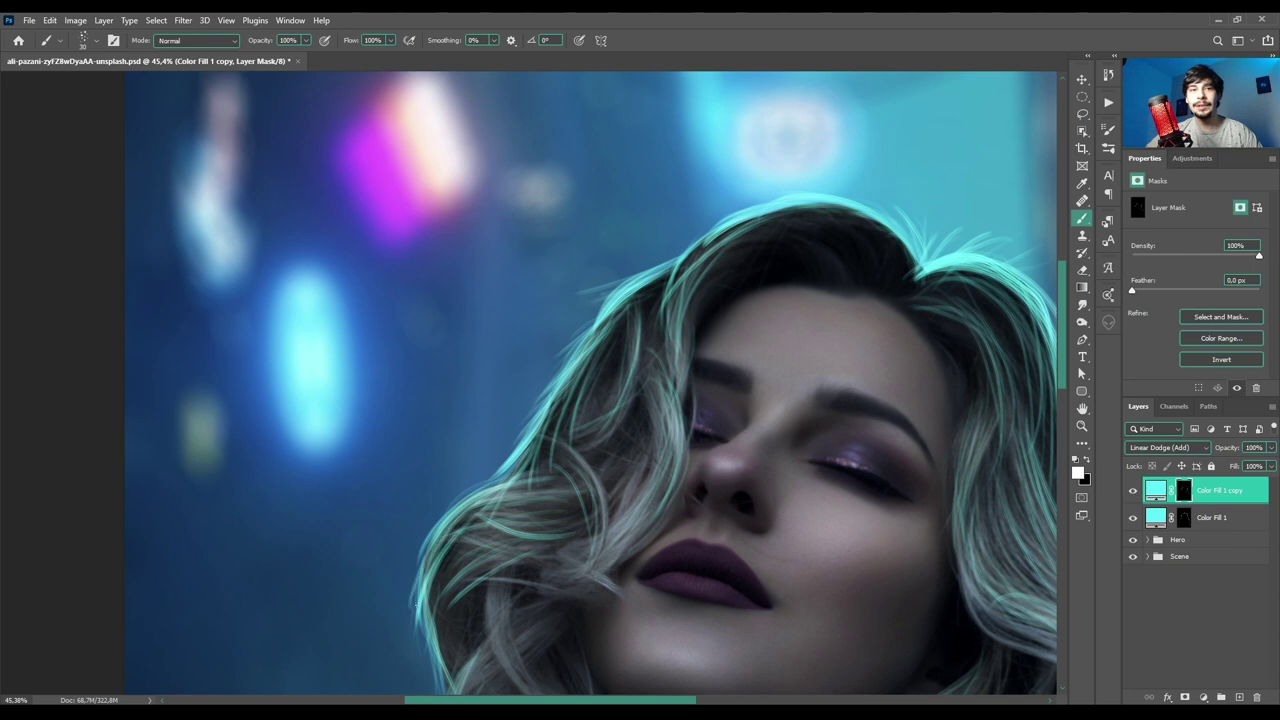
left_click_drag(424, 496, 449, 349)
left_click_drag(476, 418, 455, 488)
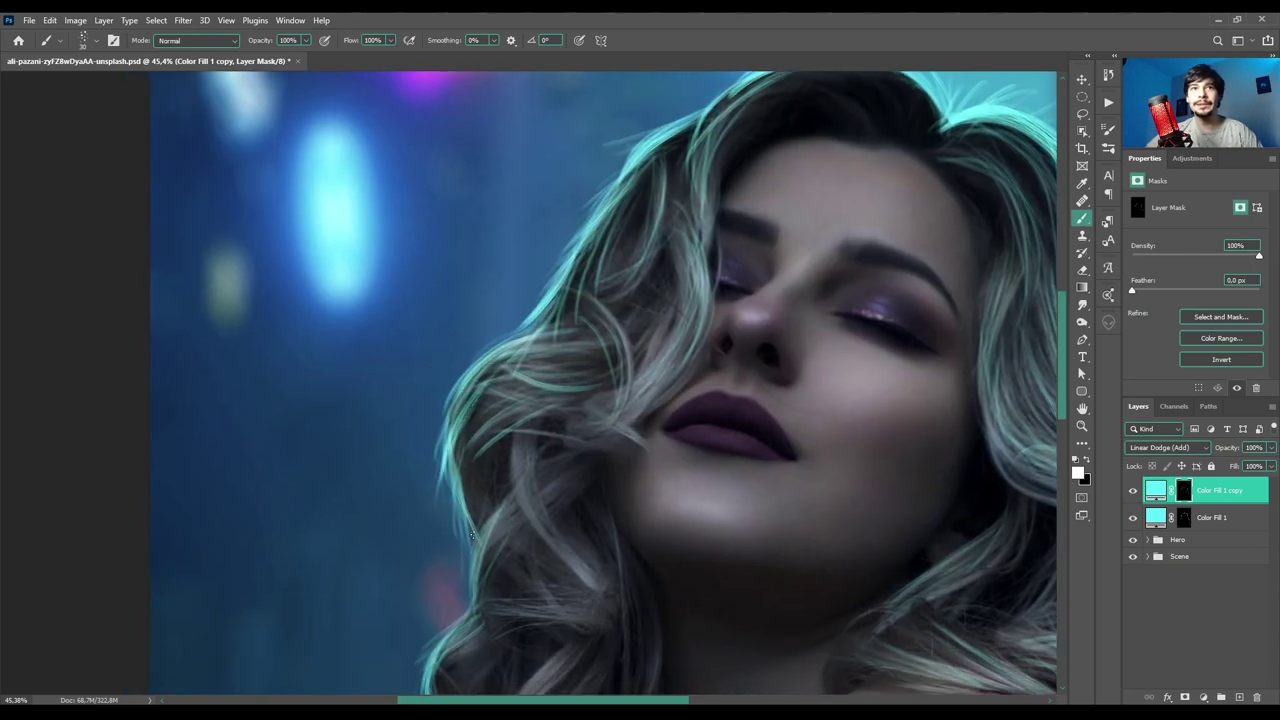
- Paint cyan strands on the curls hanging beside the mouth and chin and on the lock ending at the lips
mouse_move(471, 537)
left_mouse_down()
mouse_move(474, 480)
mouse_move(484, 470)
mouse_move(490, 490)
mouse_move(522, 496)
mouse_move(530, 460)
mouse_move(540, 555)
mouse_move(556, 462)
left_mouse_up()
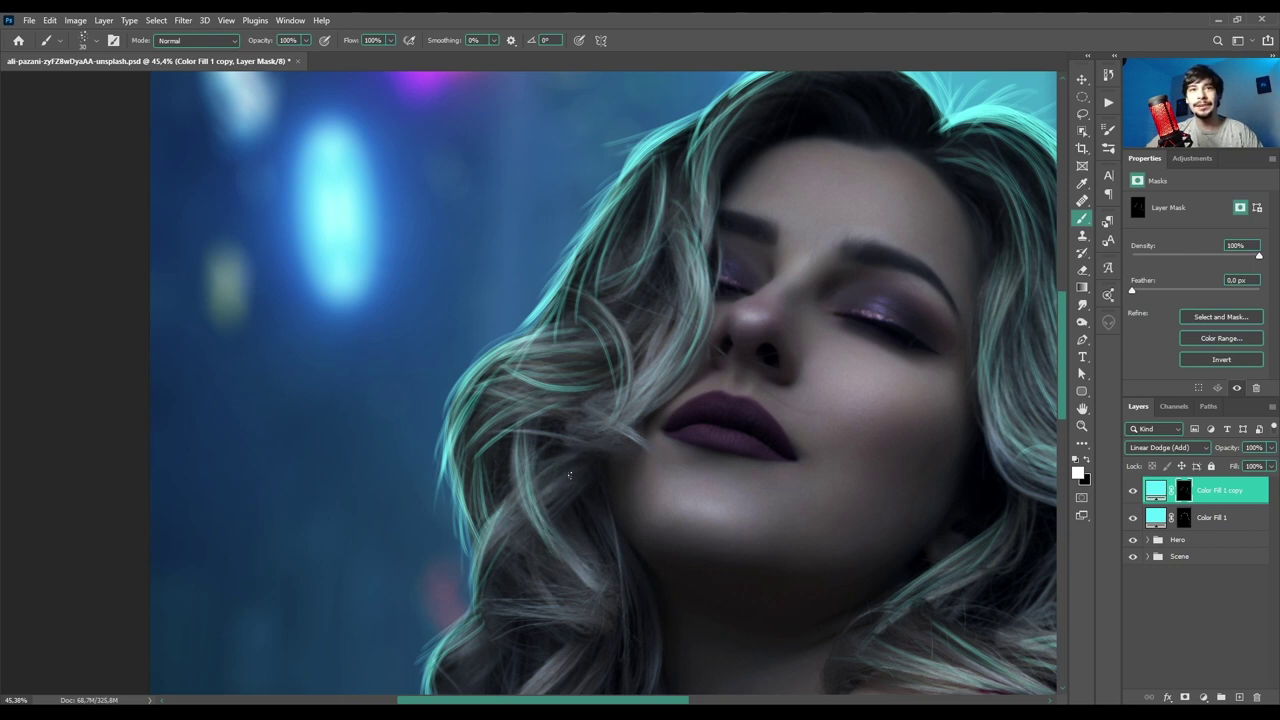
left_click_drag(569, 476, 528, 516)
mouse_move(630, 434)
left_mouse_down()
mouse_move(590, 404)
mouse_move(606, 400)
left_mouse_up()
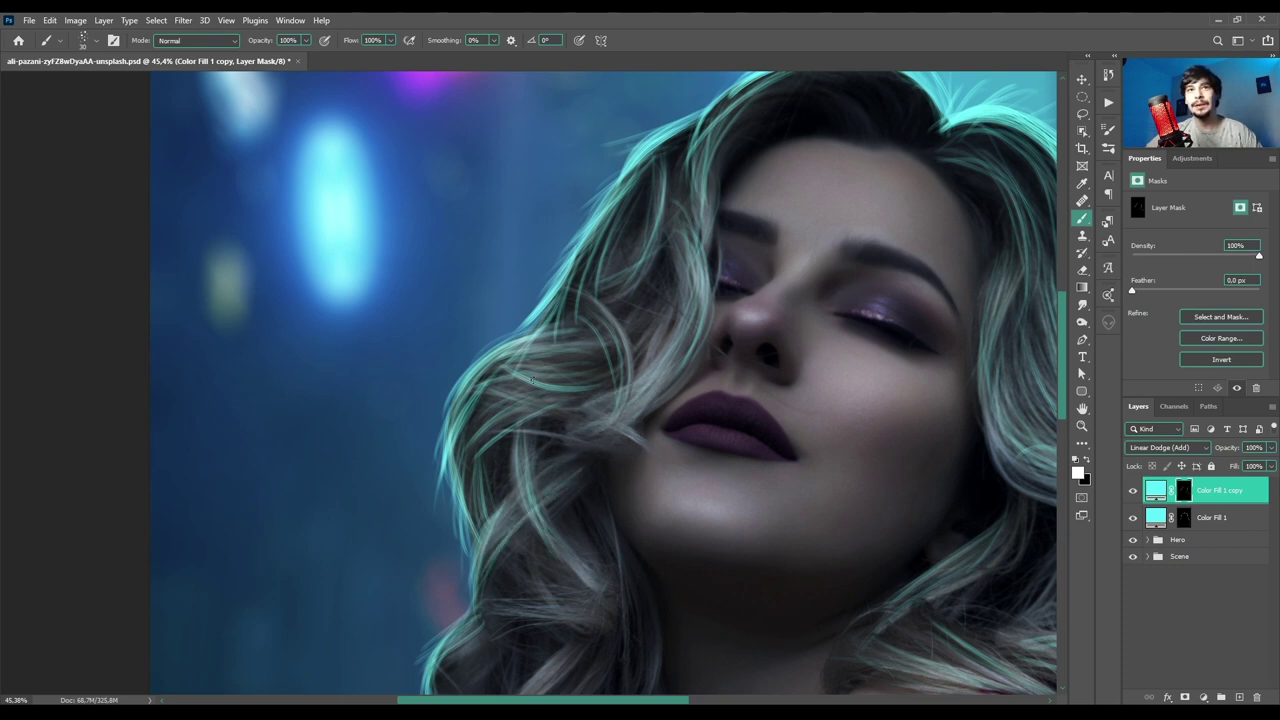
scroll(470, 400, "down", 4)
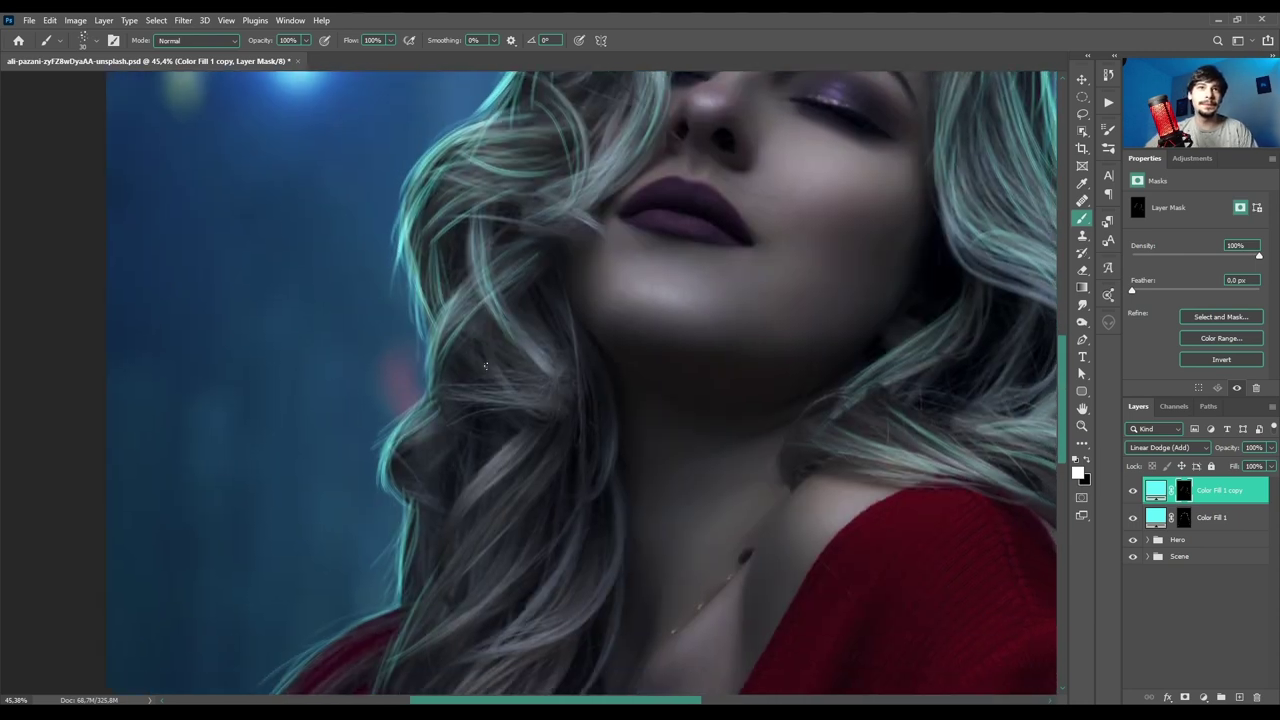
- Paint cyan strands on the curls beside the chin and neck and along the outer curl just above the shoulder
mouse_move(553, 408)
left_mouse_down()
mouse_move(485, 402)
mouse_move(491, 325)
left_mouse_up()
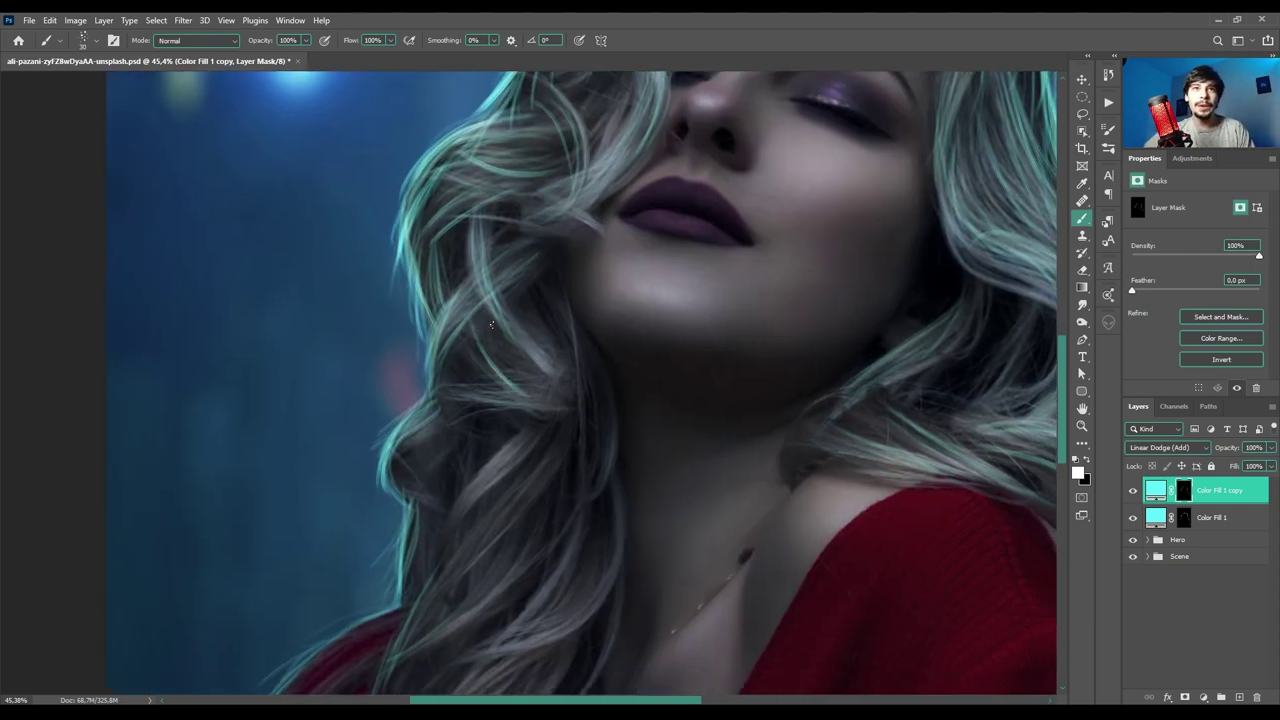
left_click_drag(578, 326, 604, 406)
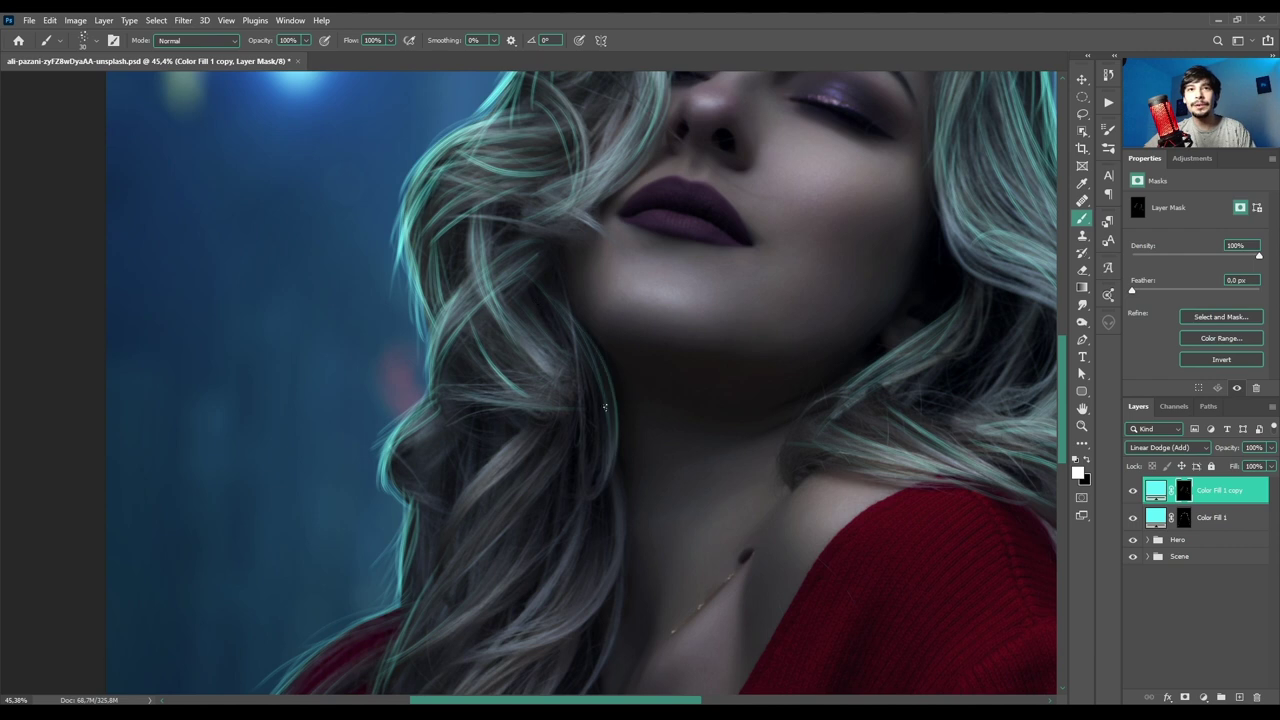
left_click_drag(578, 354, 588, 486)
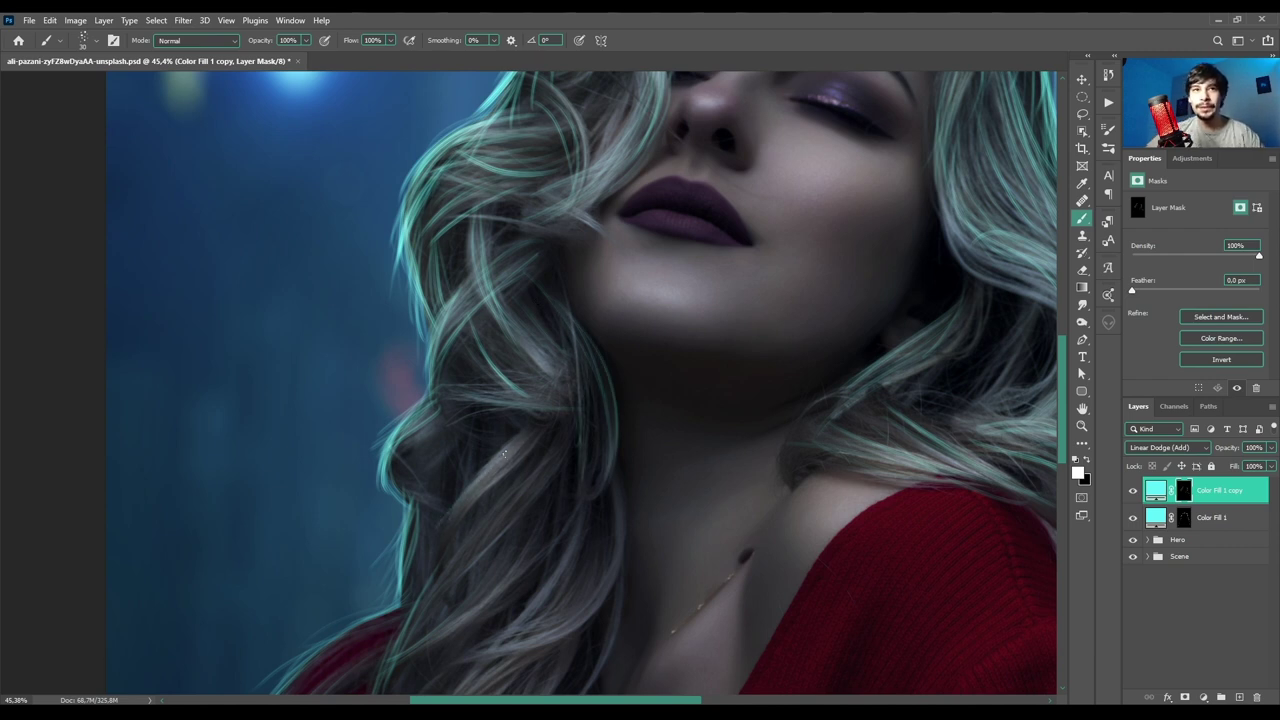
mouse_move(515, 448)
left_mouse_down()
mouse_move(449, 522)
mouse_move(428, 590)
left_mouse_up()
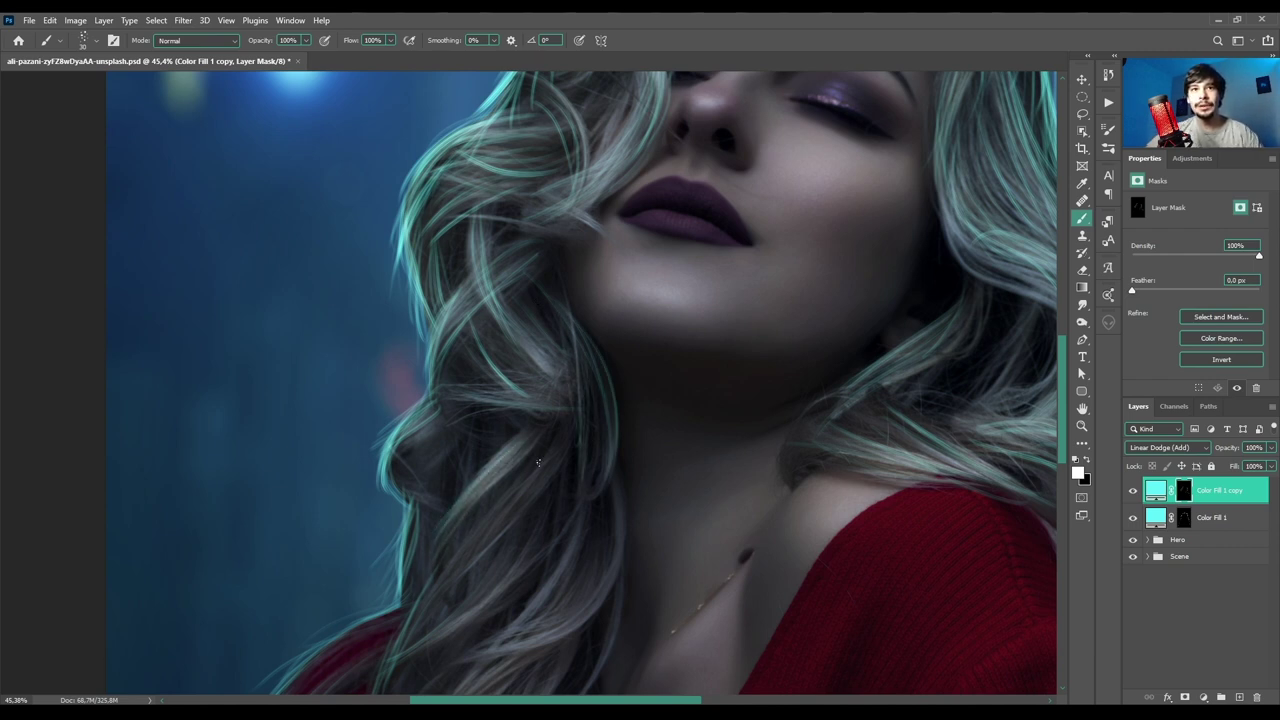
mouse_move(538, 462)
left_mouse_down()
mouse_move(464, 554)
mouse_move(564, 436)
left_mouse_up()
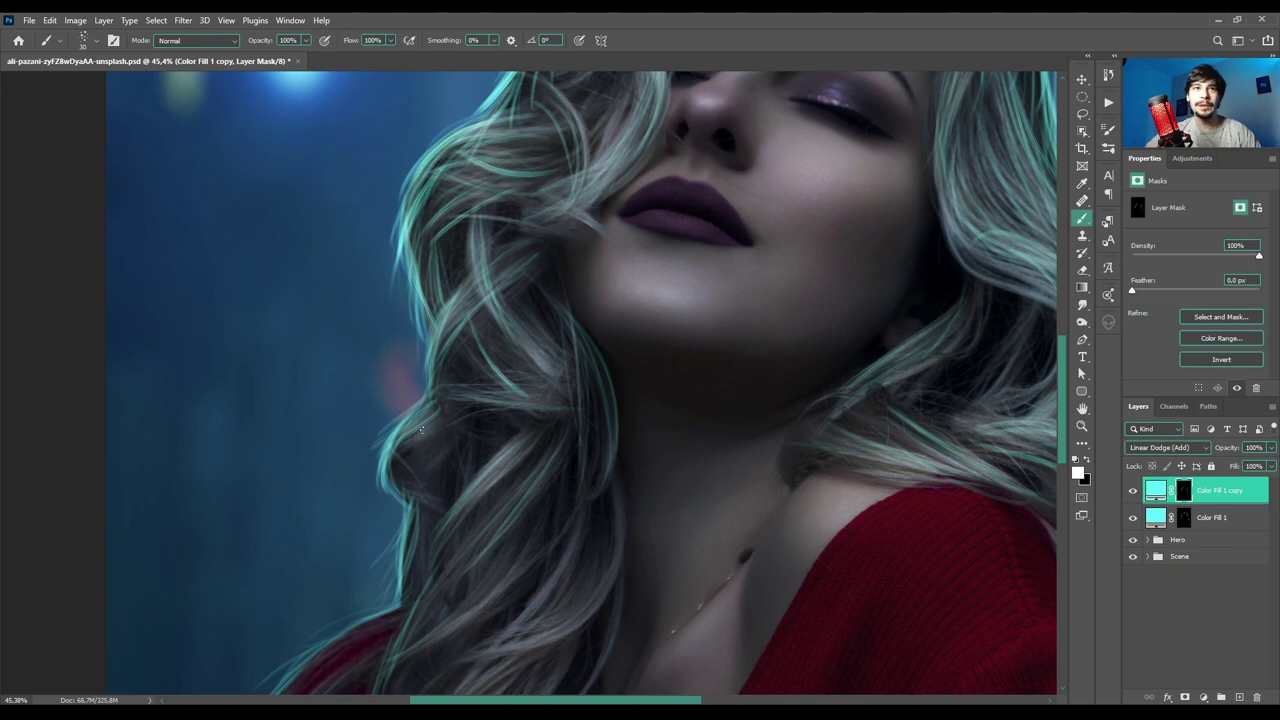
mouse_move(446, 408)
left_mouse_down()
mouse_move(392, 476)
mouse_move(425, 500)
mouse_move(428, 570)
mouse_move(405, 588)
mouse_move(408, 508)
mouse_move(398, 596)
mouse_move(370, 577)
left_mouse_up()
left_click_drag(375, 498, 394, 456)
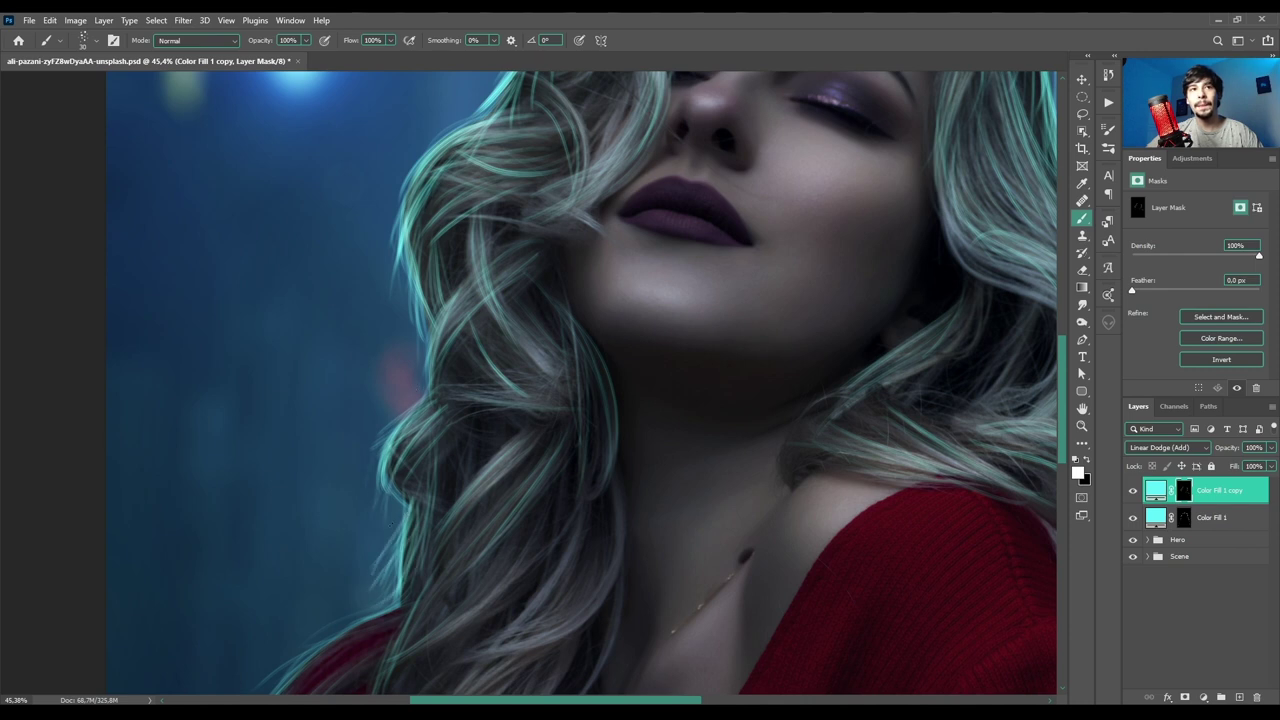
- Paint cyan strands through the long waves falling over the chest beside the necklace
scroll(457, 365, "down", 5)
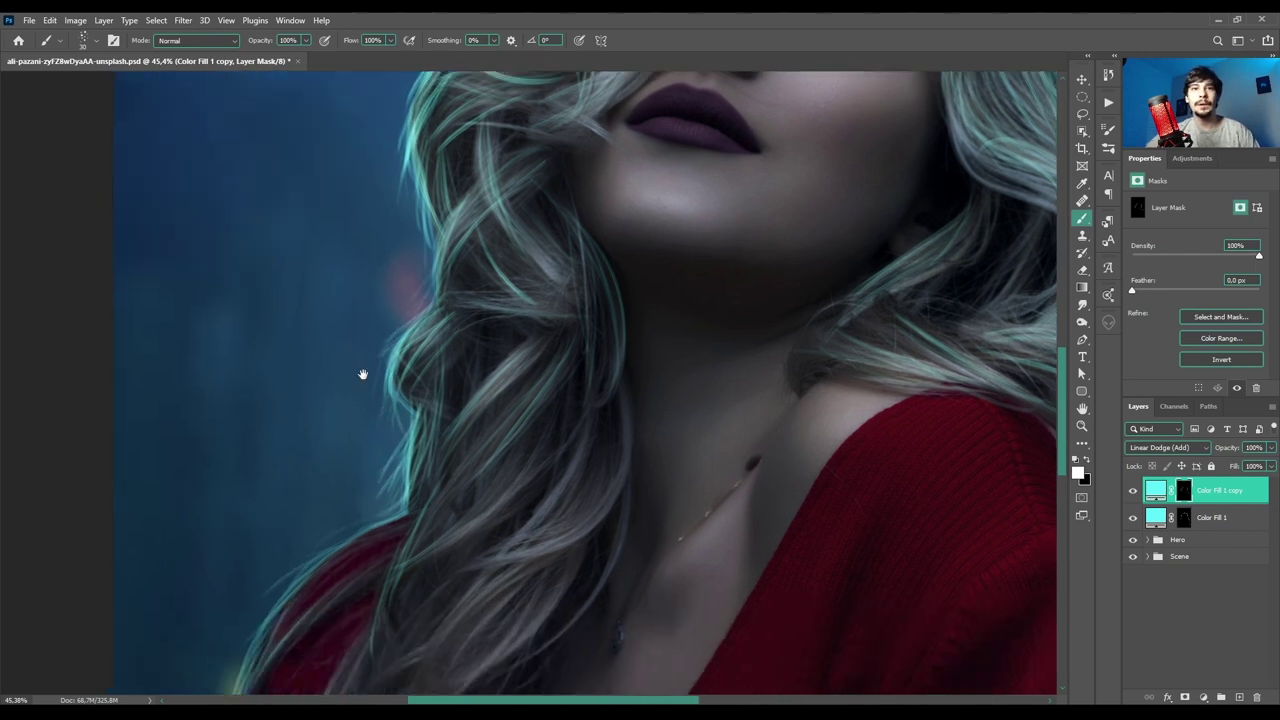
mouse_move(447, 319)
left_mouse_down()
mouse_move(402, 400)
mouse_move(468, 318)
mouse_move(370, 428)
left_mouse_up()
mouse_move(514, 336)
left_mouse_down()
mouse_move(476, 396)
mouse_move(540, 276)
mouse_move(547, 336)
left_mouse_up()
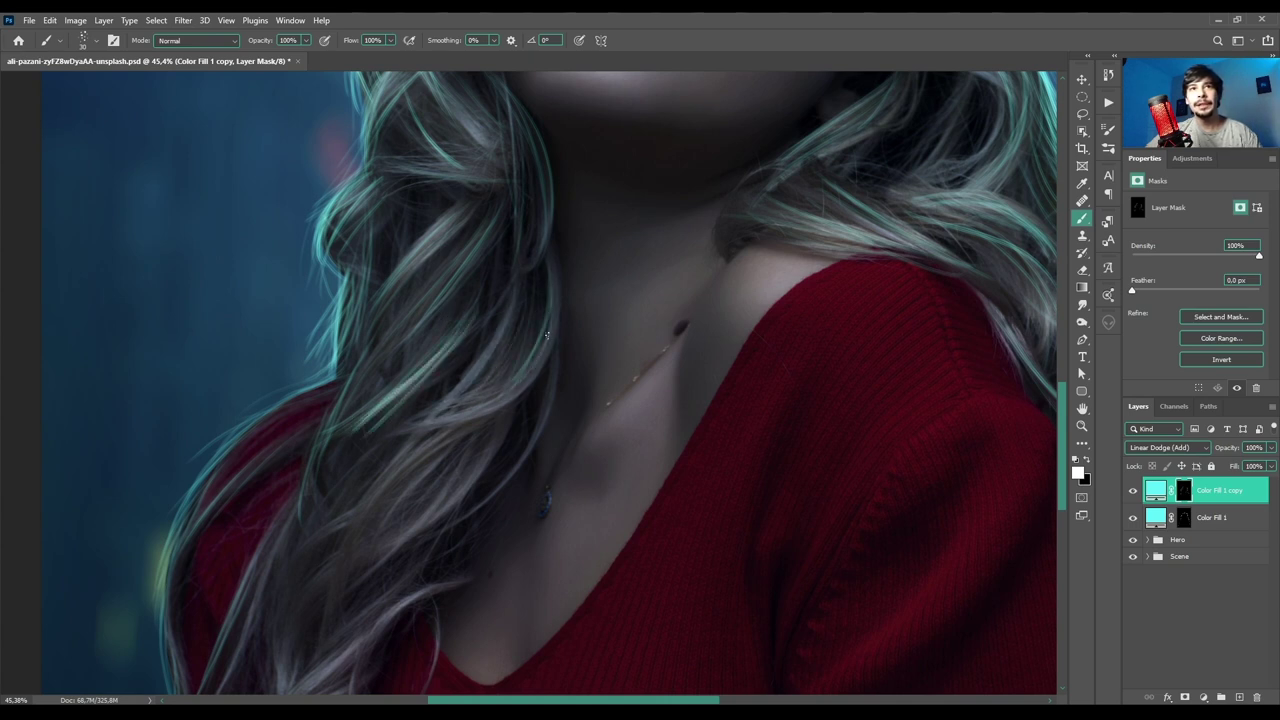
mouse_move(428, 414)
left_mouse_down()
mouse_move(495, 372)
mouse_move(357, 546)
left_mouse_up()
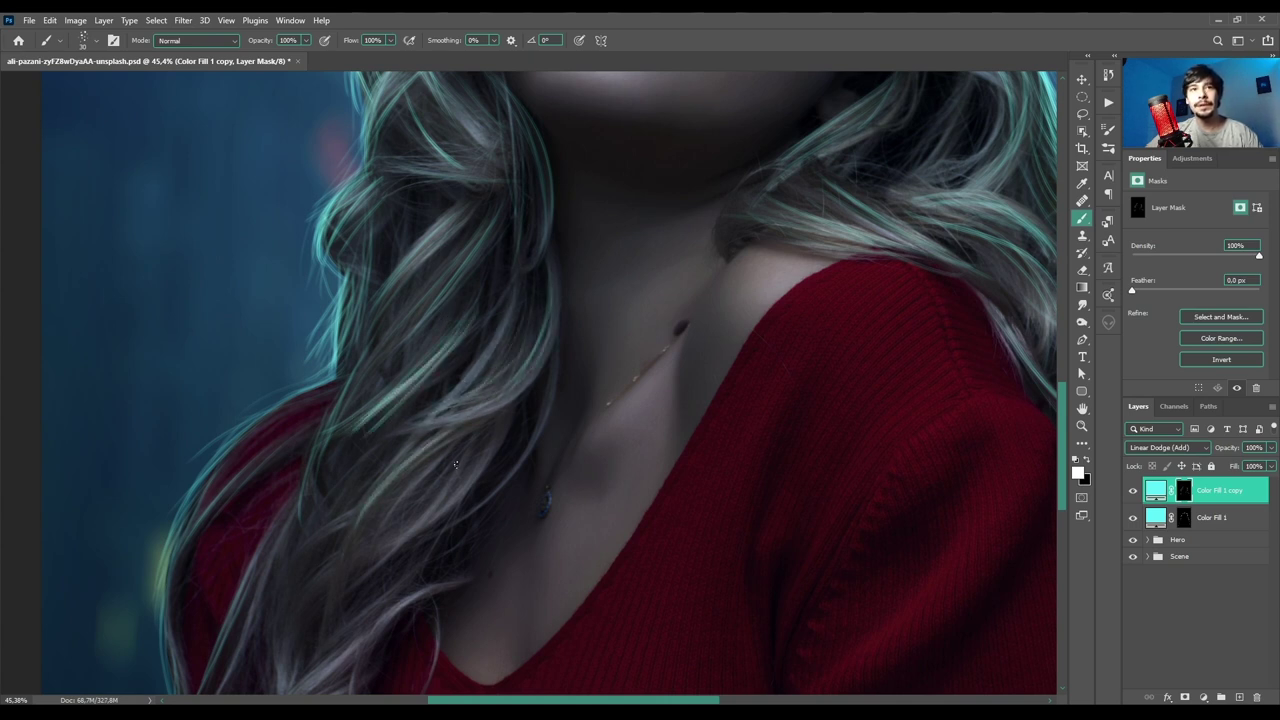
mouse_move(455, 463)
left_mouse_down()
mouse_move(401, 549)
mouse_move(375, 578)
mouse_move(385, 562)
mouse_move(355, 543)
left_mouse_up()
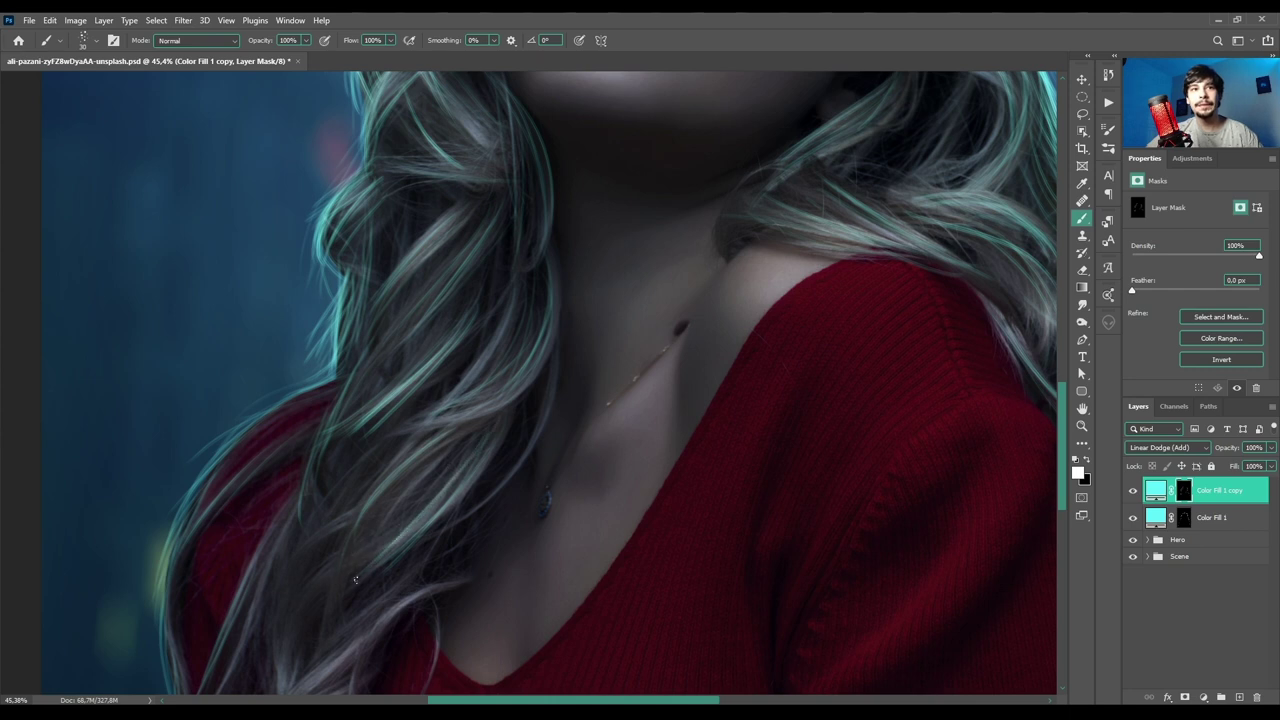
- Paint cyan strands down the locks draped over the red sleeve and along their outer edge
mouse_move(292, 503)
left_mouse_down()
mouse_move(317, 328)
mouse_move(283, 416)
left_mouse_up()
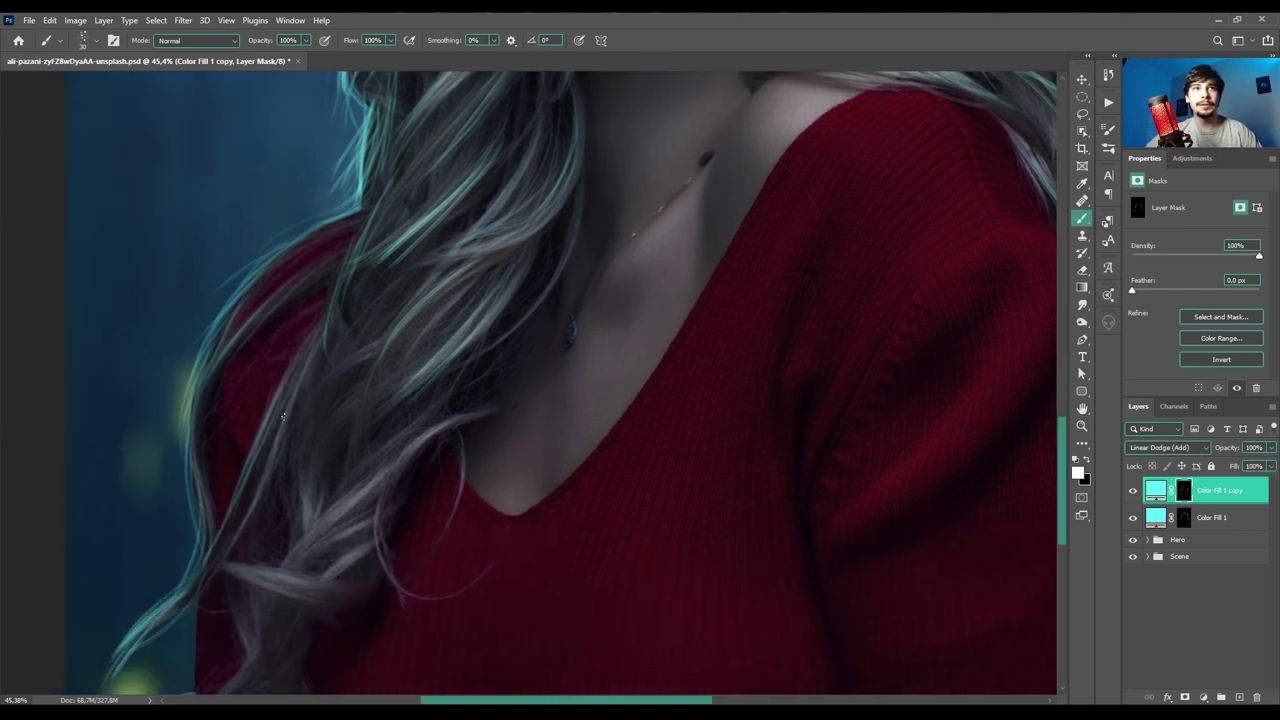
left_click_drag(320, 326, 243, 474)
mouse_move(278, 289)
left_mouse_down()
mouse_move(191, 408)
mouse_move(186, 602)
left_mouse_up()
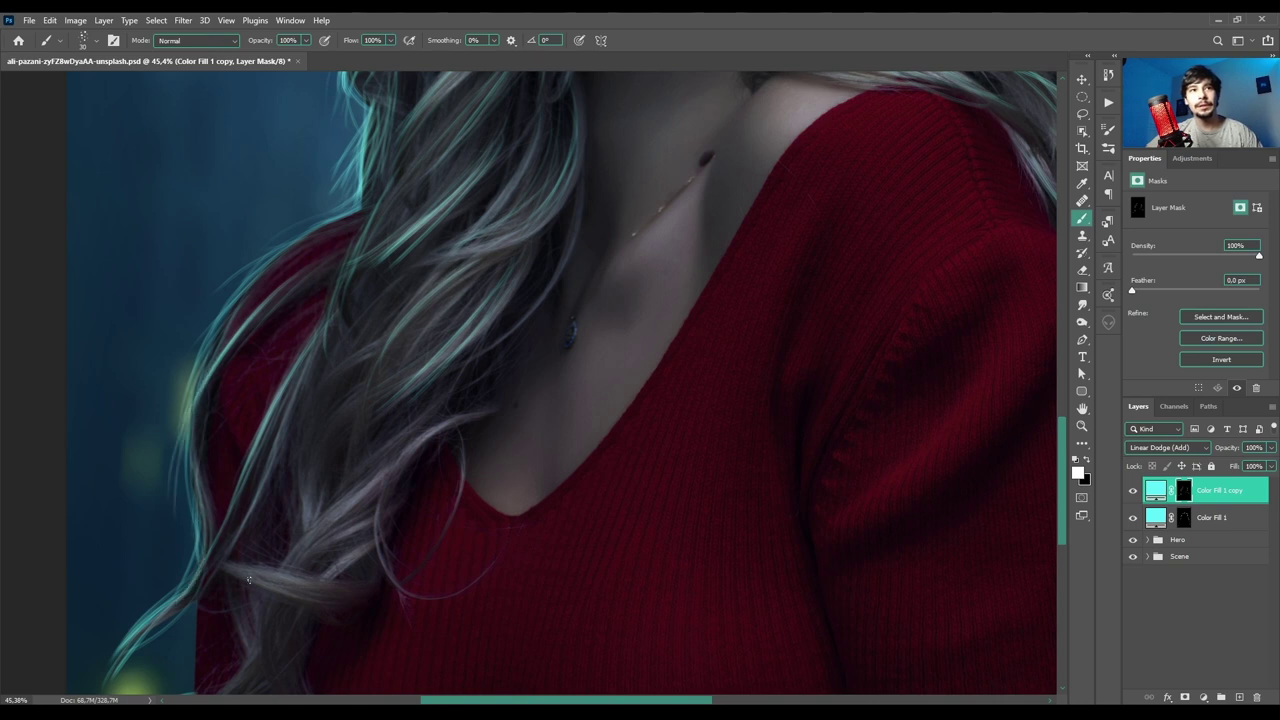
- Paint cyan strands on the lower curls beside the sweater's neckline and through the waves just above them
mouse_move(322, 582)
left_mouse_down()
mouse_move(239, 556)
mouse_move(362, 553)
left_mouse_up()
mouse_move(380, 489)
left_mouse_down()
mouse_move(355, 512)
mouse_move(352, 535)
mouse_move(378, 514)
left_mouse_up()
left_click_drag(335, 361, 381, 387)
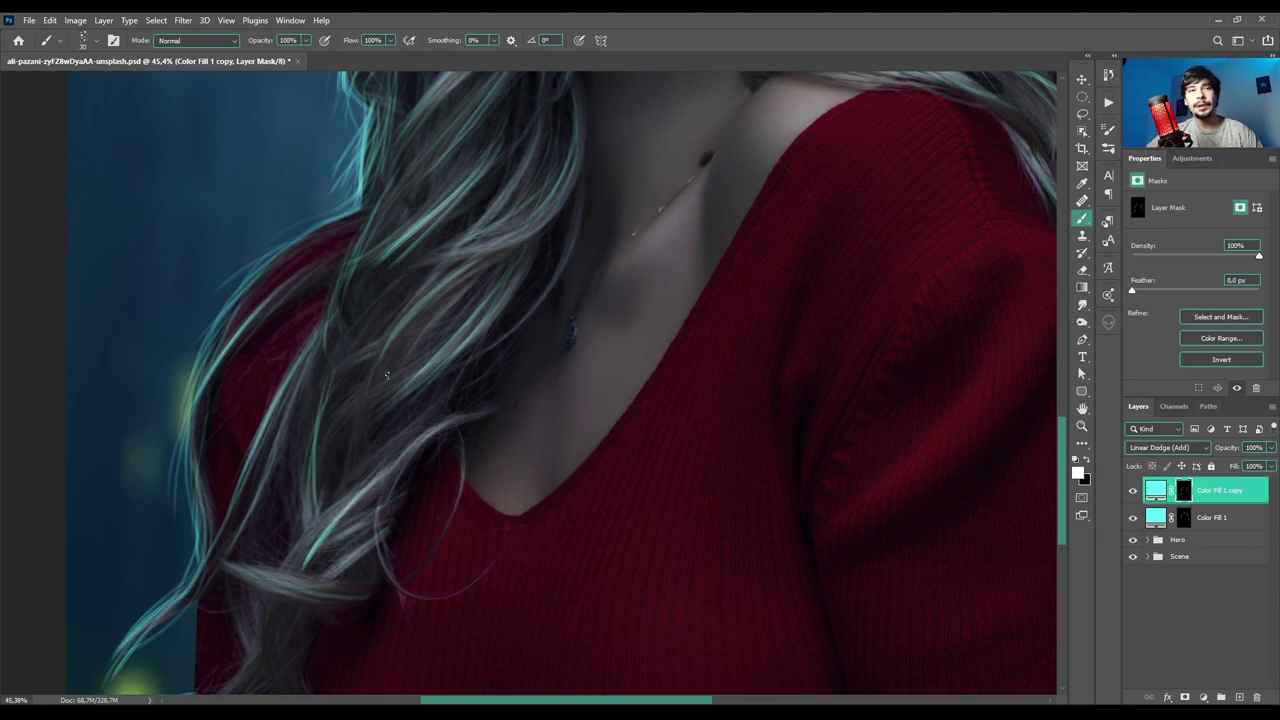
left_click_drag(413, 345, 369, 281)
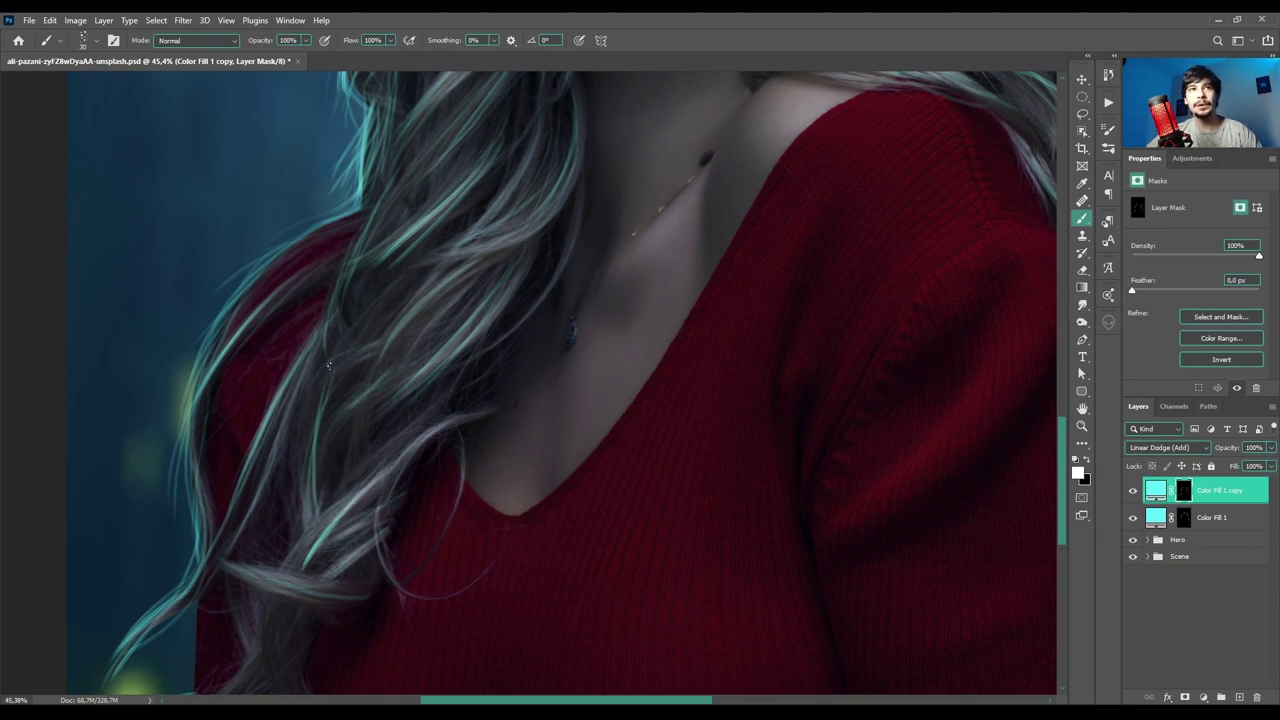
left_click_drag(328, 366, 299, 420)
mouse_move(299, 485)
left_mouse_down()
mouse_move(322, 452)
mouse_move(300, 429)
left_mouse_up()
- Paint cyan strands on the hair ends near the image's lower edge and on the thin lock curling off the sleeve
scroll(250, 415, "down", 3)
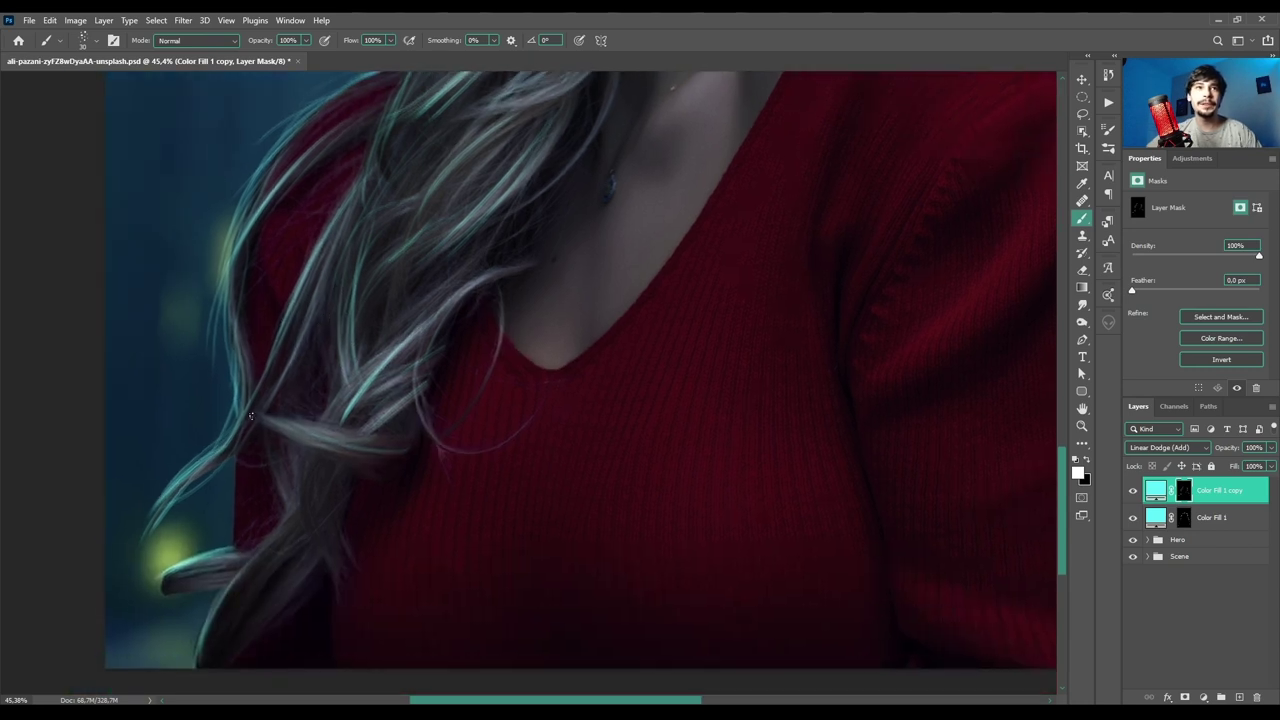
left_click_drag(303, 521, 306, 499)
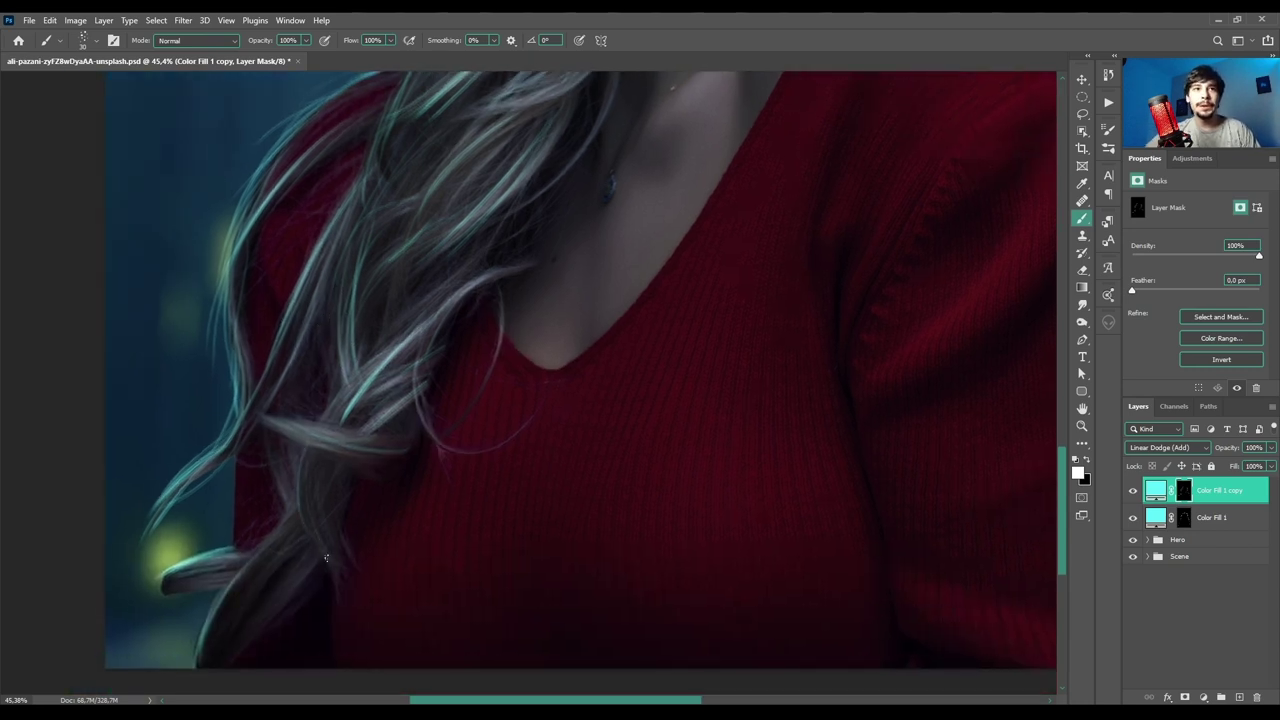
mouse_move(265, 552)
left_mouse_down()
mouse_move(212, 617)
mouse_move(258, 586)
mouse_move(233, 630)
mouse_move(258, 609)
left_mouse_up()
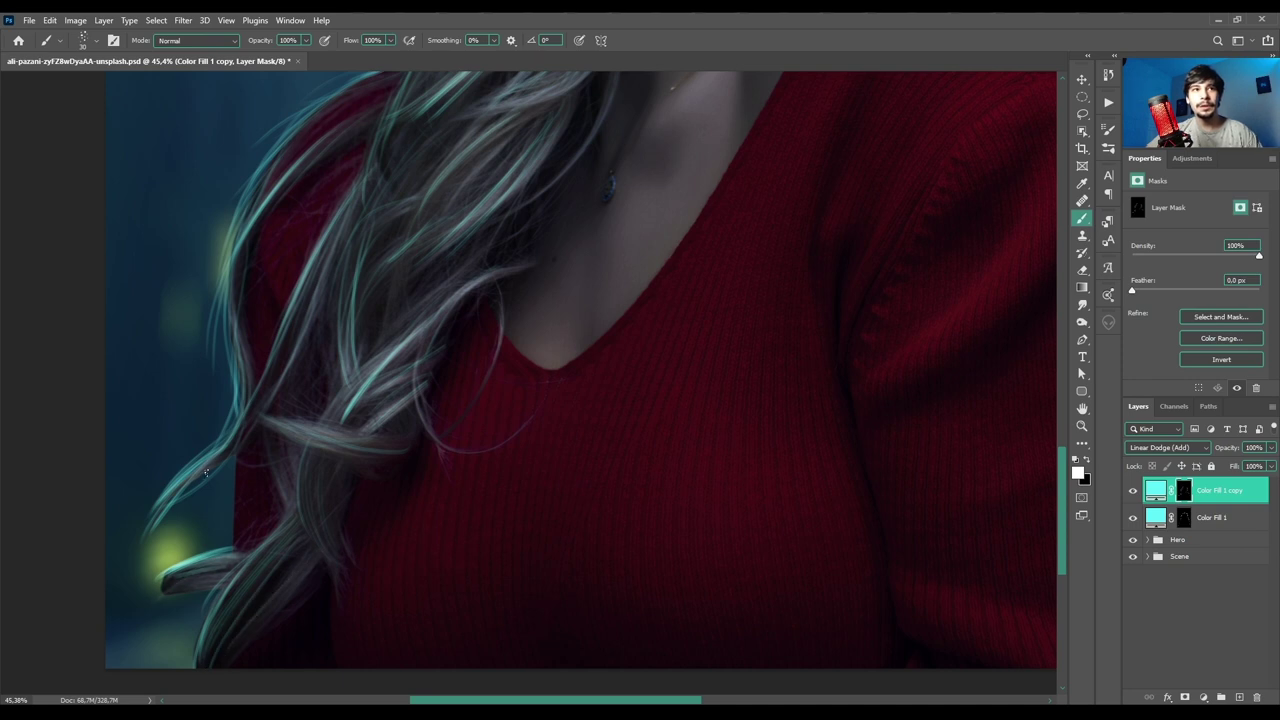
left_click_drag(189, 504, 228, 448)
left_click_drag(304, 308, 240, 456)
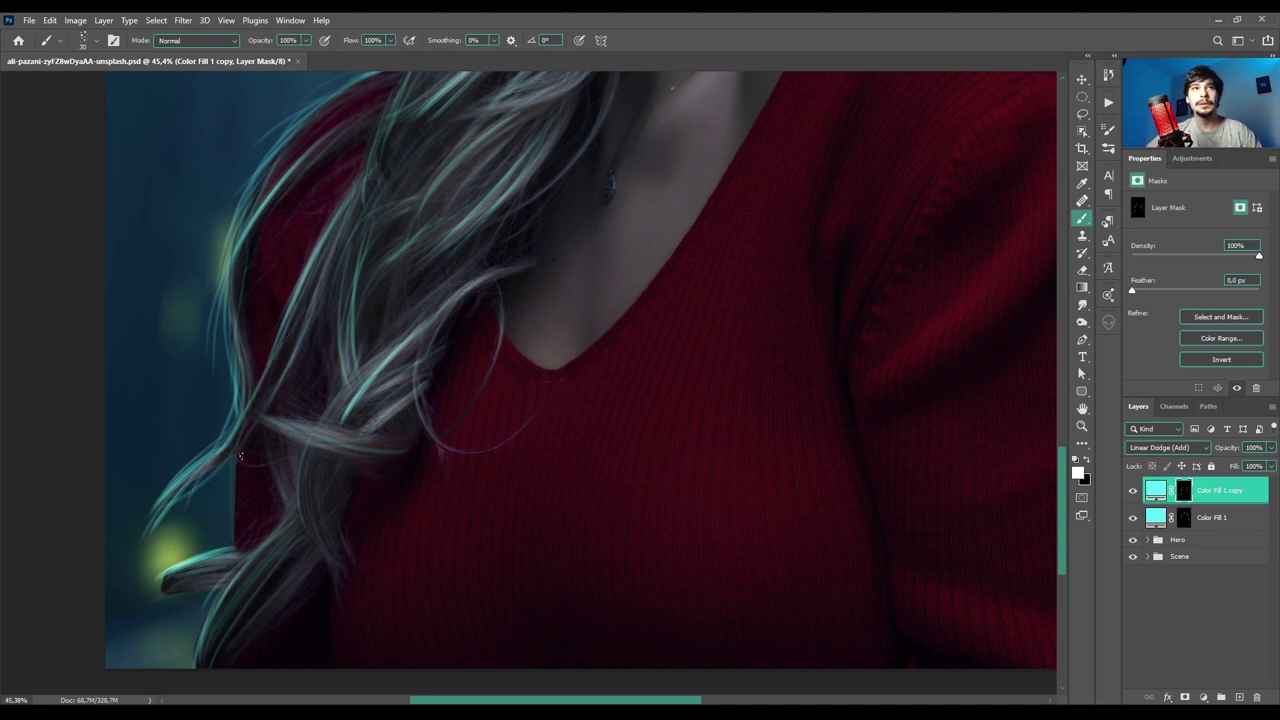
- Duplicate the Color Fill 1 copy layer and replace the duplicate's mask with a black one that hides the fill
key("v")
scroll(357, 288, "down", 6)
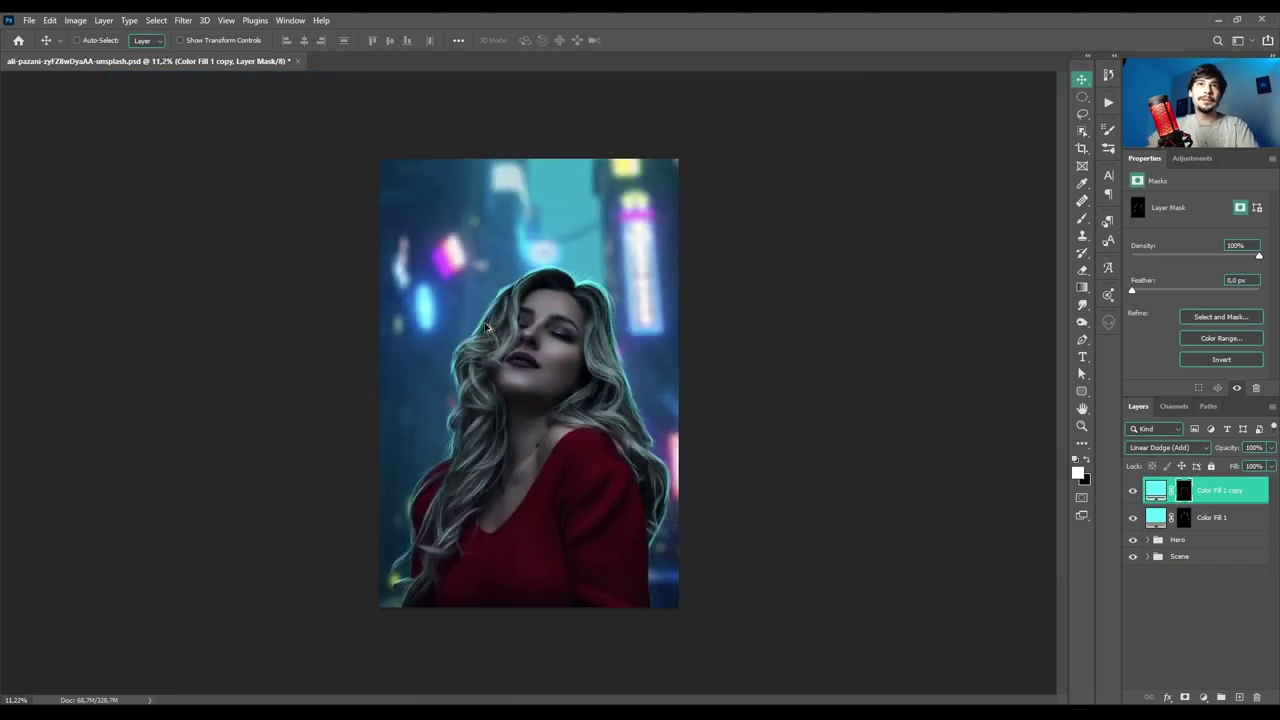
scroll(505, 418, "up", 3)
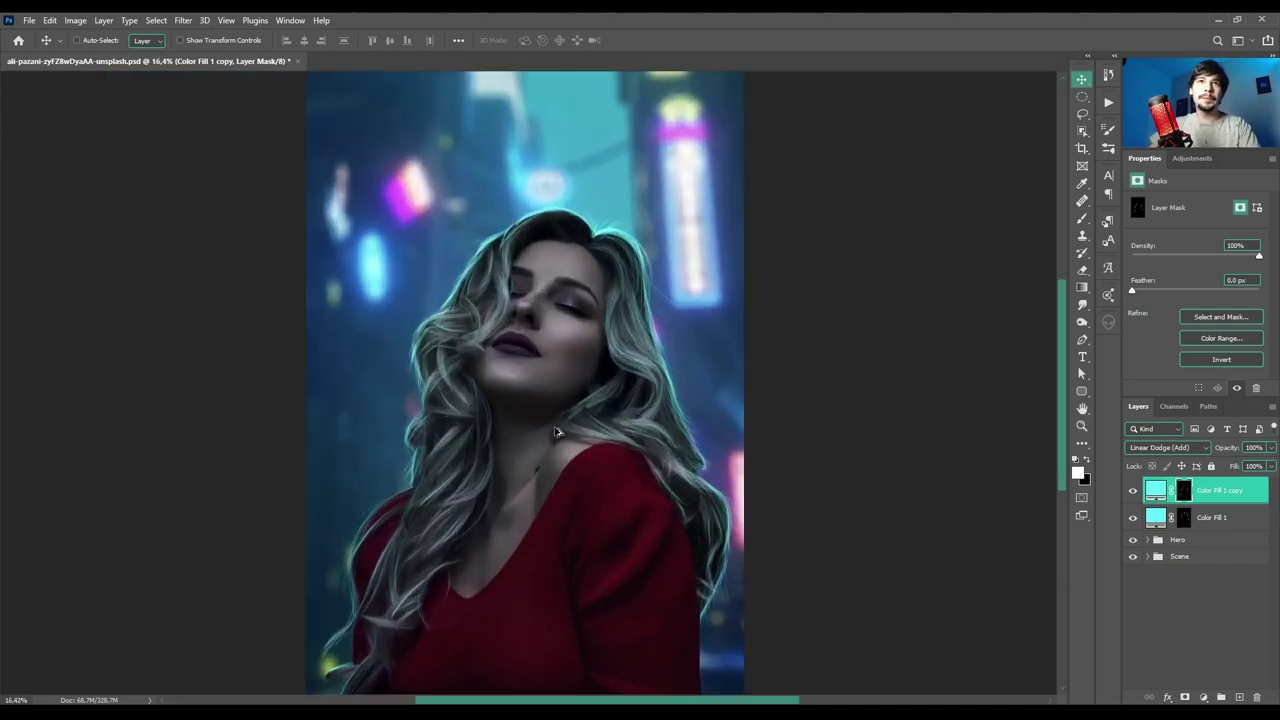
scroll(533, 404, "up", 1)
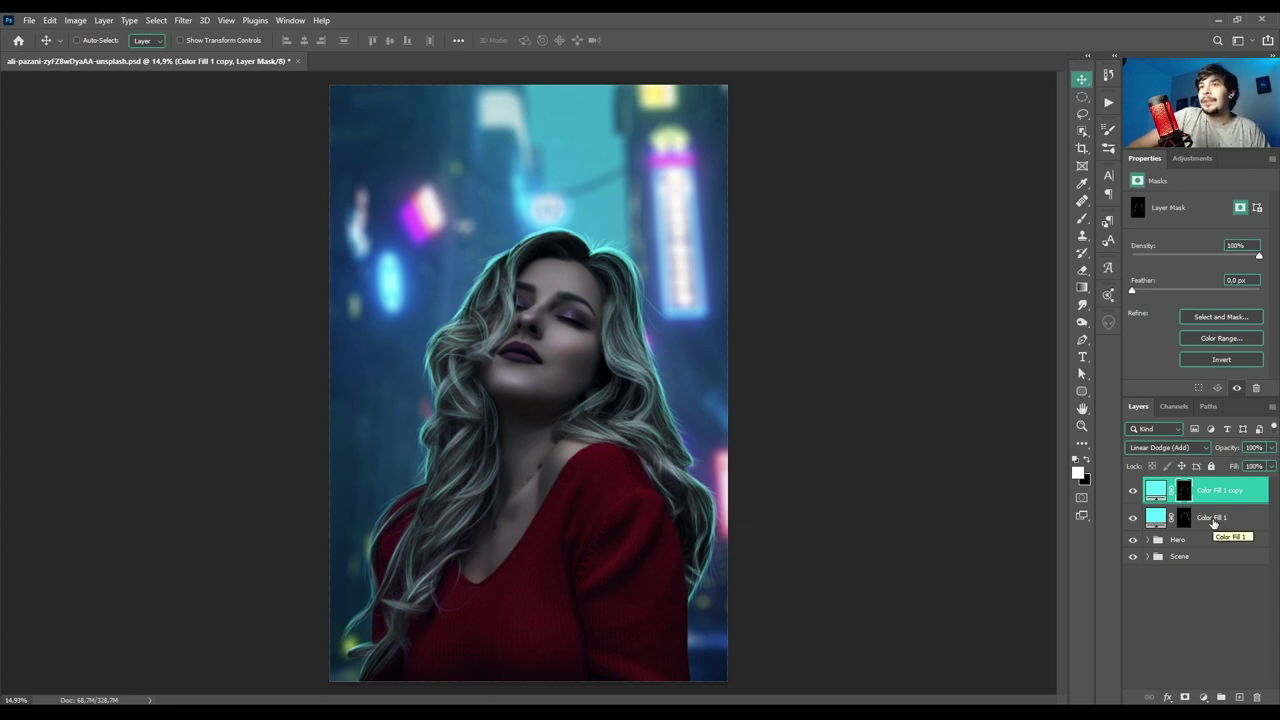
left_click(1221, 500)
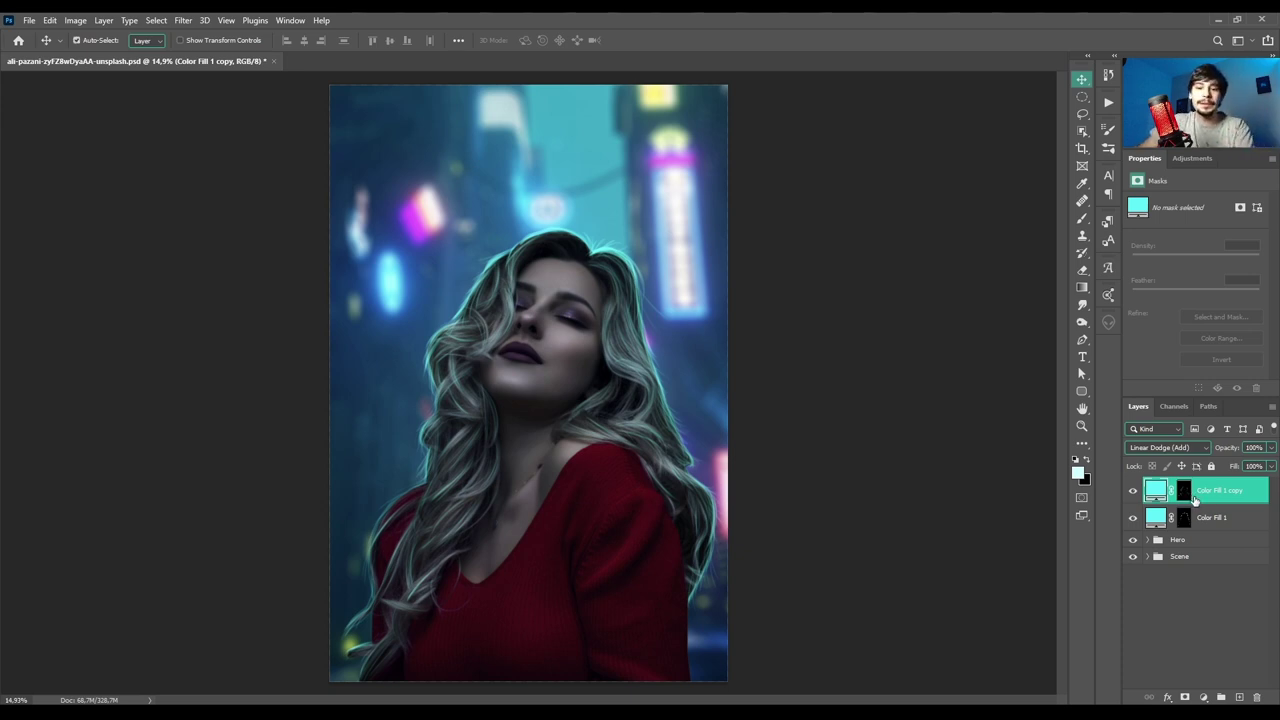
key("ctrl+j")
right_click(1187, 494)
left_click(1183, 514)
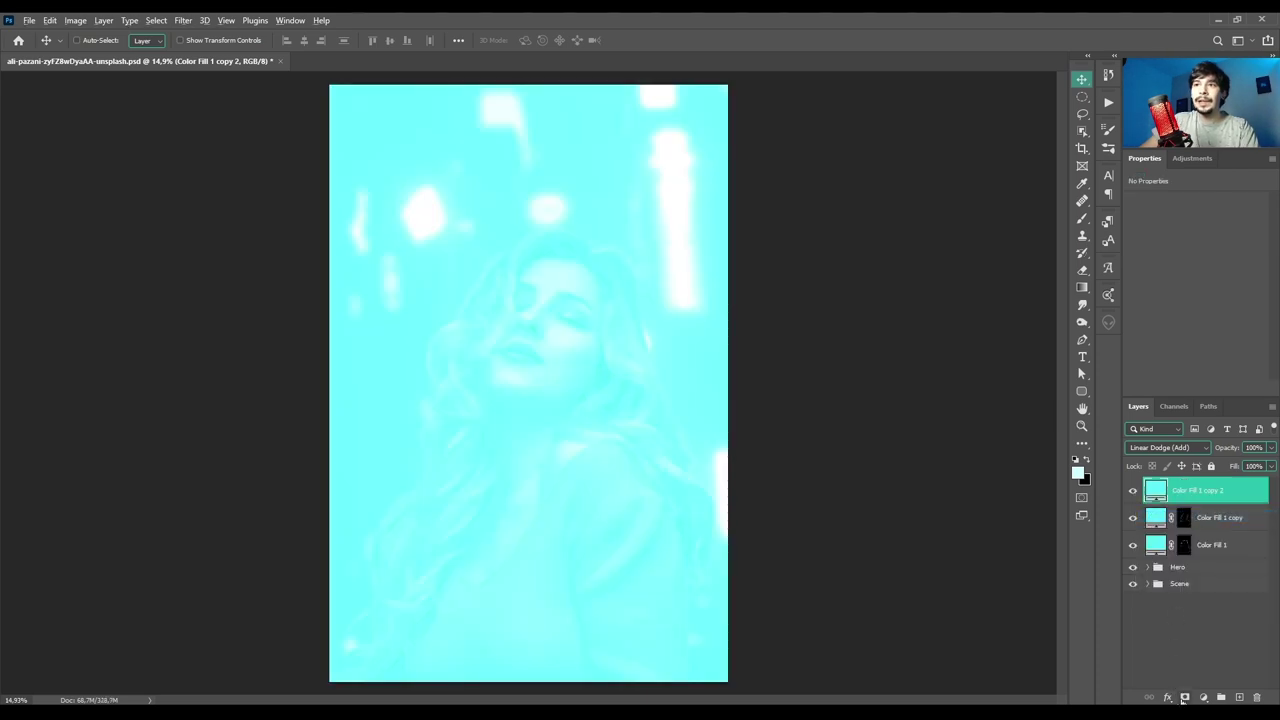
left_click(1185, 697, "alt")
- Brush extra cyan rim light on the new layer's mask along the hair draped over the shoulder
key("b")
scroll(400, 520, "up", 3)
scroll(400, 530, "up", 2)
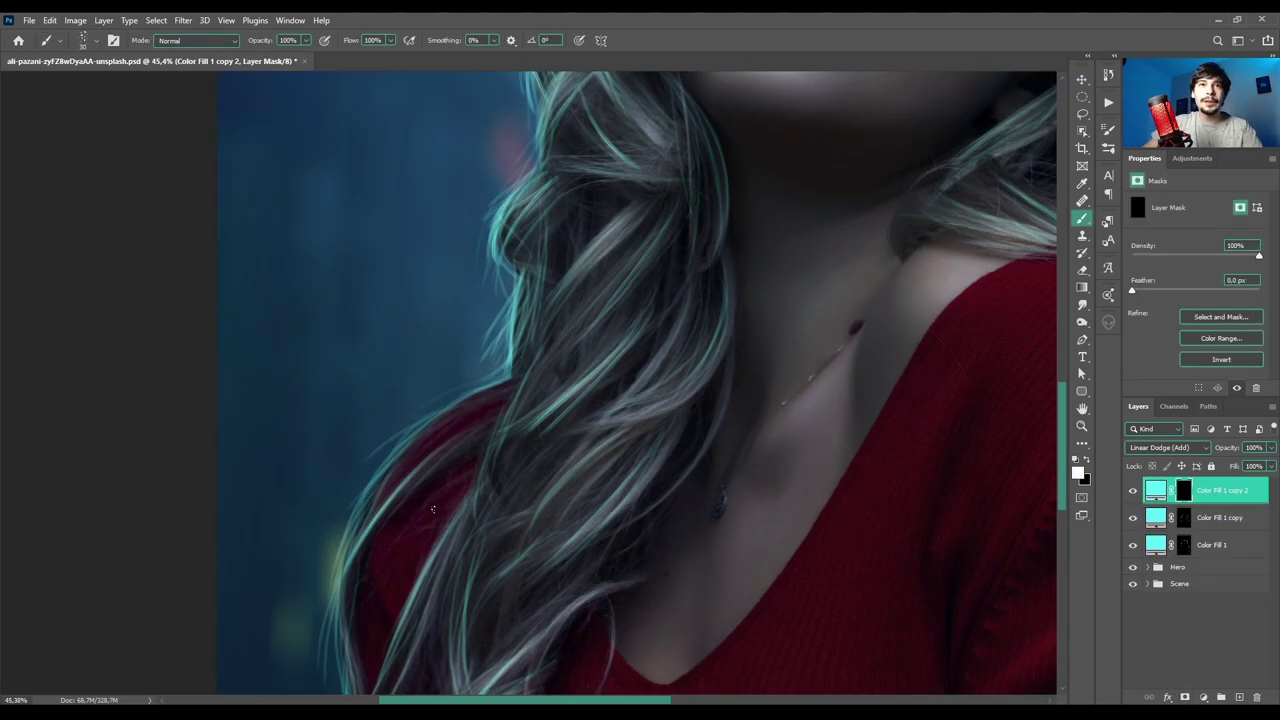
mouse_move(533, 357)
left_mouse_down()
mouse_move(507, 417)
mouse_move(478, 537)
mouse_move(450, 473)
mouse_move(356, 578)
mouse_move(356, 553)
mouse_move(447, 428)
left_mouse_up()
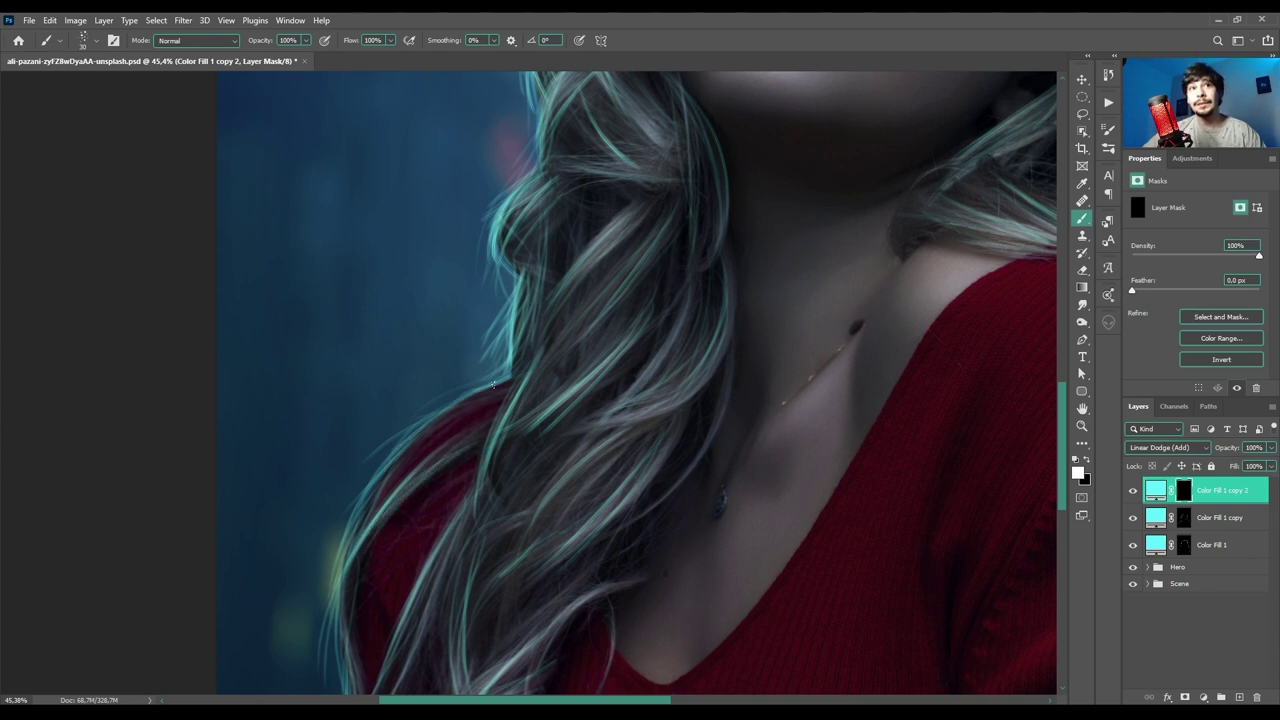
mouse_move(492, 384)
left_mouse_down()
mouse_move(365, 510)
mouse_move(388, 497)
mouse_move(330, 628)
left_mouse_up()
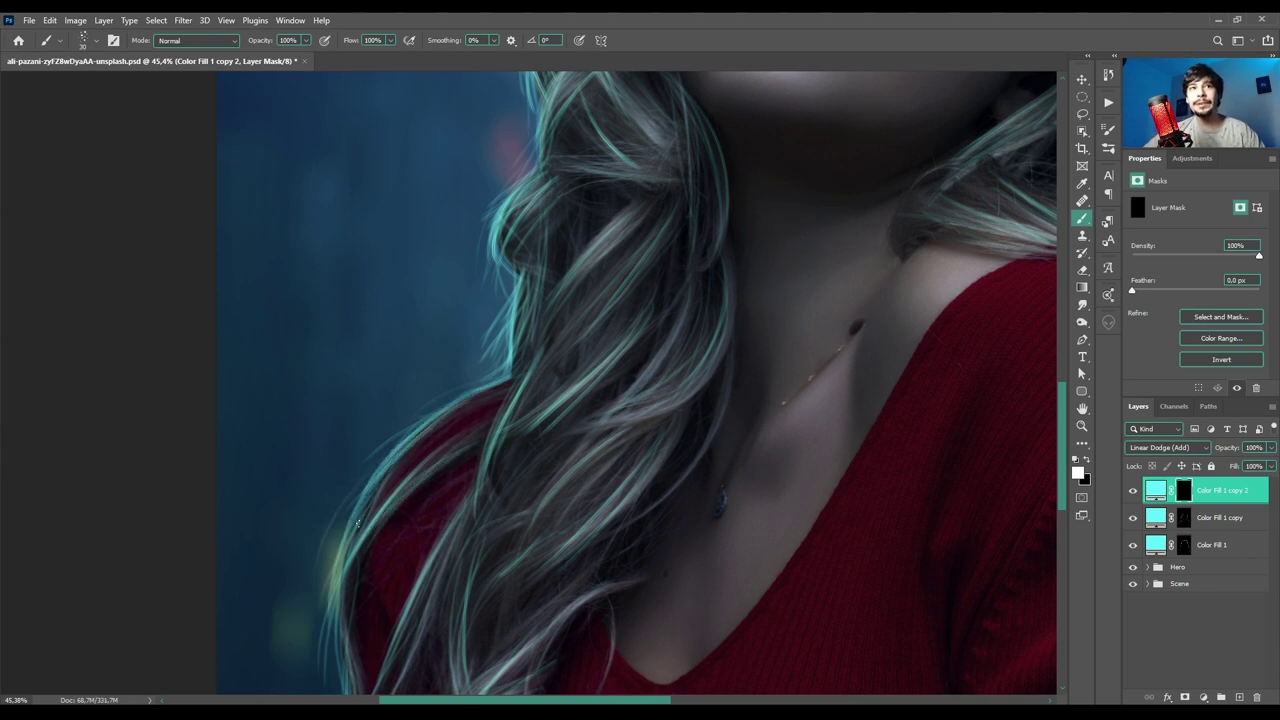
- Paint brighter cyan strands on the new mask through the long waves over the sleeve and chest
mouse_move(482, 480)
left_mouse_down()
mouse_move(432, 566)
mouse_move(408, 650)
left_mouse_up()
left_click_drag(468, 506, 408, 658)
left_click_drag(434, 630, 478, 508)
mouse_move(530, 430)
left_mouse_down()
mouse_move(476, 552)
mouse_move(505, 537)
mouse_move(539, 477)
mouse_move(590, 430)
mouse_move(622, 438)
mouse_move(626, 454)
mouse_move(633, 420)
left_mouse_up()
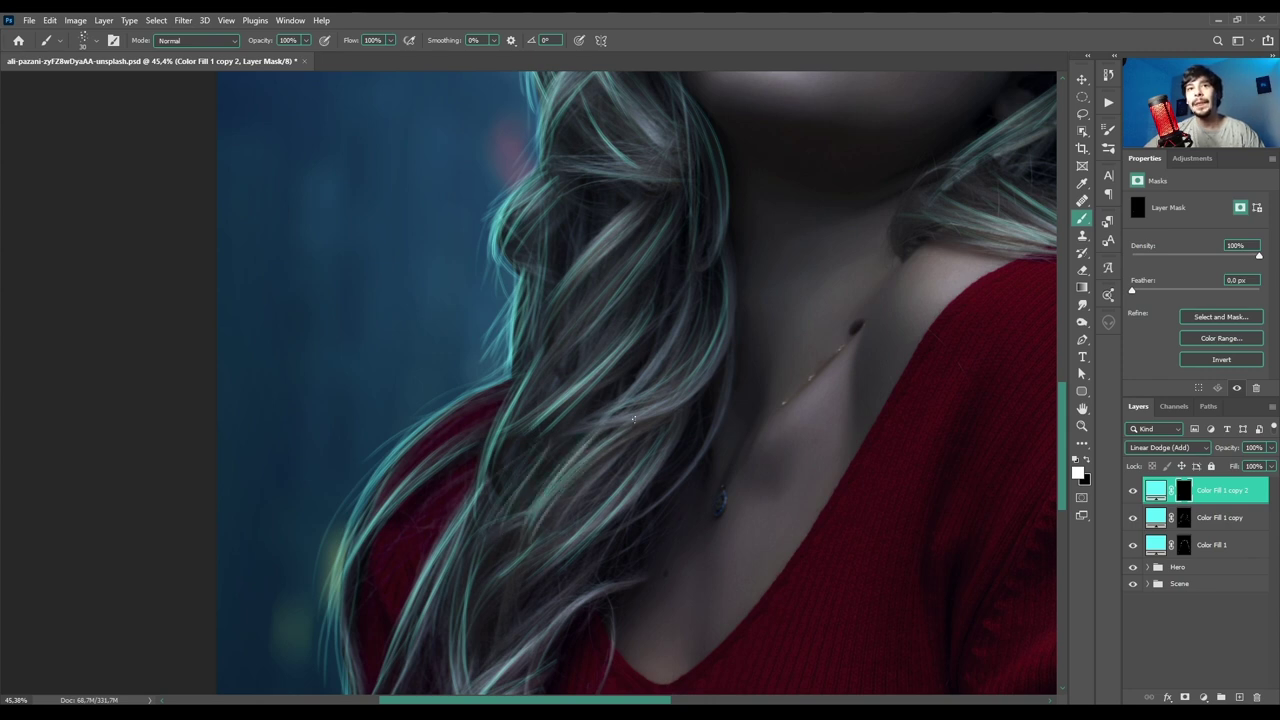
mouse_move(661, 359)
left_mouse_down()
mouse_move(676, 321)
mouse_move(606, 424)
mouse_move(609, 414)
mouse_move(575, 419)
mouse_move(626, 326)
mouse_move(543, 385)
mouse_move(626, 252)
left_mouse_up()
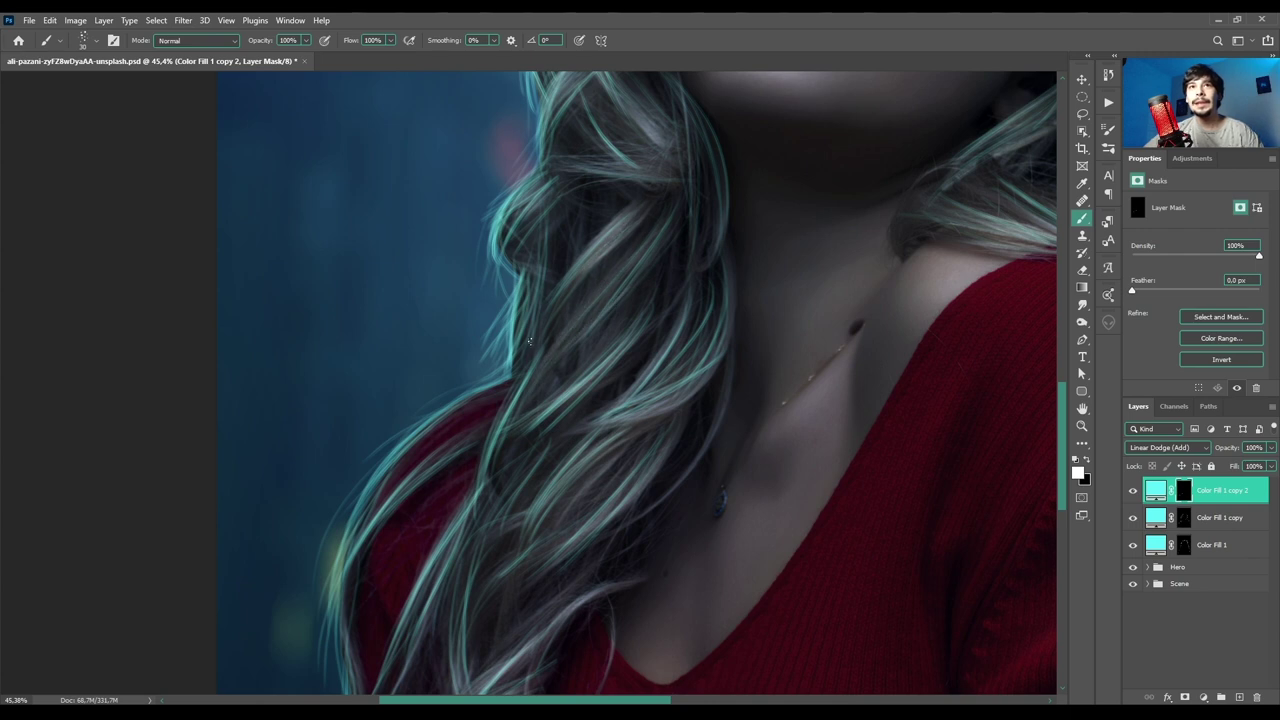
- Brighten the cyan rim on the outer curl at neck height, just above the shoulder
left_click_drag(530, 341, 518, 358)
mouse_move(562, 229)
left_mouse_down()
mouse_move(498, 362)
mouse_move(505, 237)
mouse_move(557, 193)
left_mouse_up()
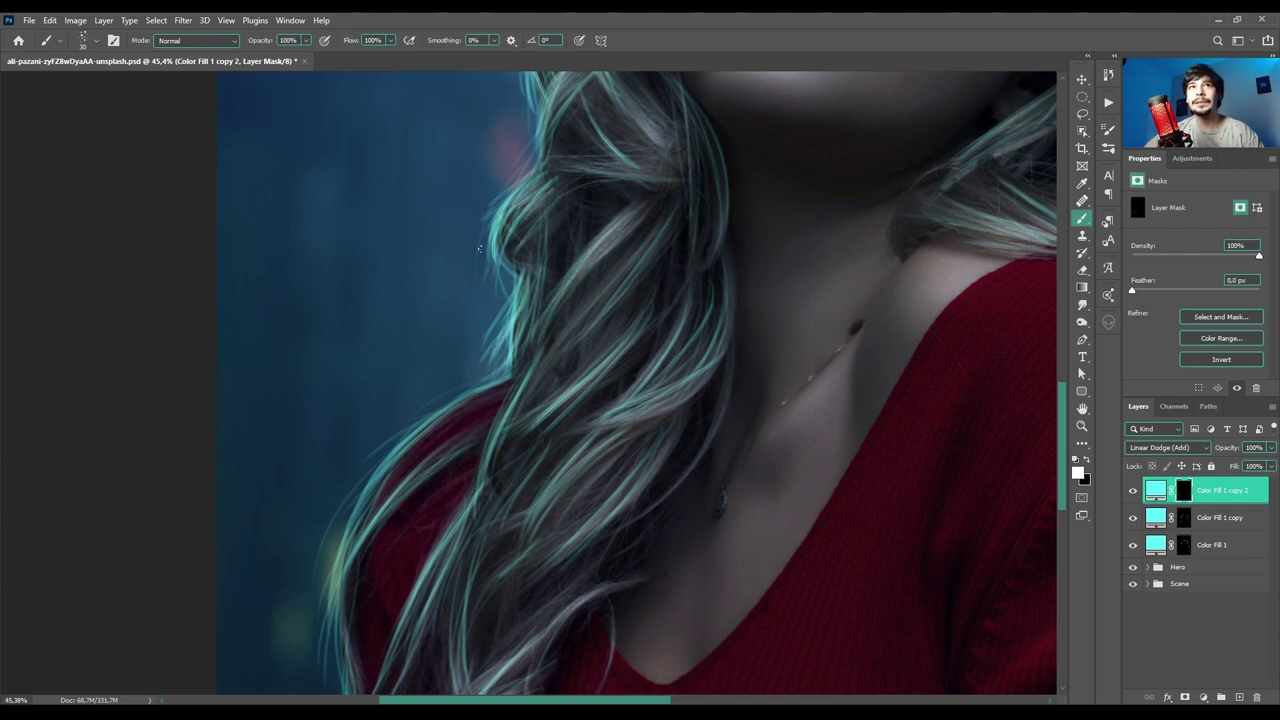
left_click_drag(481, 246, 530, 175)
- Add brighter cyan strands to the curls beside the chin and neck and along the hair's outer edge at mouth height
left_click_drag(586, 206, 536, 455)
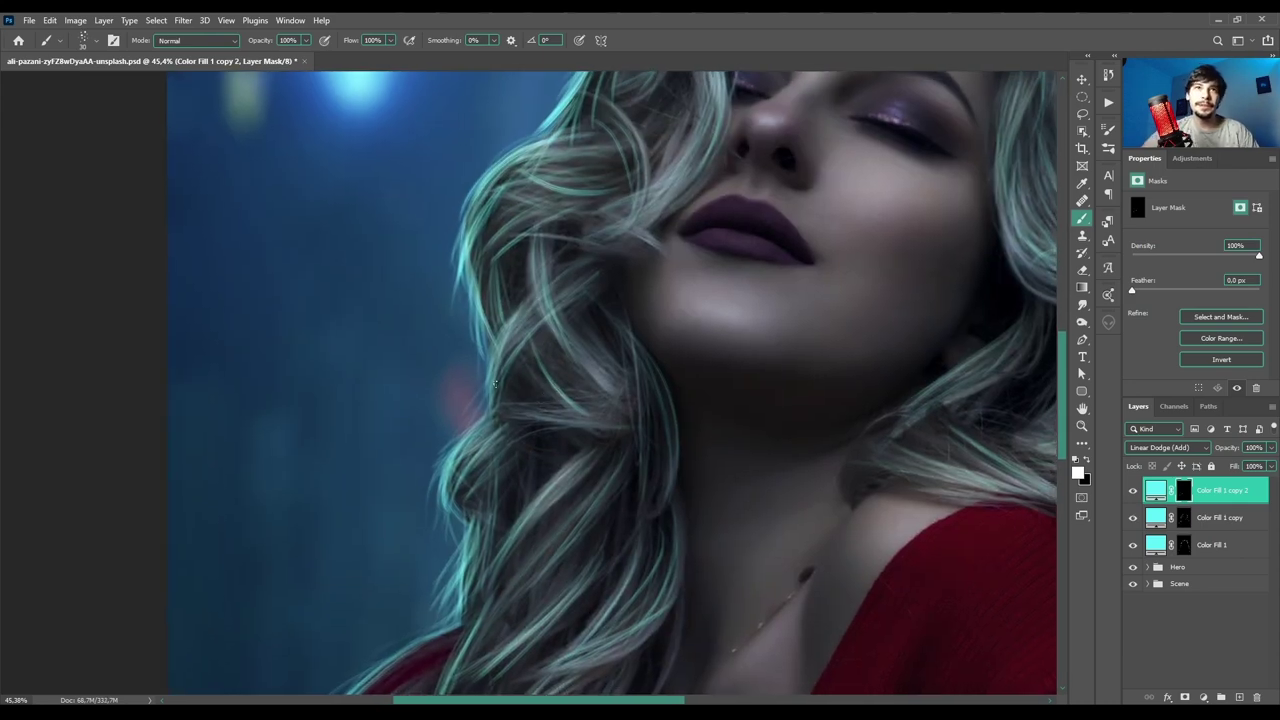
mouse_move(494, 381)
left_mouse_down()
mouse_move(508, 340)
mouse_move(485, 406)
left_mouse_up()
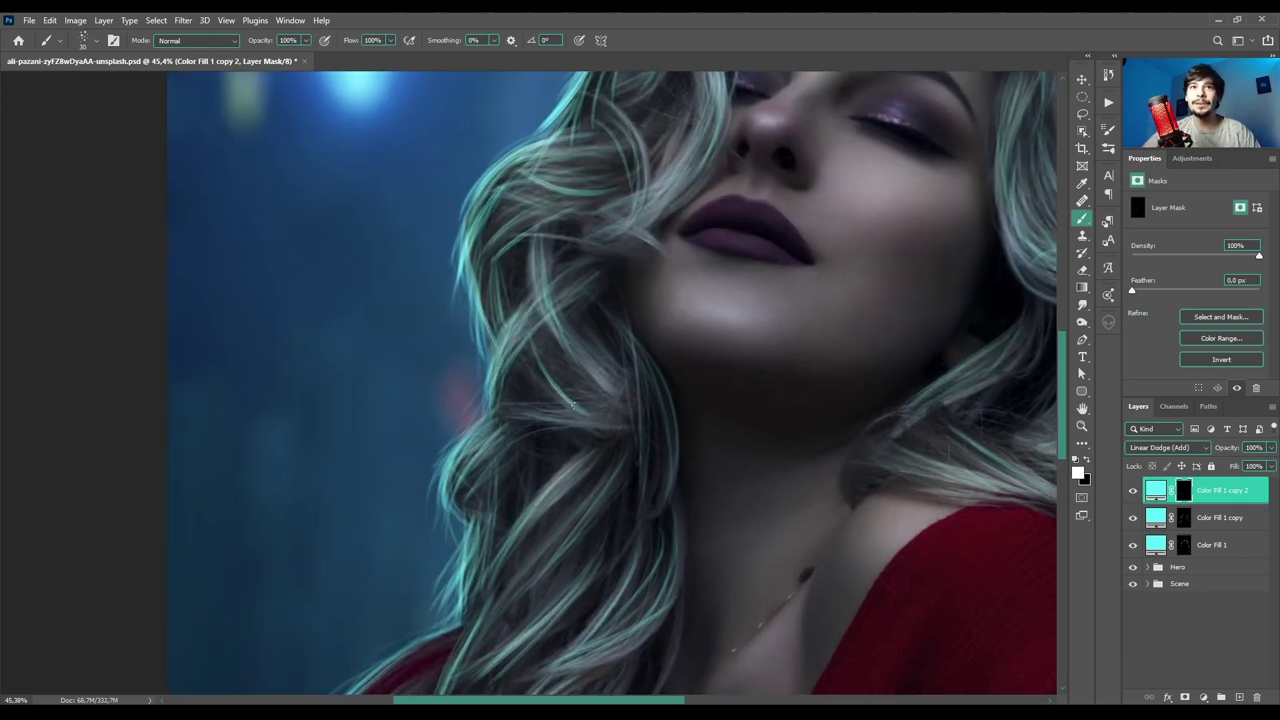
mouse_move(573, 406)
left_mouse_down()
mouse_move(576, 348)
mouse_move(558, 341)
mouse_move(631, 397)
mouse_move(611, 328)
mouse_move(643, 423)
mouse_move(640, 381)
mouse_move(647, 464)
left_mouse_up()
left_click_drag(472, 260, 476, 322)
left_click_drag(476, 215, 478, 334)
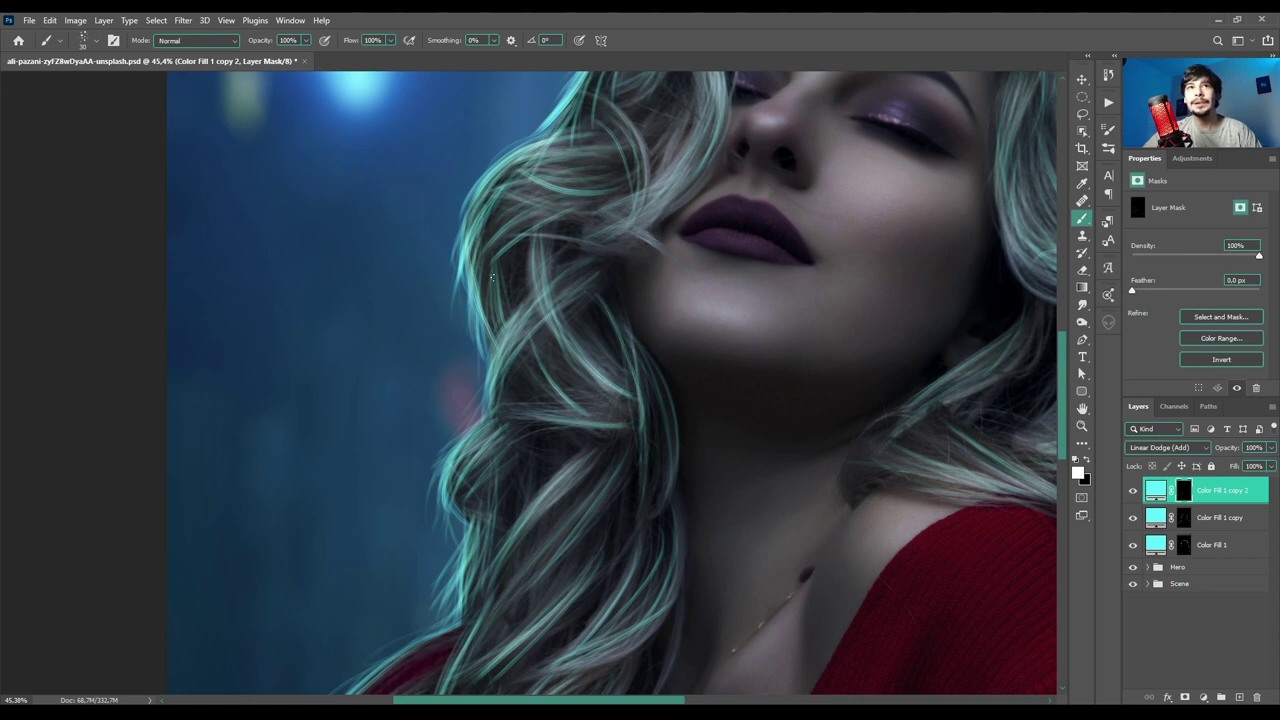
left_click_drag(488, 280, 492, 352)
mouse_move(574, 287)
left_mouse_down()
mouse_move(606, 420)
mouse_move(598, 406)
left_mouse_up()
mouse_move(609, 316)
left_mouse_down()
mouse_move(540, 340)
mouse_move(580, 326)
mouse_move(530, 290)
mouse_move(490, 330)
mouse_move(494, 420)
left_mouse_up()
- Add brighter cyan strands to the front lock beside the nose and the upper waves along the head's outer edge
mouse_move(683, 328)
left_mouse_down()
mouse_move(682, 473)
mouse_move(660, 422)
mouse_move(652, 458)
left_mouse_up()
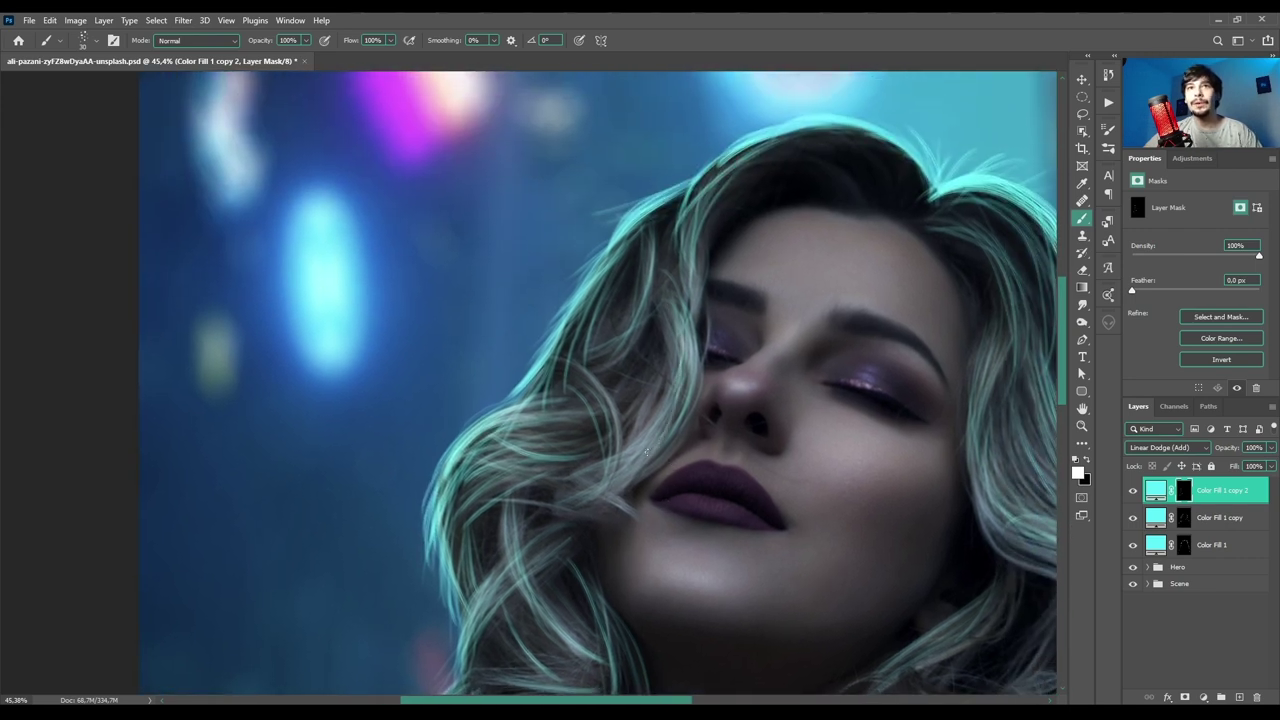
mouse_move(680, 370)
left_mouse_down()
mouse_move(630, 462)
mouse_move(590, 486)
left_mouse_up()
mouse_move(649, 274)
left_mouse_down()
mouse_move(612, 358)
mouse_move(589, 308)
mouse_move(600, 245)
mouse_move(565, 330)
mouse_move(490, 412)
left_mouse_up()
mouse_move(660, 309)
left_mouse_down()
mouse_move(623, 360)
mouse_move(505, 459)
left_mouse_up()
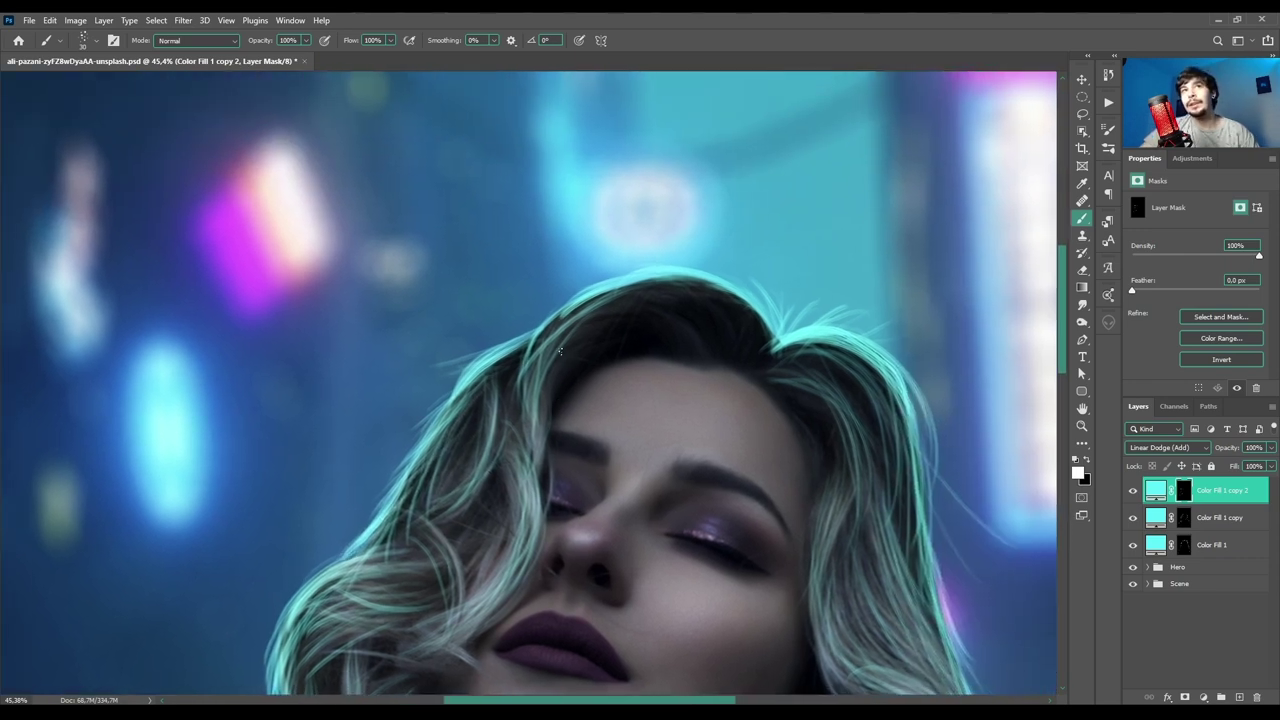
mouse_move(508, 356)
left_mouse_down()
mouse_move(491, 400)
mouse_move(505, 365)
mouse_move(362, 550)
left_mouse_up()
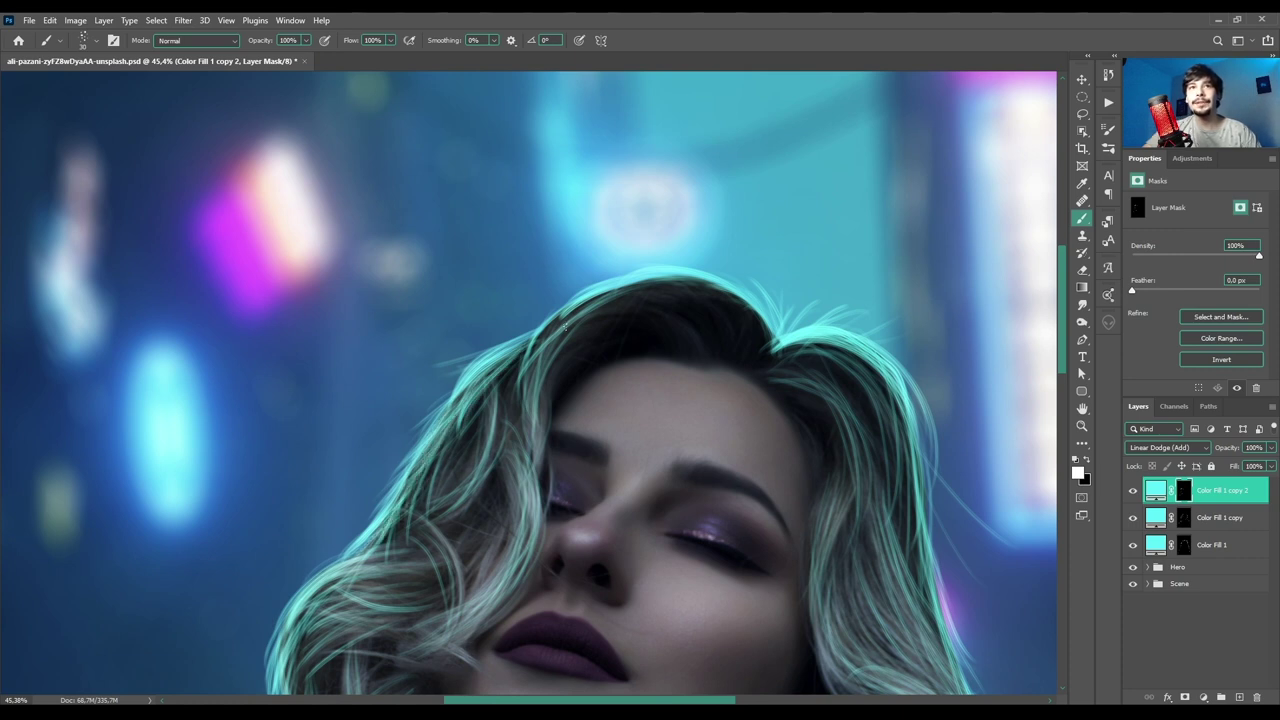
- Paint brighter cyan strands across the crown, around the parting and down the upper waves beside the forehead
mouse_move(585, 303)
left_mouse_down()
mouse_move(532, 392)
mouse_move(529, 452)
mouse_move(526, 330)
mouse_move(586, 309)
mouse_move(640, 318)
mouse_move(580, 322)
mouse_move(560, 345)
mouse_move(548, 443)
left_mouse_up()
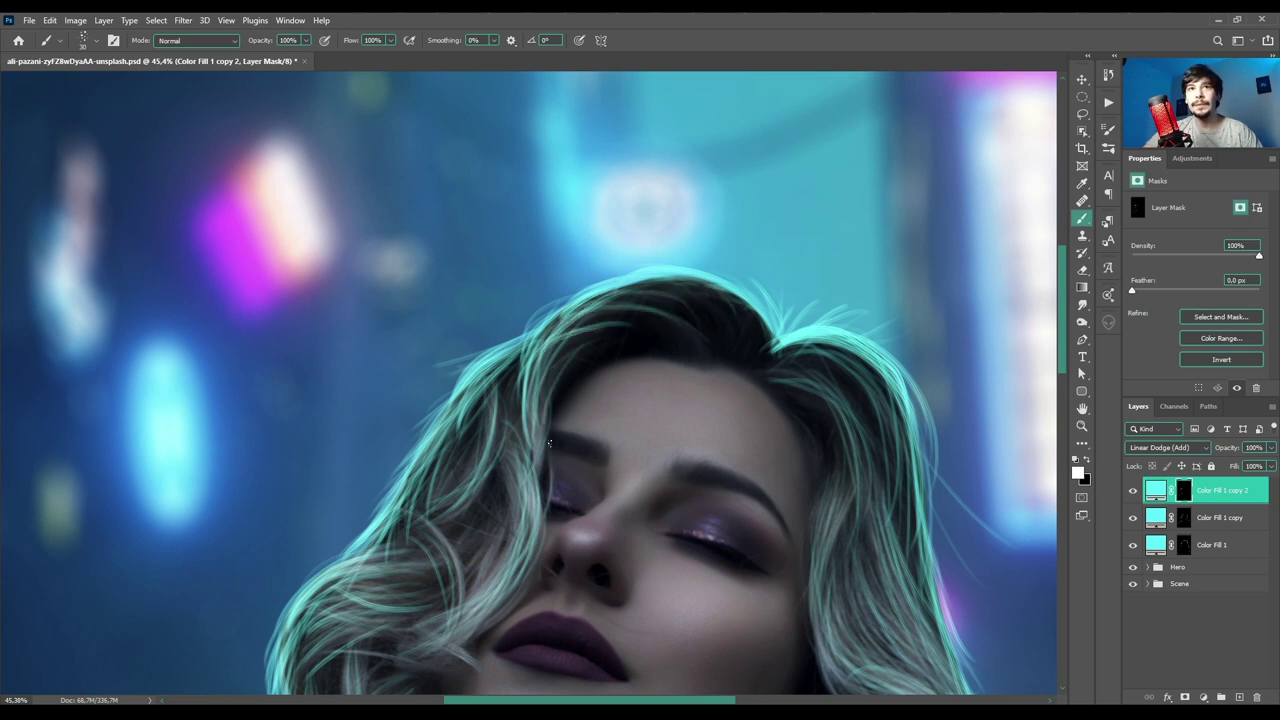
left_click_drag(754, 364, 675, 303)
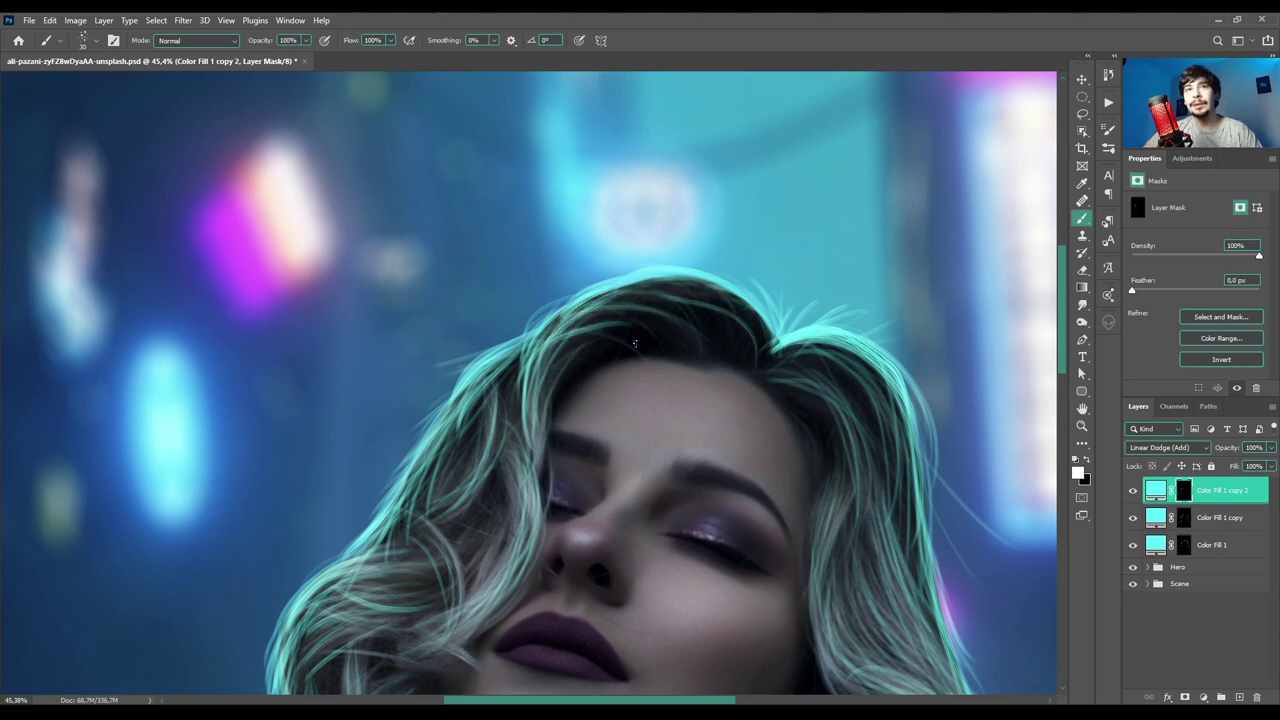
left_click_drag(750, 342, 720, 306)
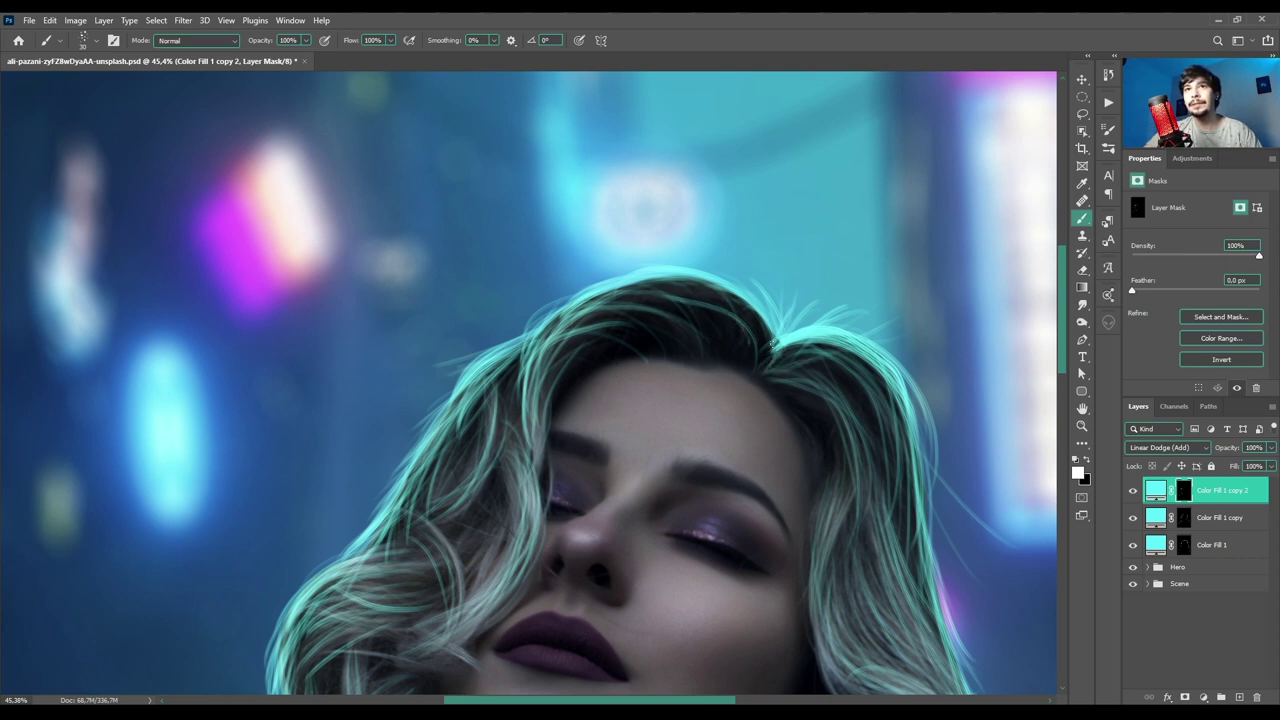
mouse_move(770, 363)
left_mouse_down()
mouse_move(765, 350)
mouse_move(850, 356)
mouse_move(882, 380)
mouse_move(900, 436)
left_mouse_up()
- Add brighter cyan strands to the waves beside the cheek and the curls falling over the neck and bare shoulder
left_click_drag(841, 559, 626, 268)
mouse_move(626, 178)
left_mouse_down()
mouse_move(604, 240)
mouse_move(628, 365)
left_mouse_up()
left_click_drag(634, 250, 676, 372)
left_click_drag(666, 290, 694, 318)
left_click_drag(700, 362, 738, 444)
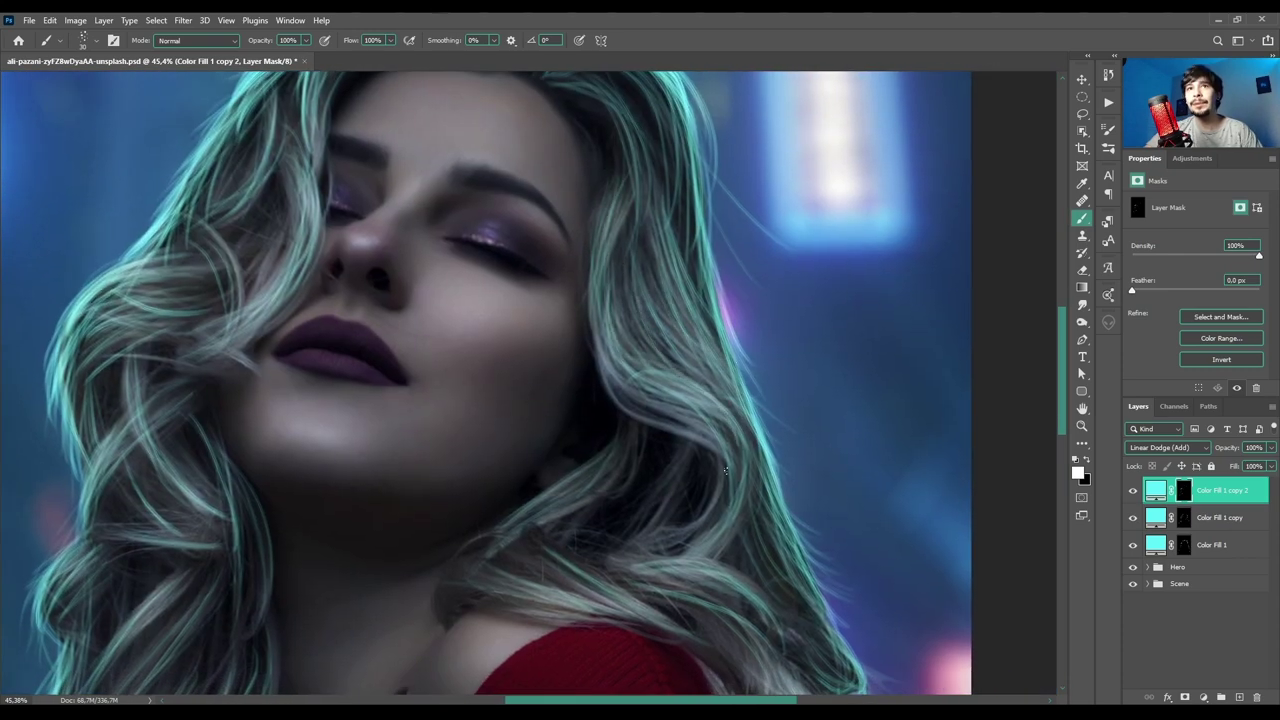
mouse_move(662, 378)
left_mouse_down()
mouse_move(738, 462)
mouse_move(667, 384)
left_mouse_up()
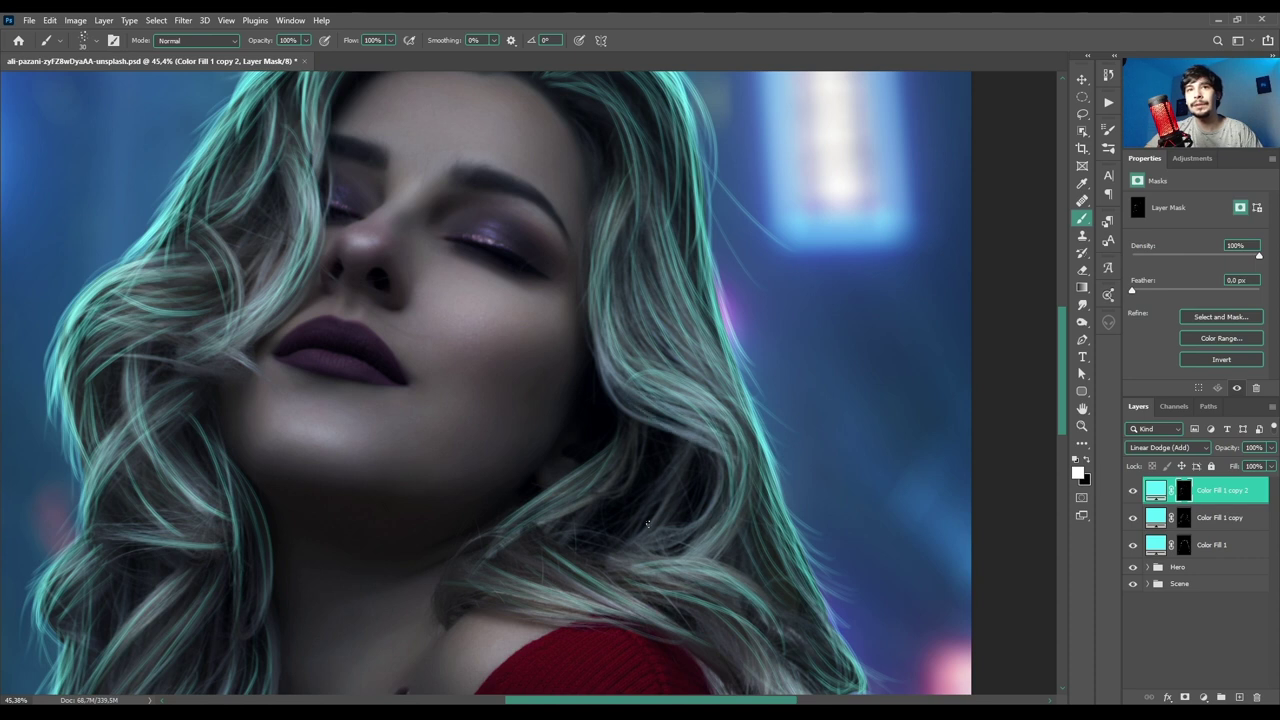
mouse_move(688, 446)
left_mouse_down()
mouse_move(642, 514)
mouse_move(654, 526)
left_mouse_up()
left_click_drag(722, 486, 660, 550)
left_click_drag(530, 536, 586, 594)
left_click_drag(490, 592, 636, 618)
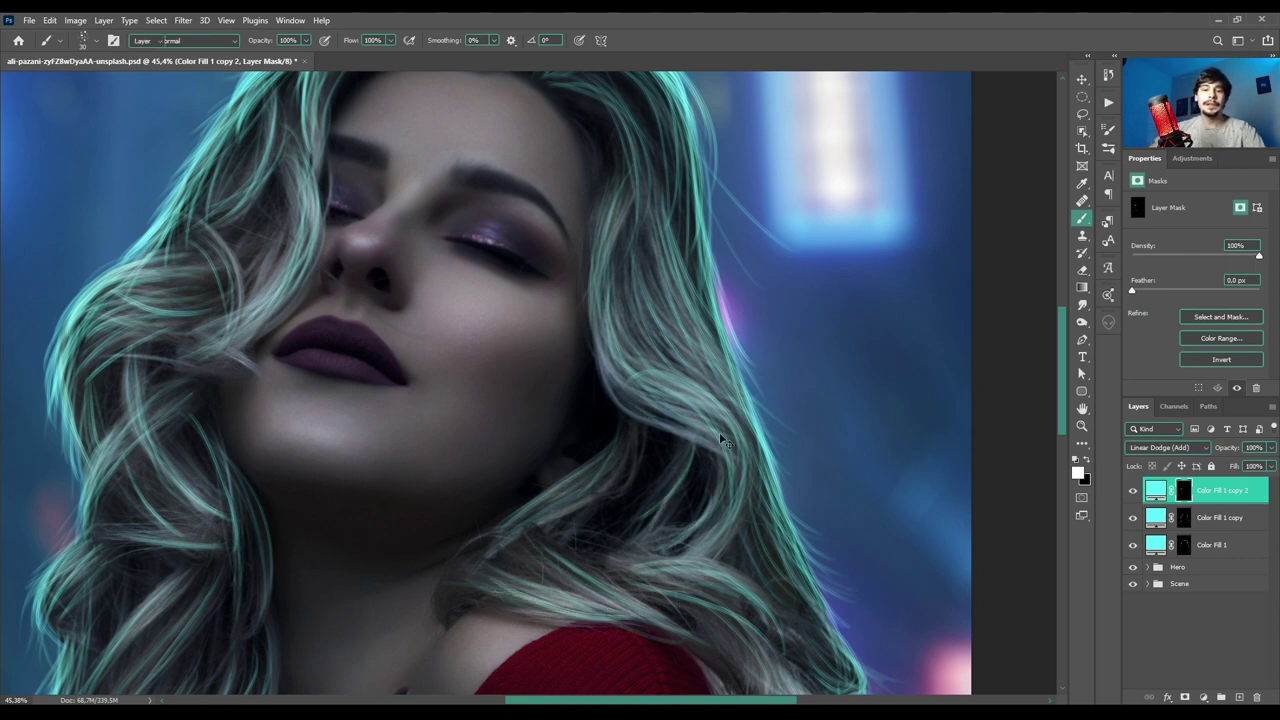
scroll(566, 389, "down", 8)
scroll(557, 383, "up", 2)
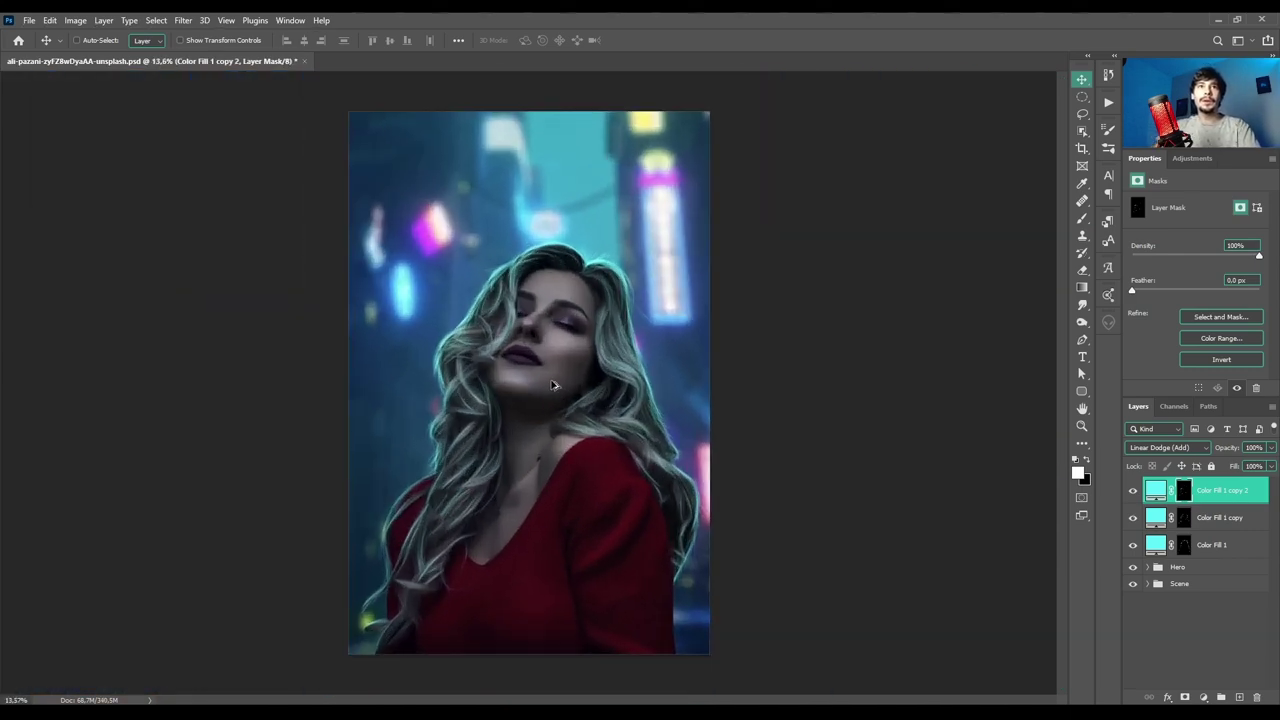
double_click(1157, 497)
left_click(1114, 279)
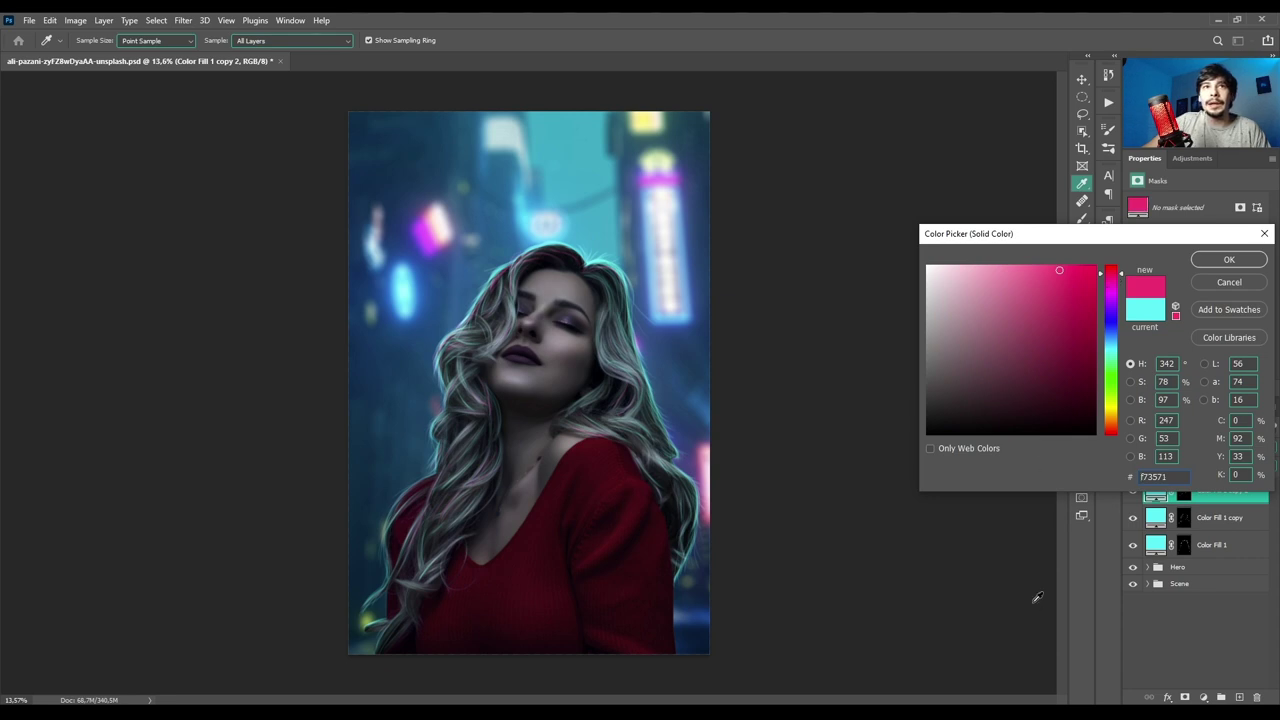
left_click(1111, 412)
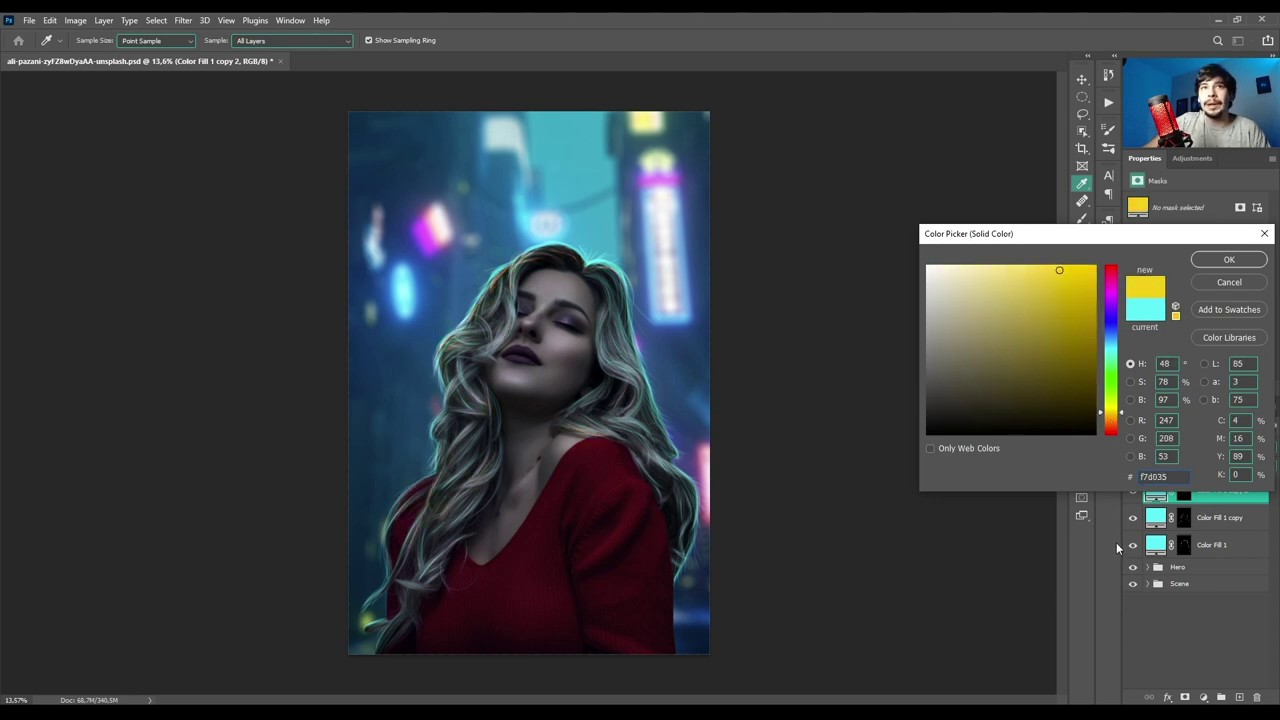
left_click(1108, 377)
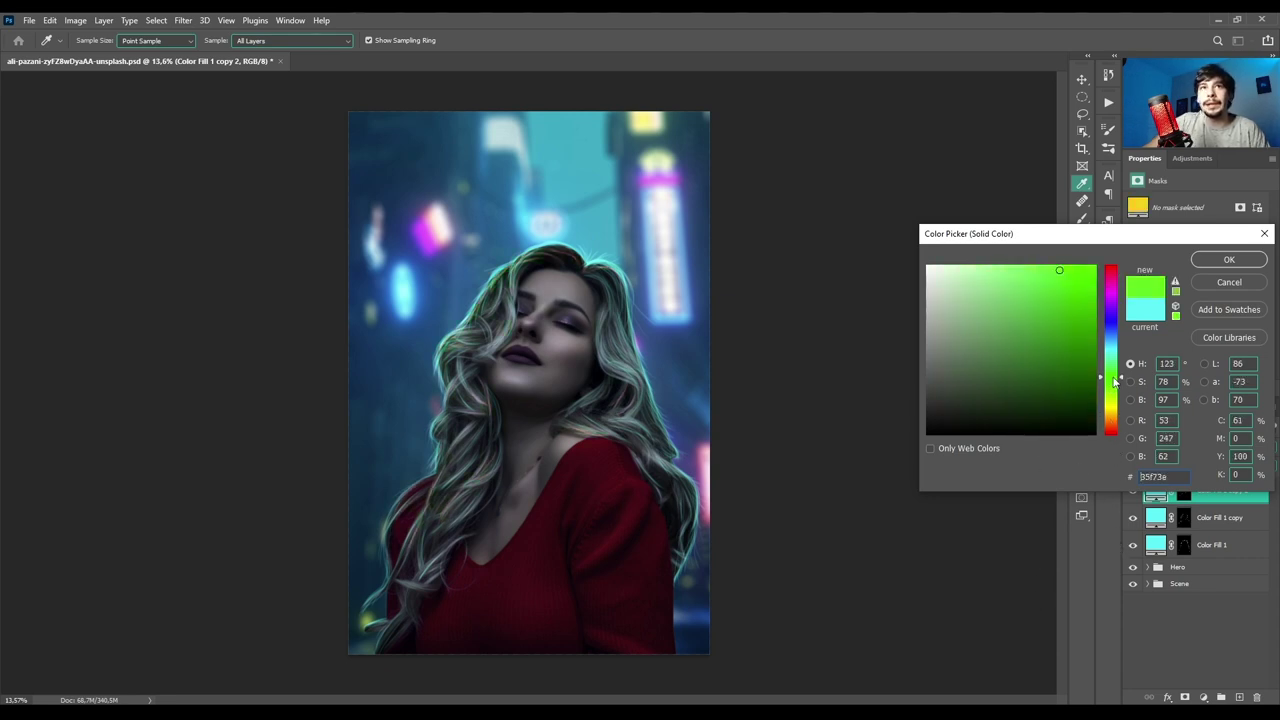
left_click(1227, 282)
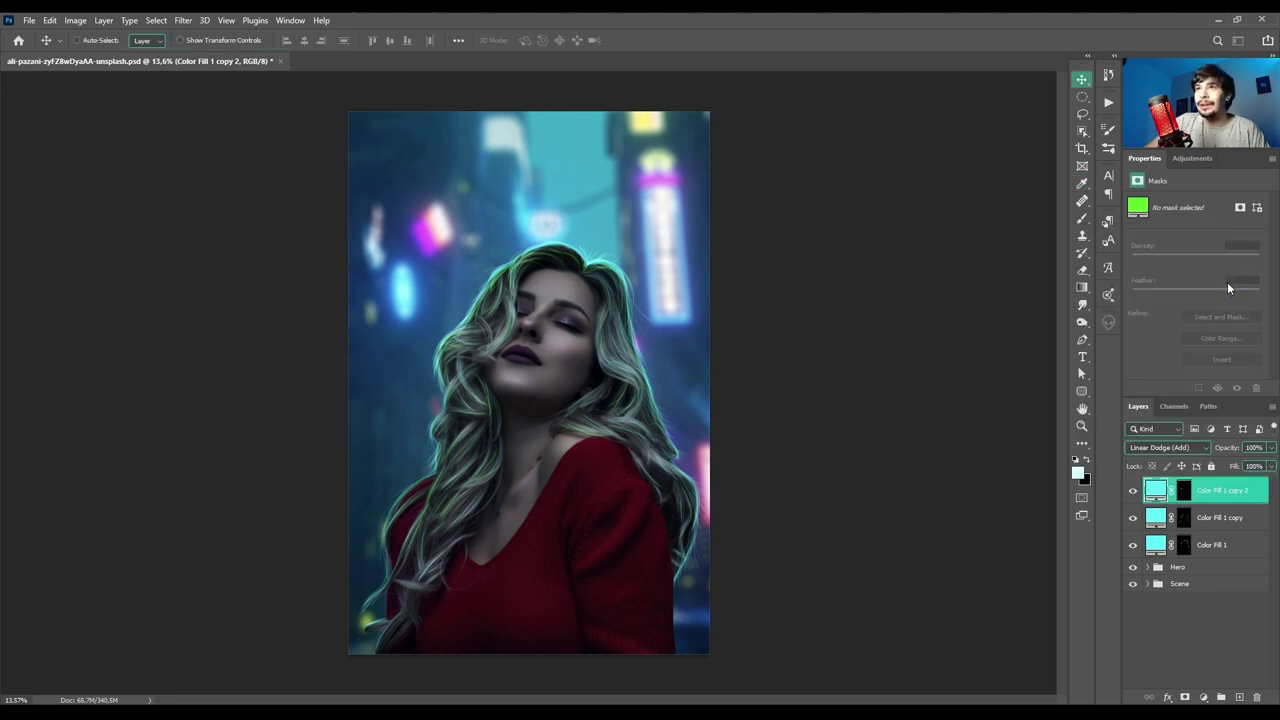
- Set the Color Fill 1 layer to the lighter cyan #71faff
double_click(1156, 546)
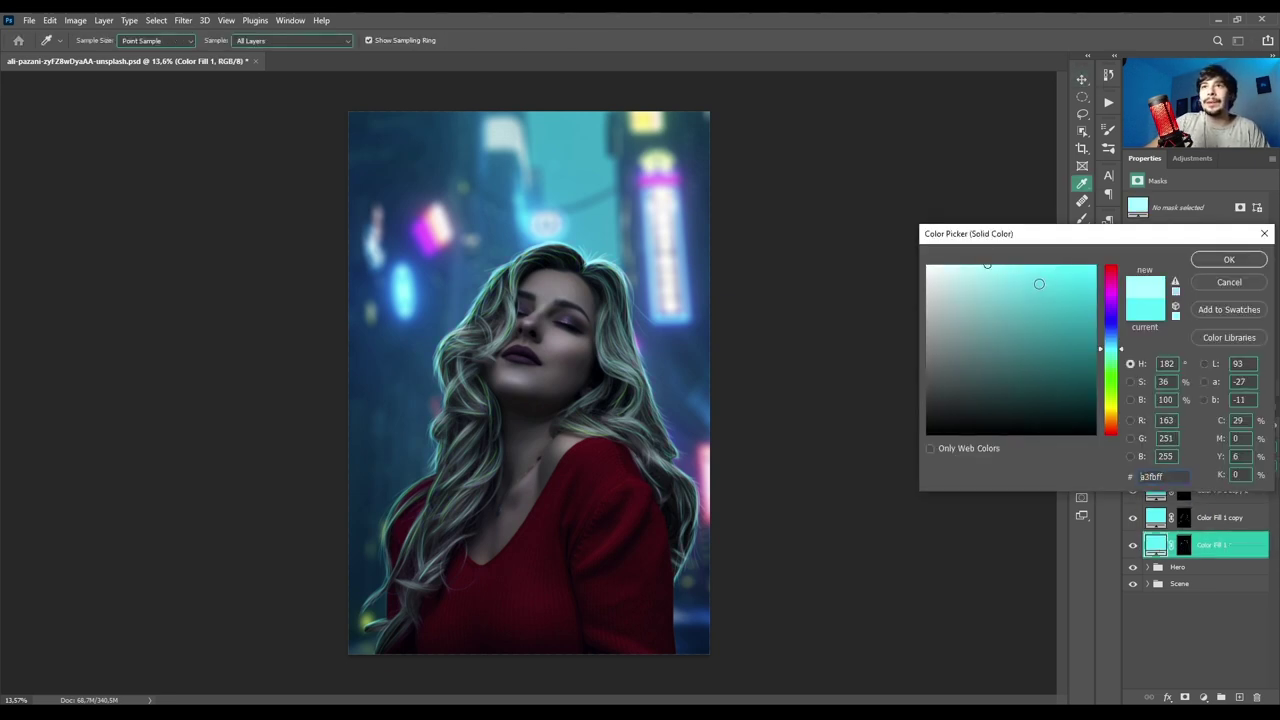
left_click(1072, 265)
left_click_drag(1033, 271, 1020, 246)
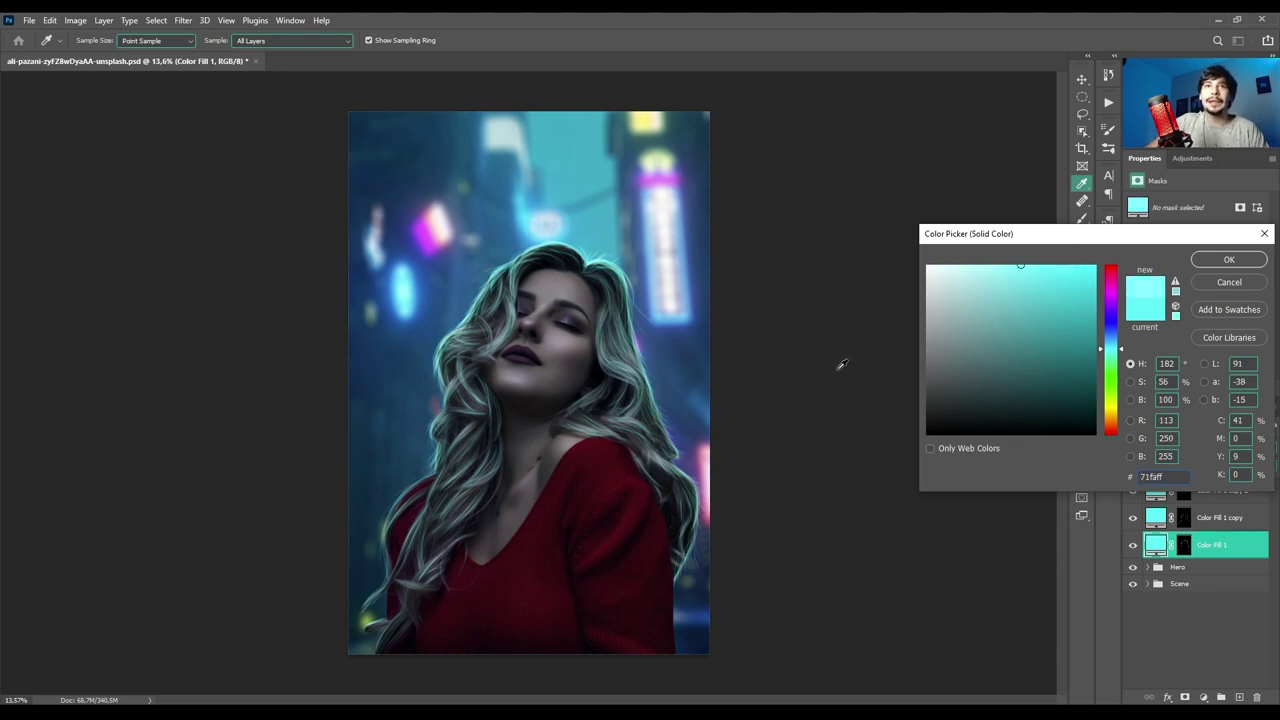
left_click(1230, 260)
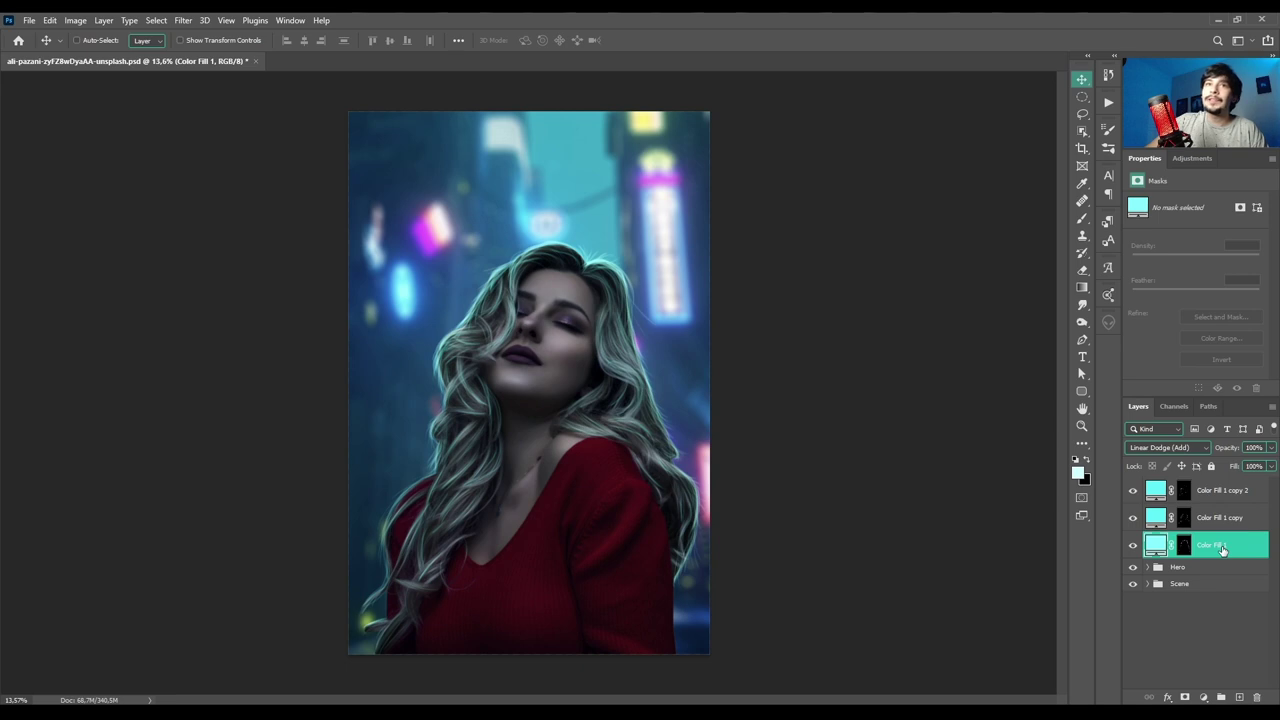
- Examine the settings of the Curves, Hue/Saturation and Color Balance adjustment layers inside the Hero group
left_click(1150, 567)
left_click(1226, 657)
scroll(1224, 650, "down", 3)
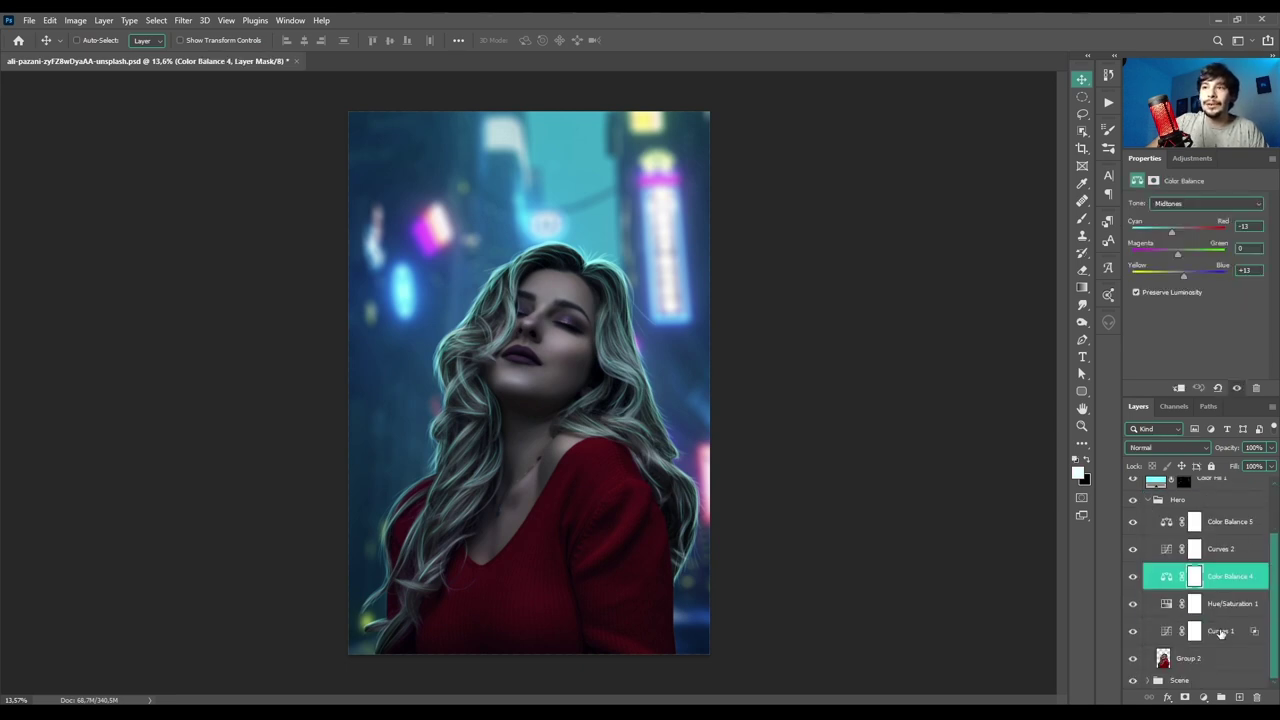
left_click(1220, 632)
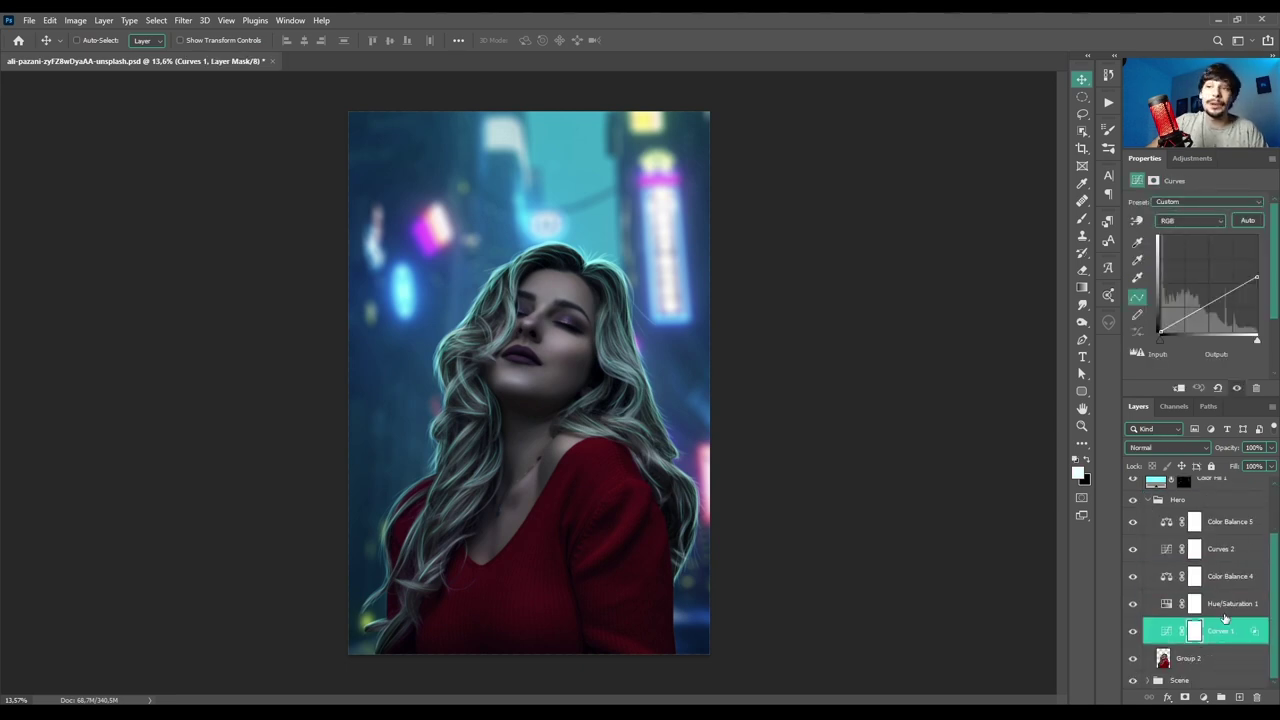
left_click(1226, 608)
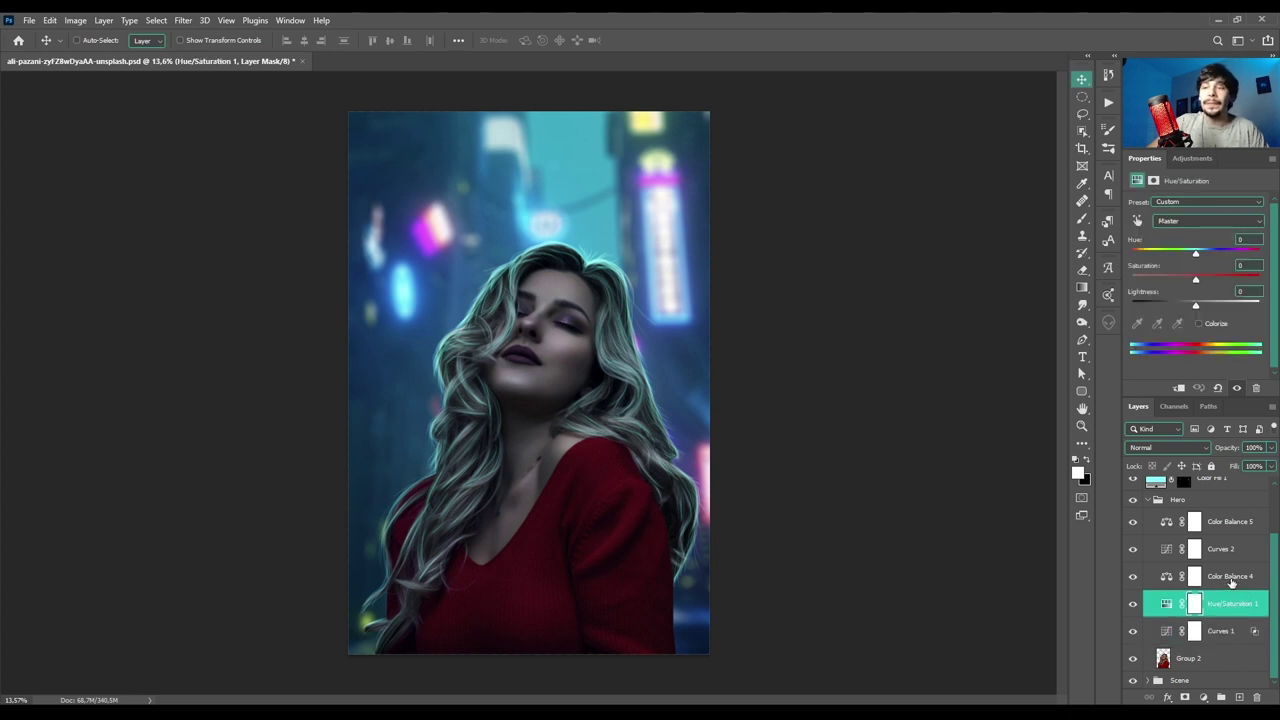
left_click(1231, 580)
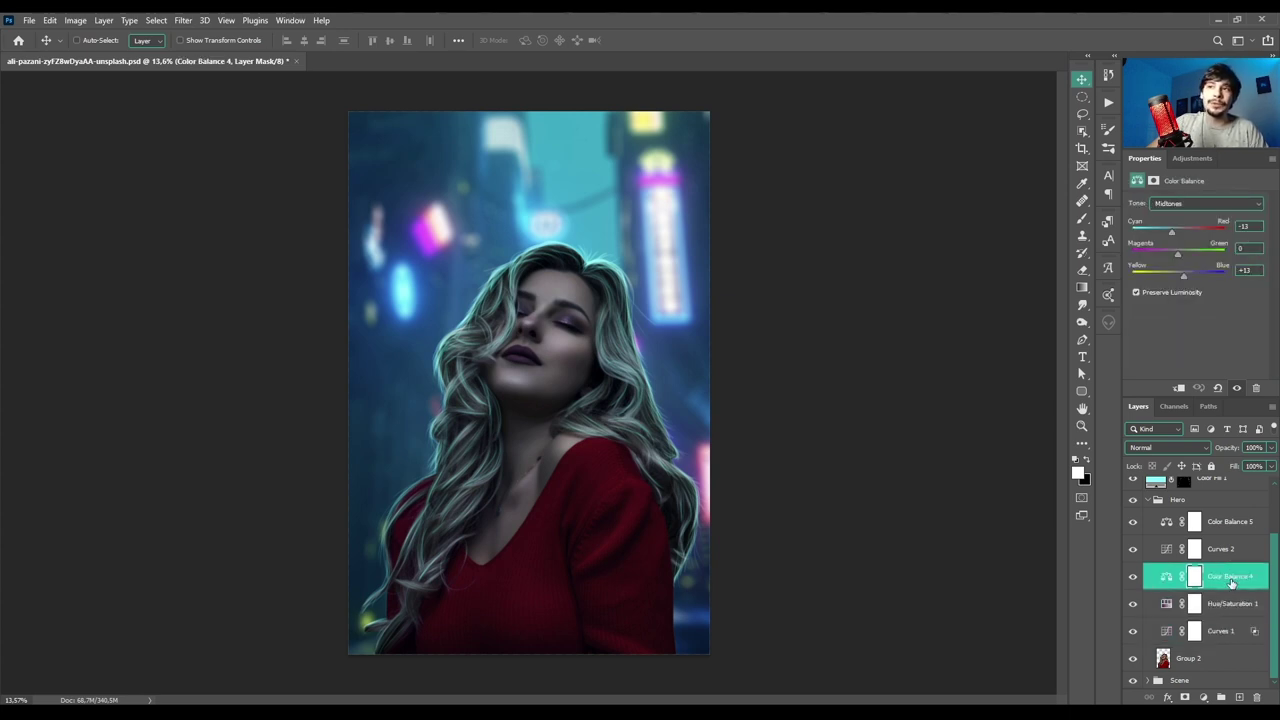
left_click(1227, 636)
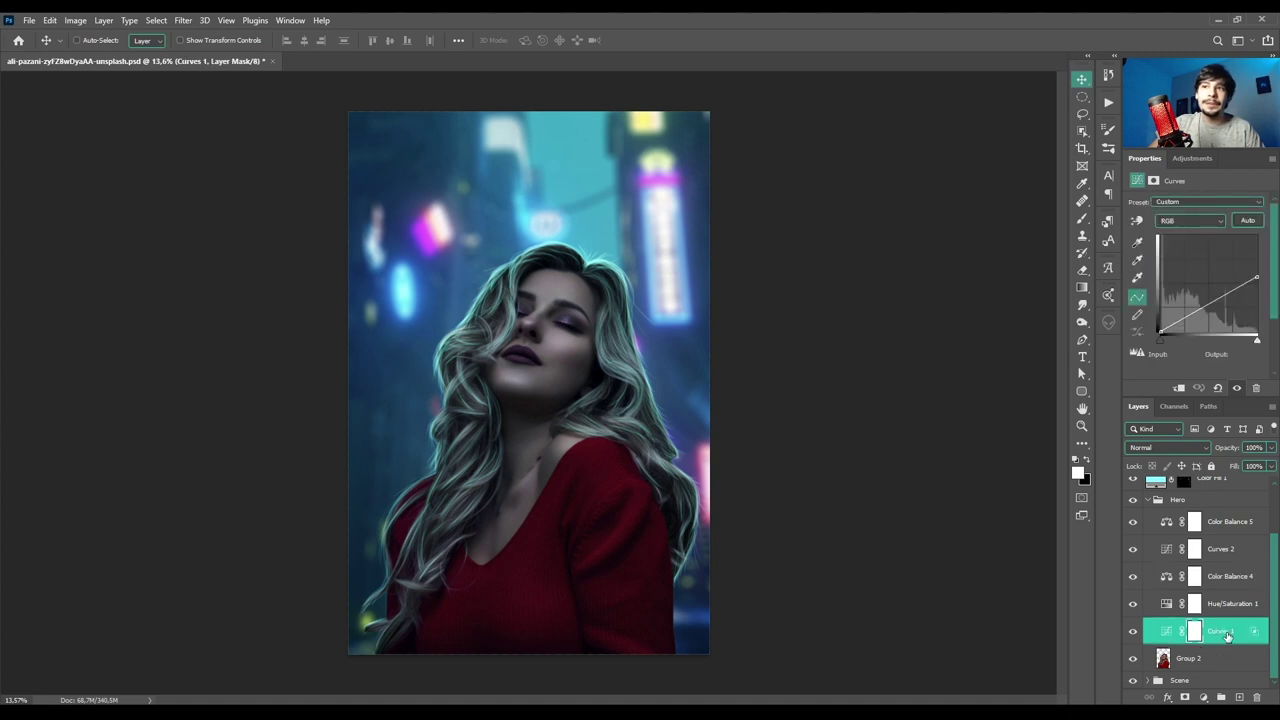
left_click(1226, 606)
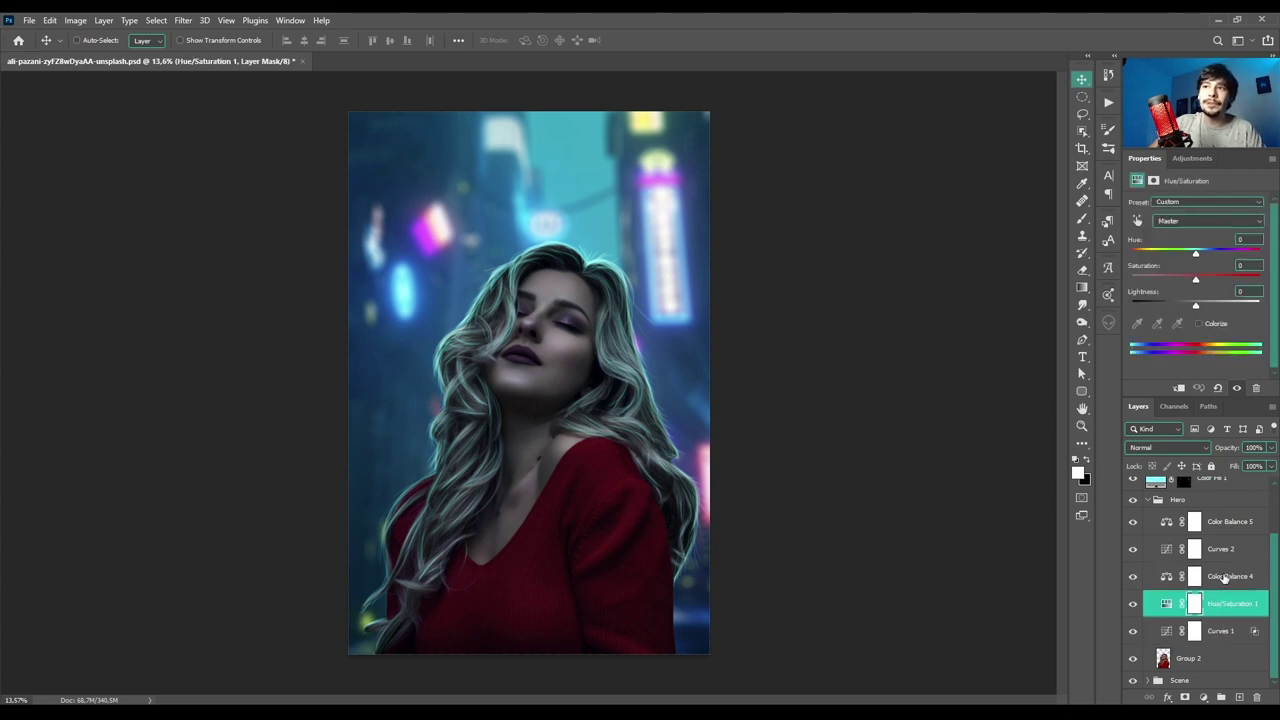
left_click(1225, 578)
left_click(1148, 500)
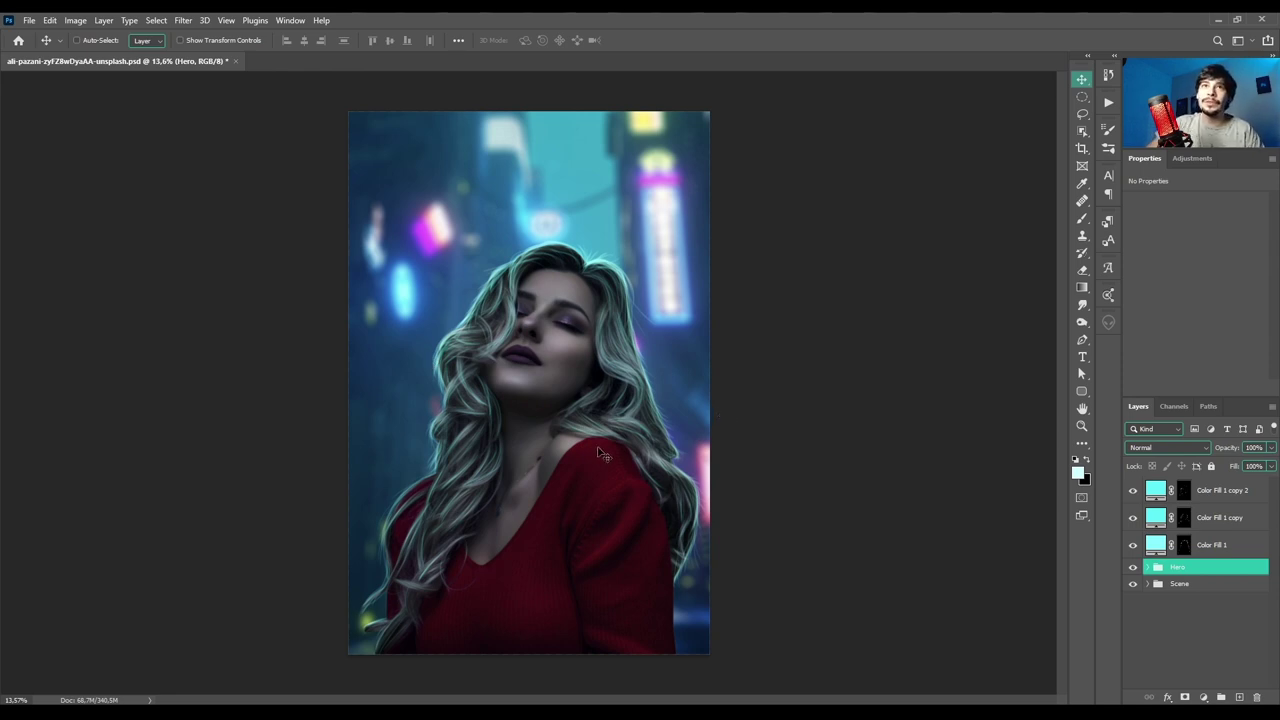
- Shift all three hair-light fill layers to blue, using #71c5ff for Color Fill 1 and #35a7f7 for Color Fill 1 copy 2
double_click(1157, 545)
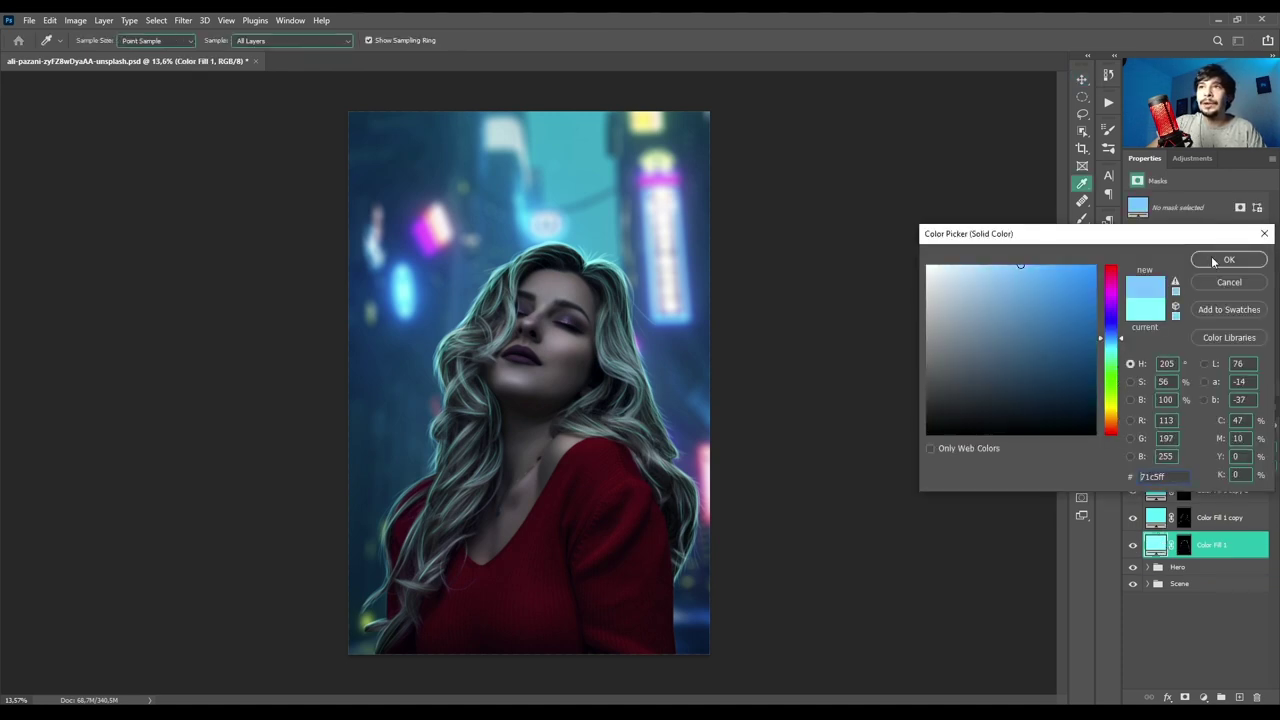
key("Return")
key("alt+bracketright")
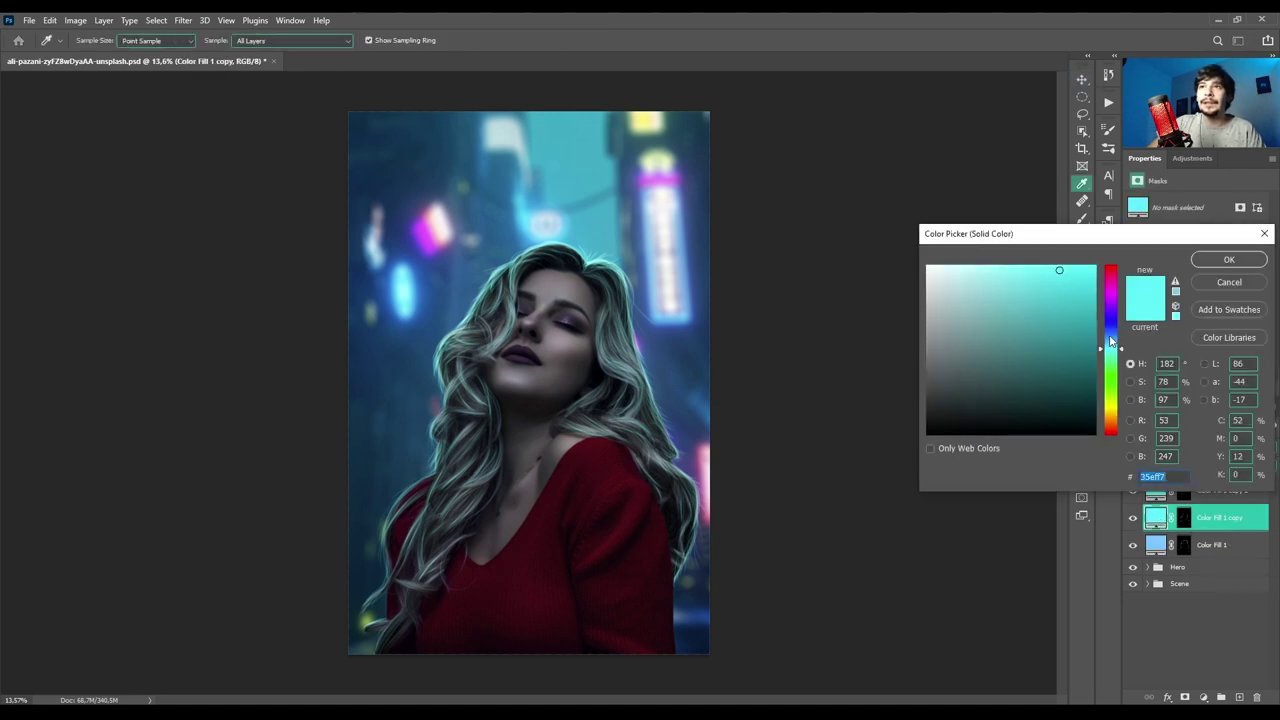
left_click_drag(1110, 350, 1113, 334)
left_click(1226, 260)
double_click(1155, 490)
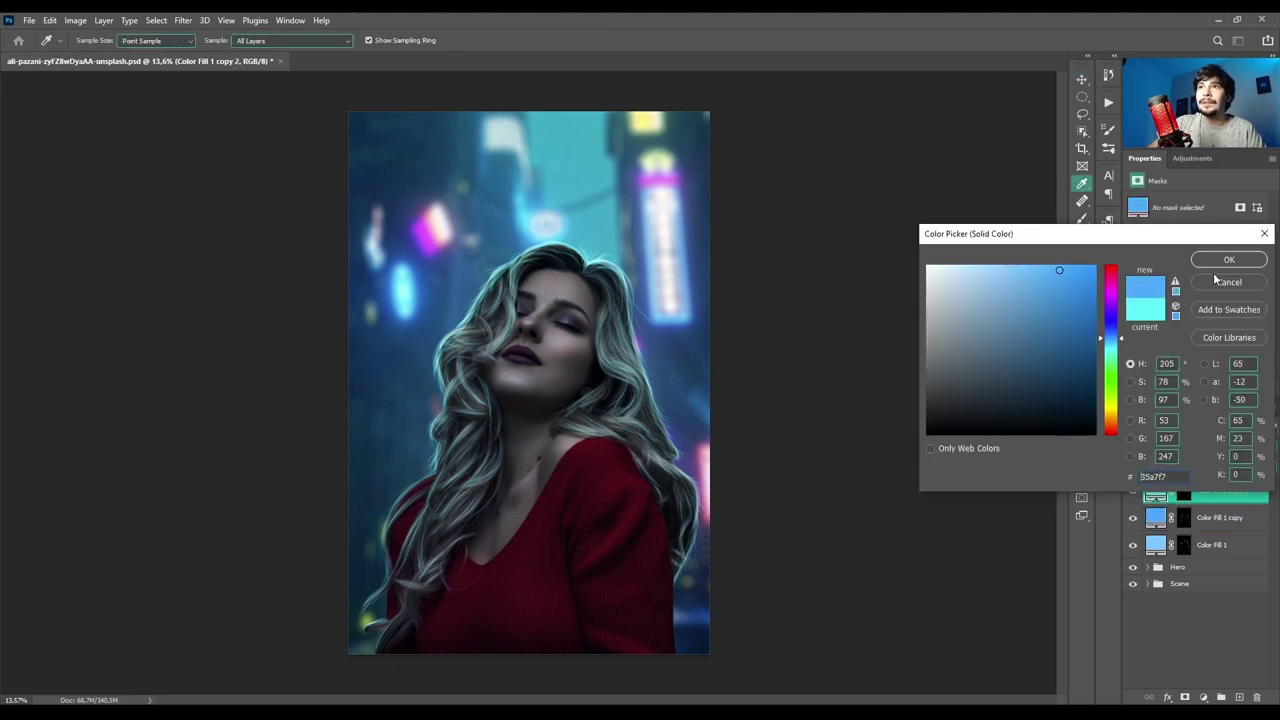
left_click(1222, 263)
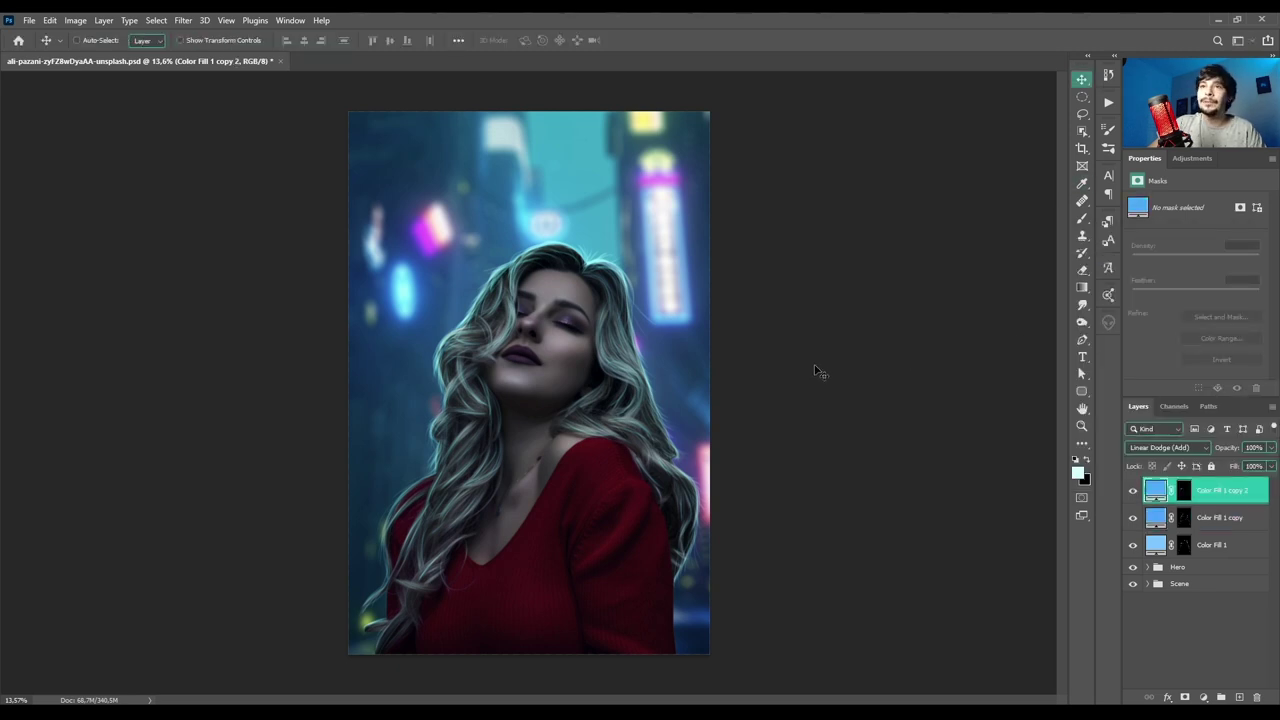